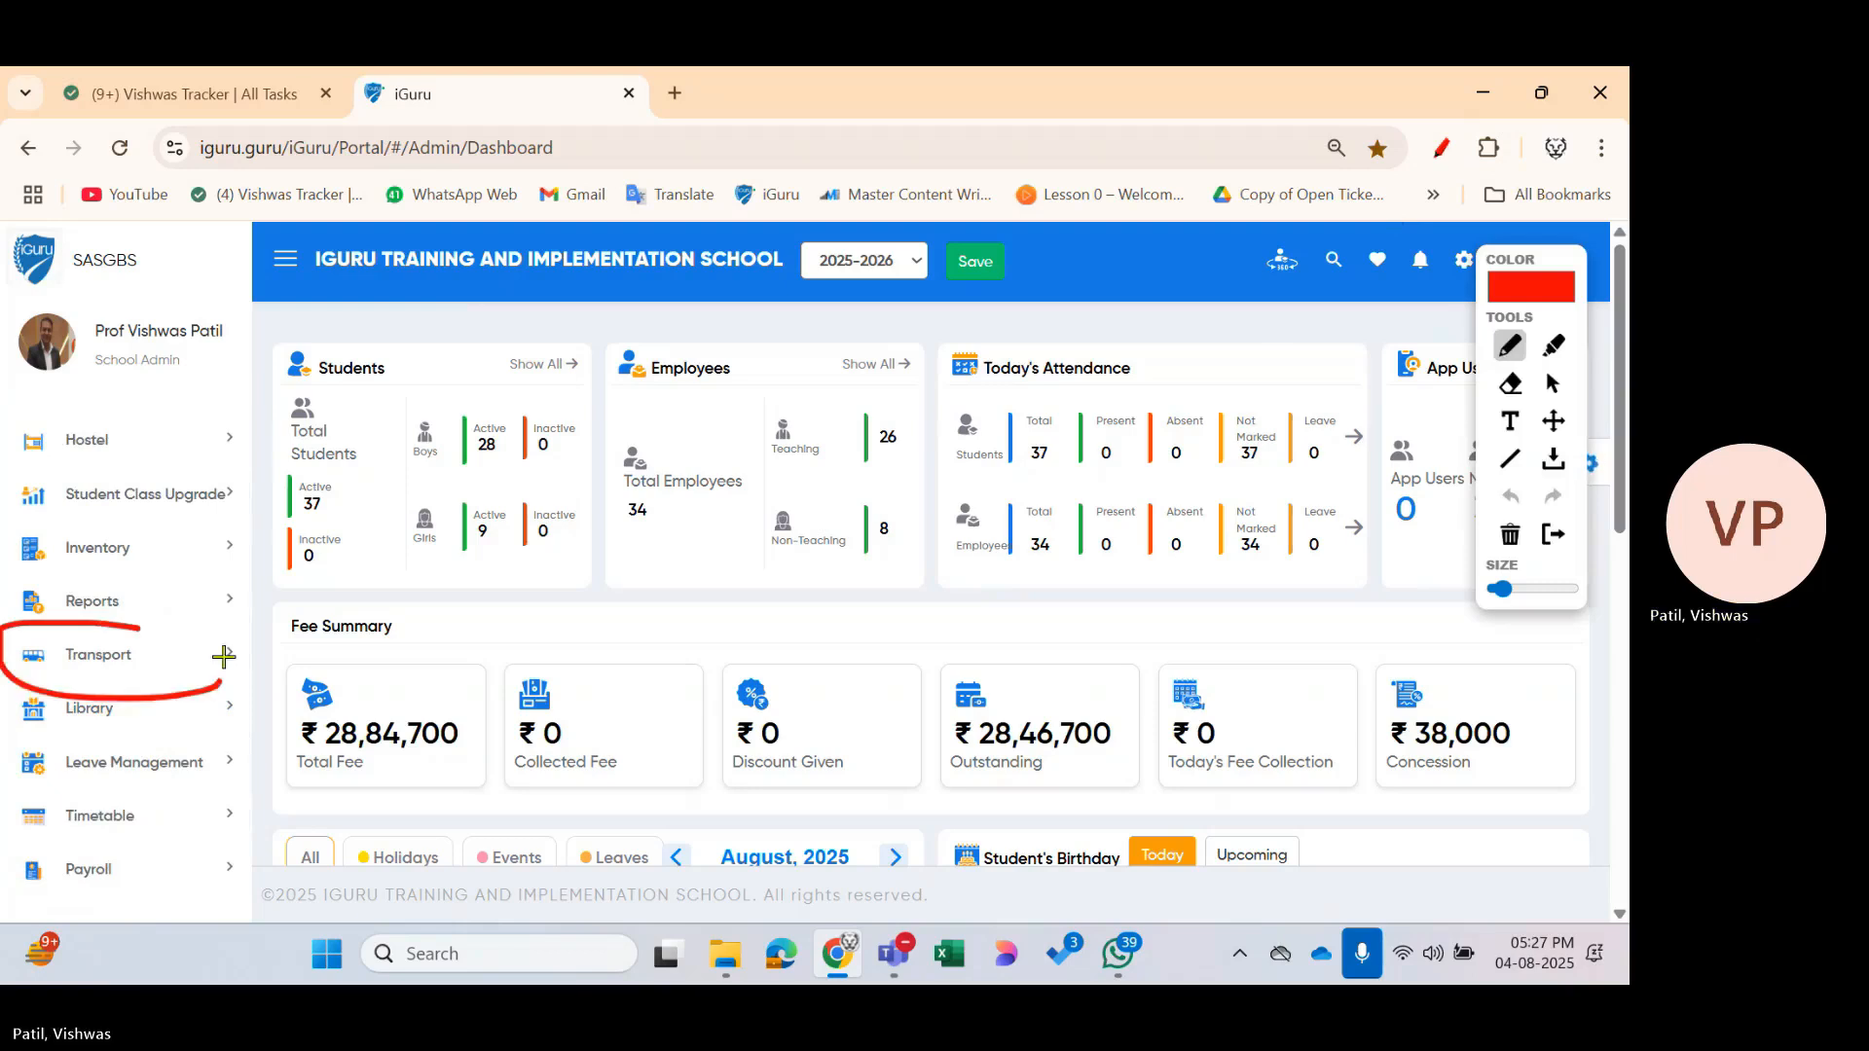
Exit annotation mode and open the Add Vehicles page of the Transport module
click(1557, 545)
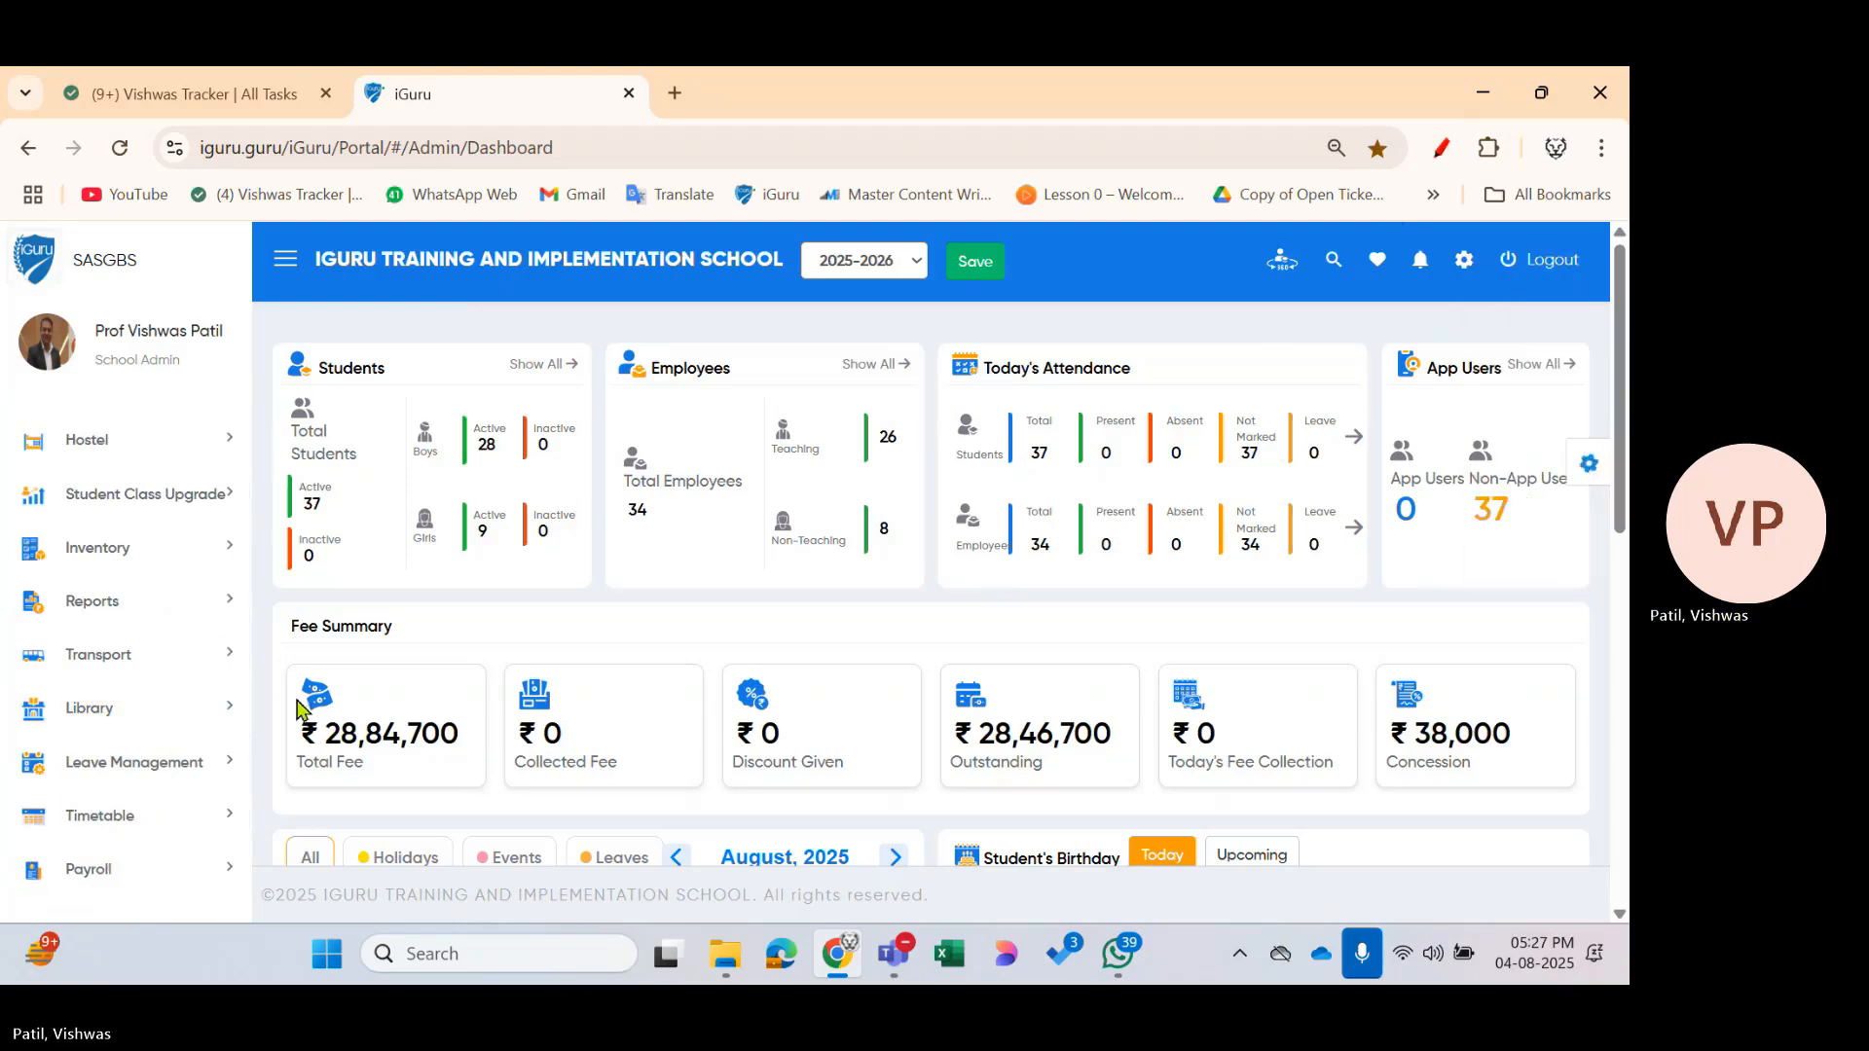
click(132, 678)
scroll(133, 677, down, 4)
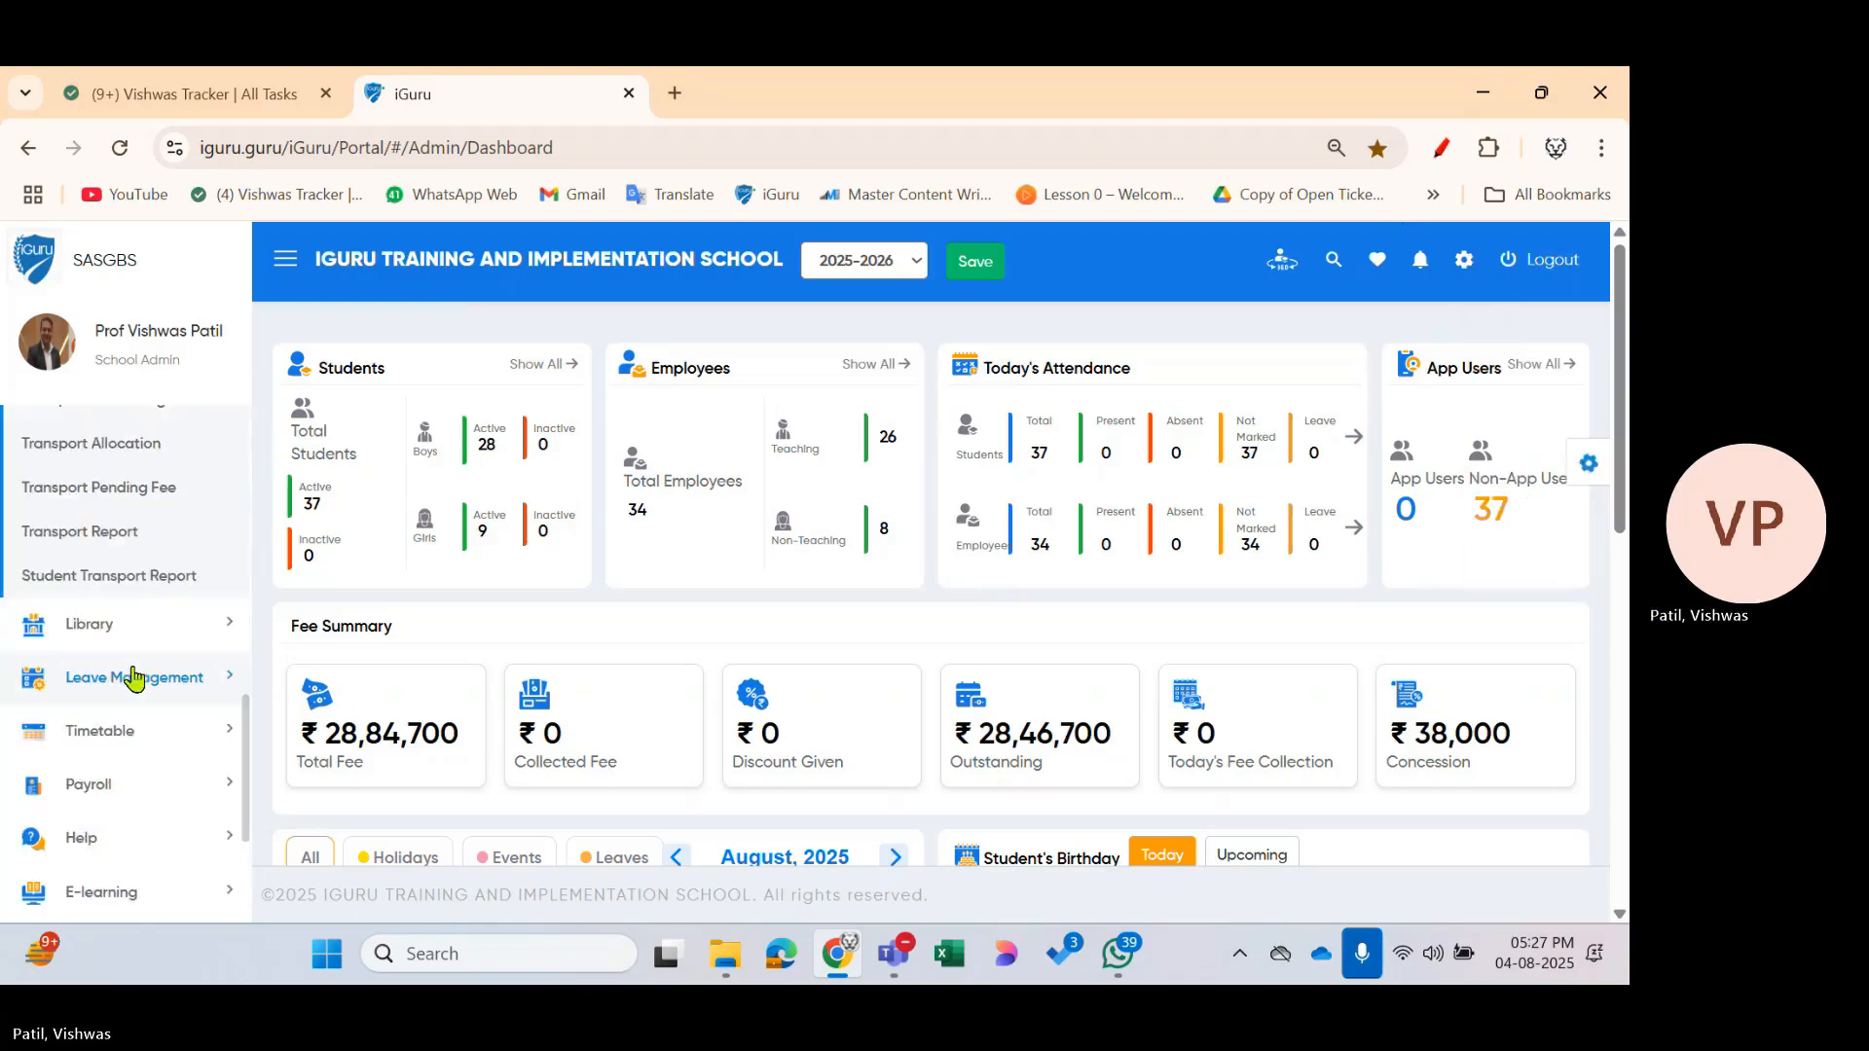
scroll(150, 701, up, 2)
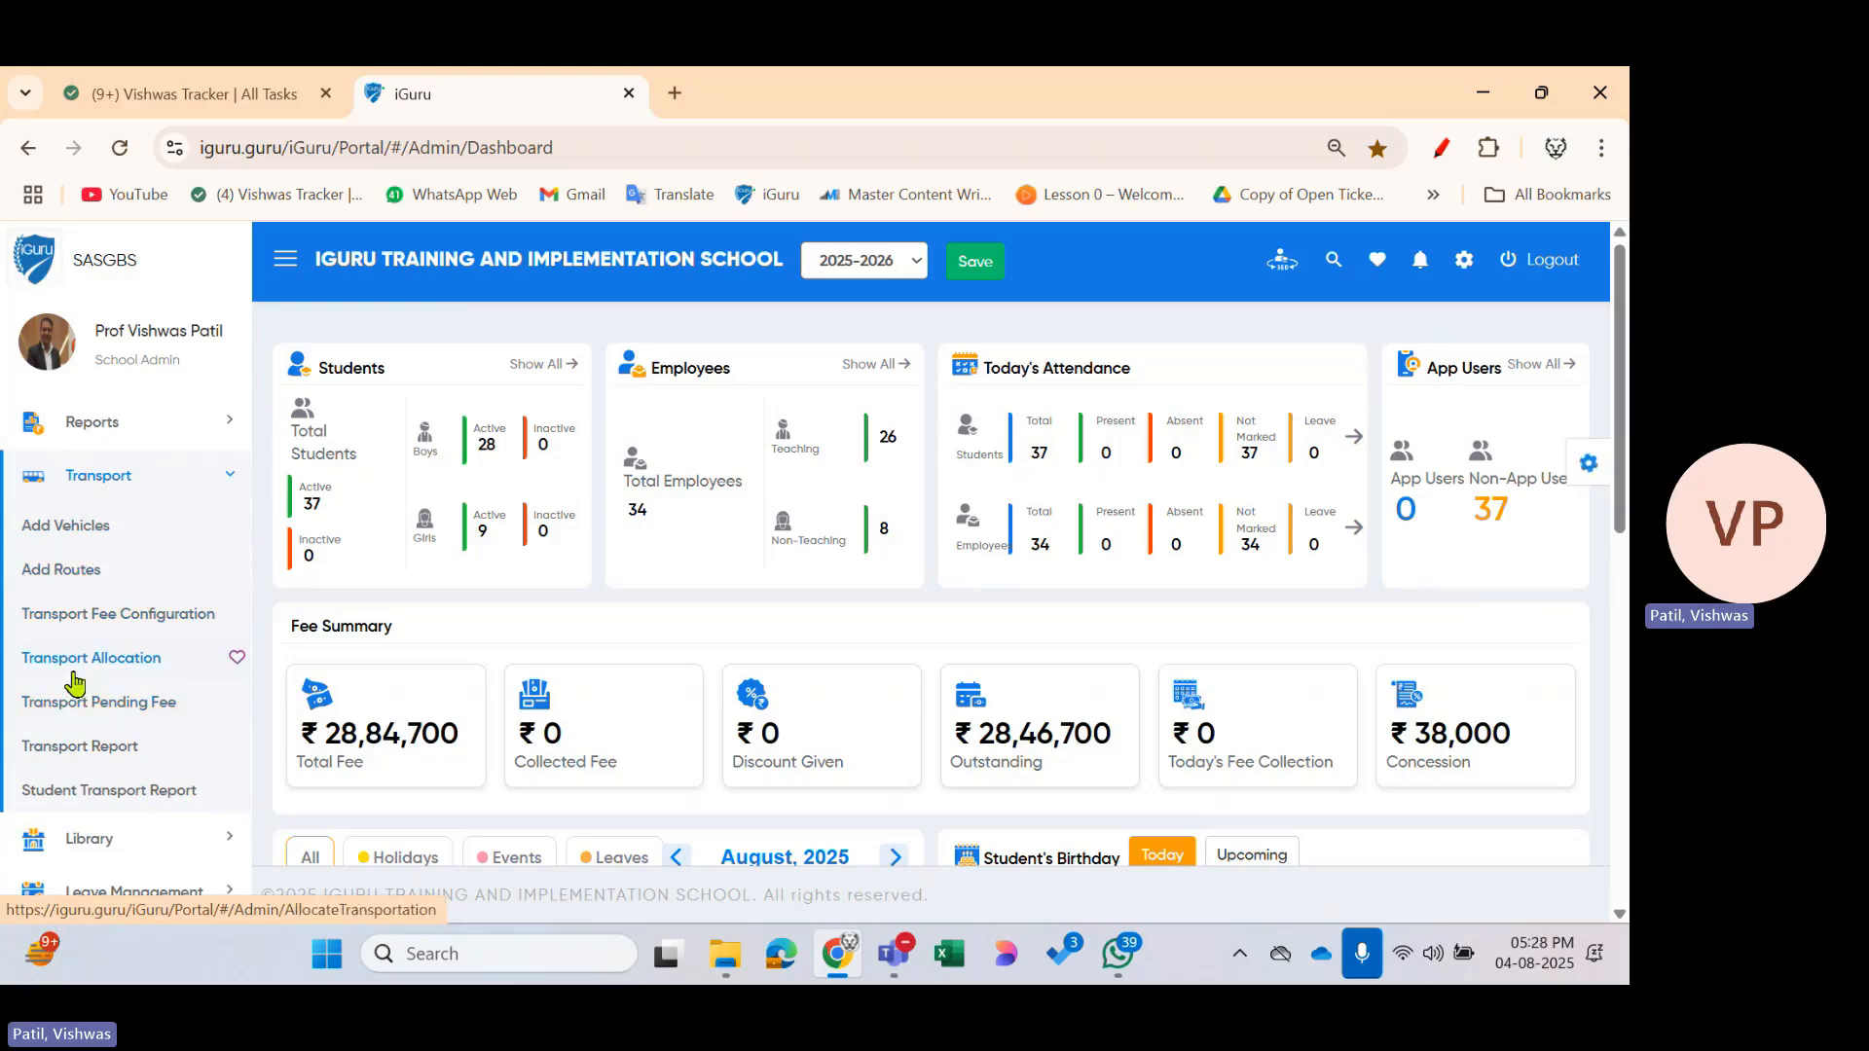
click(75, 544)
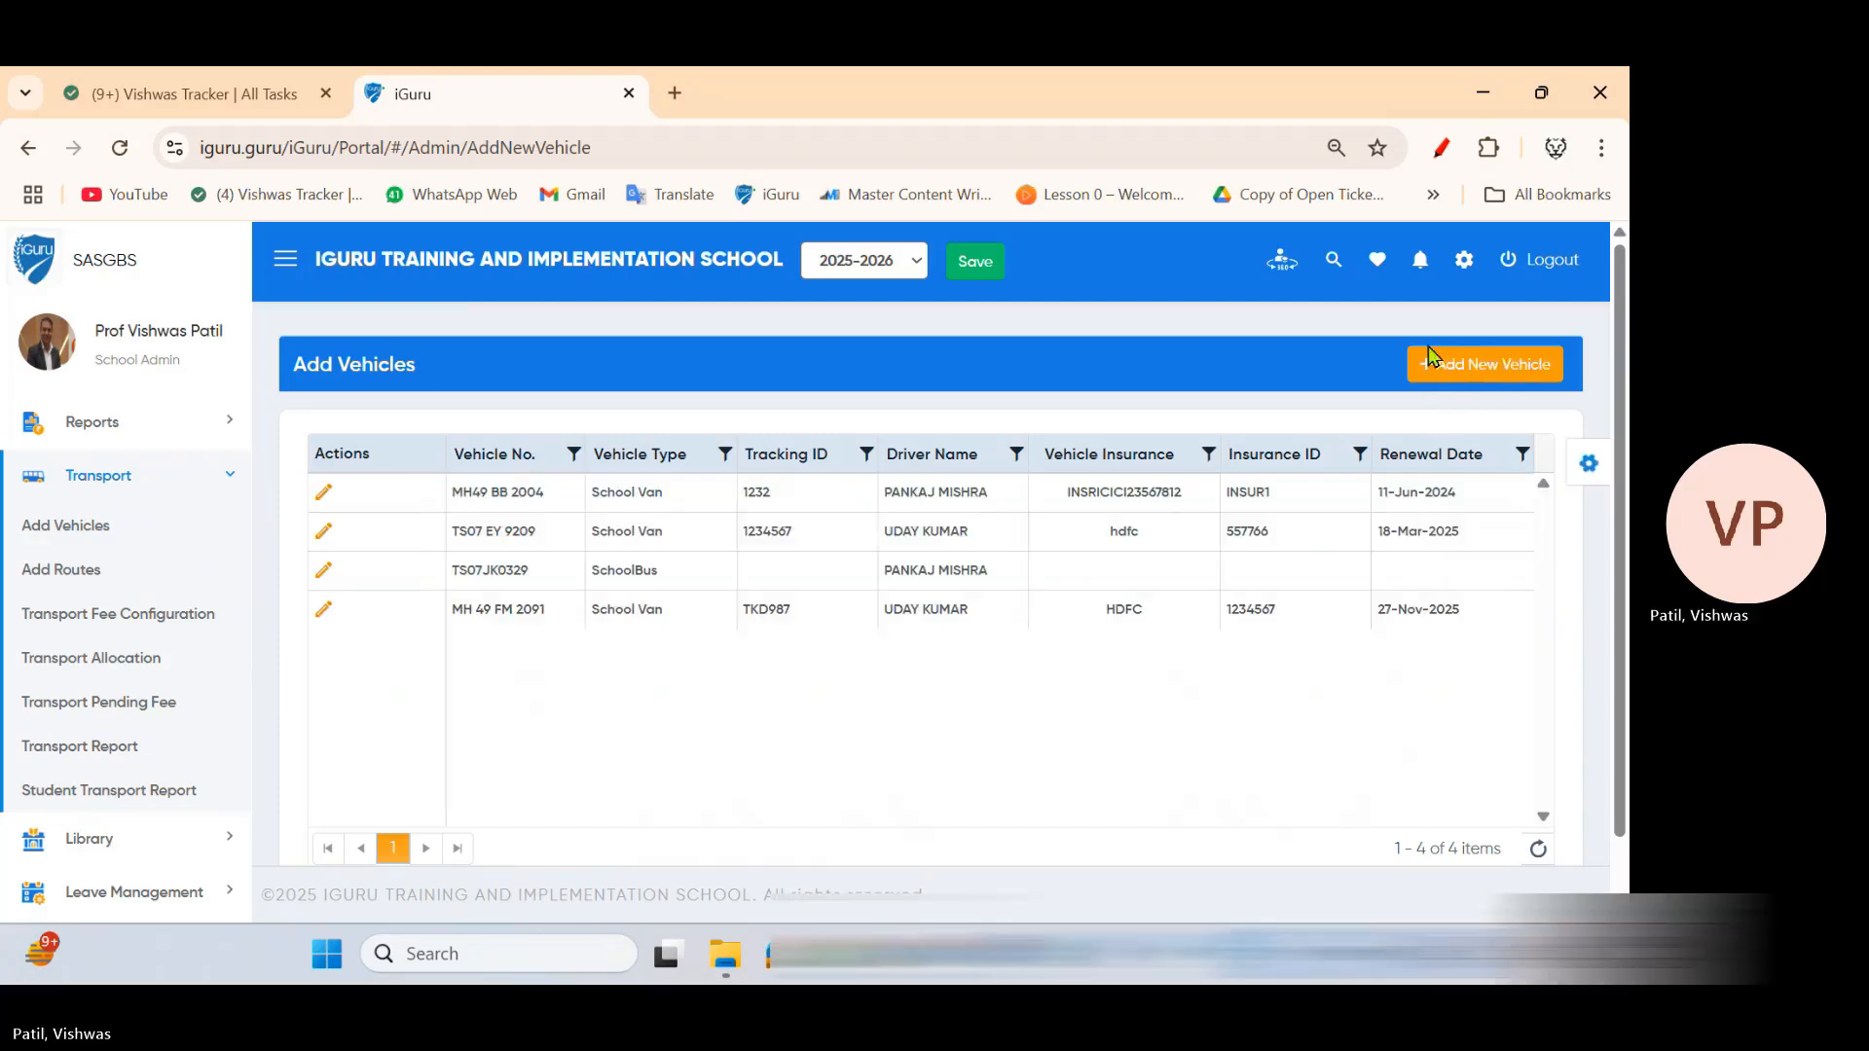
click(1481, 368)
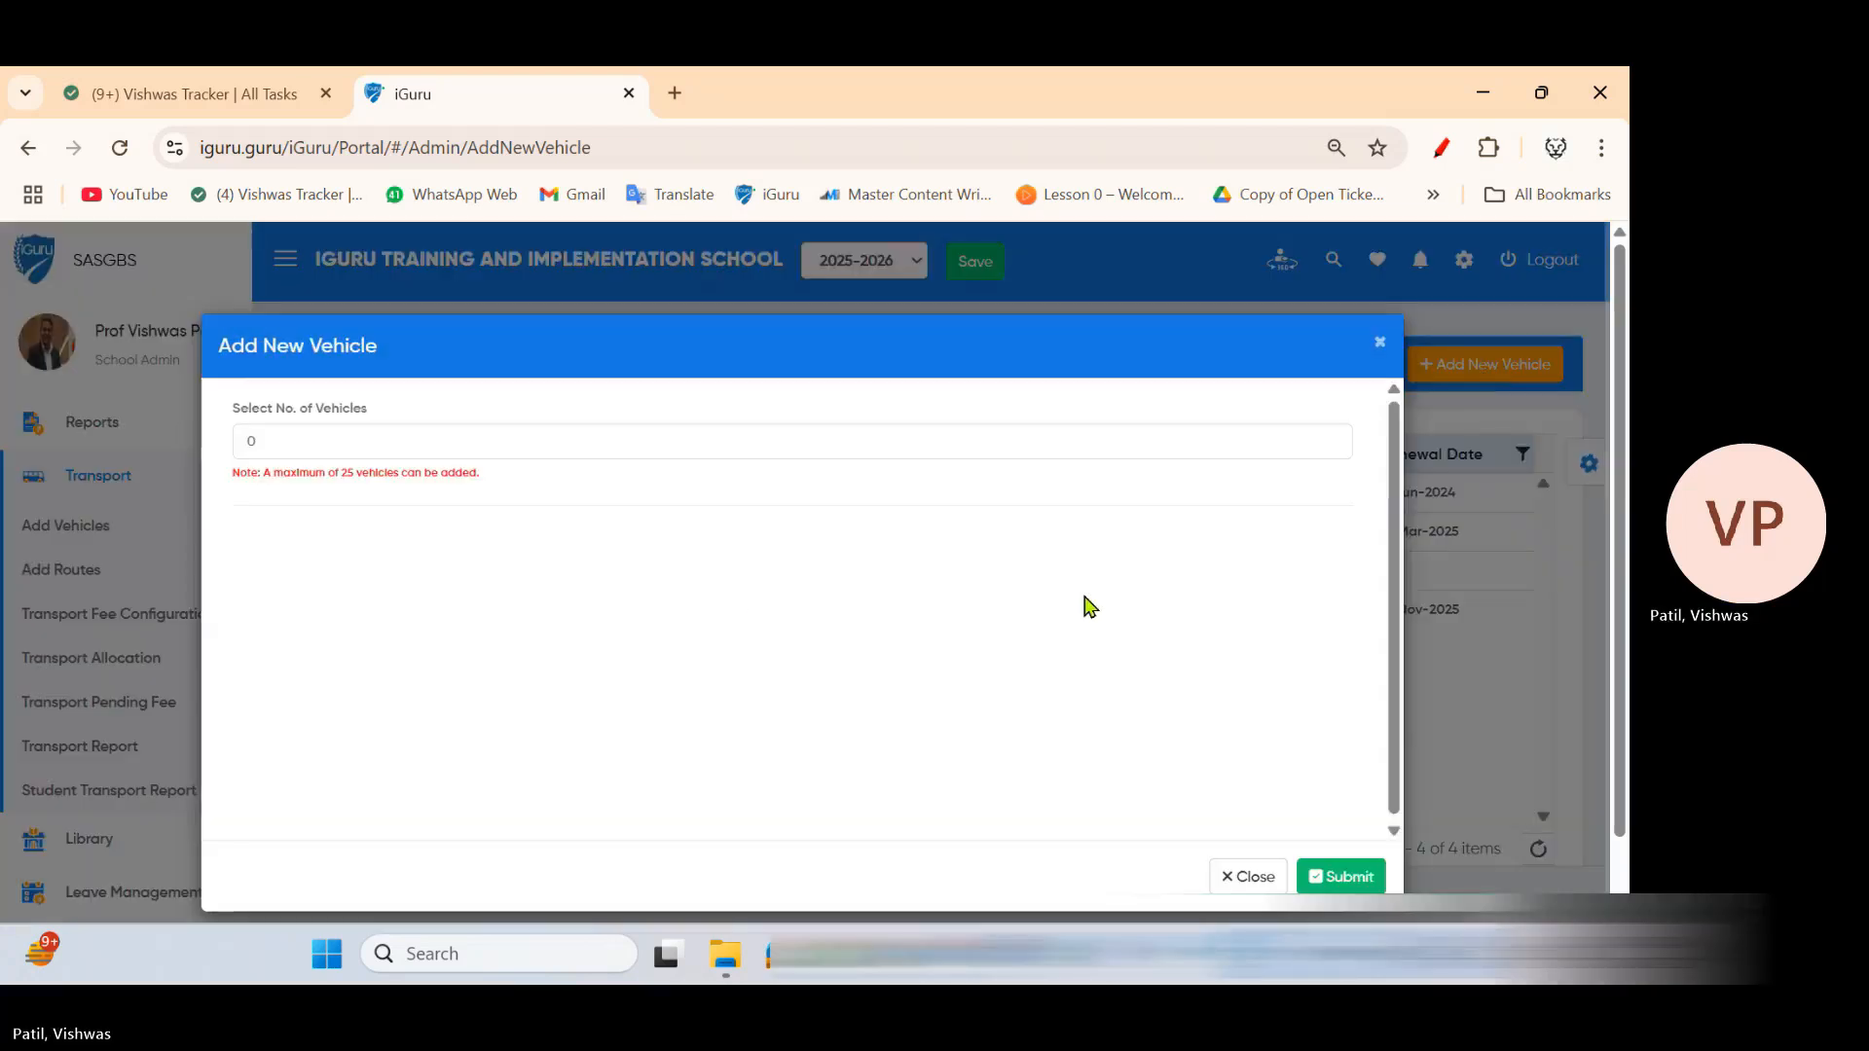
click(292, 443)
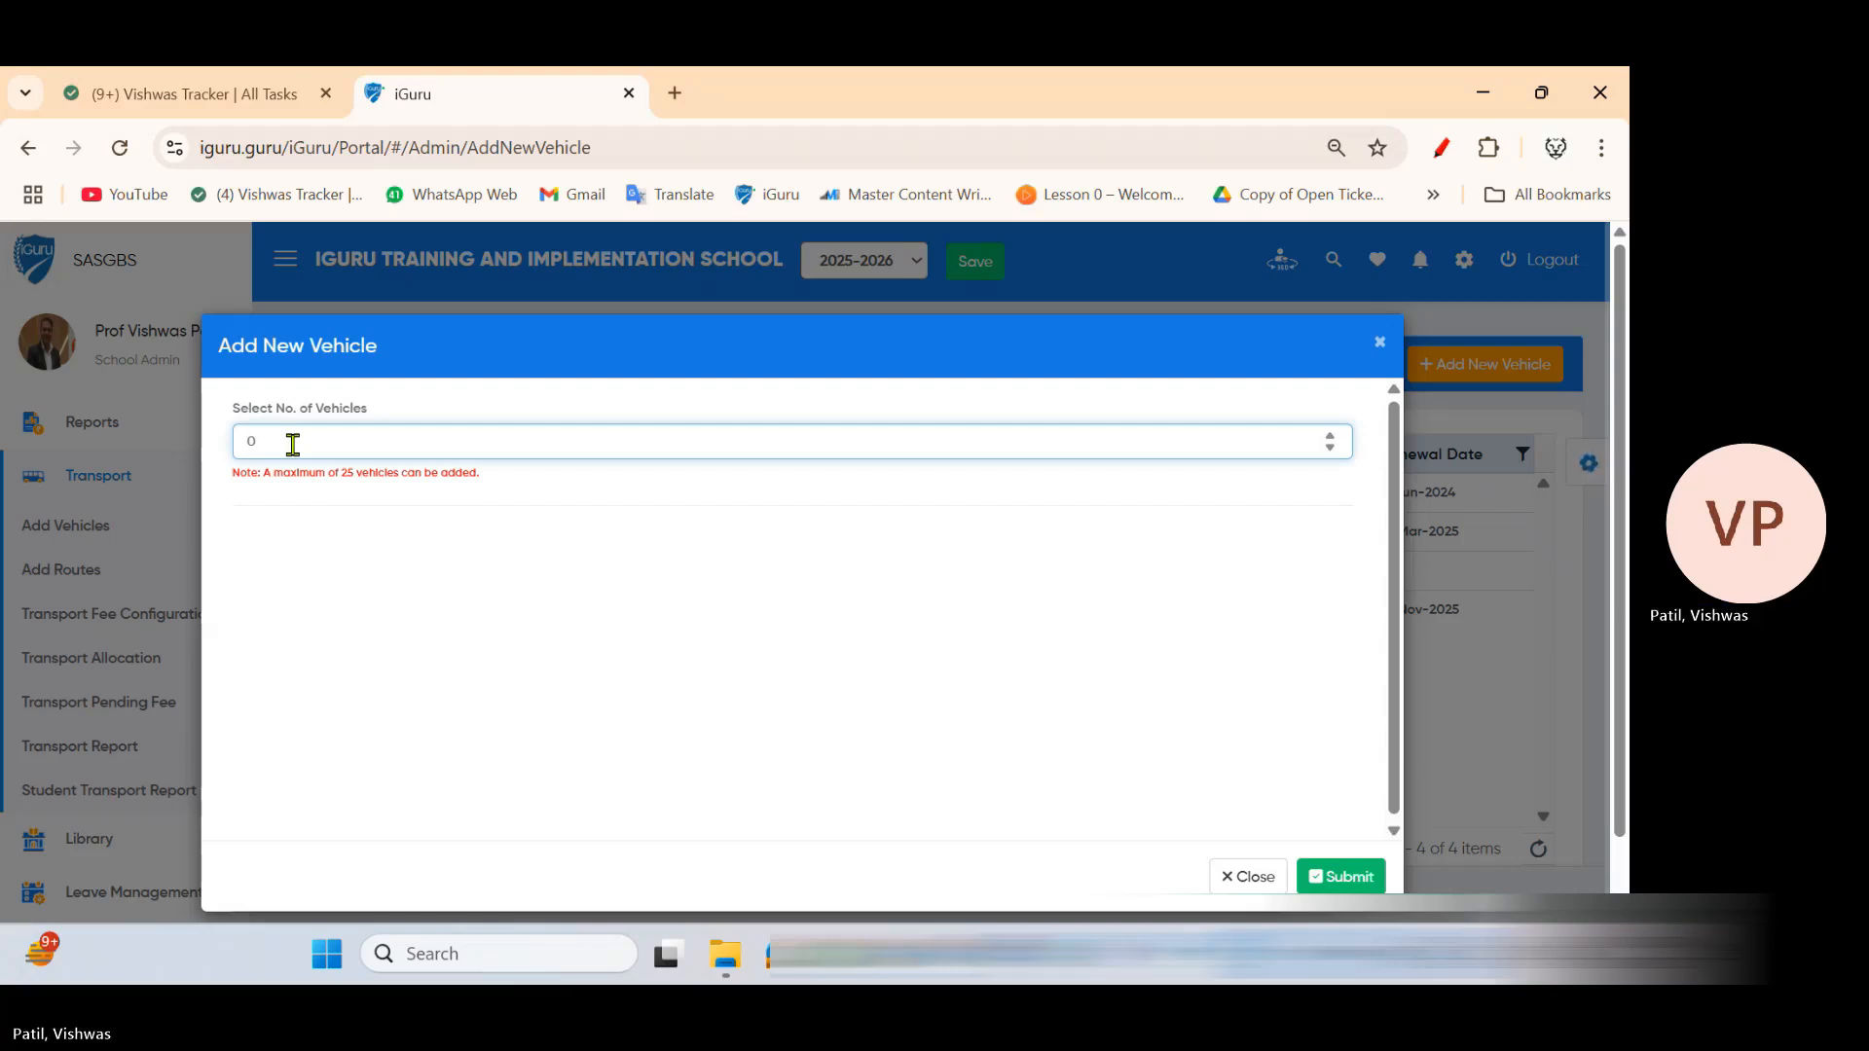
text(1)
click(387, 563)
text(MH31F)
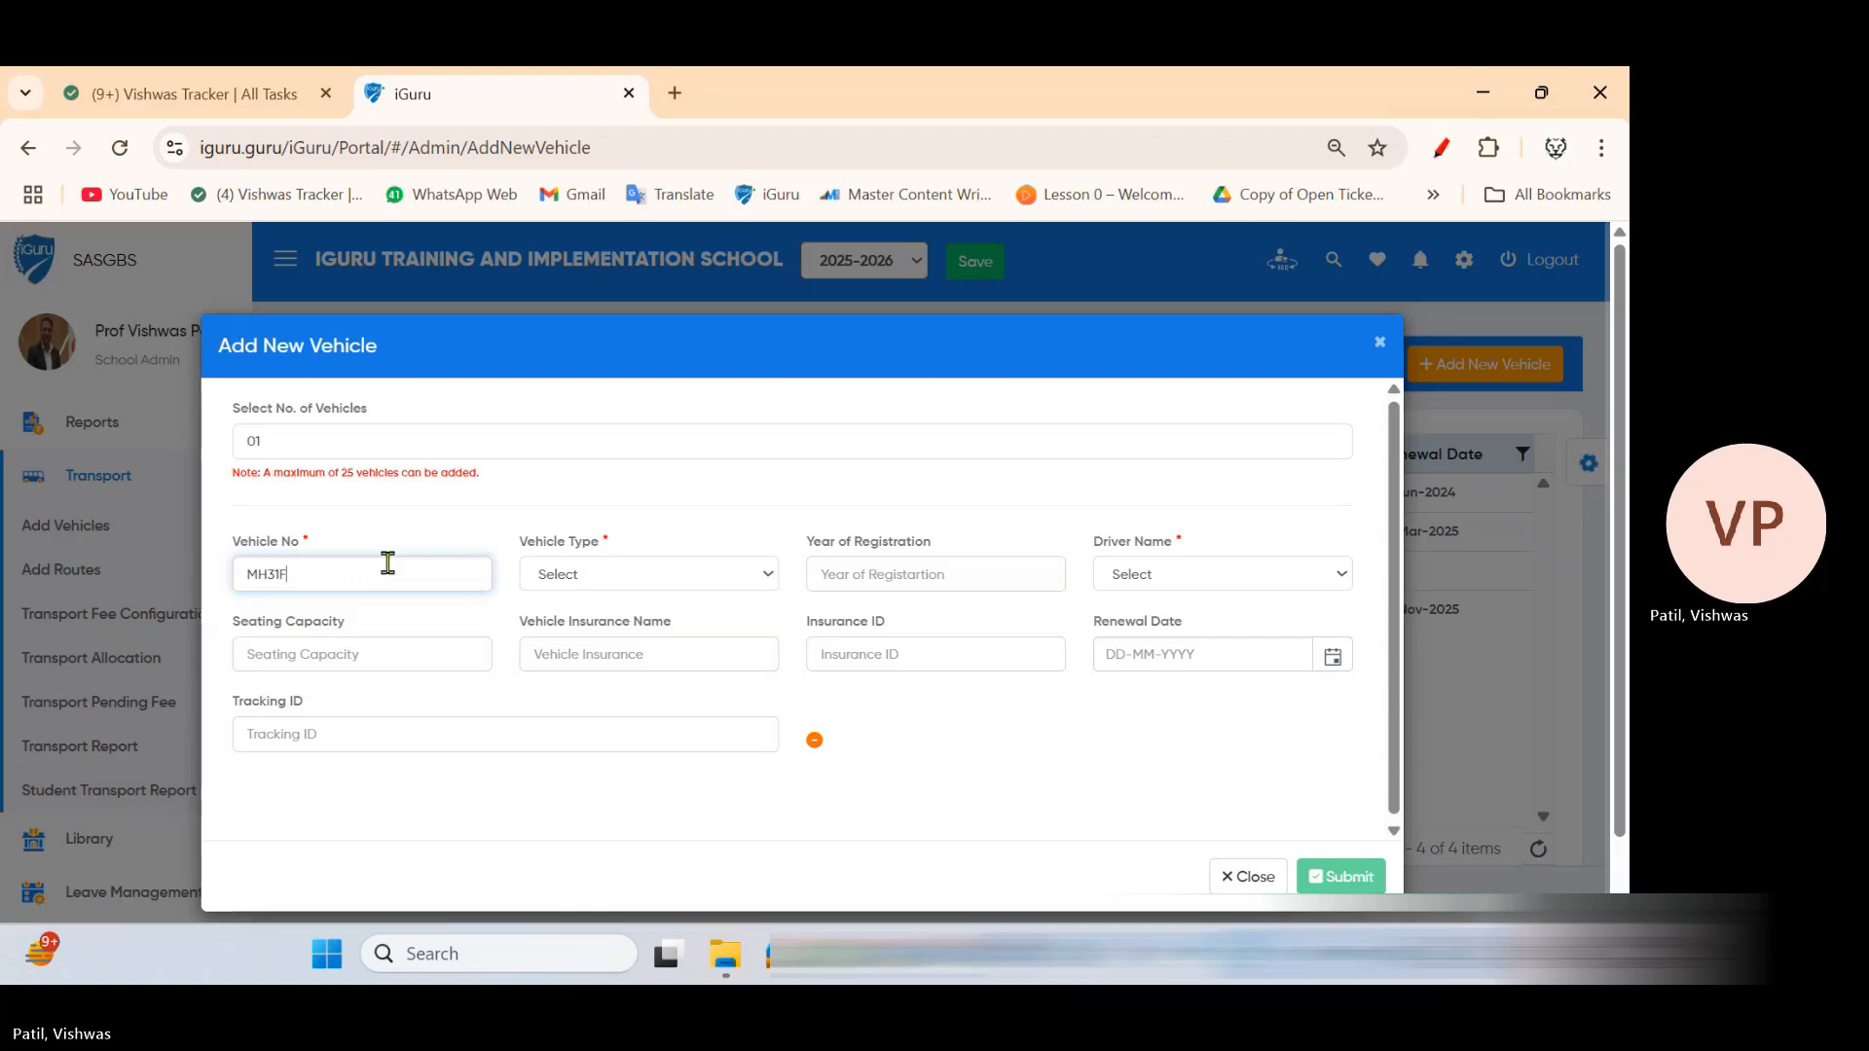
text(M2345)
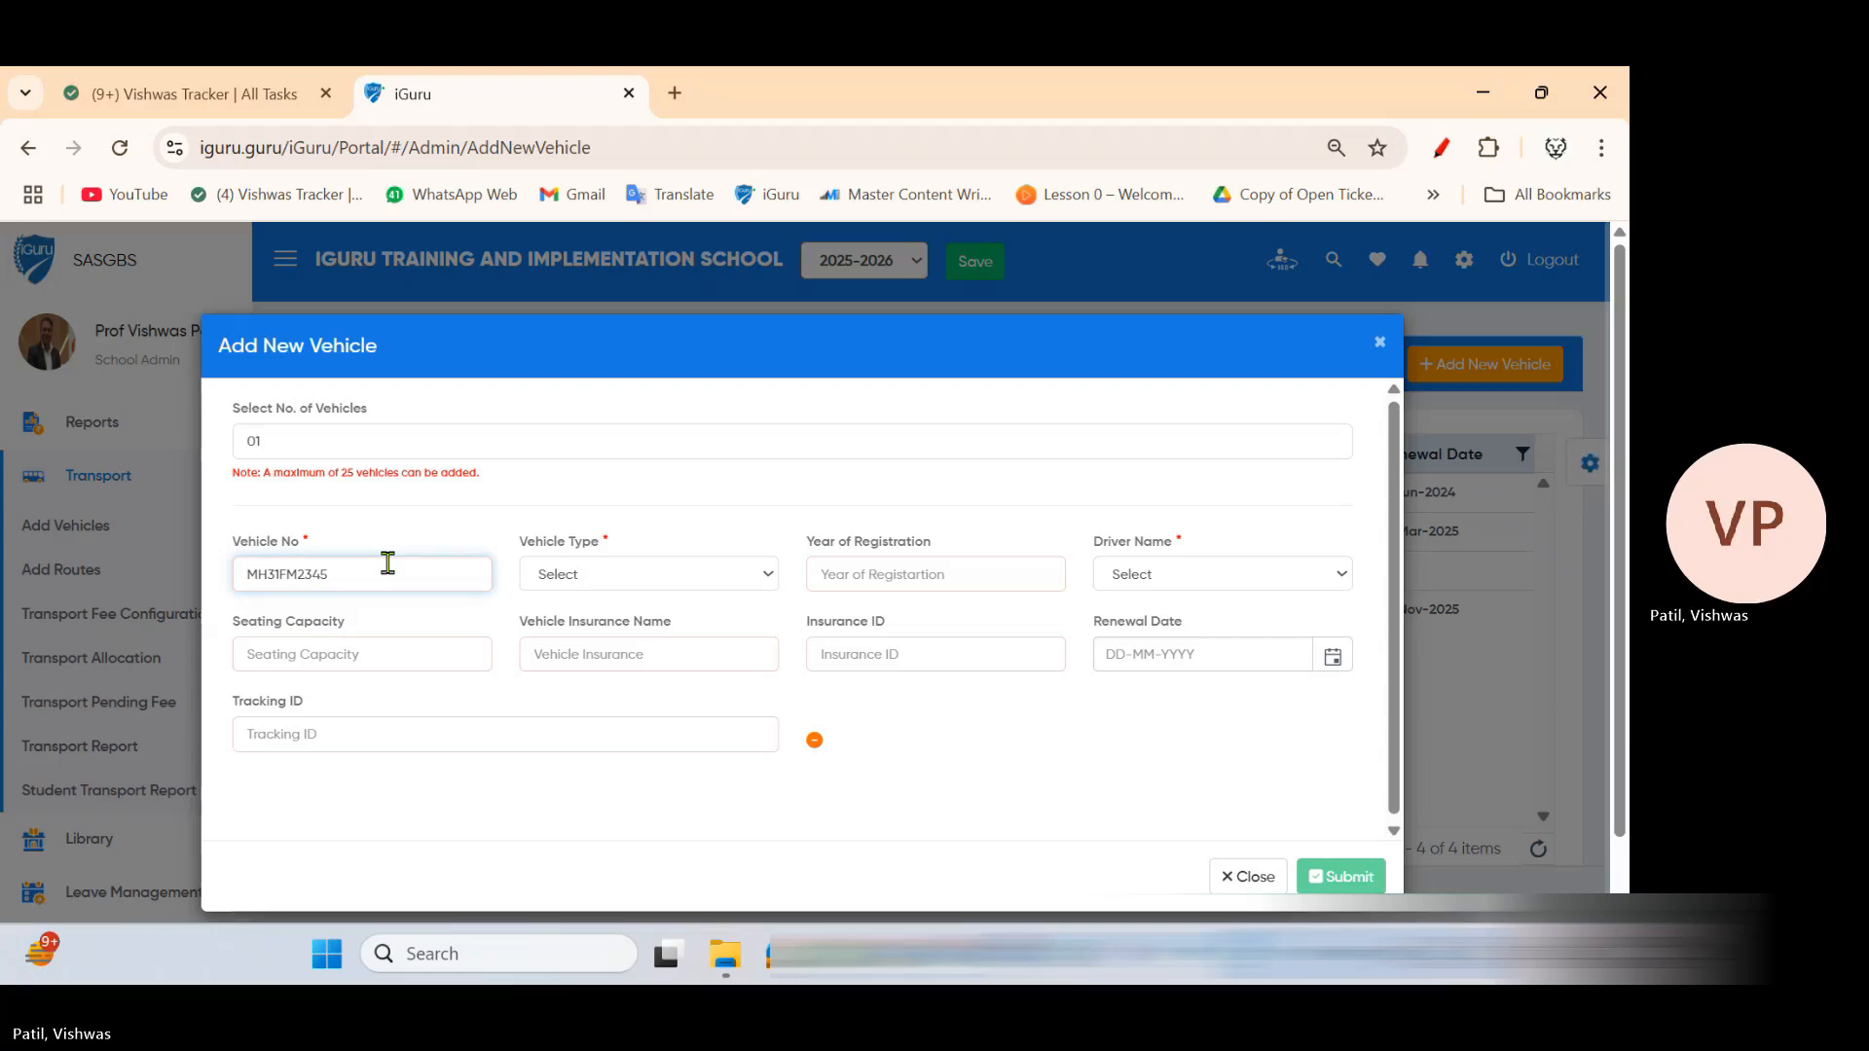
Set the vehicle type to School Van and the registration year to 2018, and assign the second driver offered
click(648, 582)
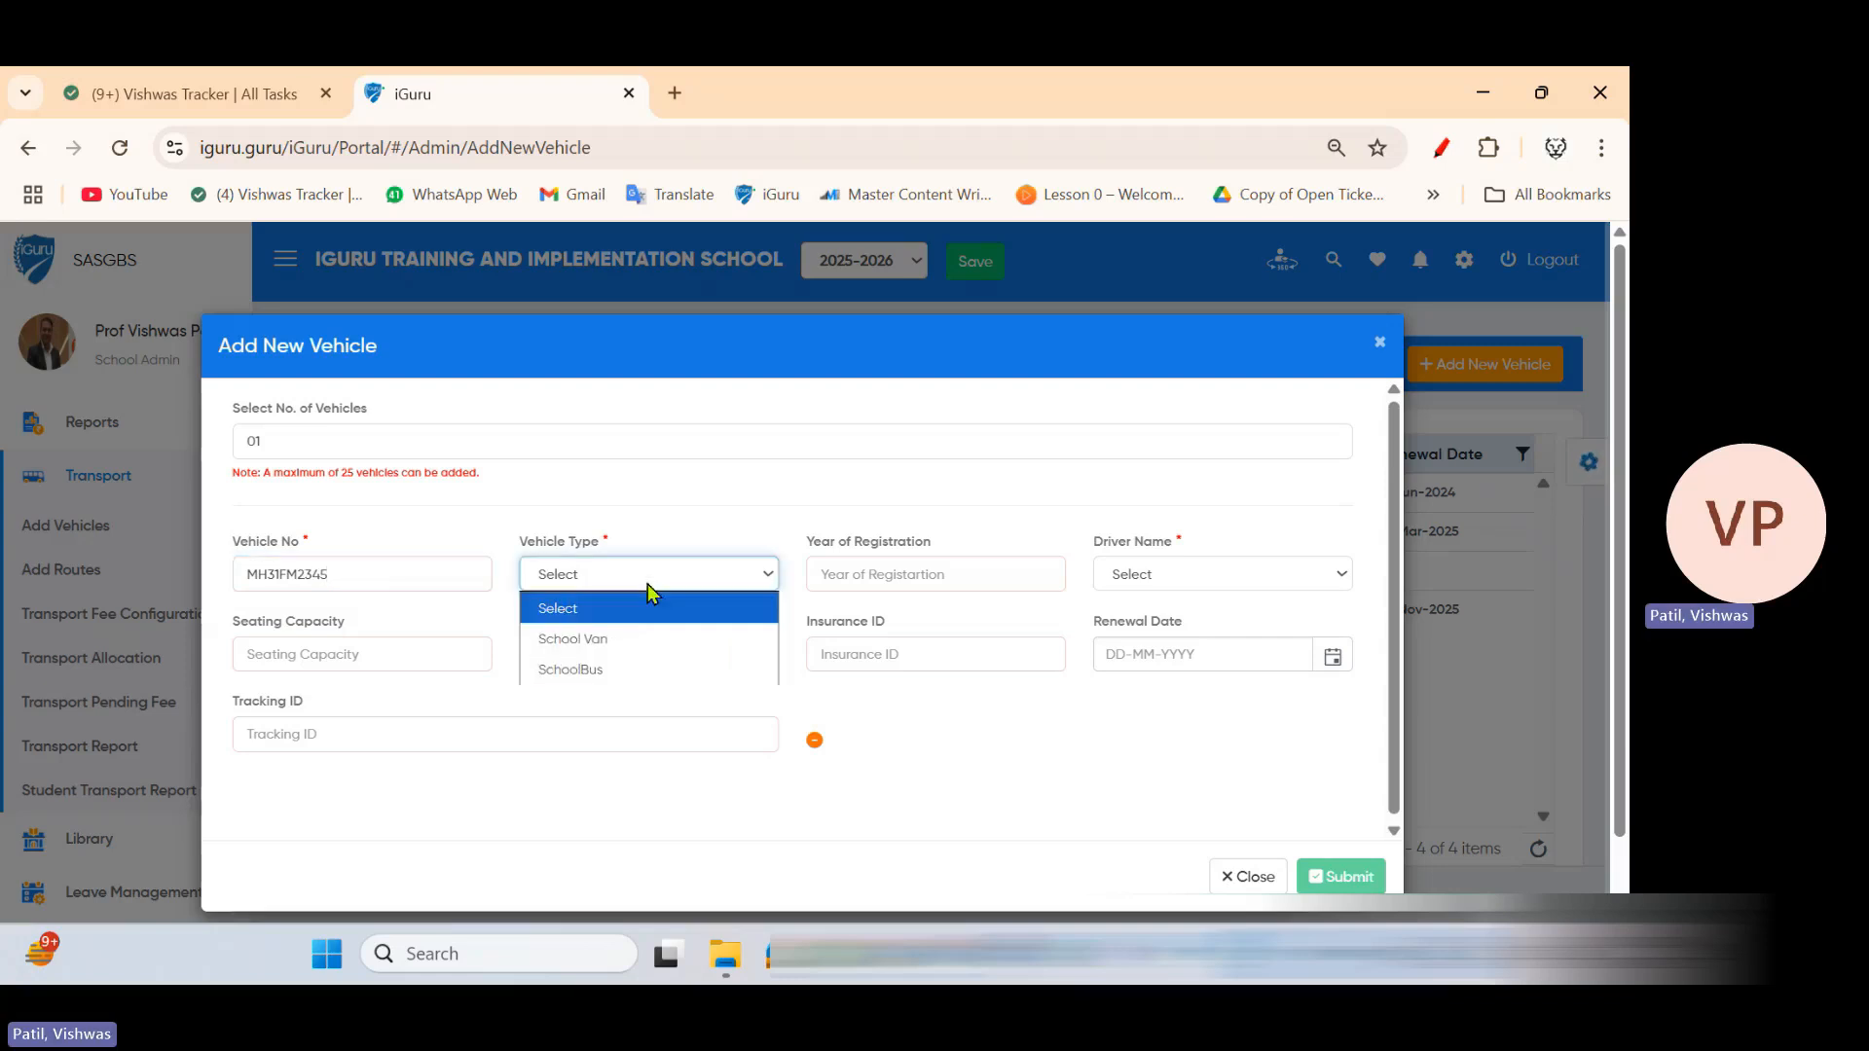
click(631, 639)
click(887, 582)
text(2018)
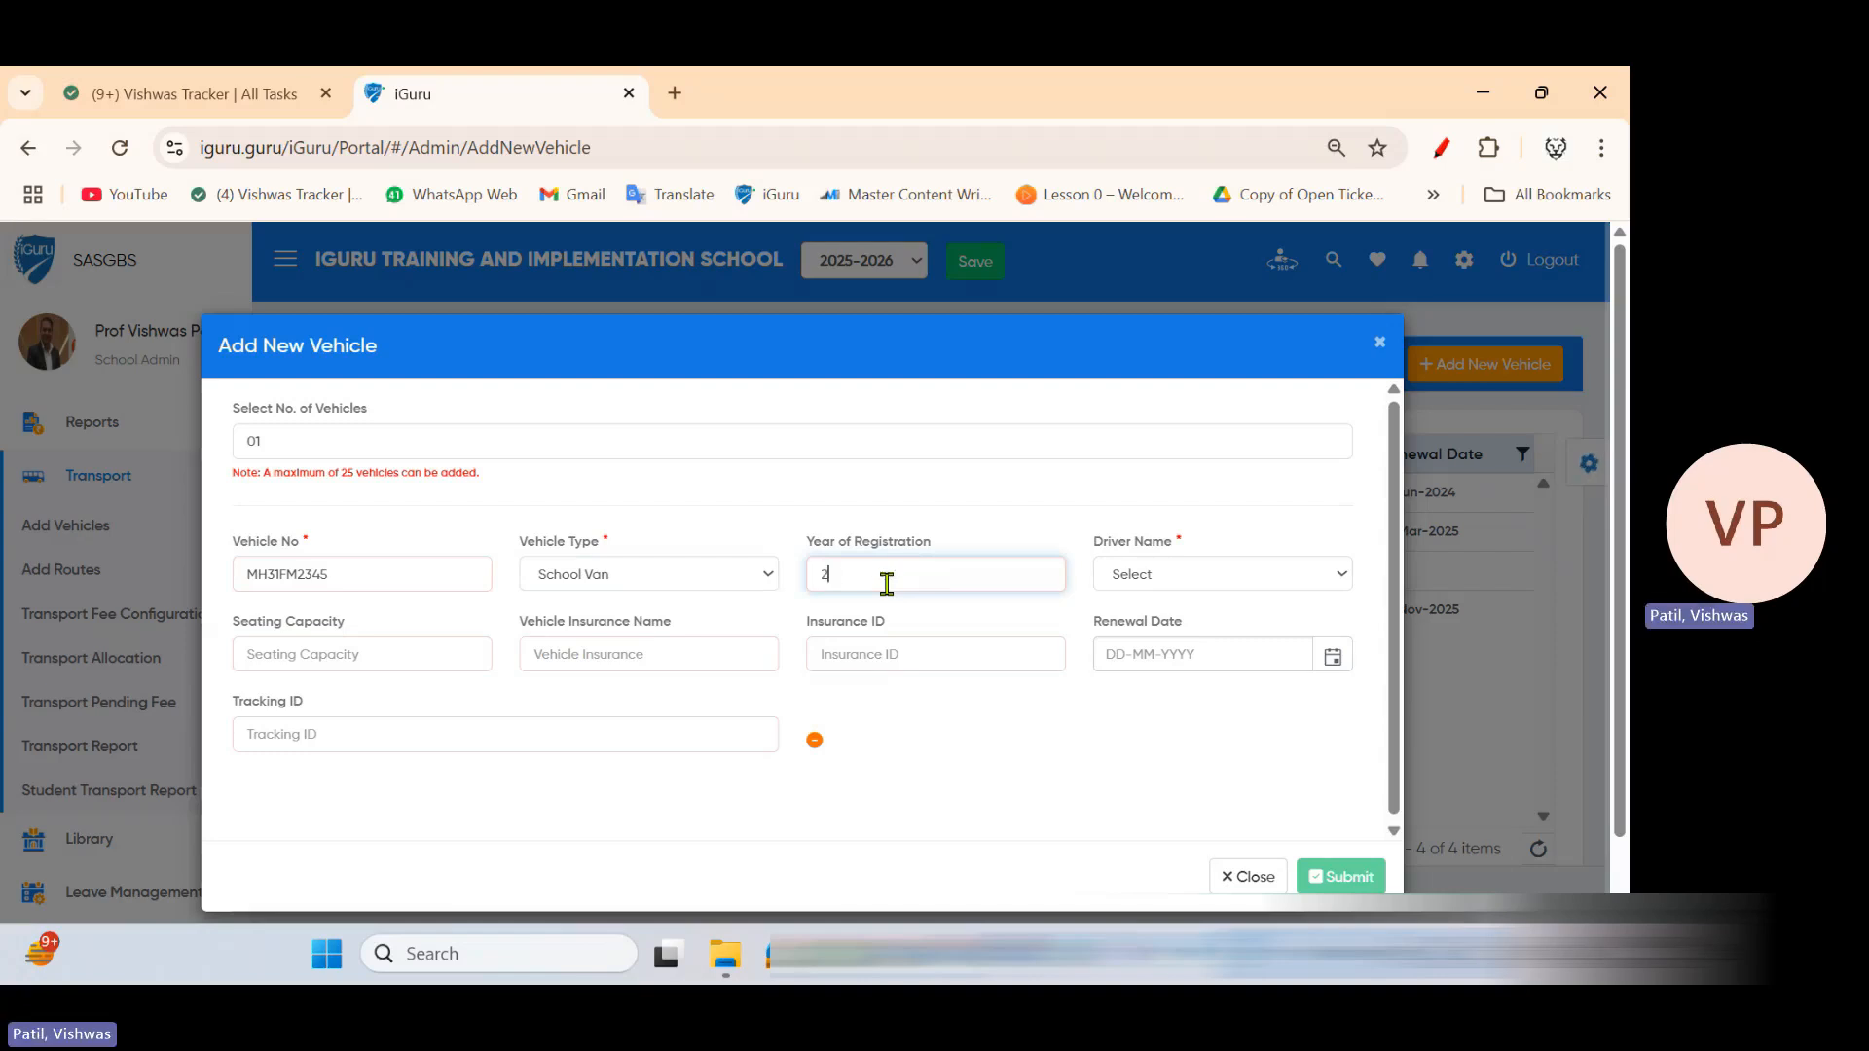
click(1141, 578)
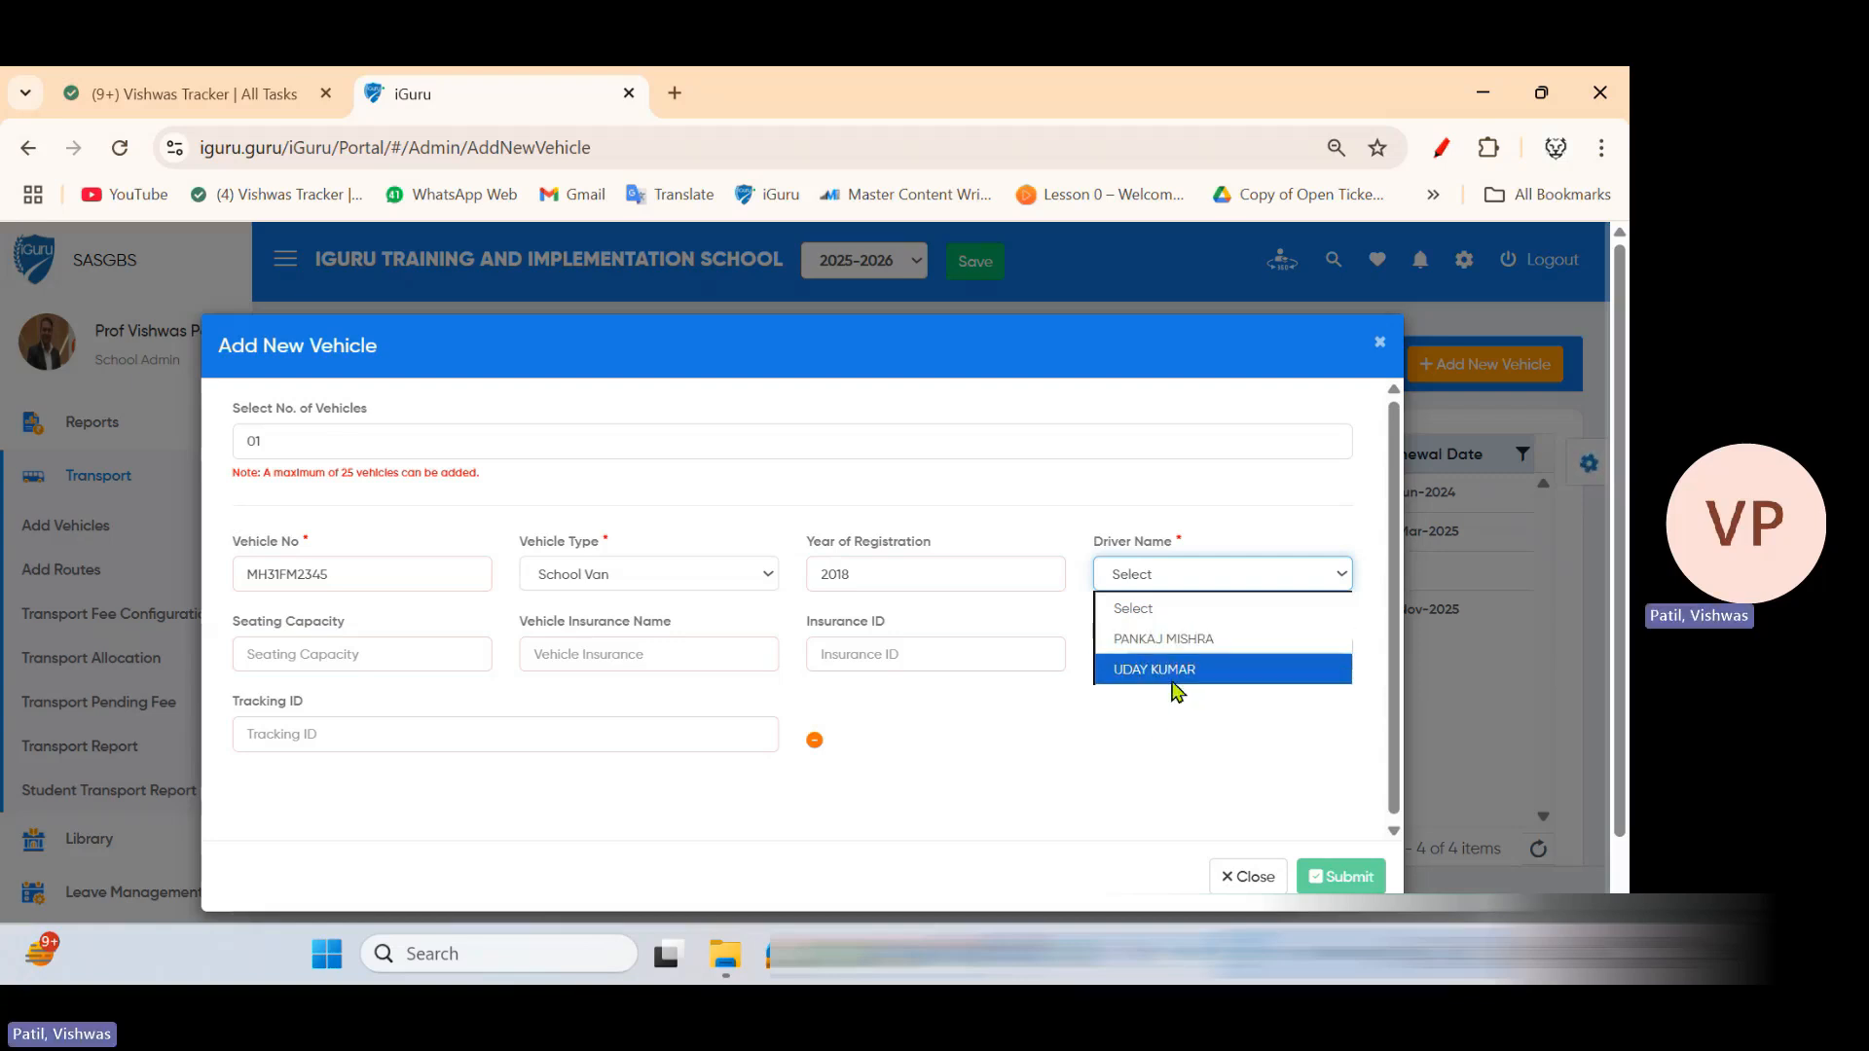
click(1212, 668)
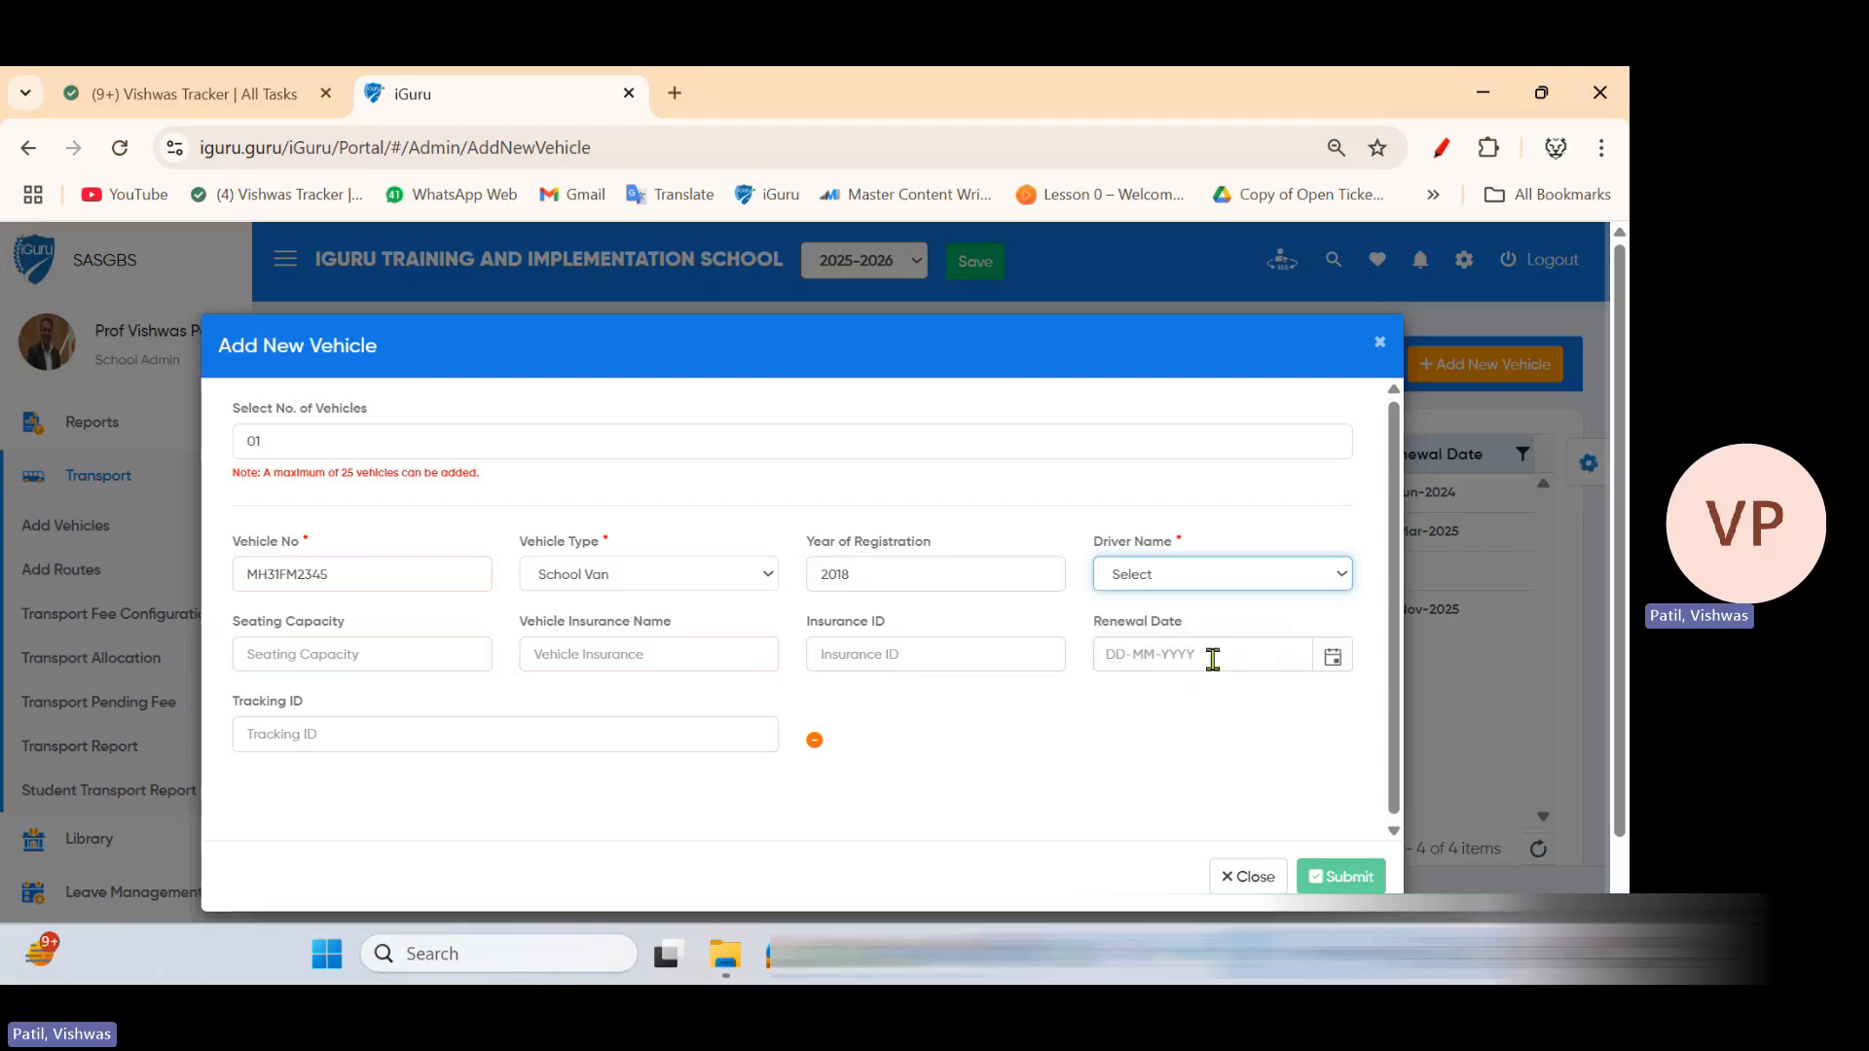
Set the seating capacity to 8, leave the insurance and tracking fields blank, and close the vehicle form without submitting
click(326, 662)
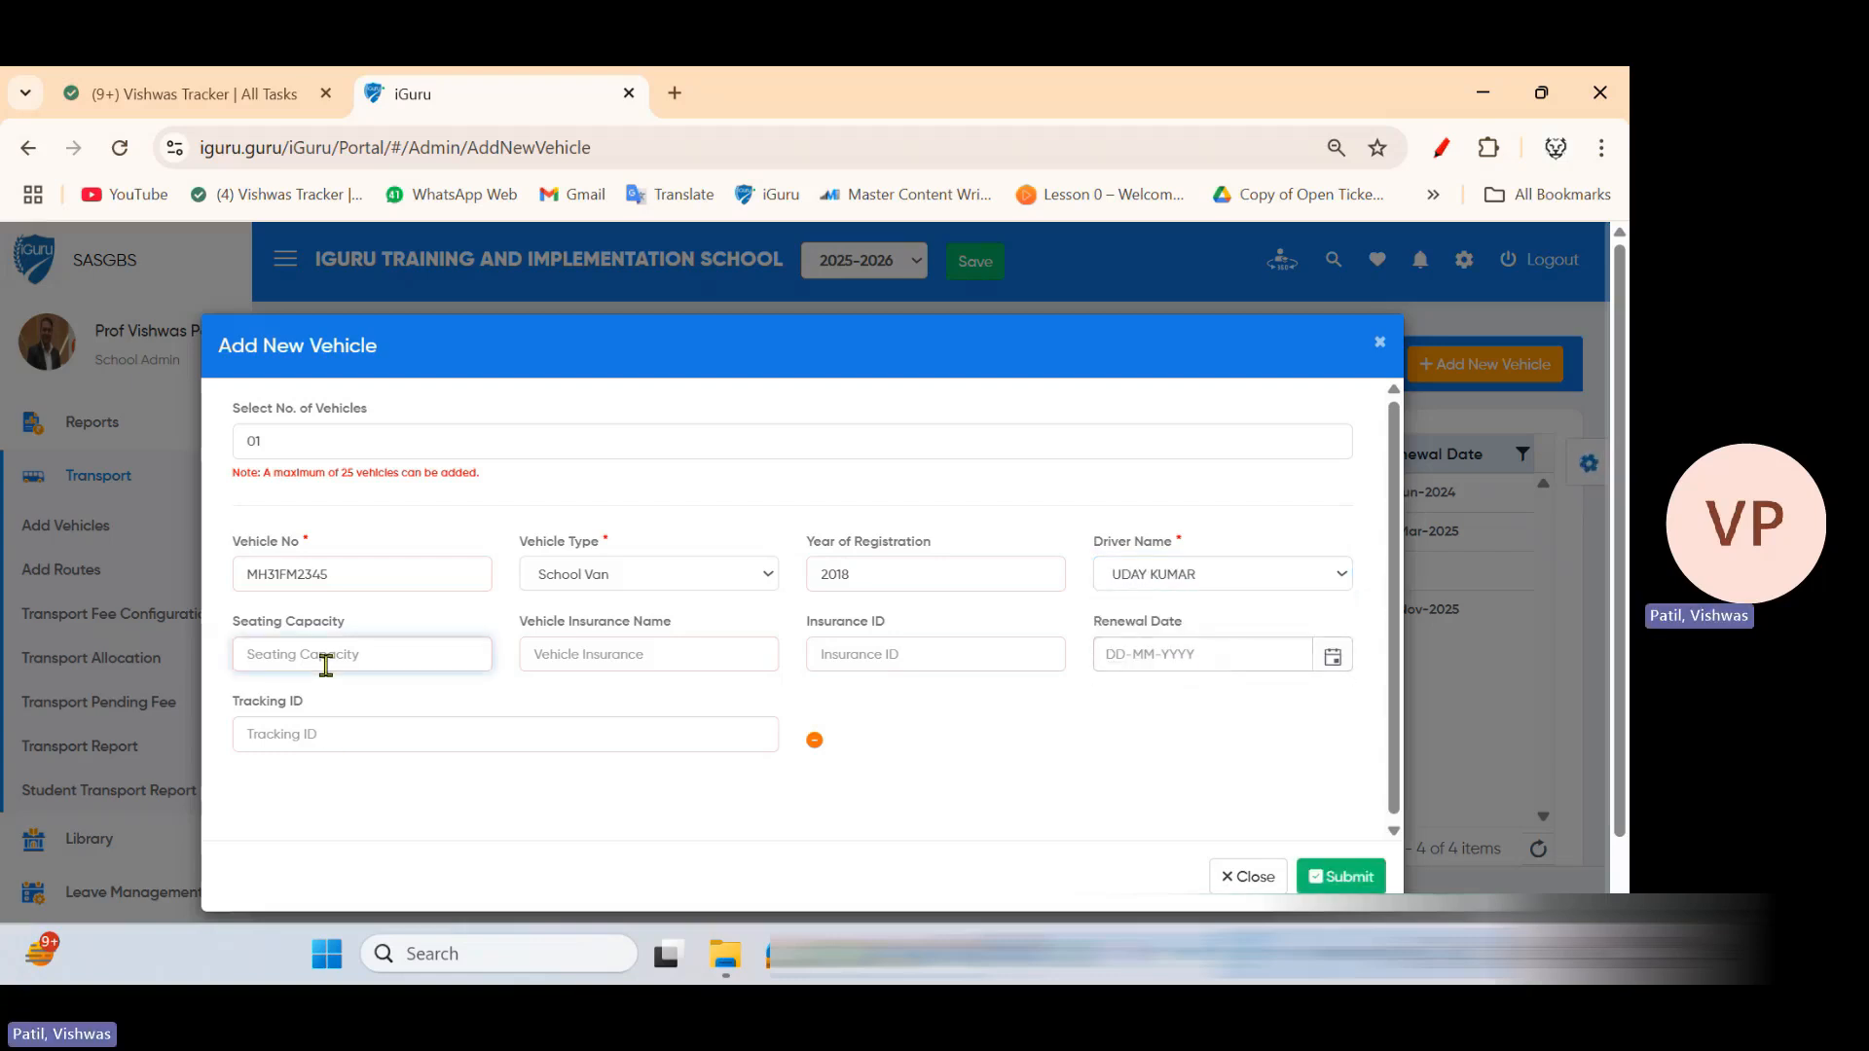
text(8)
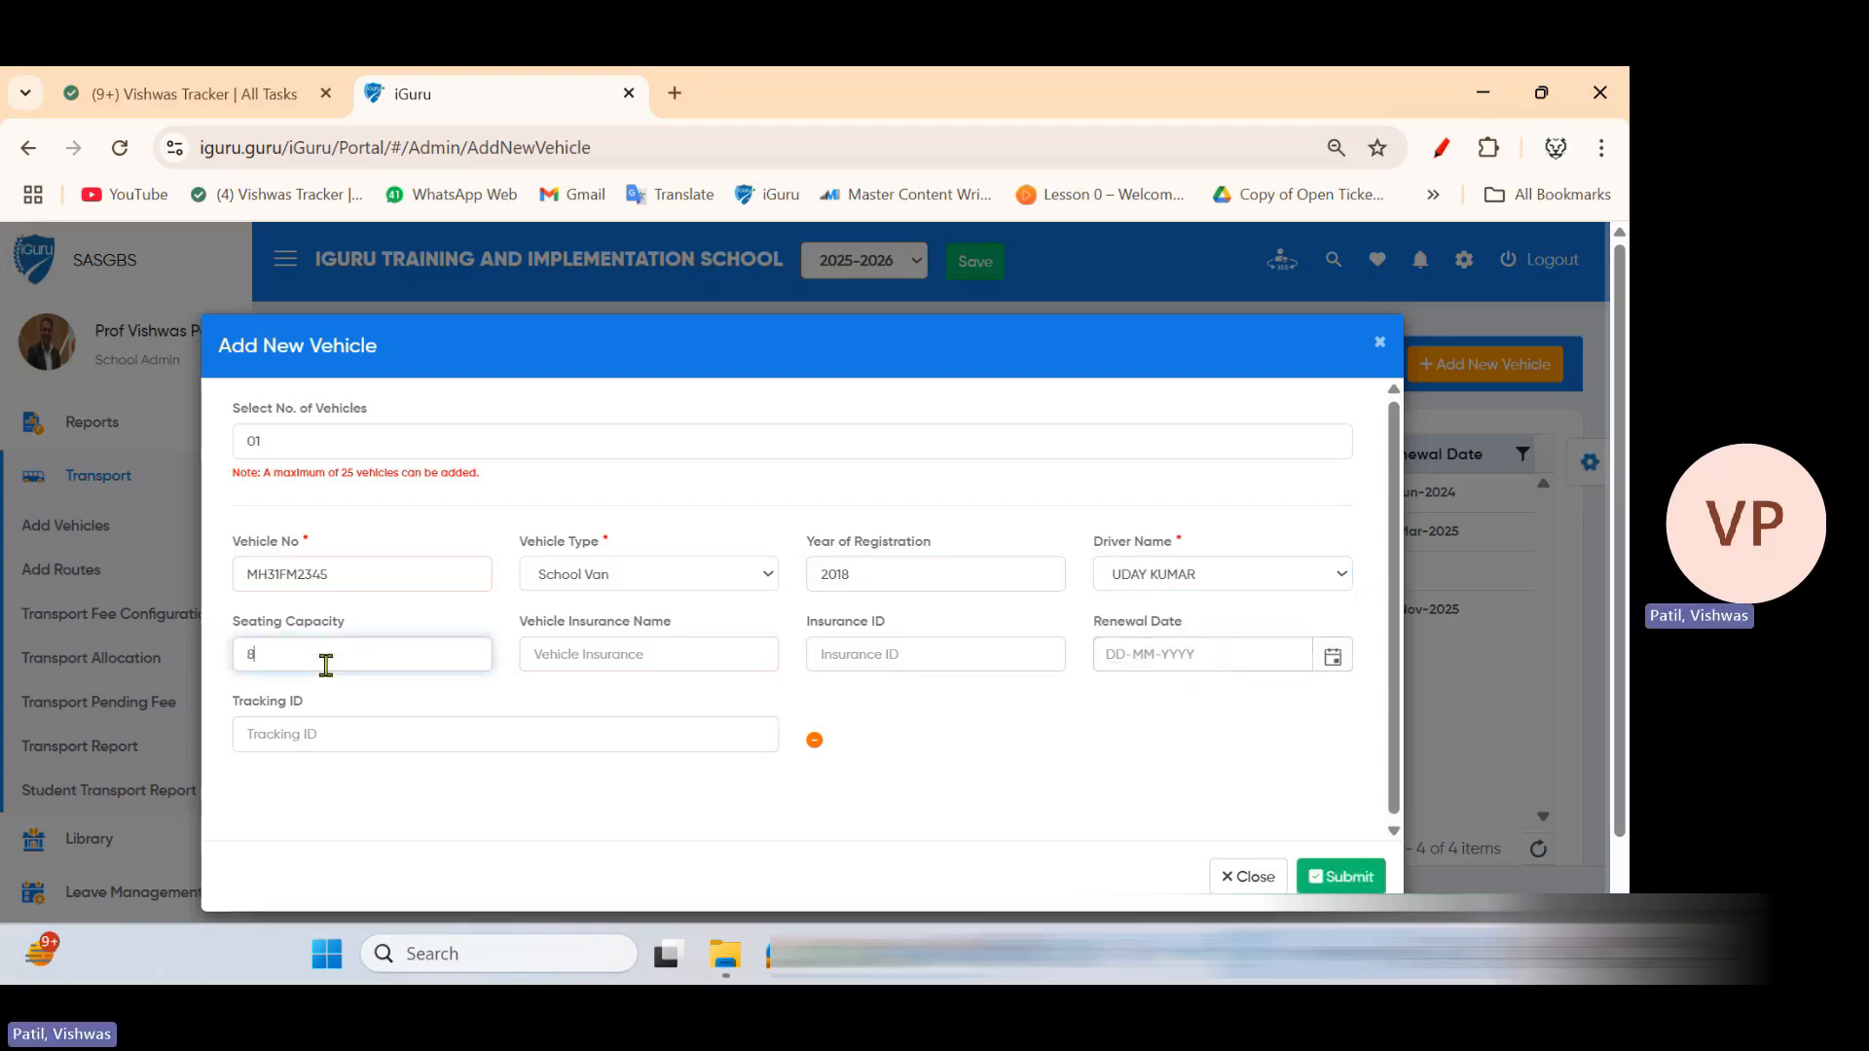
click(610, 657)
click(847, 662)
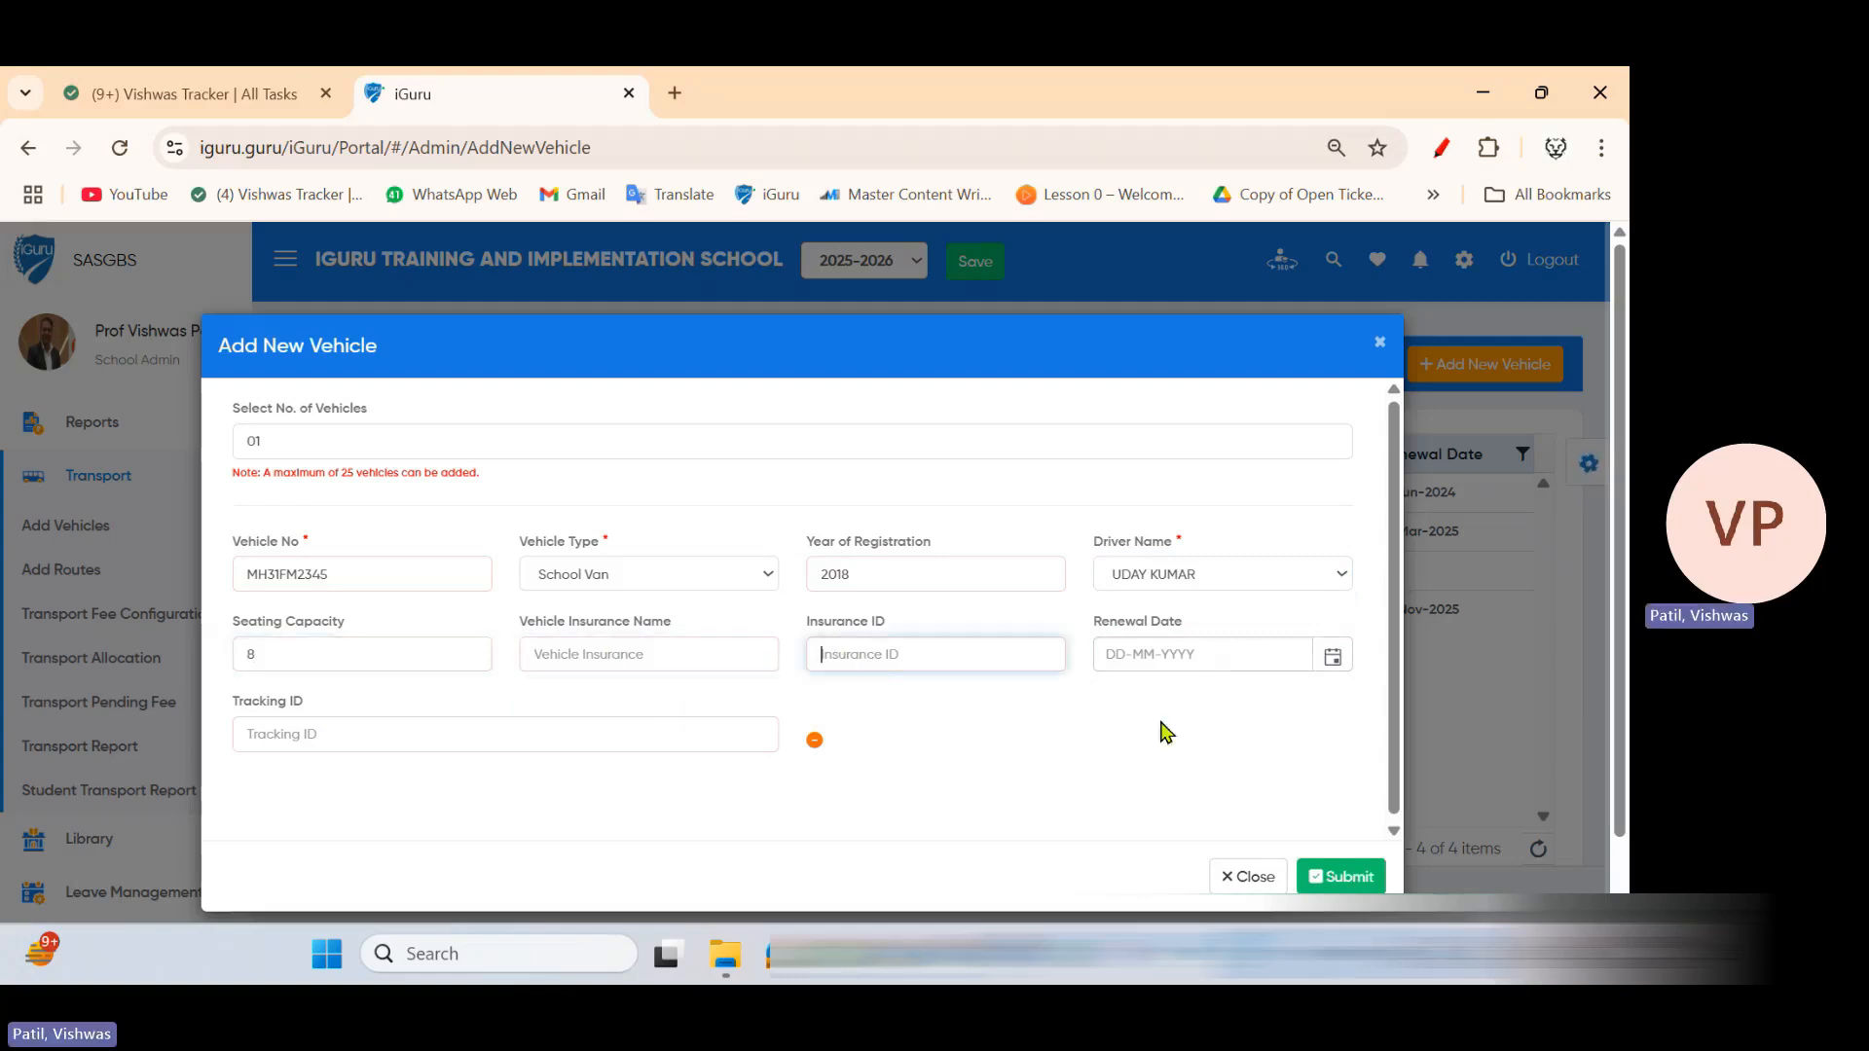
click(643, 746)
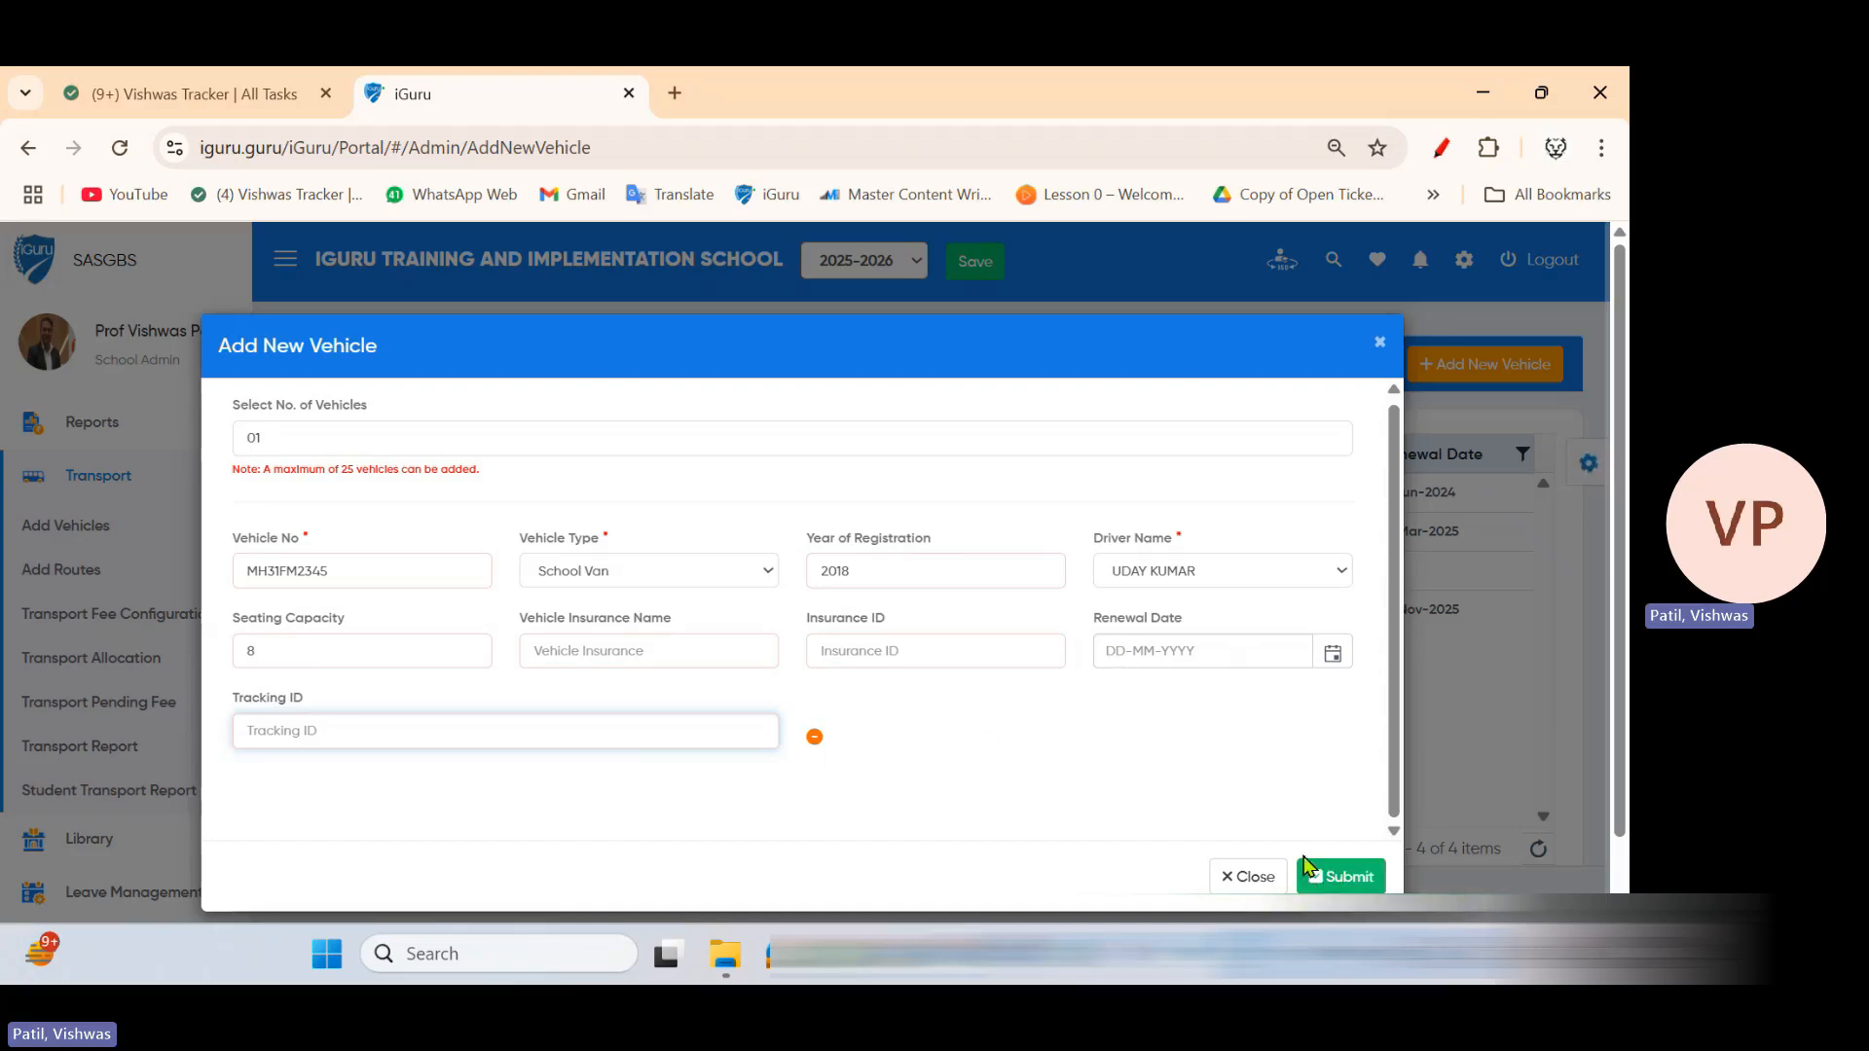
click(1250, 878)
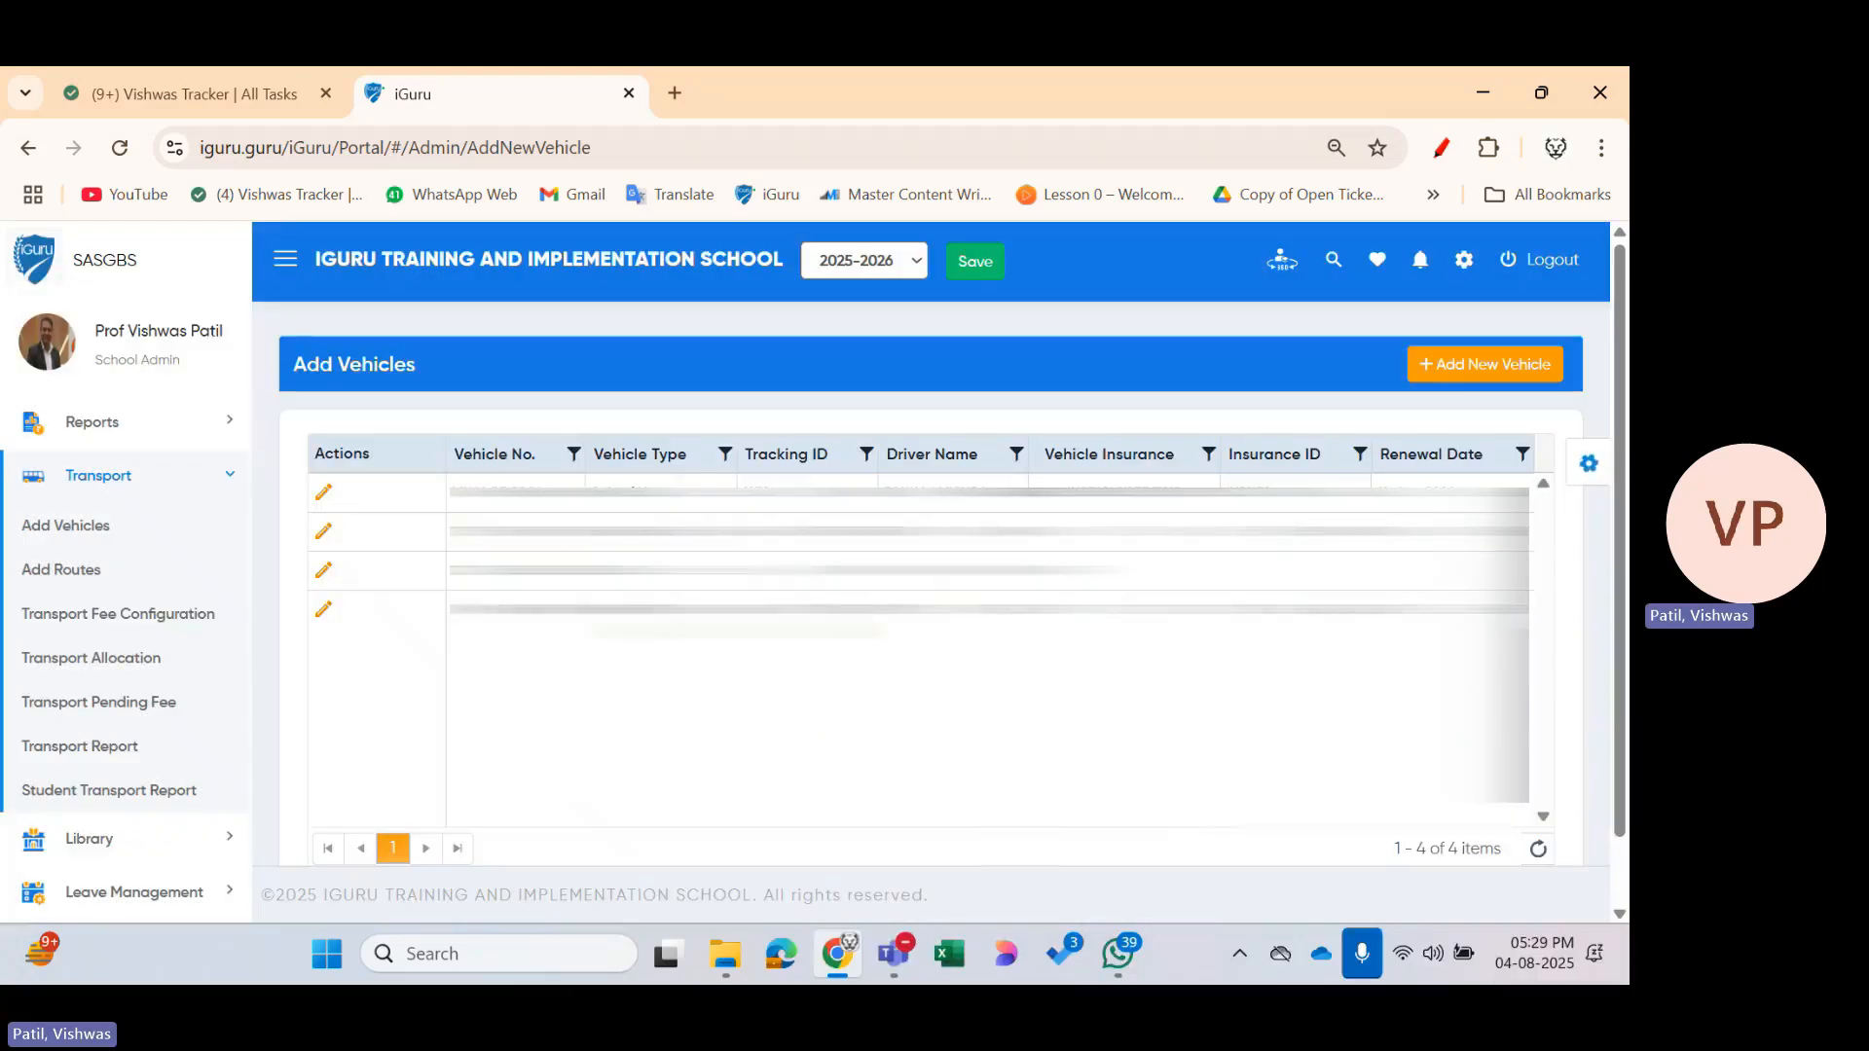
Circle the first vehicle's edit action in red and exit annotation mode
click(1444, 152)
drag(307, 476, 365, 503)
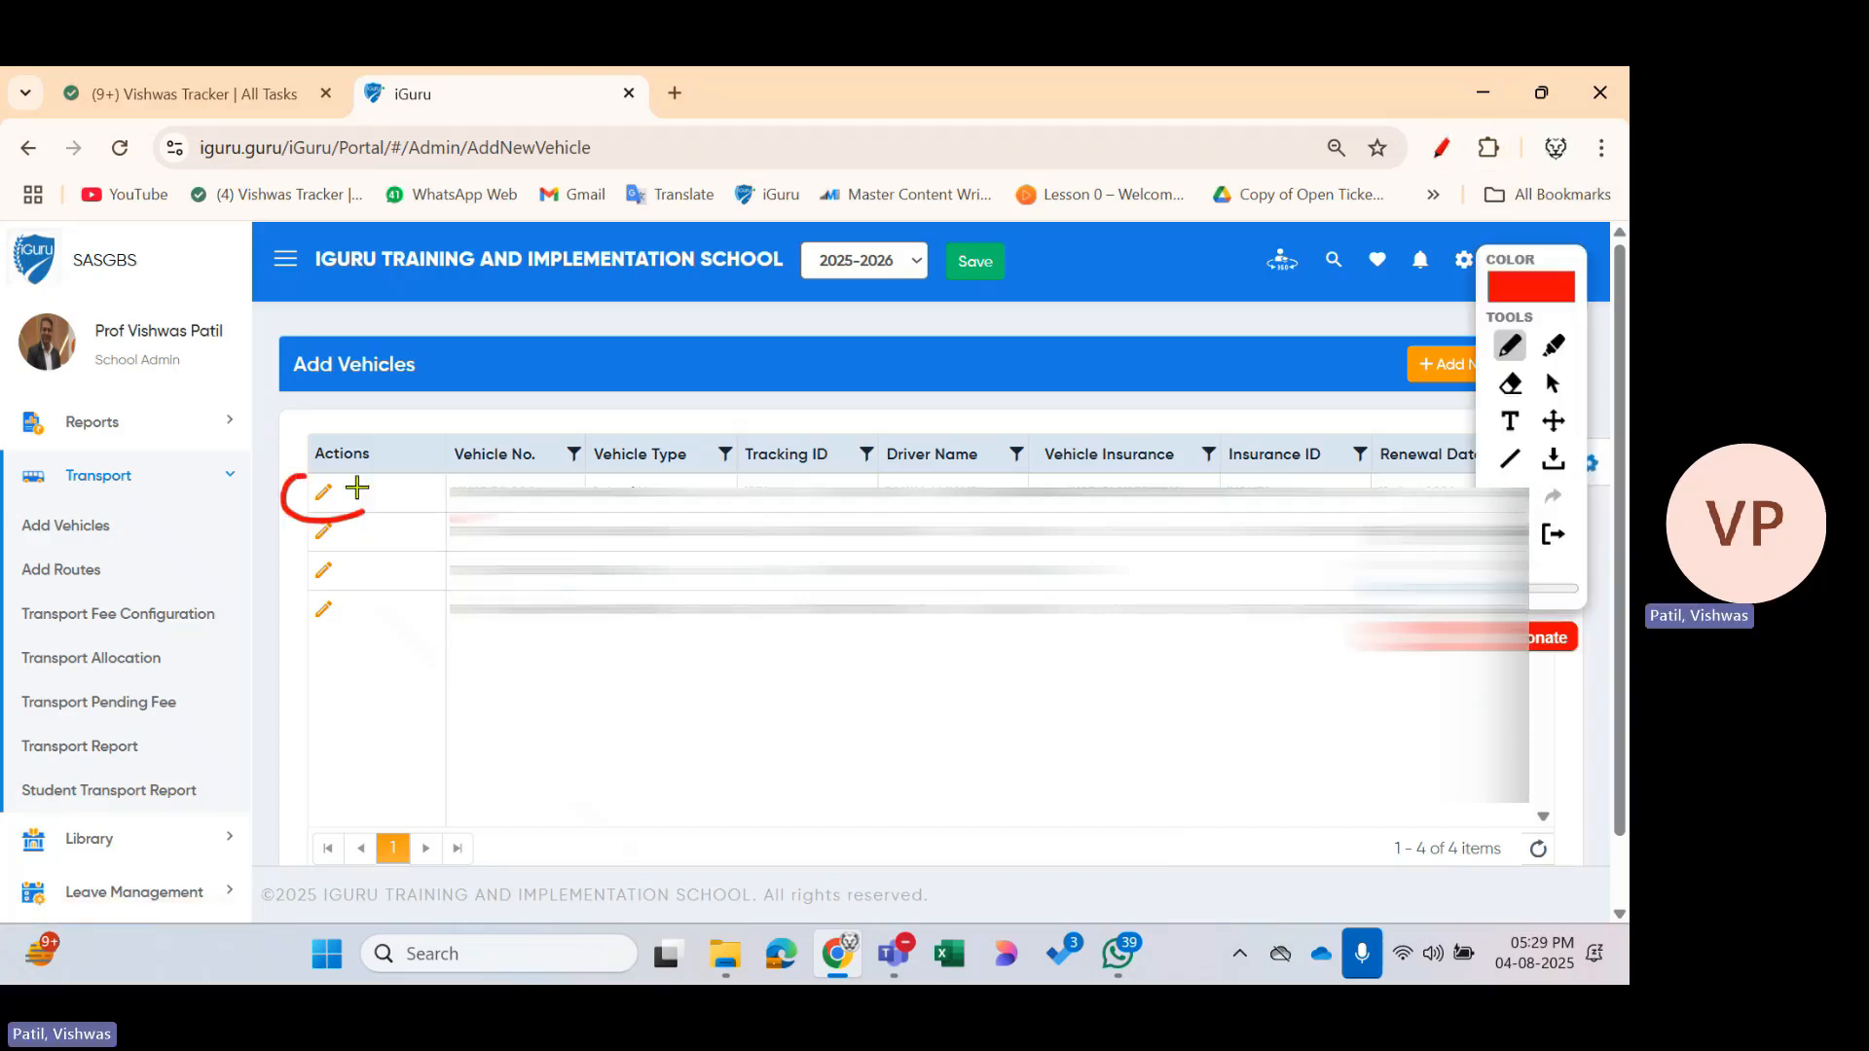
click(1553, 534)
click(334, 503)
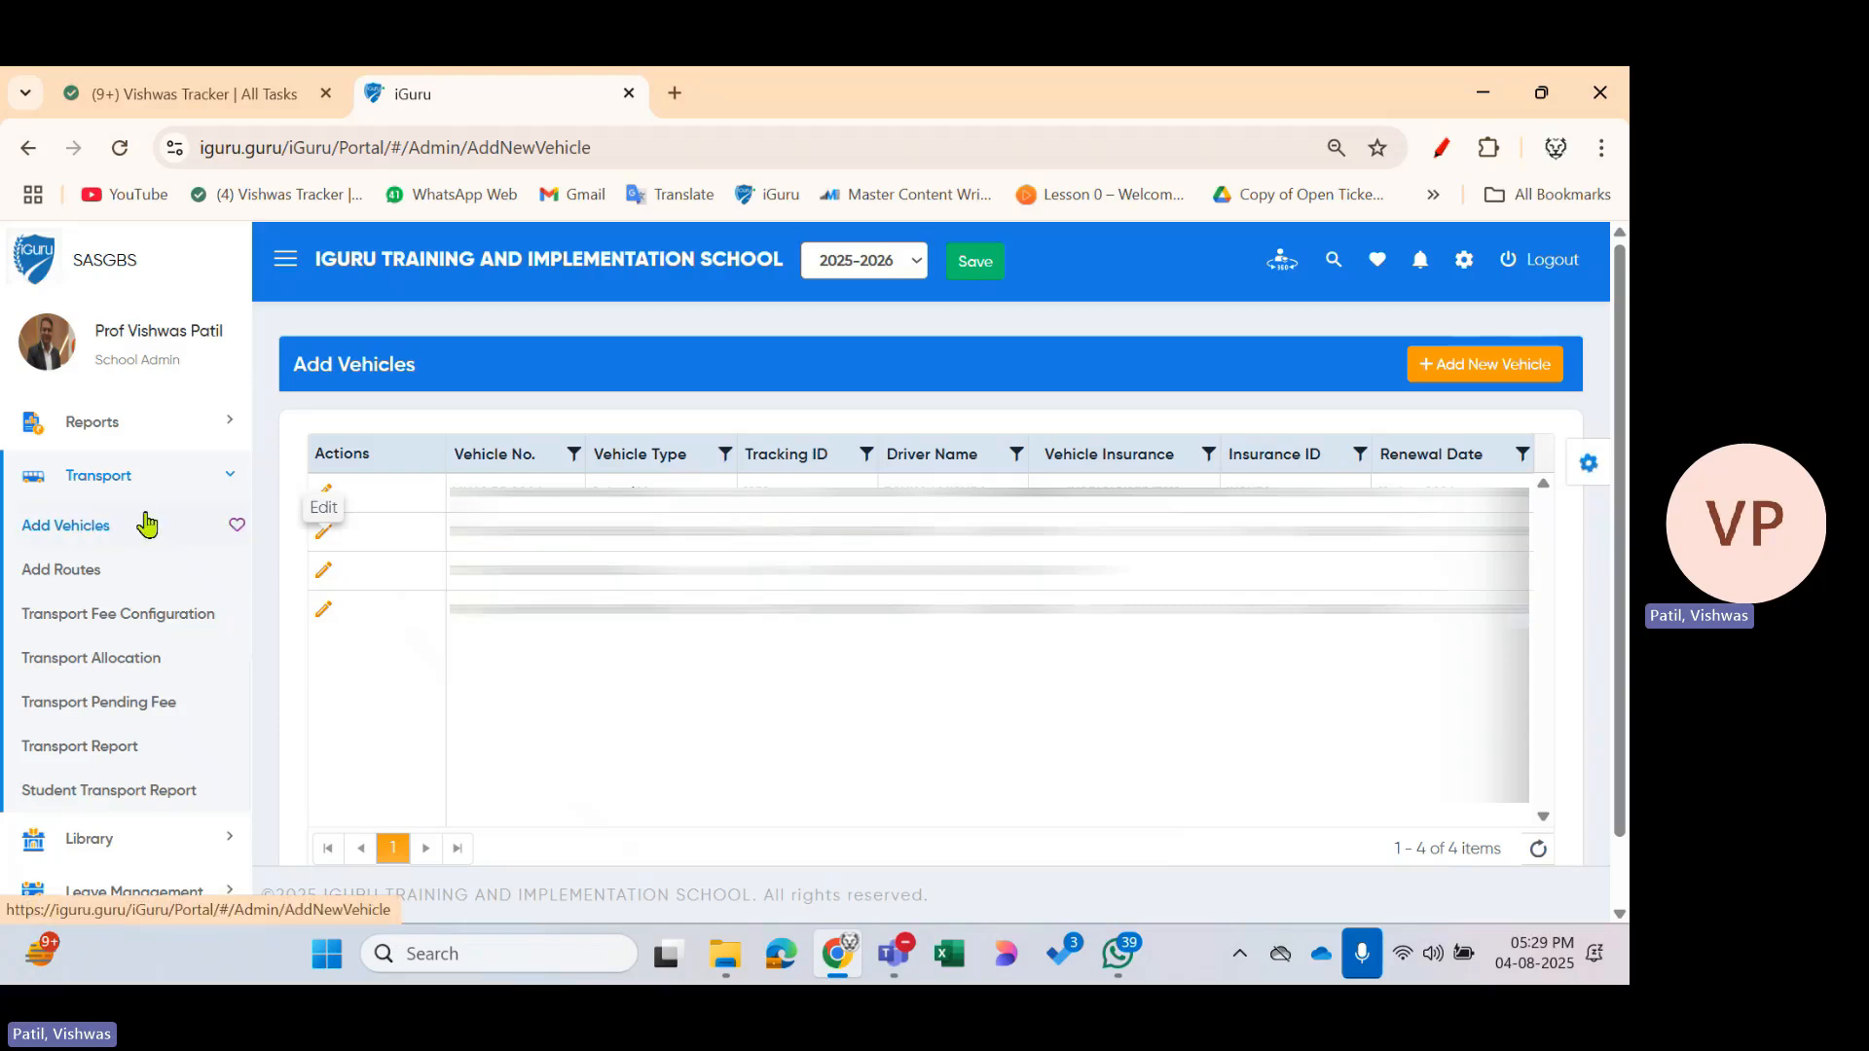
Open the Add Routes page of the Transport module and look through the existing routes
click(88, 581)
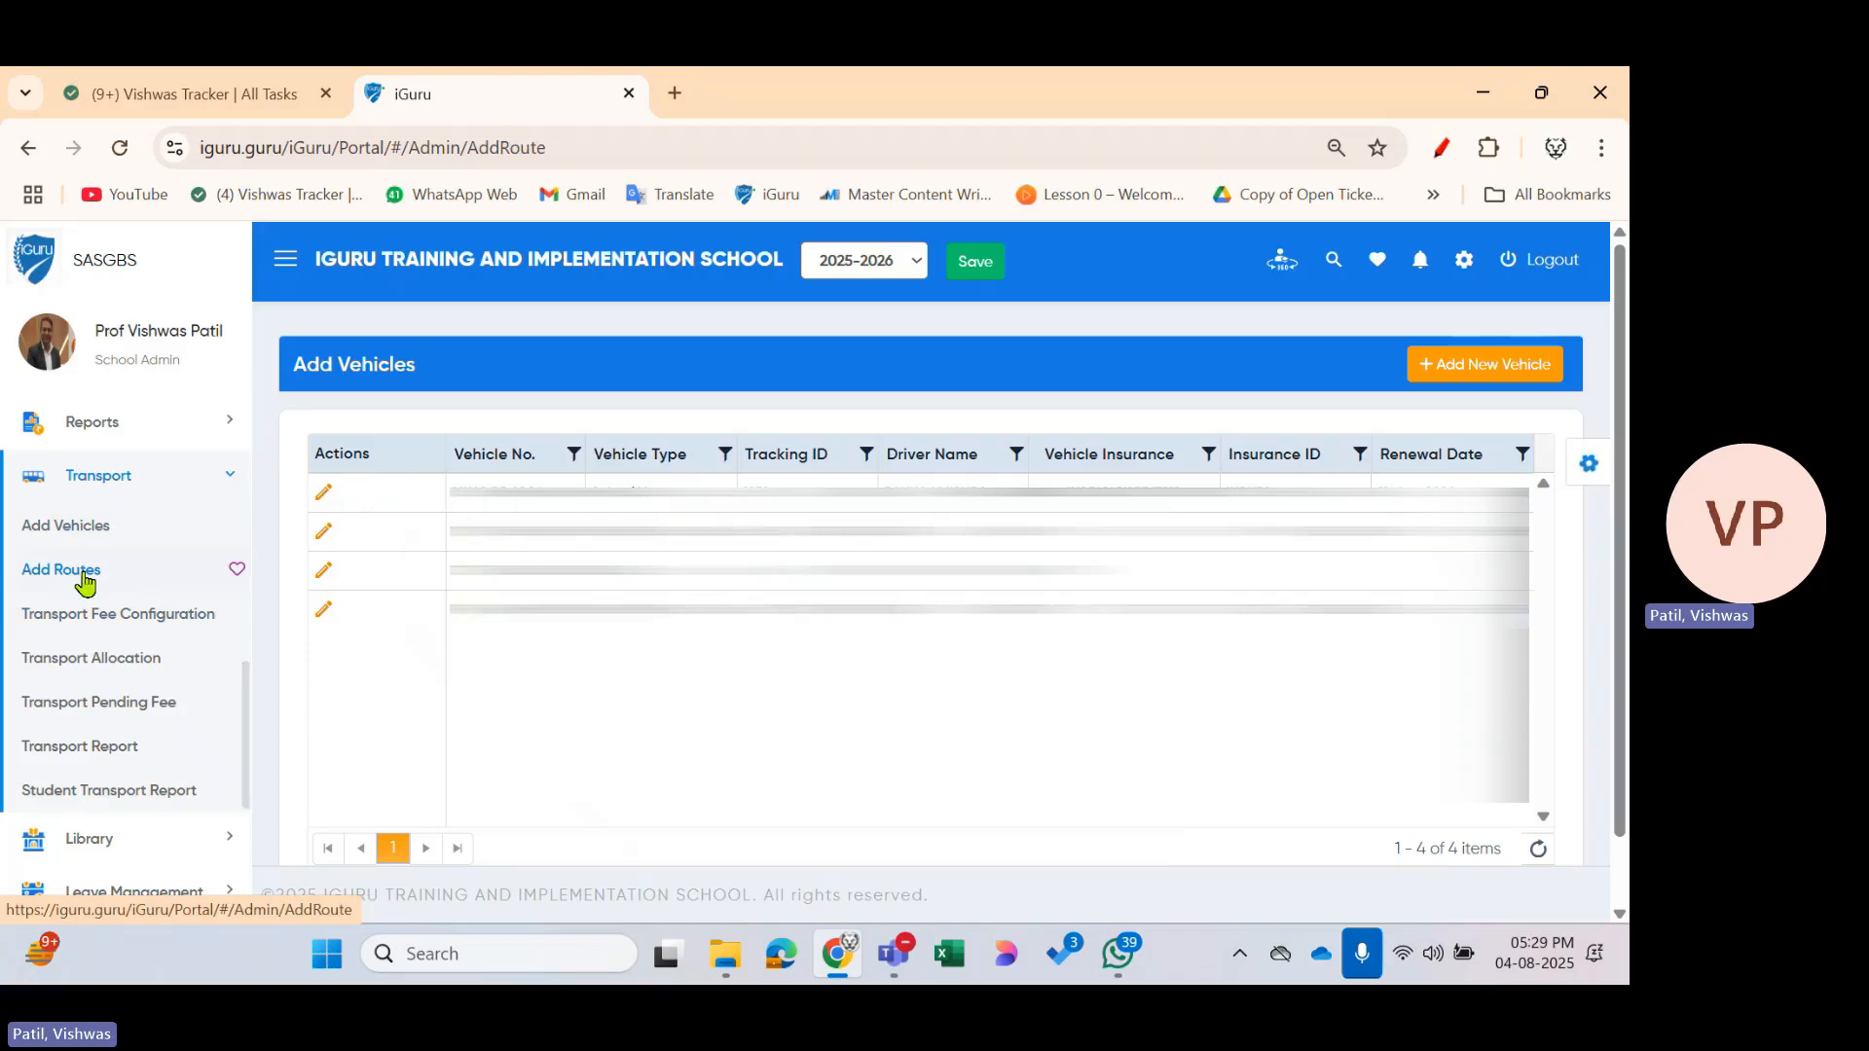
scroll(798, 702, down, 1)
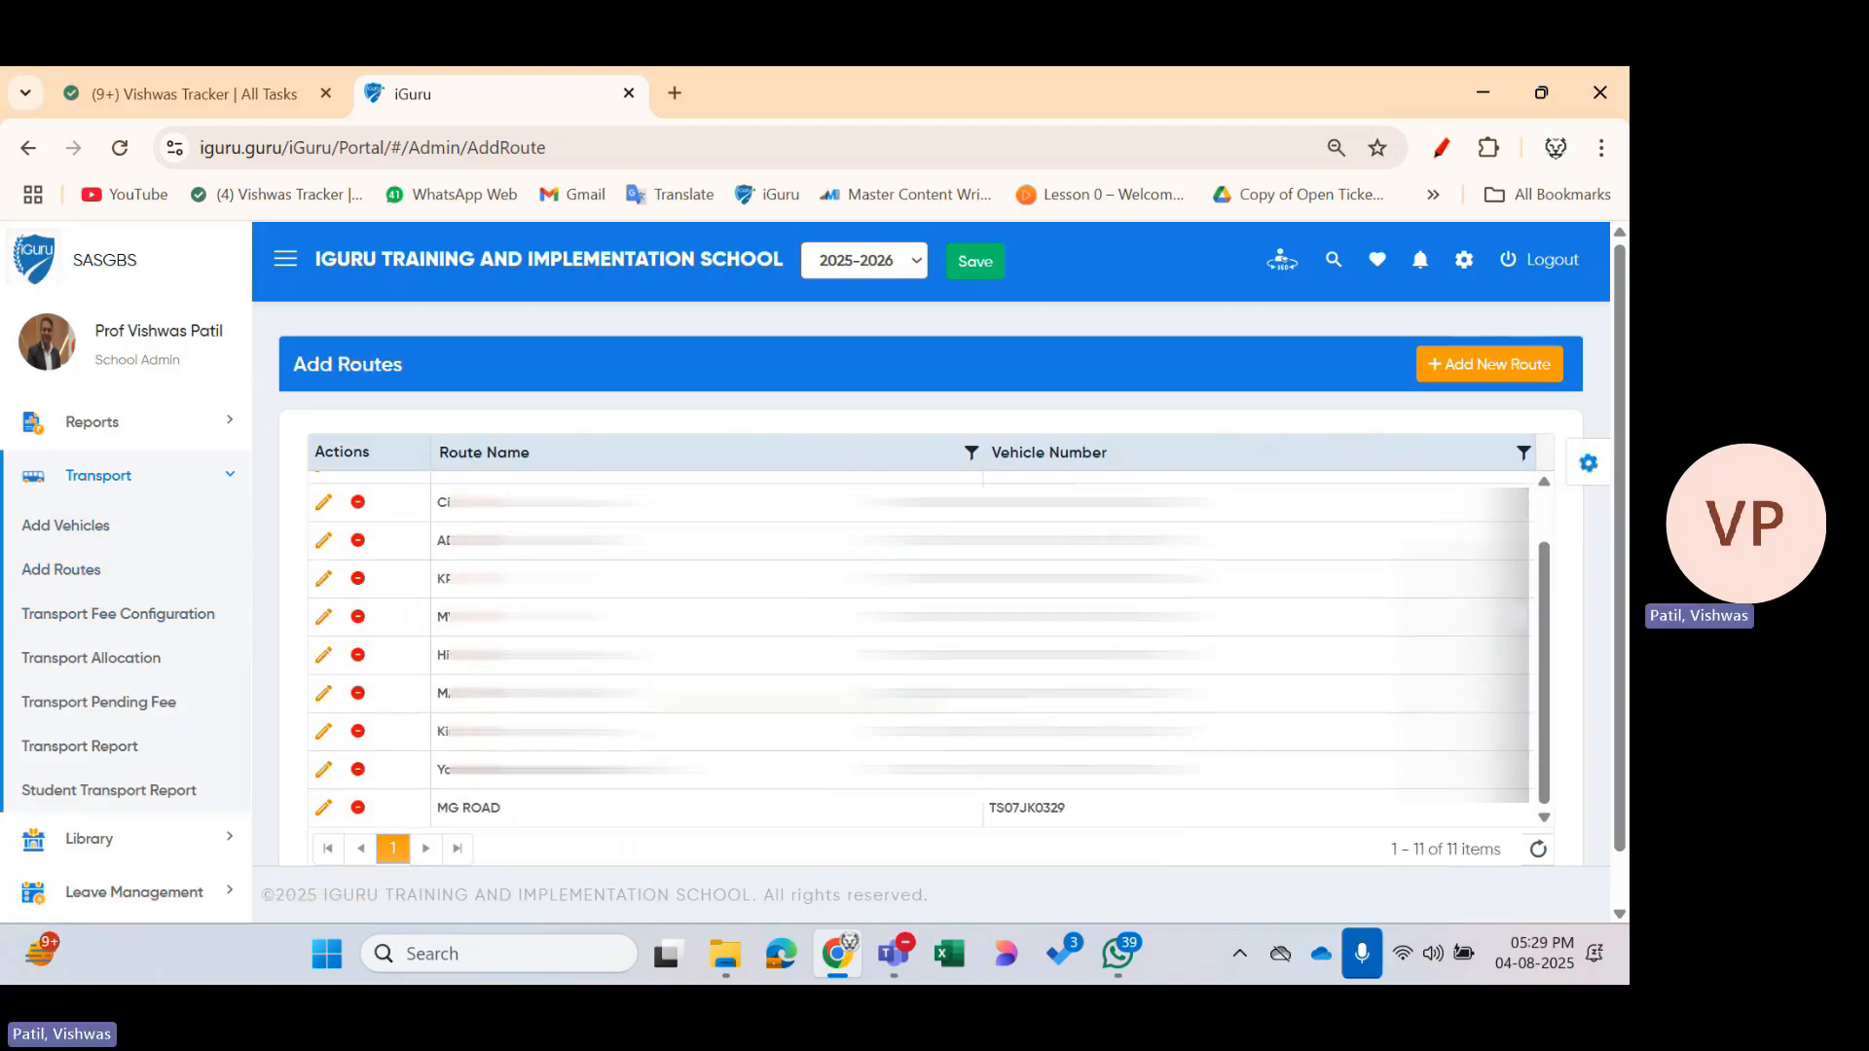
scroll(798, 700, up, 1)
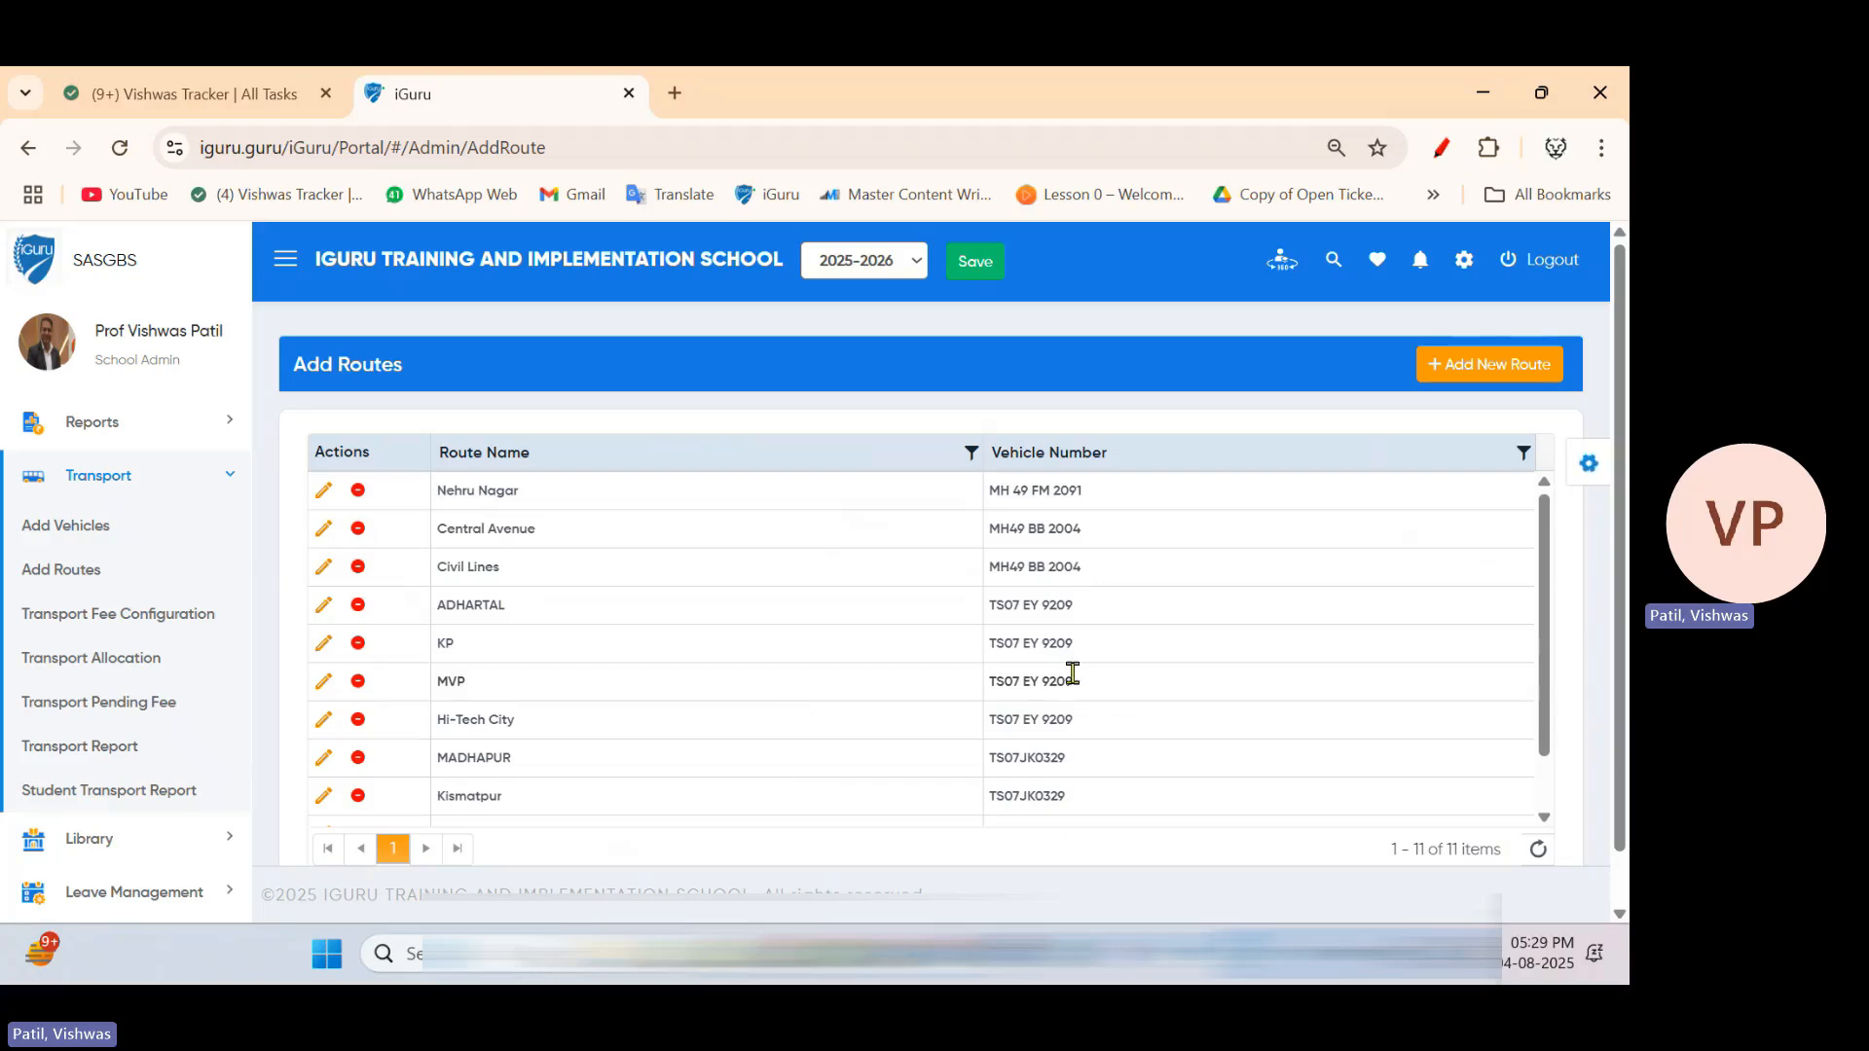
click(758, 647)
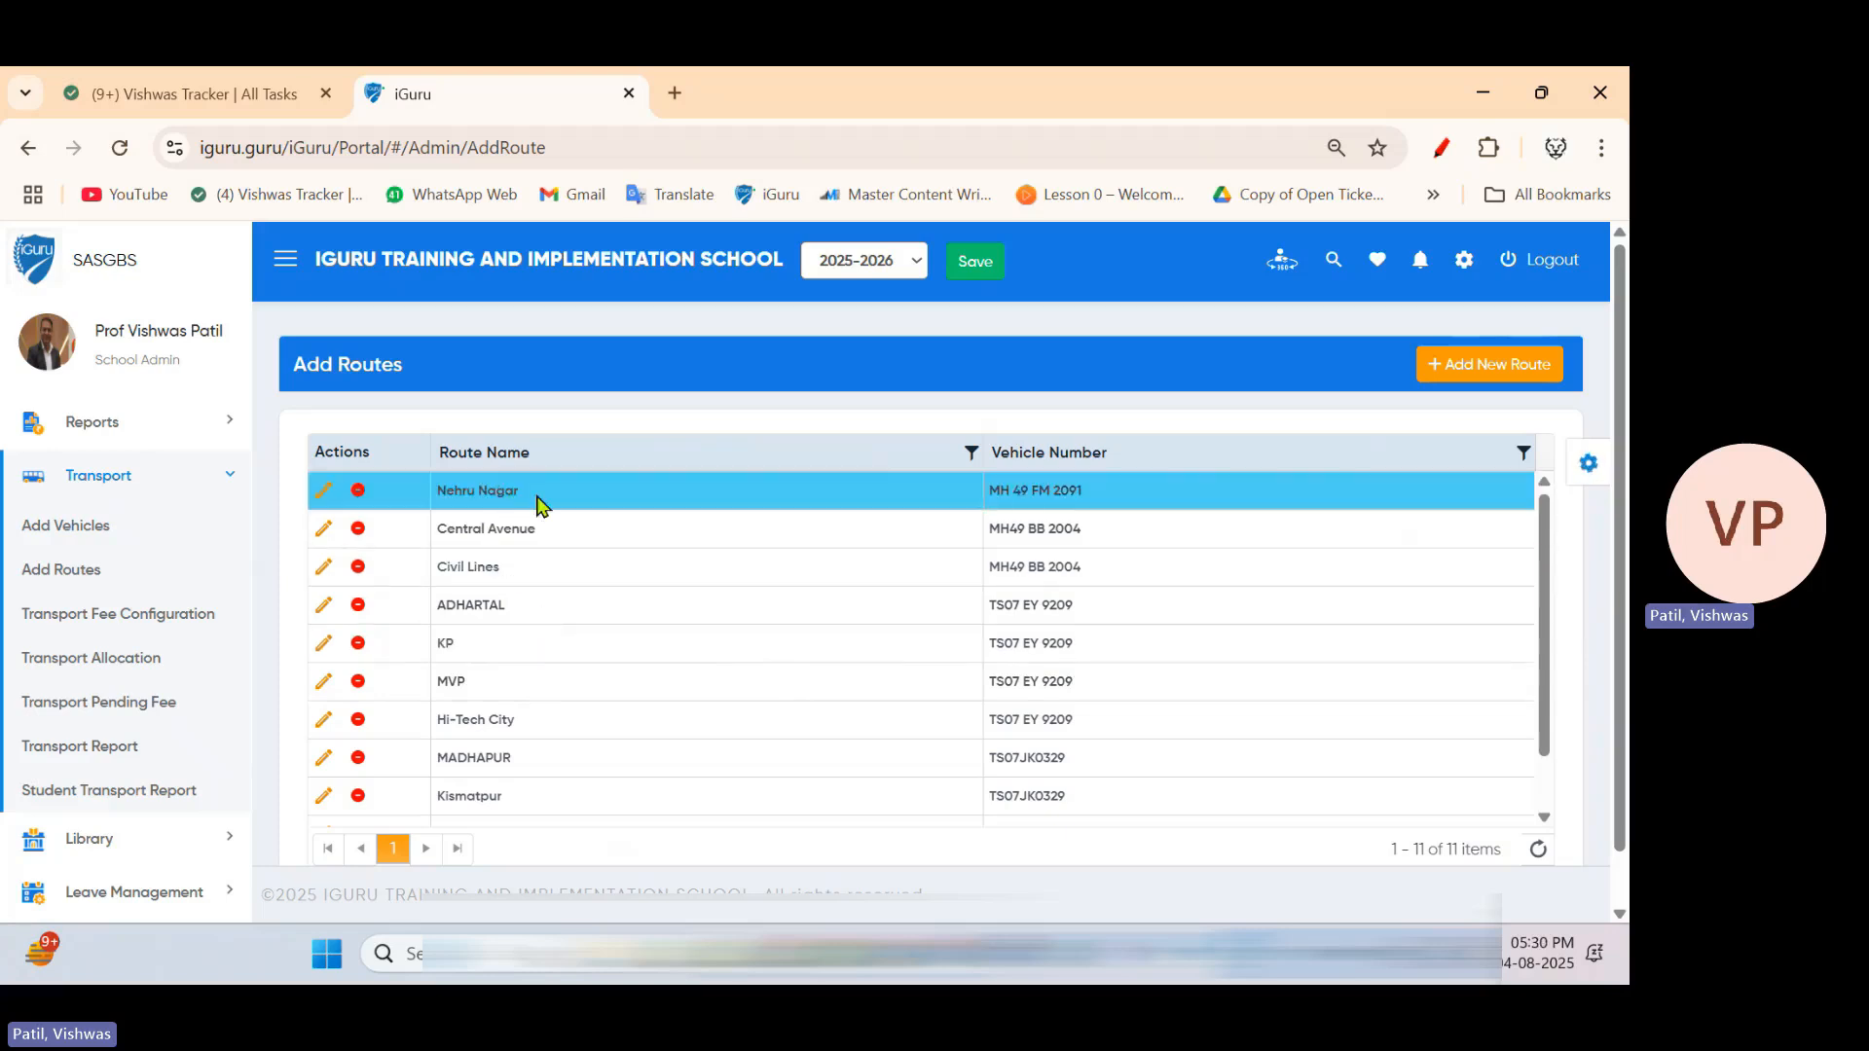
Circle the Nehru Nagar, Central Avenue, Civil Lines, Hi-Tech City and MADHAPUR route names in red
click(1442, 148)
mouse_move(542, 479)
mouse_down()
mouse_move(475, 469)
mouse_move(555, 492)
mouse_move(376, 543)
mouse_move(541, 564)
mouse_up()
mouse_move(470, 687)
mouse_down()
mouse_move(467, 741)
mouse_move(497, 746)
mouse_move(493, 776)
mouse_move(516, 754)
mouse_up()
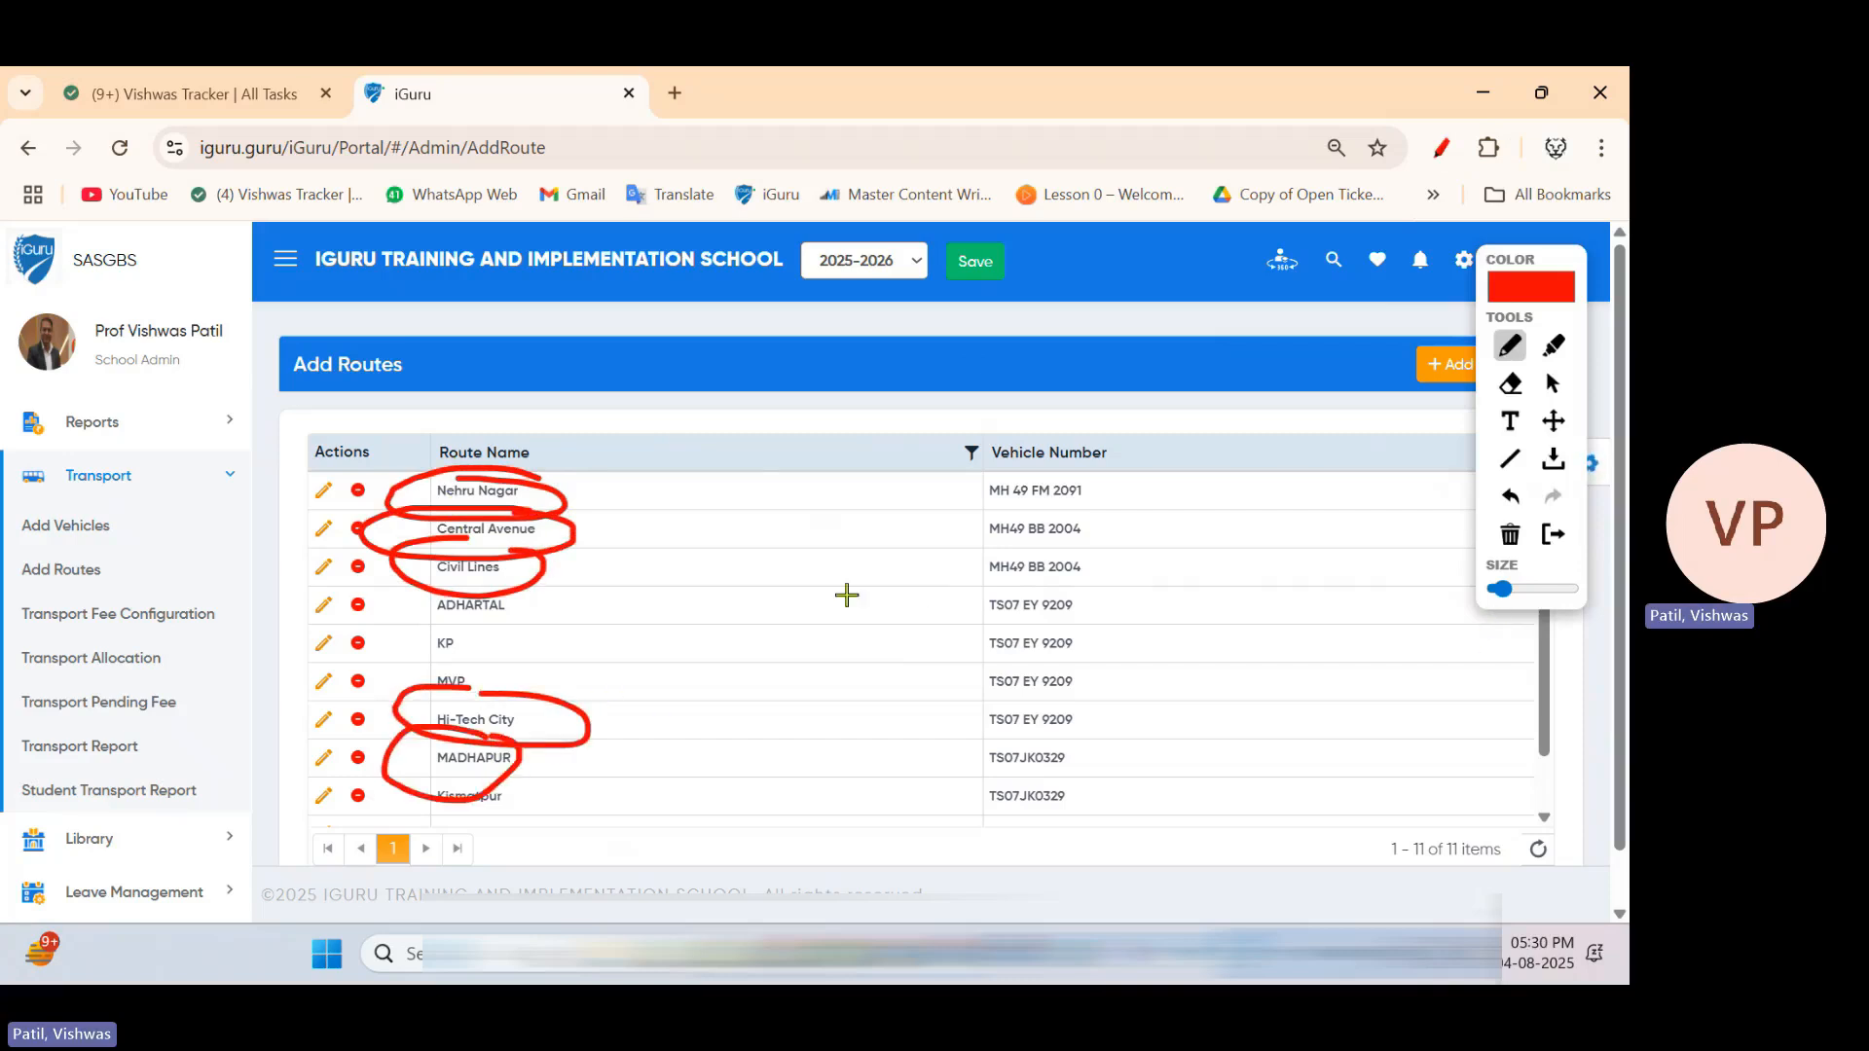
Sketch a horizontal route line ending at the letters NN and divide it with vertical stop marks
mouse_move(629, 418)
mouse_down()
mouse_move(618, 488)
mouse_move(1018, 463)
mouse_move(1005, 517)
mouse_move(1120, 458)
mouse_move(1158, 491)
mouse_move(1174, 448)
mouse_up()
drag(688, 427, 681, 491)
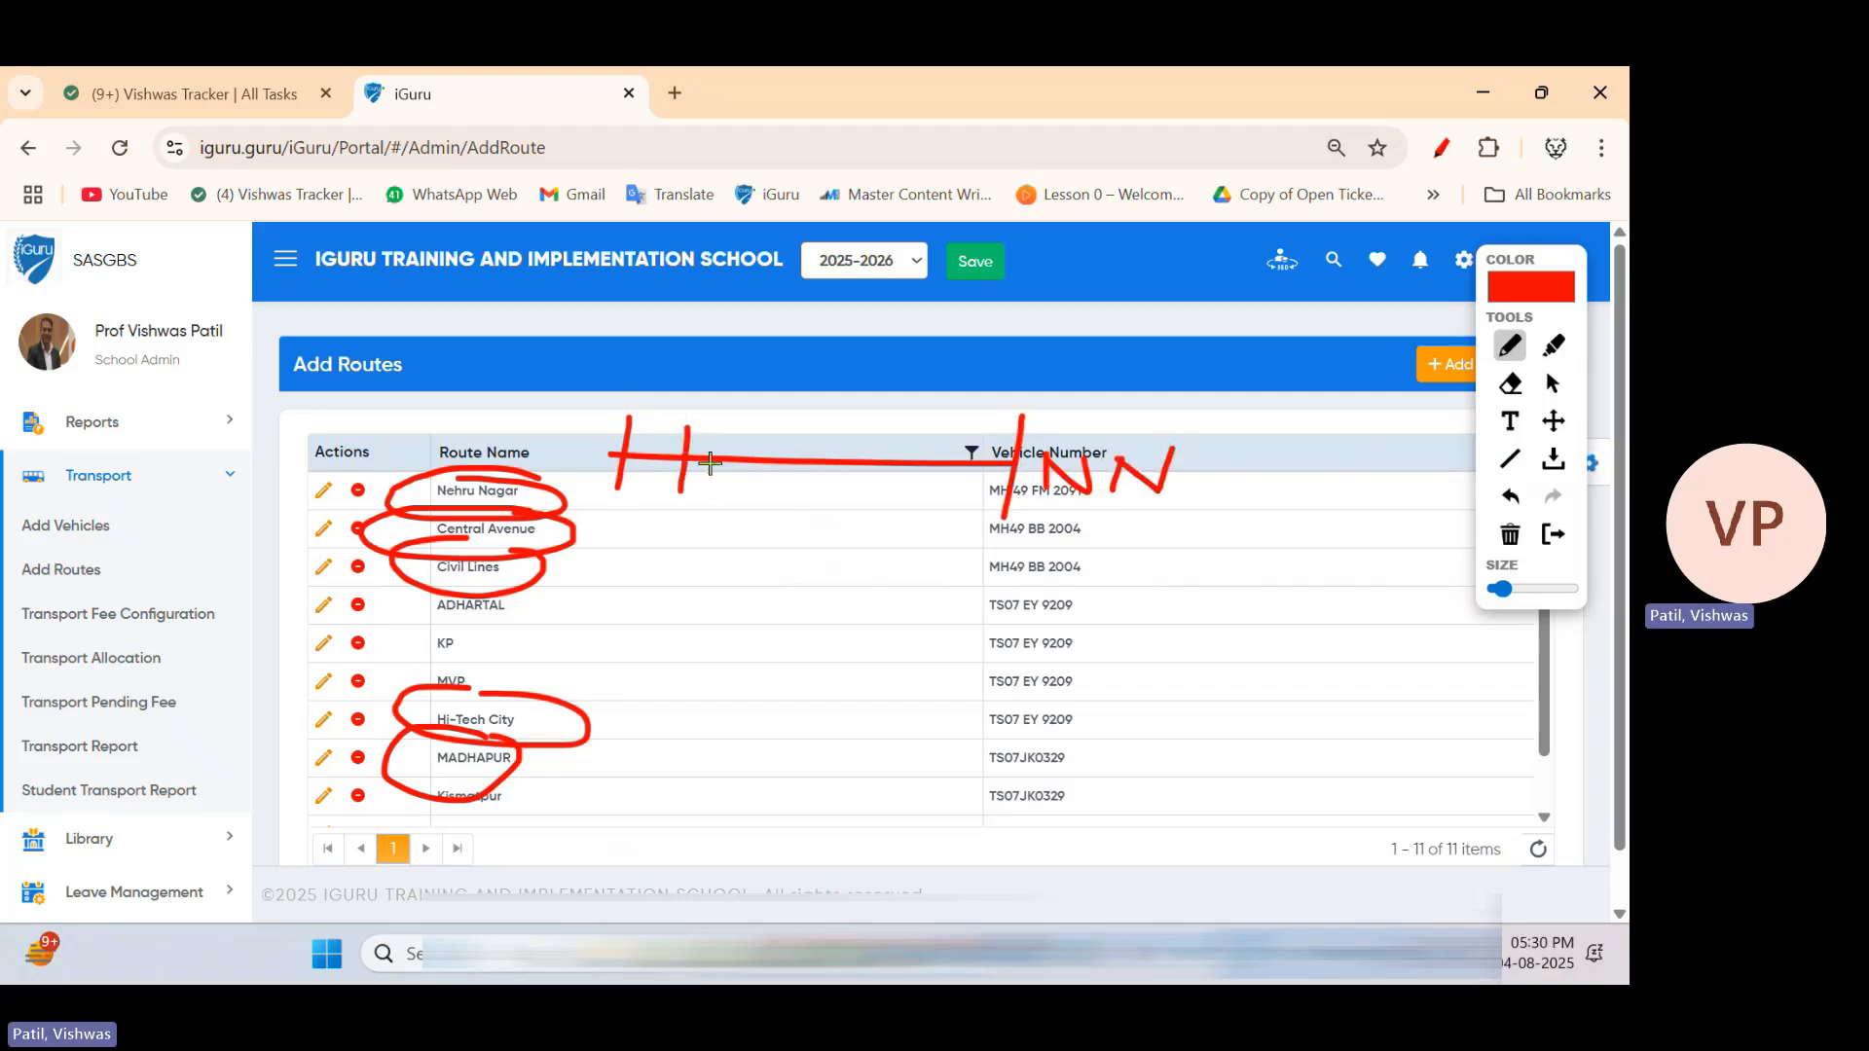
drag(745, 432, 740, 510)
drag(800, 431, 802, 493)
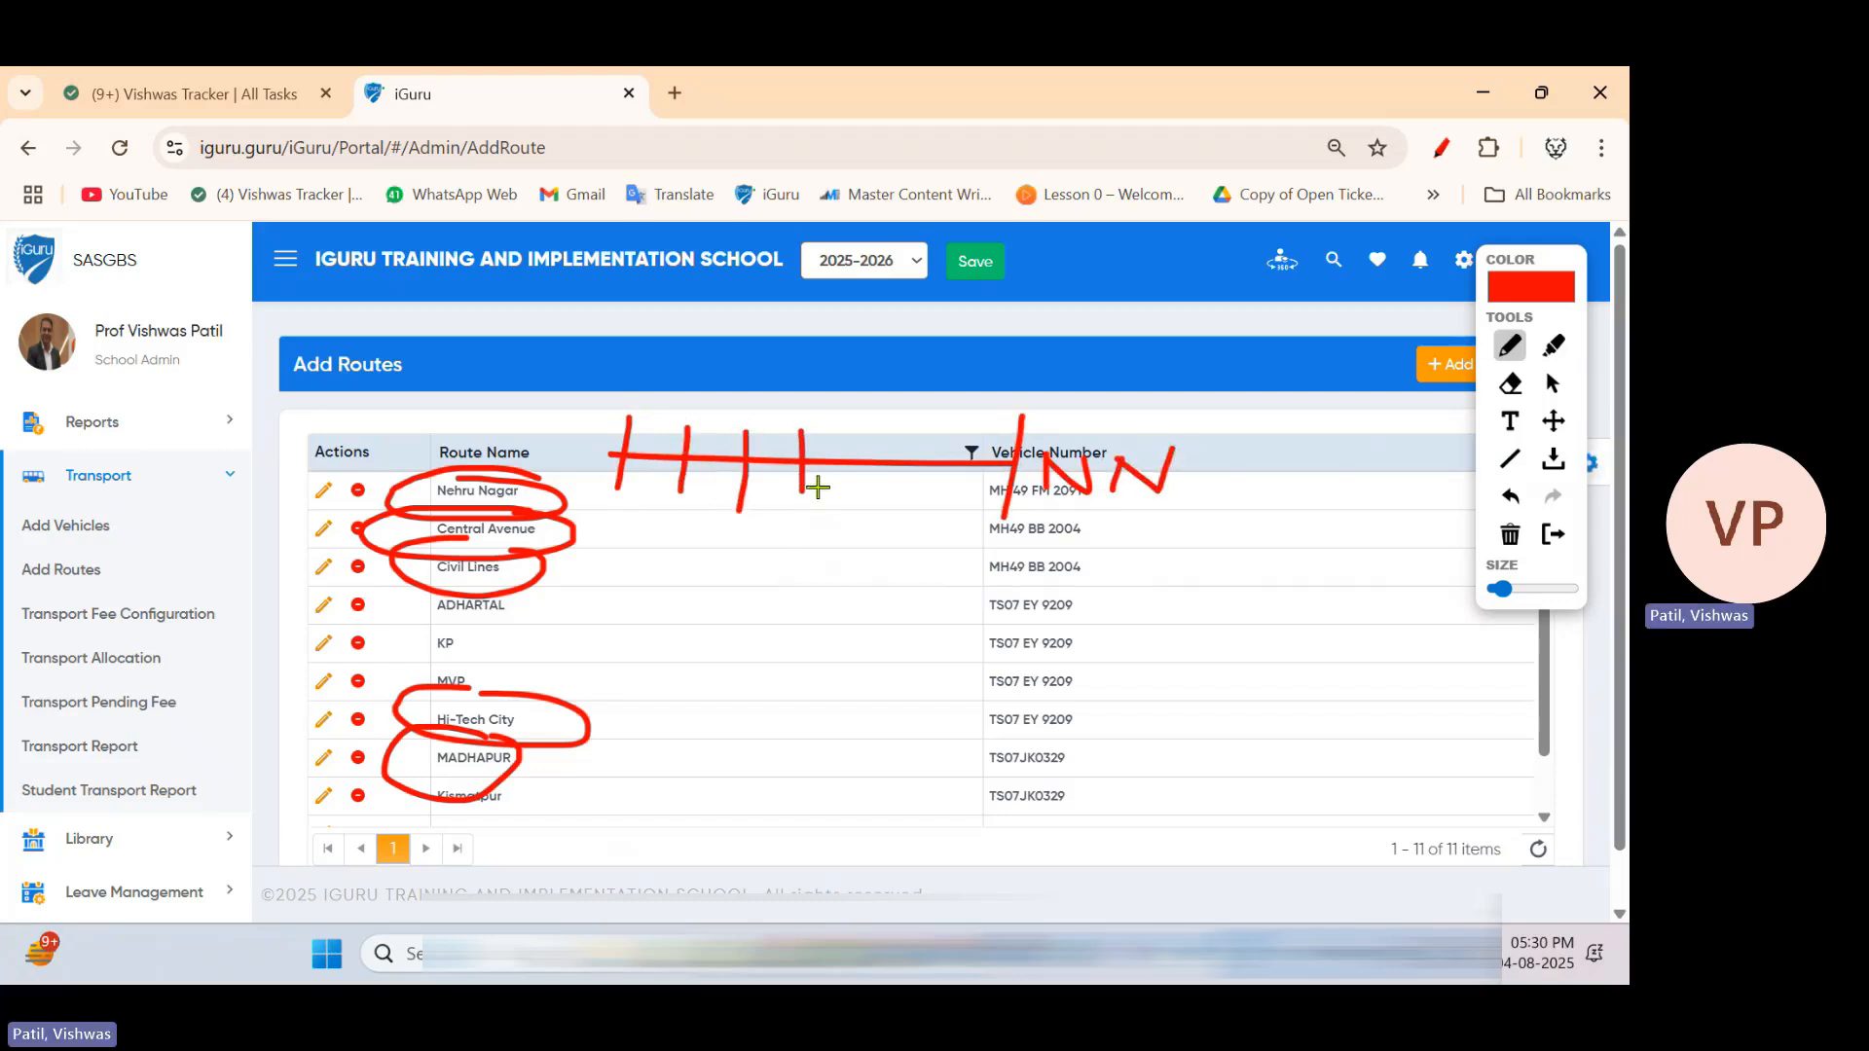
drag(869, 435, 865, 511)
drag(923, 439, 921, 521)
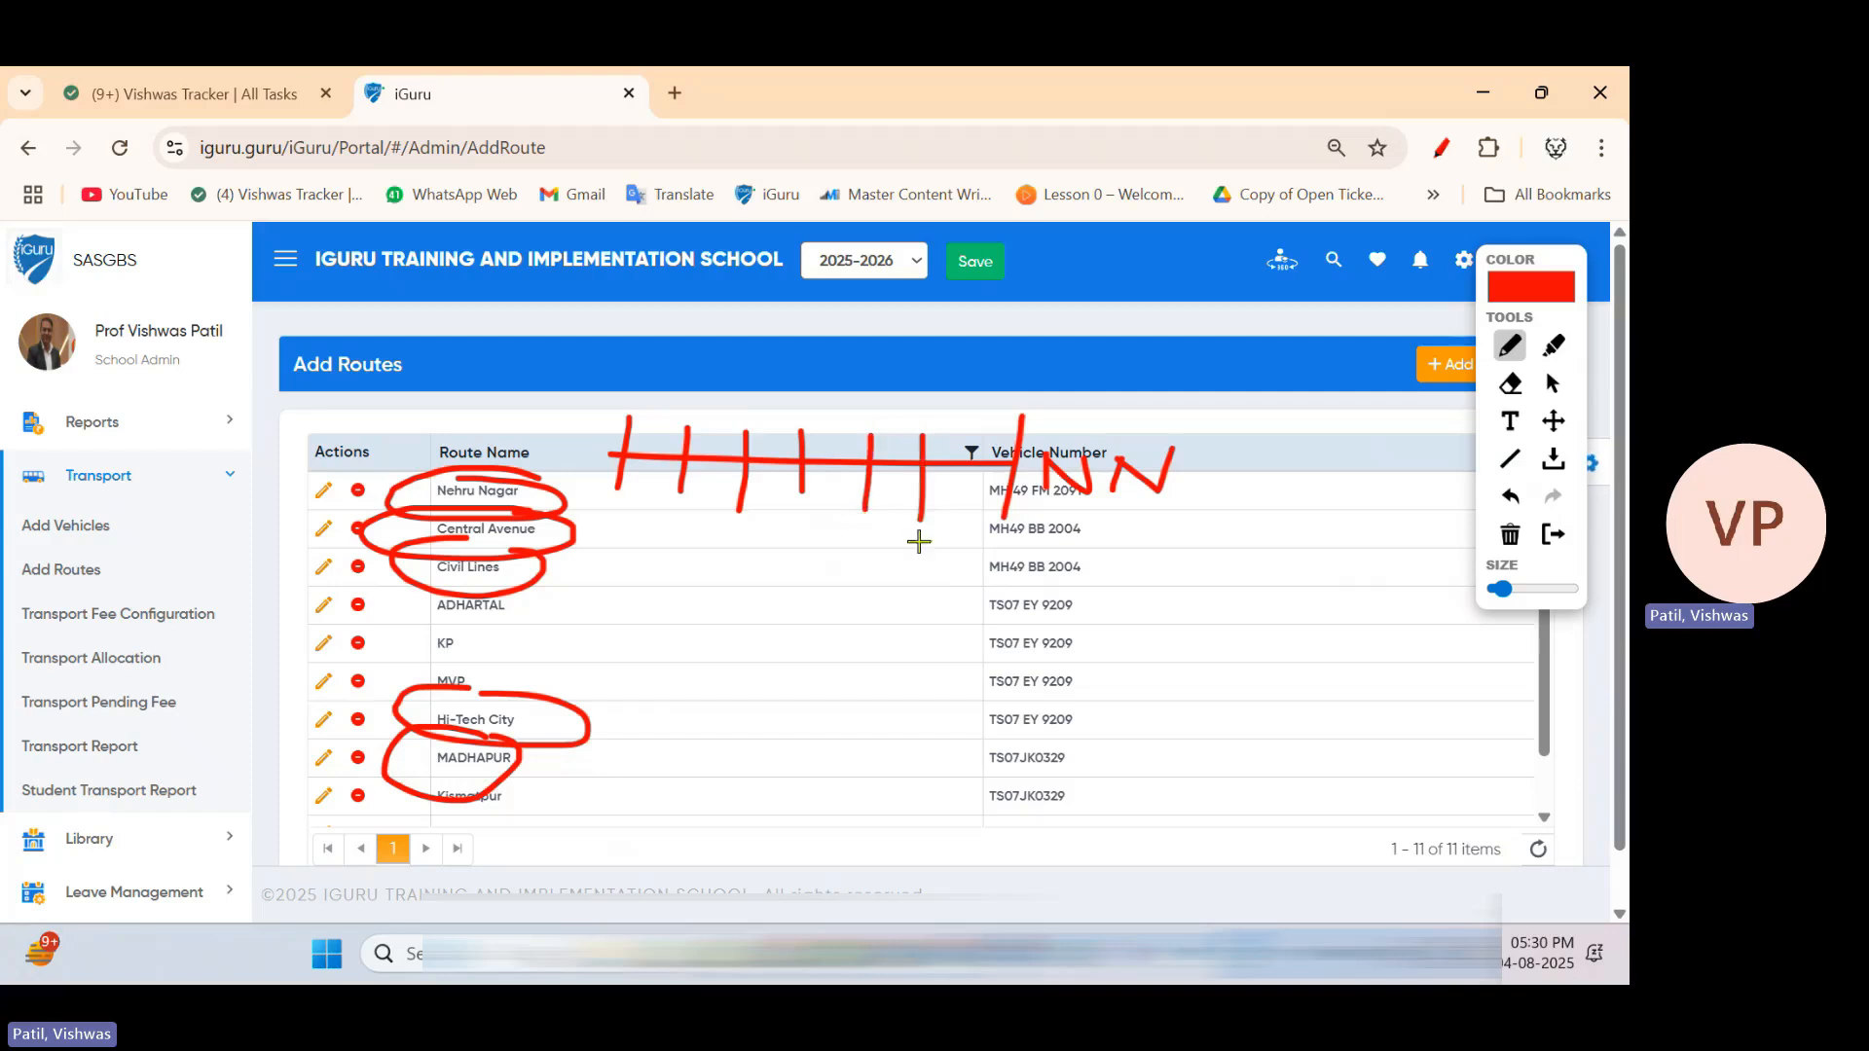
Write SEQ above the sketched route line and number its stops 1 to 5 below
mouse_move(697, 382)
mouse_down()
mouse_move(634, 421)
mouse_move(698, 378)
mouse_move(693, 403)
mouse_move(745, 414)
mouse_move(816, 385)
mouse_up()
mouse_move(695, 518)
mouse_down()
mouse_move(690, 572)
mouse_move(739, 530)
mouse_move(793, 538)
mouse_move(806, 599)
mouse_up()
drag(845, 510, 878, 551)
mouse_move(891, 535)
mouse_down()
mouse_move(896, 575)
mouse_move(943, 557)
mouse_move(903, 593)
mouse_up()
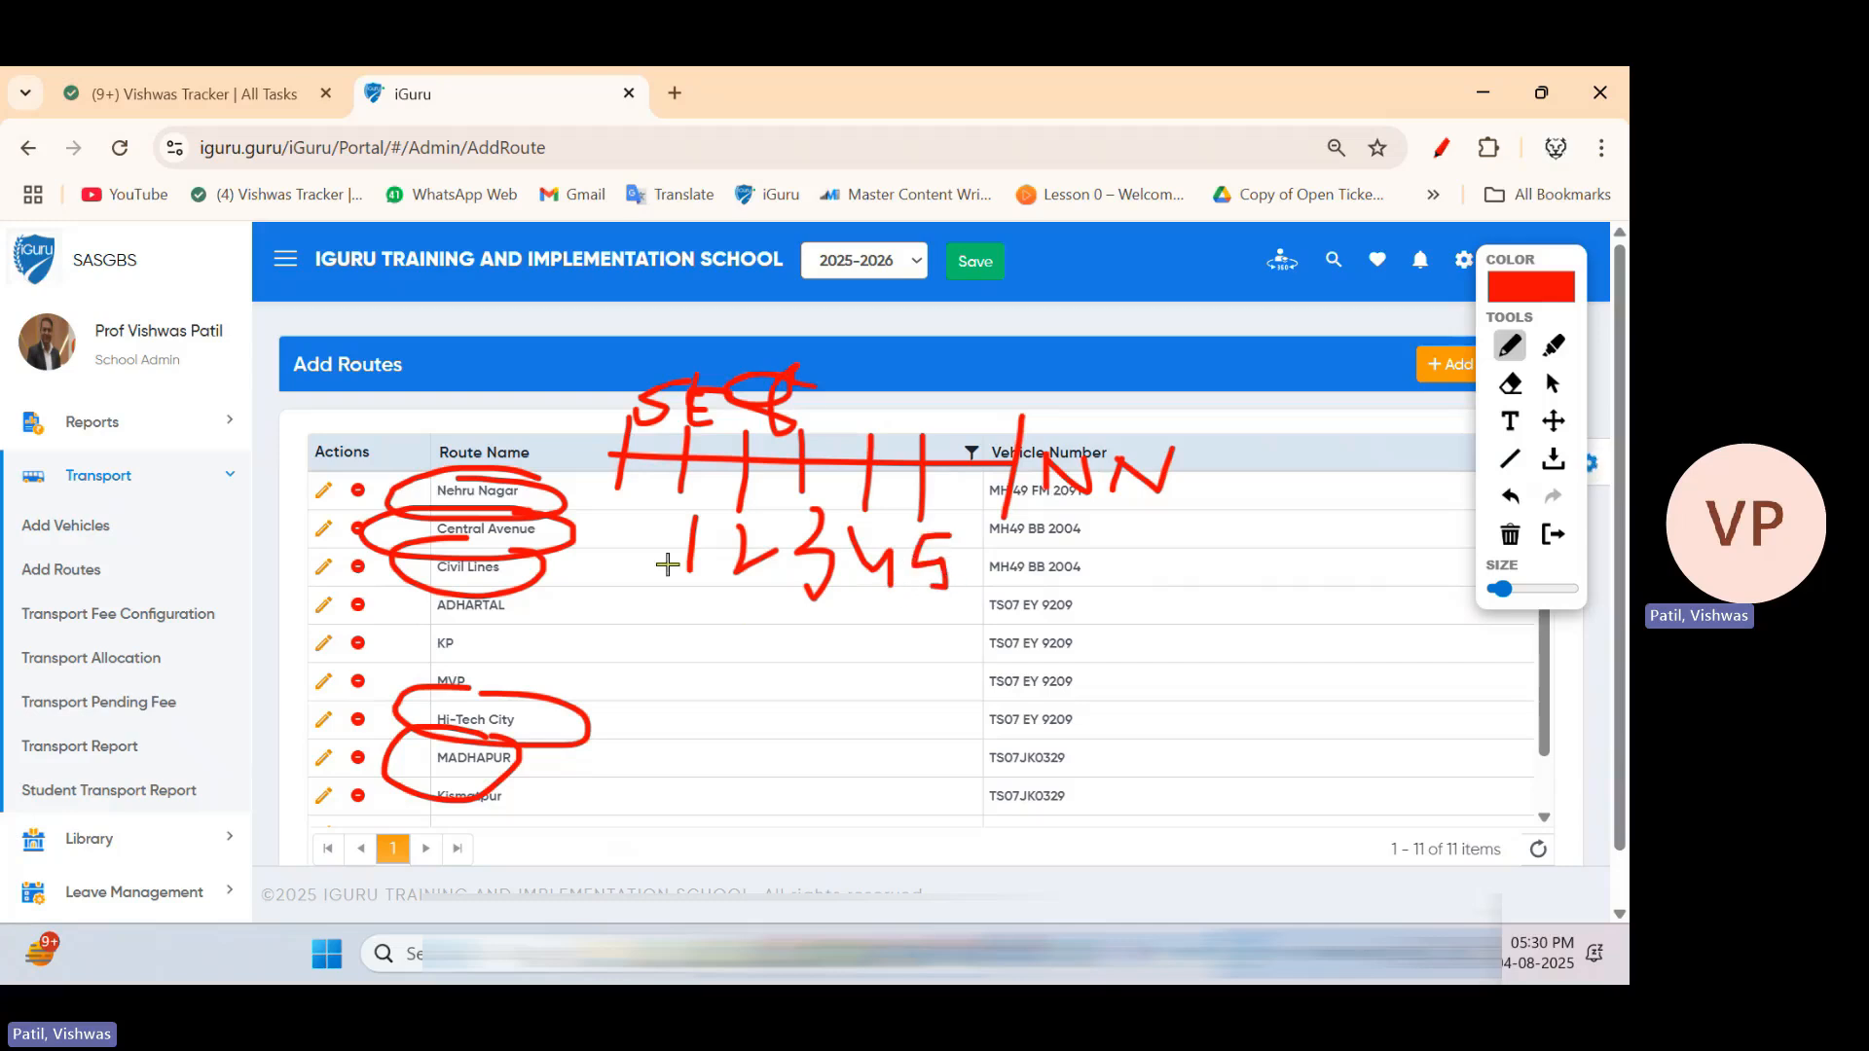
Draw a marker and an arrow at the start of the route line and circle the letters NN at its end
mouse_move(571, 456)
mouse_down()
mouse_move(597, 426)
mouse_move(623, 456)
mouse_up()
drag(628, 468, 590, 505)
mouse_move(582, 440)
mouse_down()
mouse_move(591, 508)
mouse_move(793, 487)
mouse_move(703, 511)
mouse_move(737, 525)
mouse_up()
mouse_move(1103, 424)
mouse_down()
mouse_move(1049, 426)
mouse_move(1252, 498)
mouse_move(1095, 459)
mouse_up()
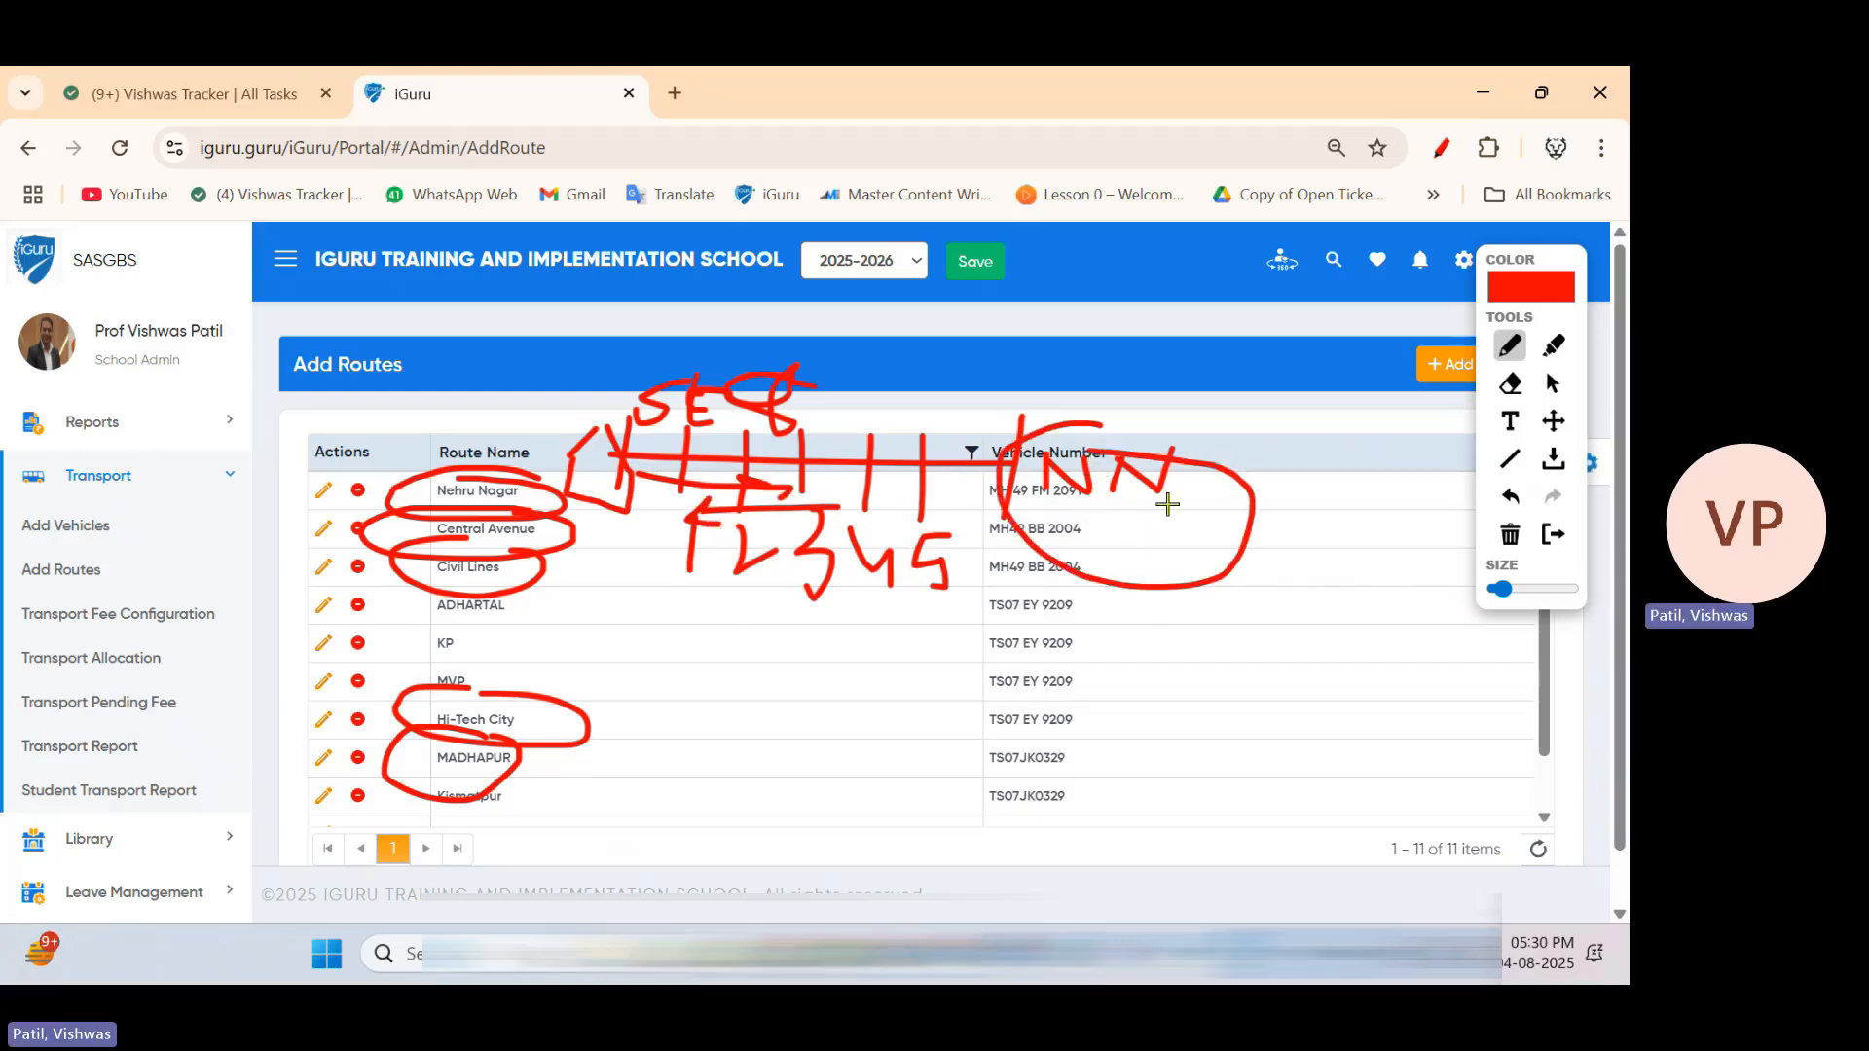
Clear all drawings from the routes page and exit annotation mode
click(1510, 535)
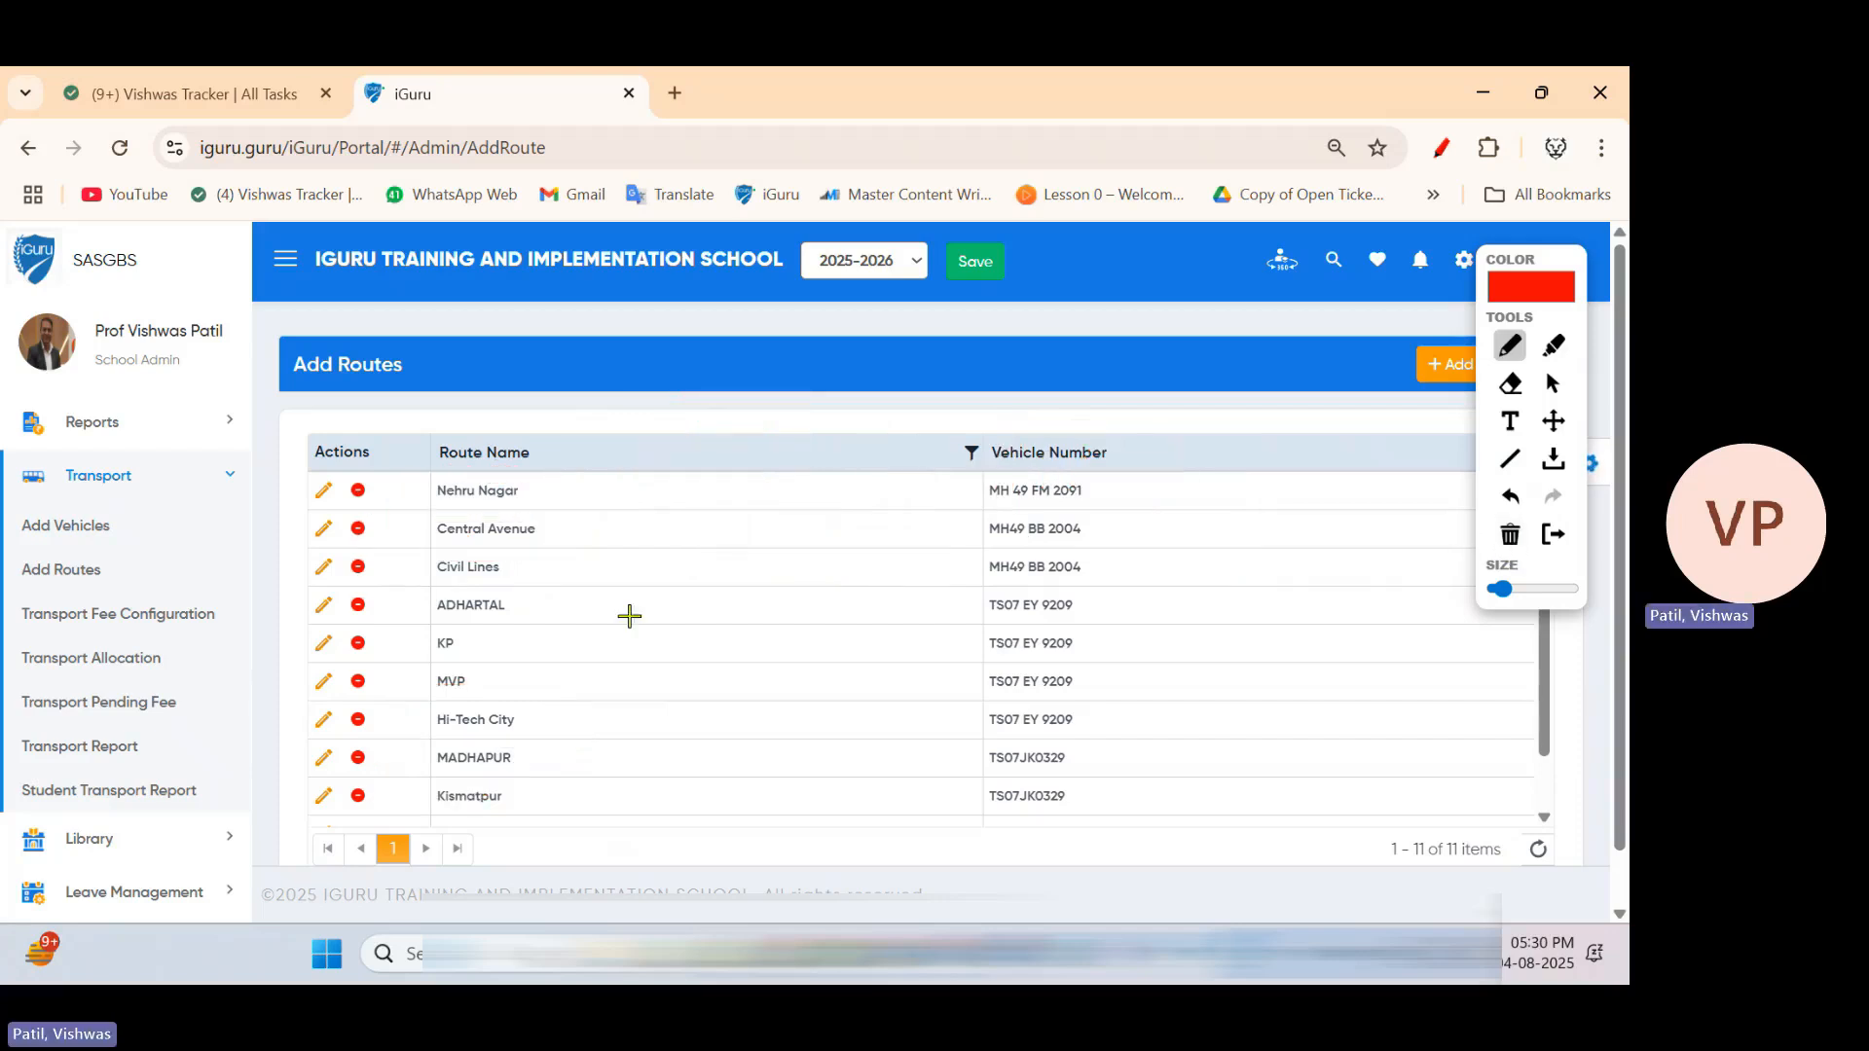
click(1552, 545)
click(1178, 644)
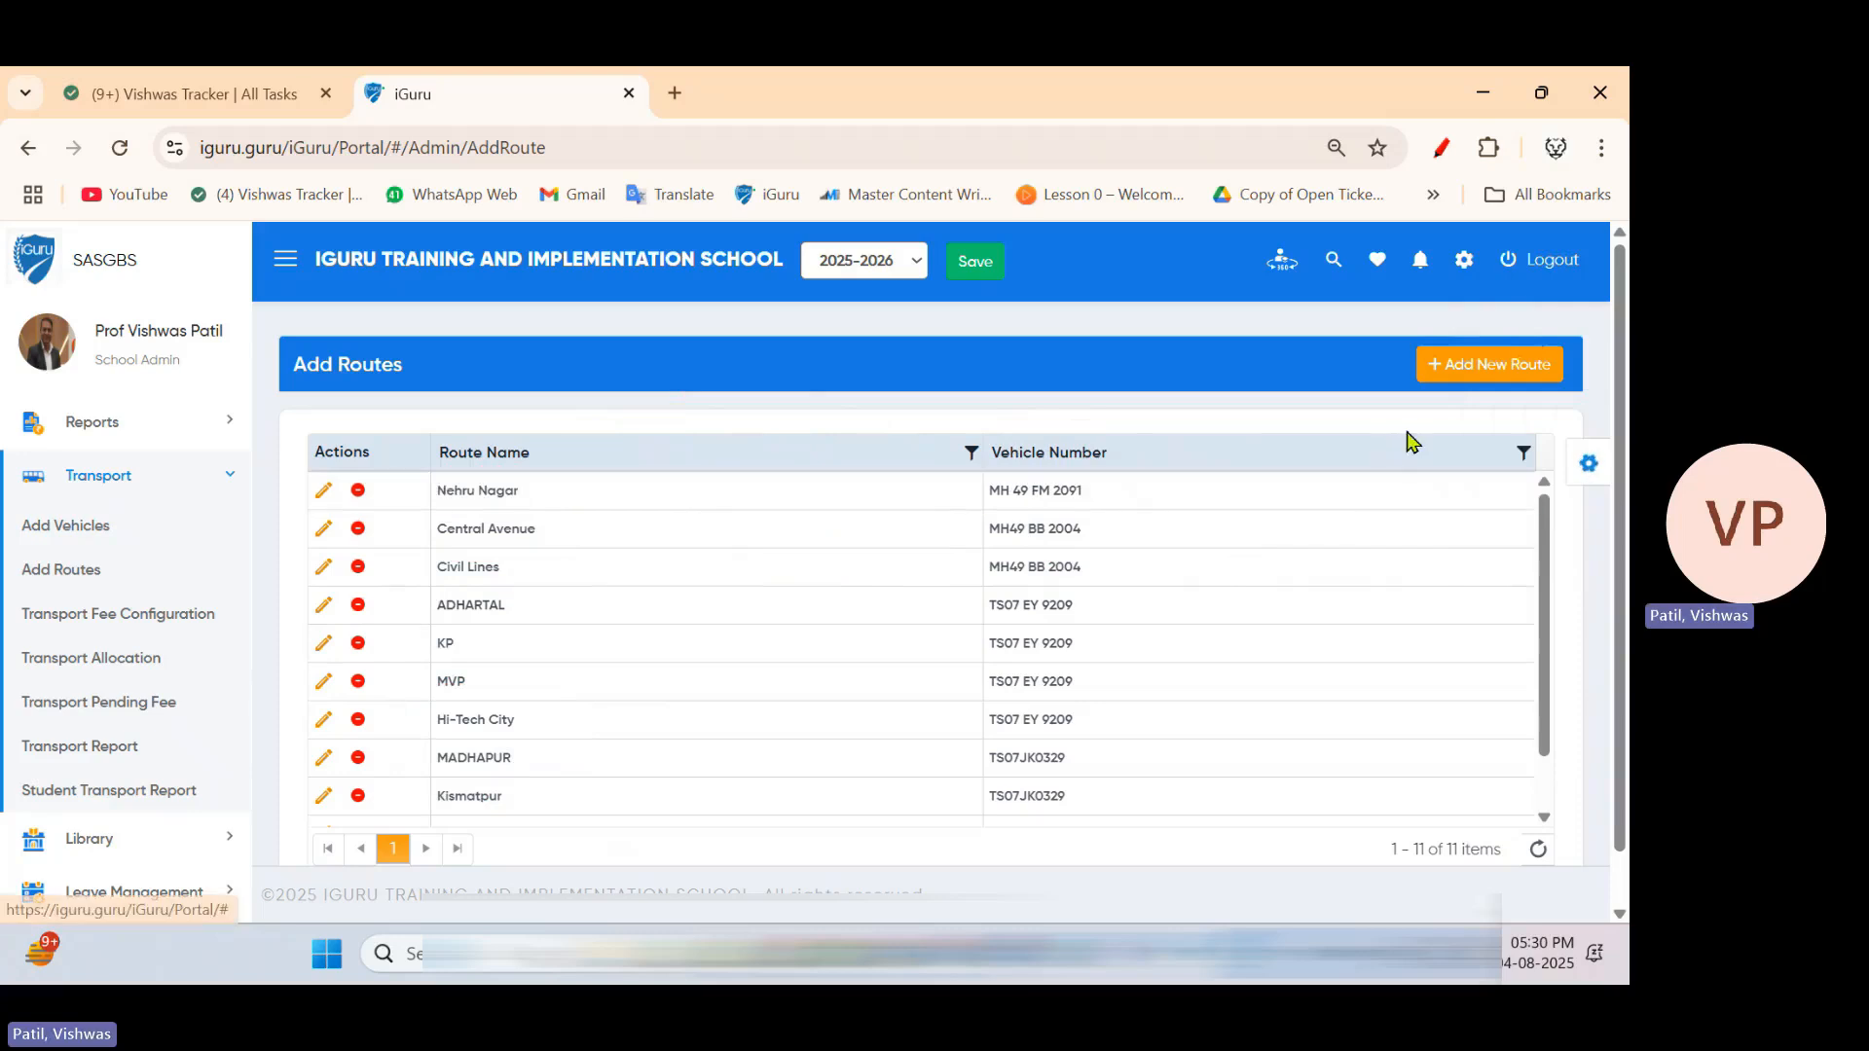
Start adding one new route and try to name it MG Road
click(1483, 376)
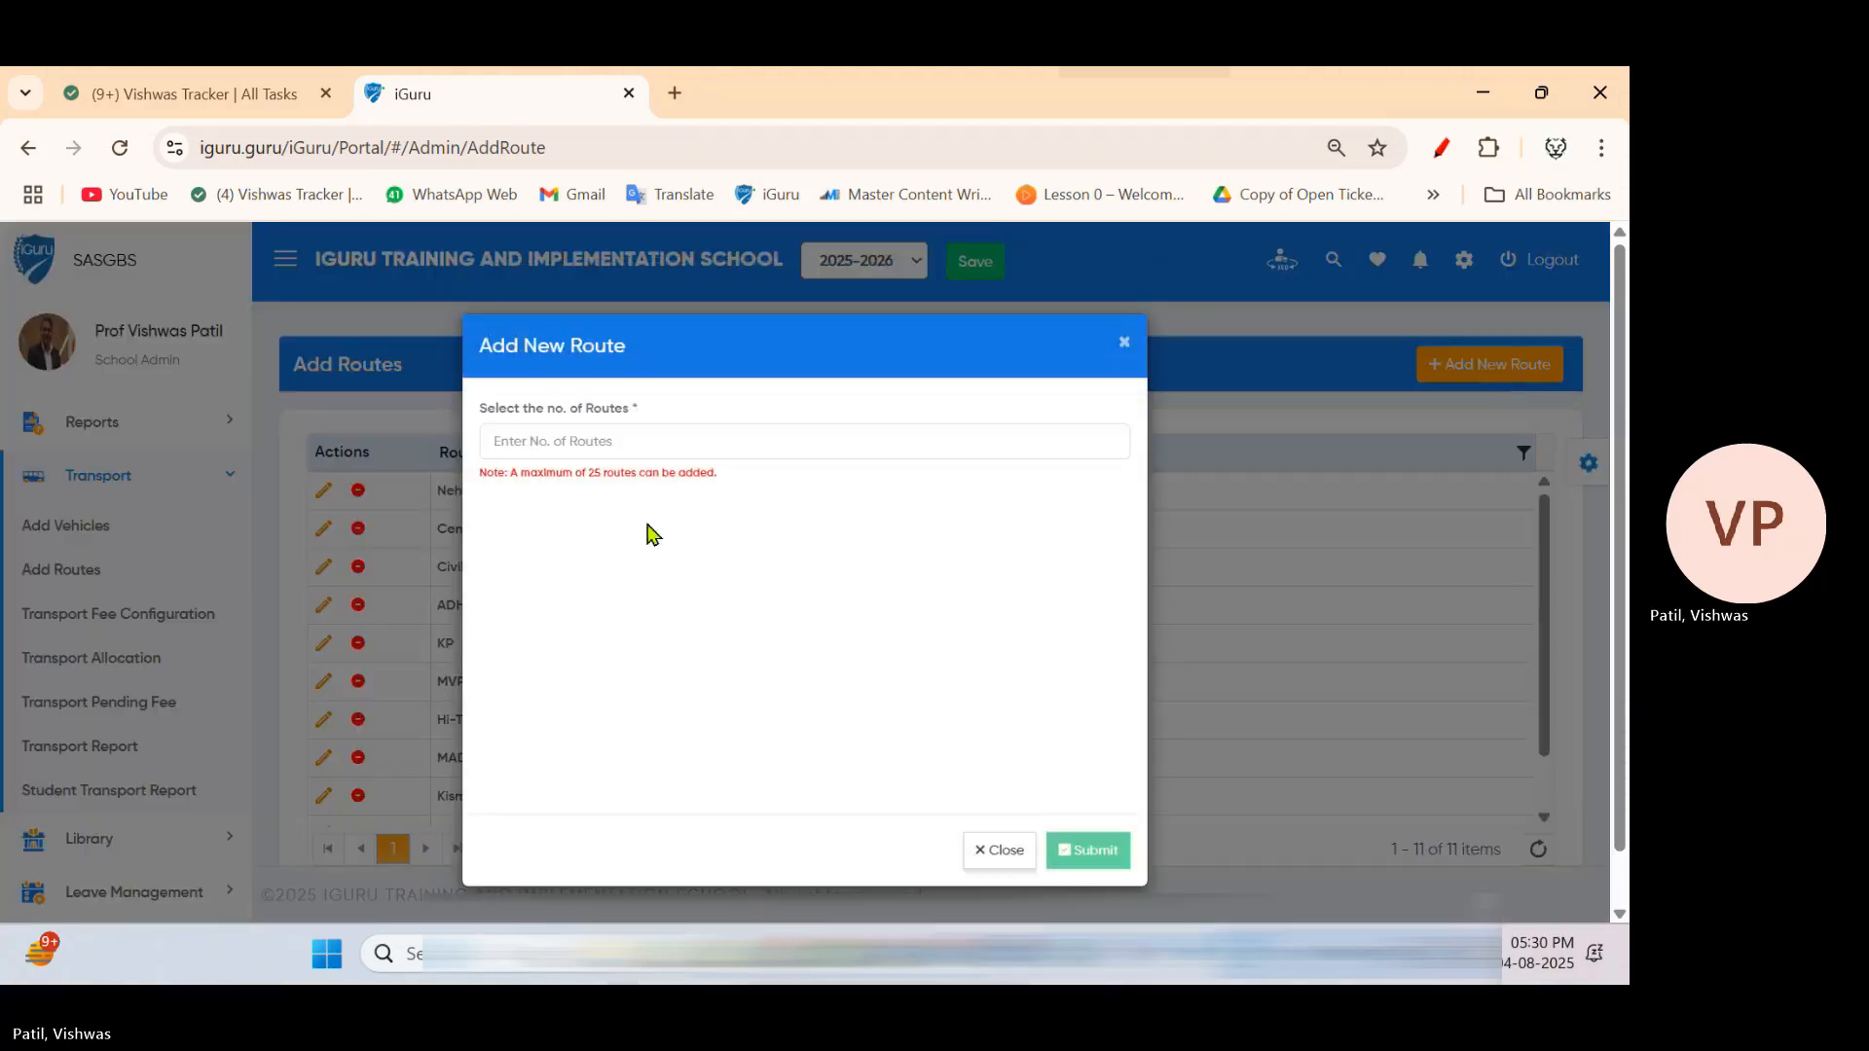
click(519, 444)
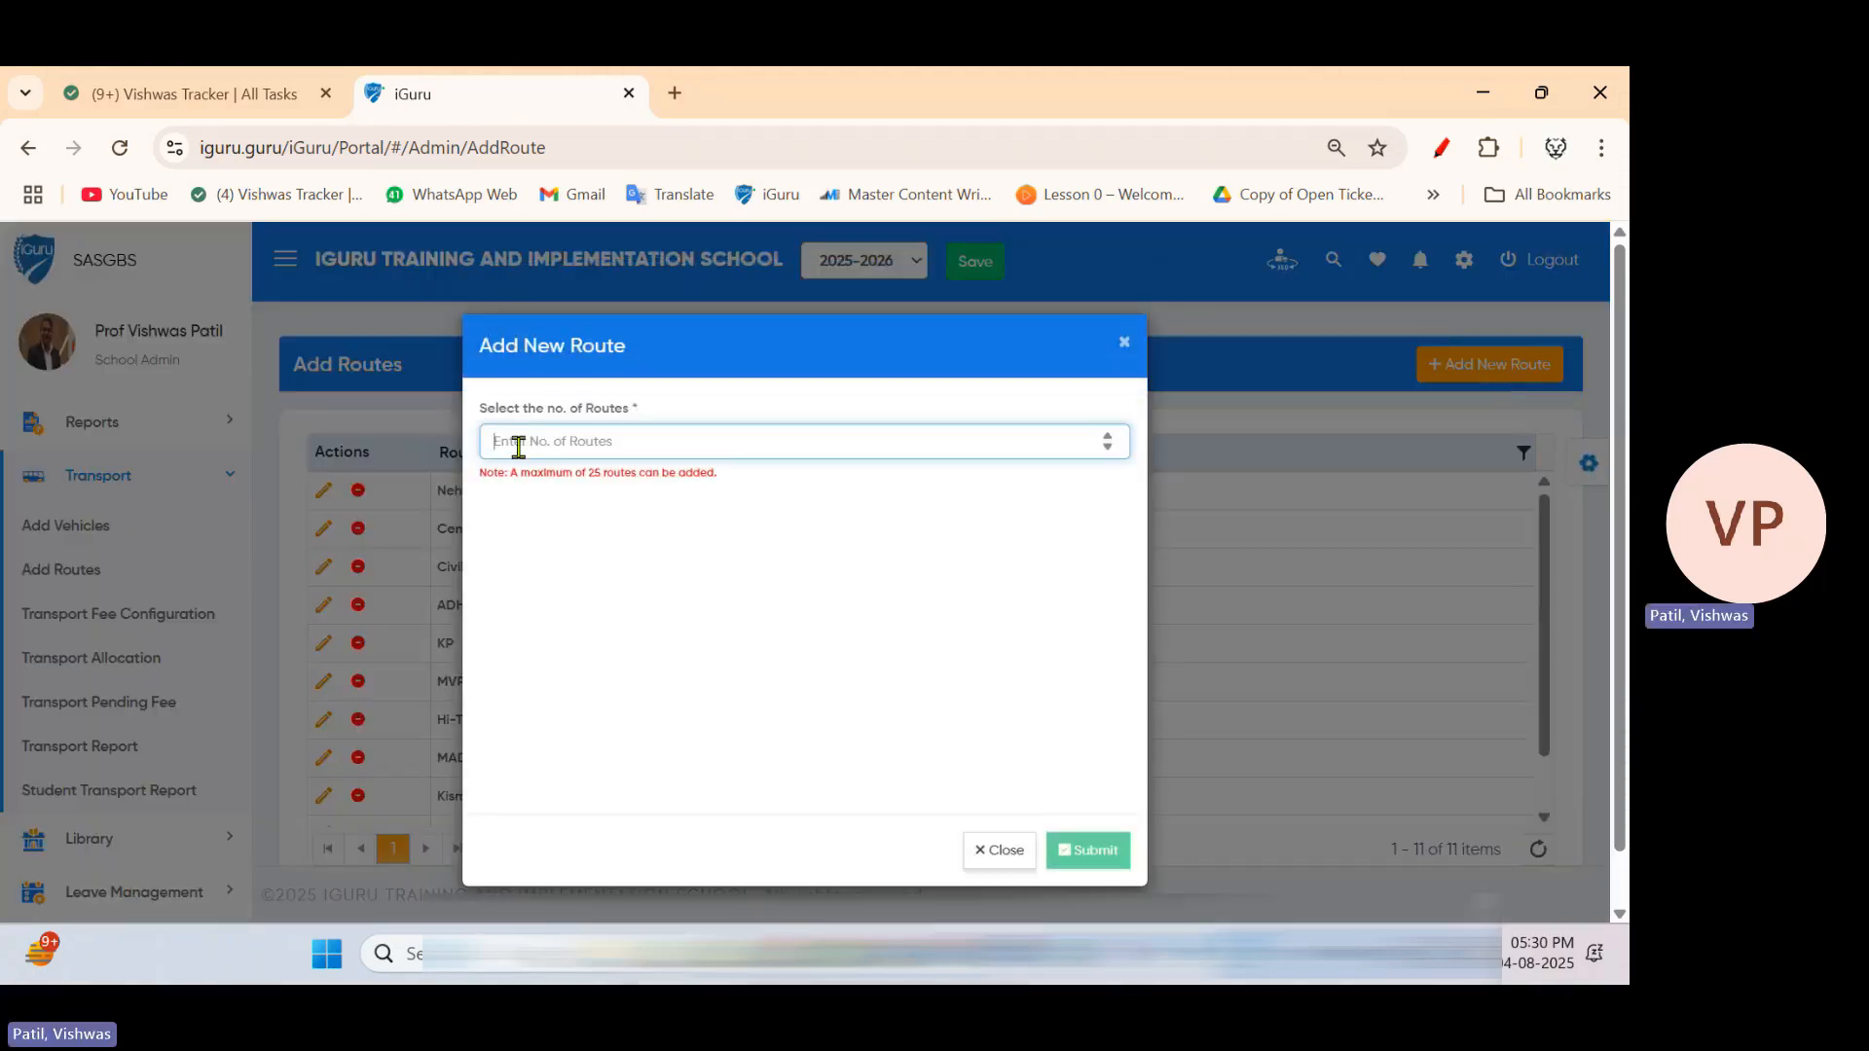
text(1)
click(546, 538)
text(MG Roa)
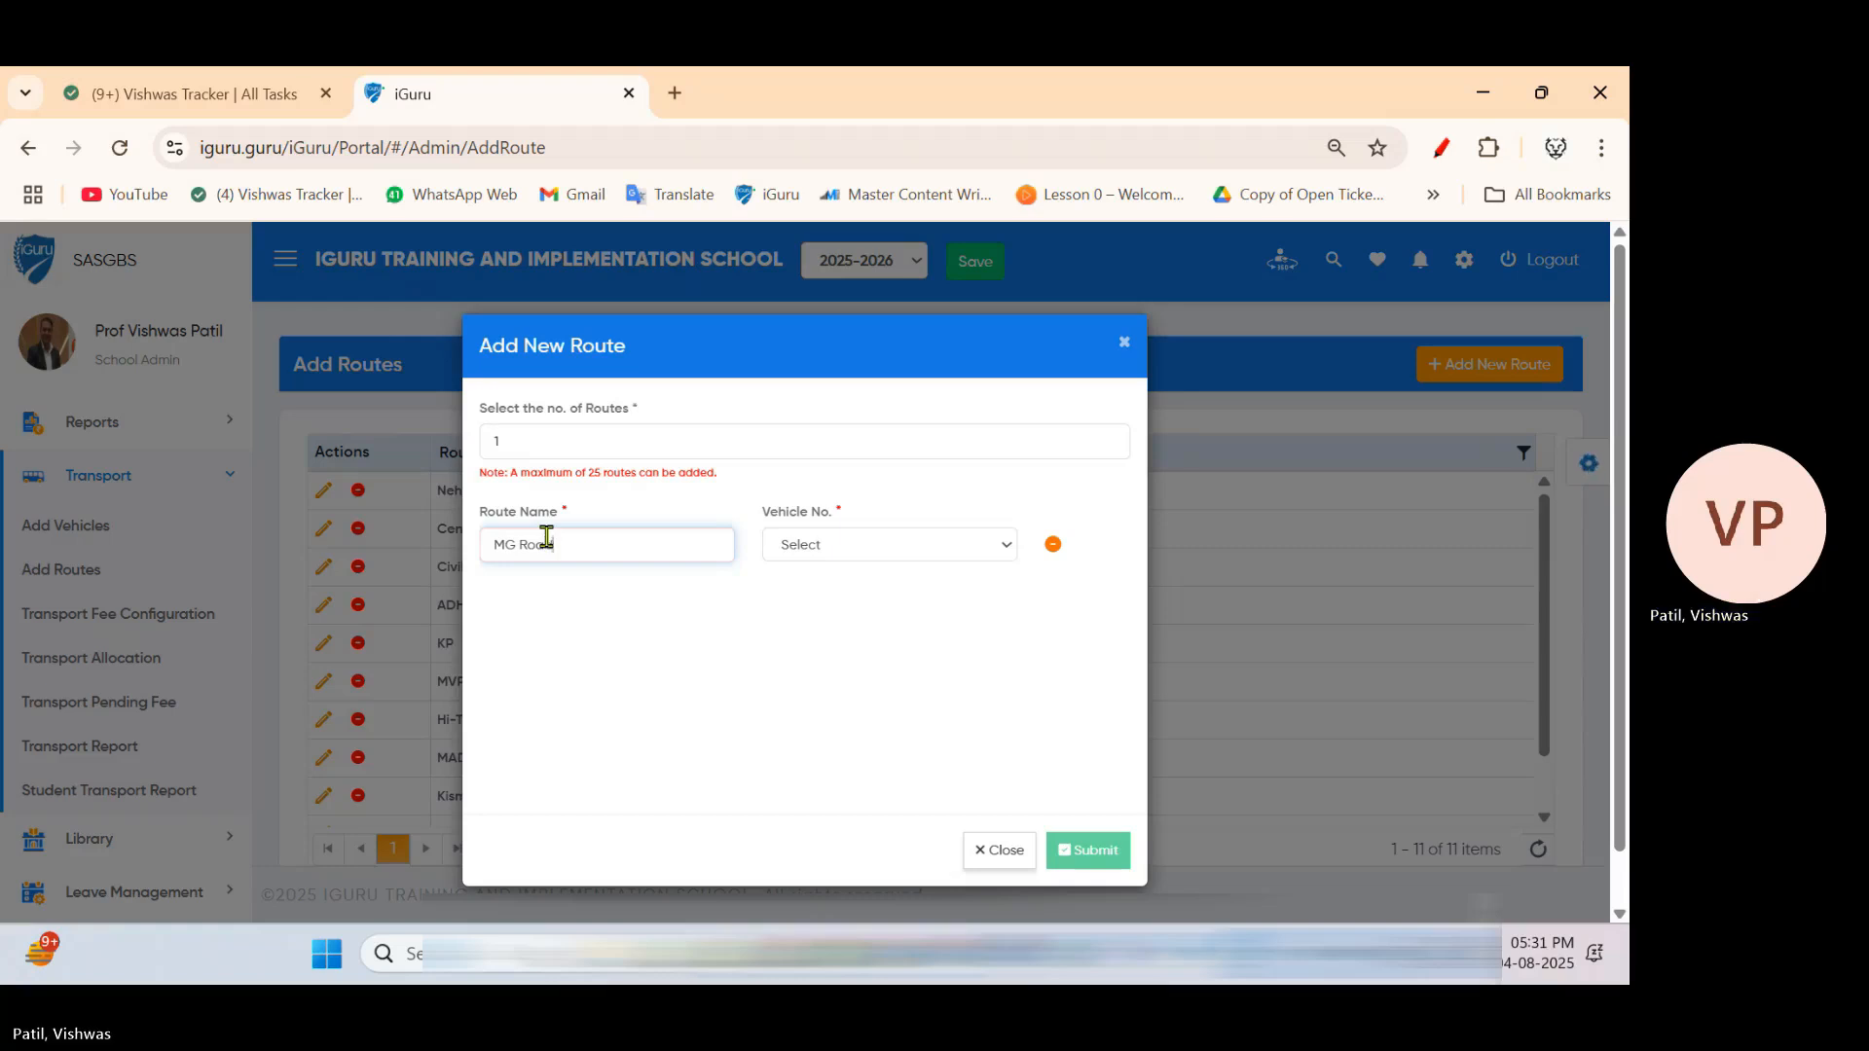
click(851, 557)
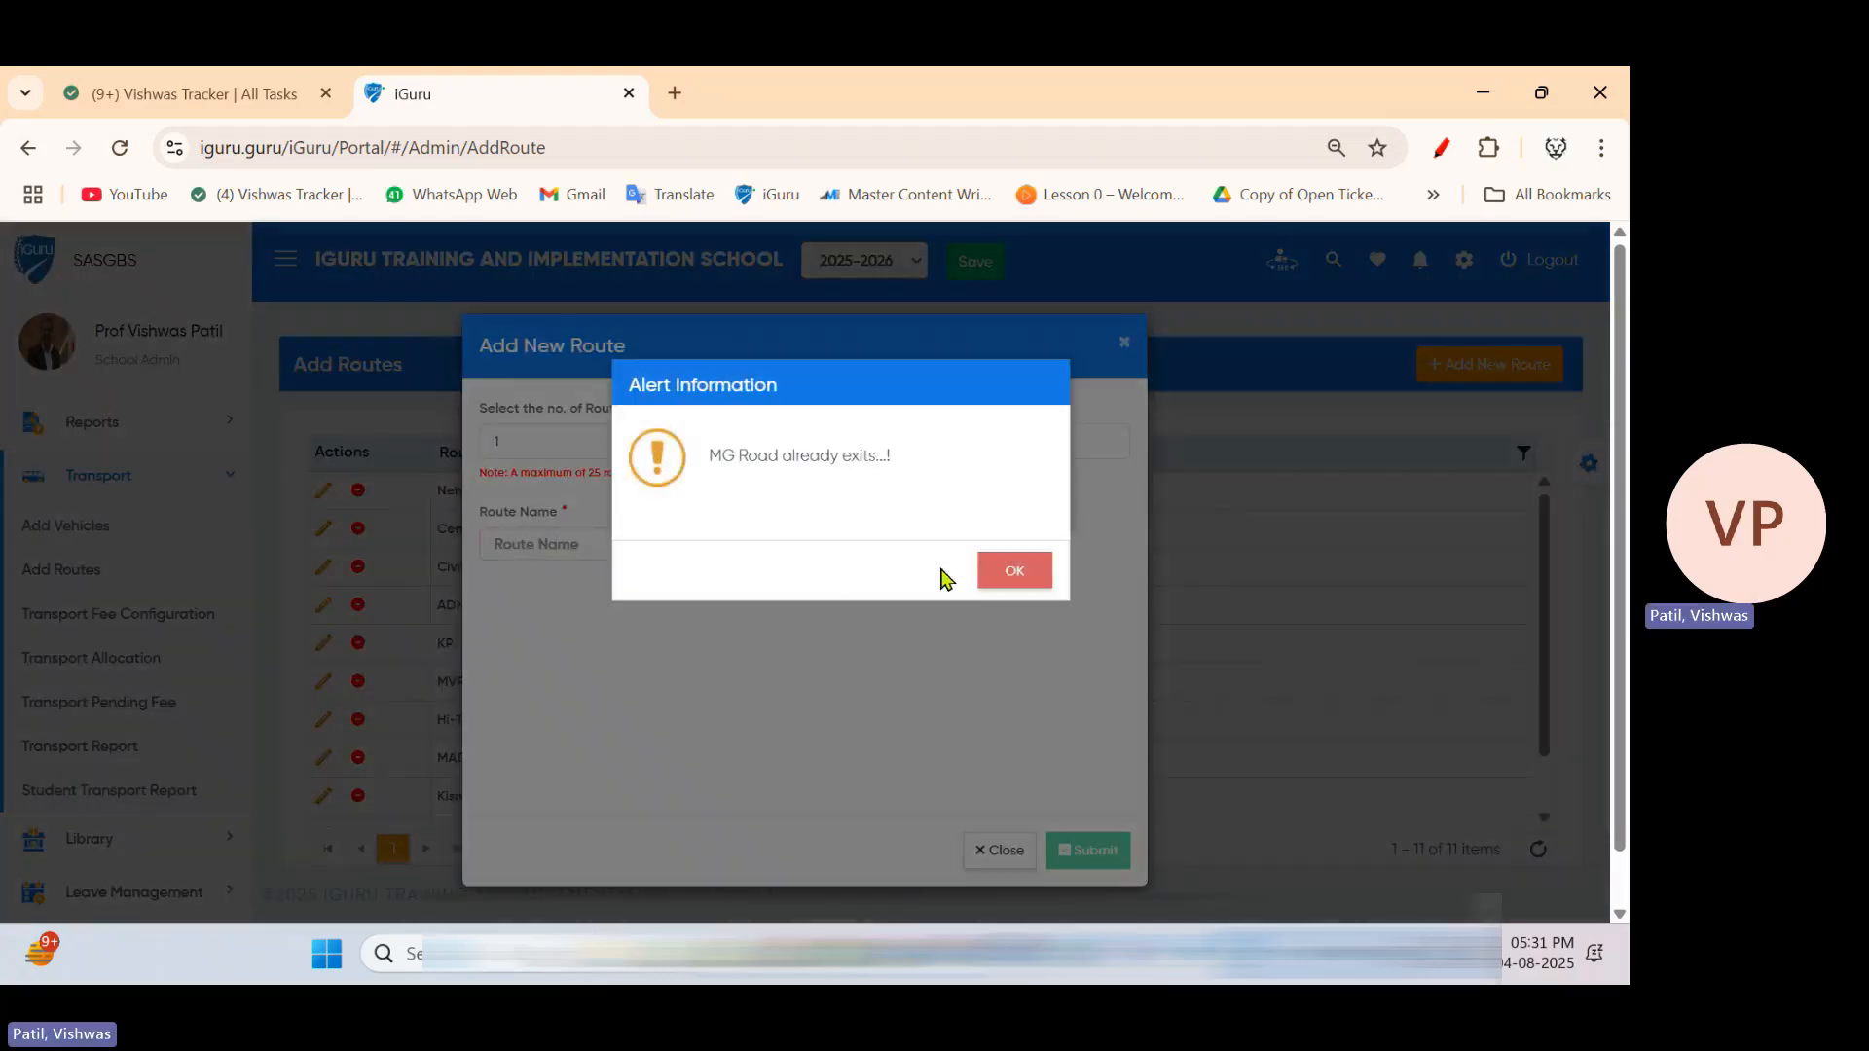
click(1011, 572)
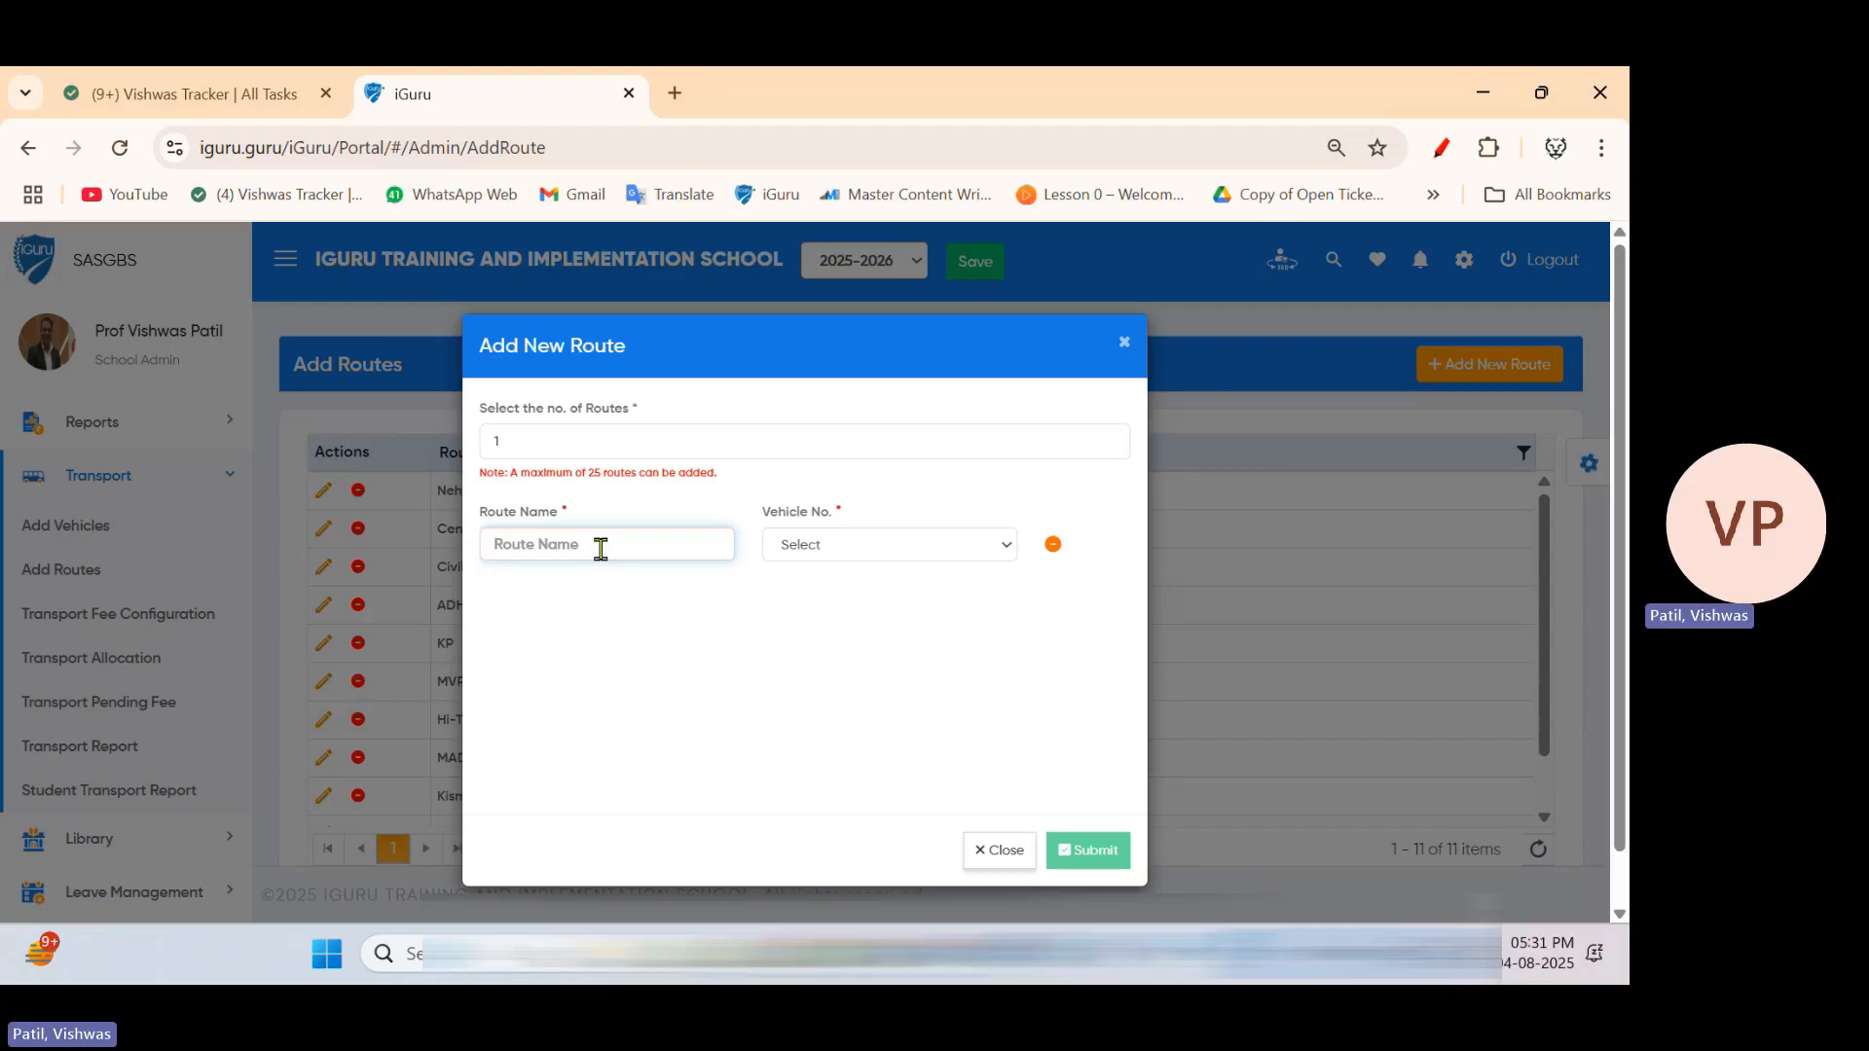
text(New Market)
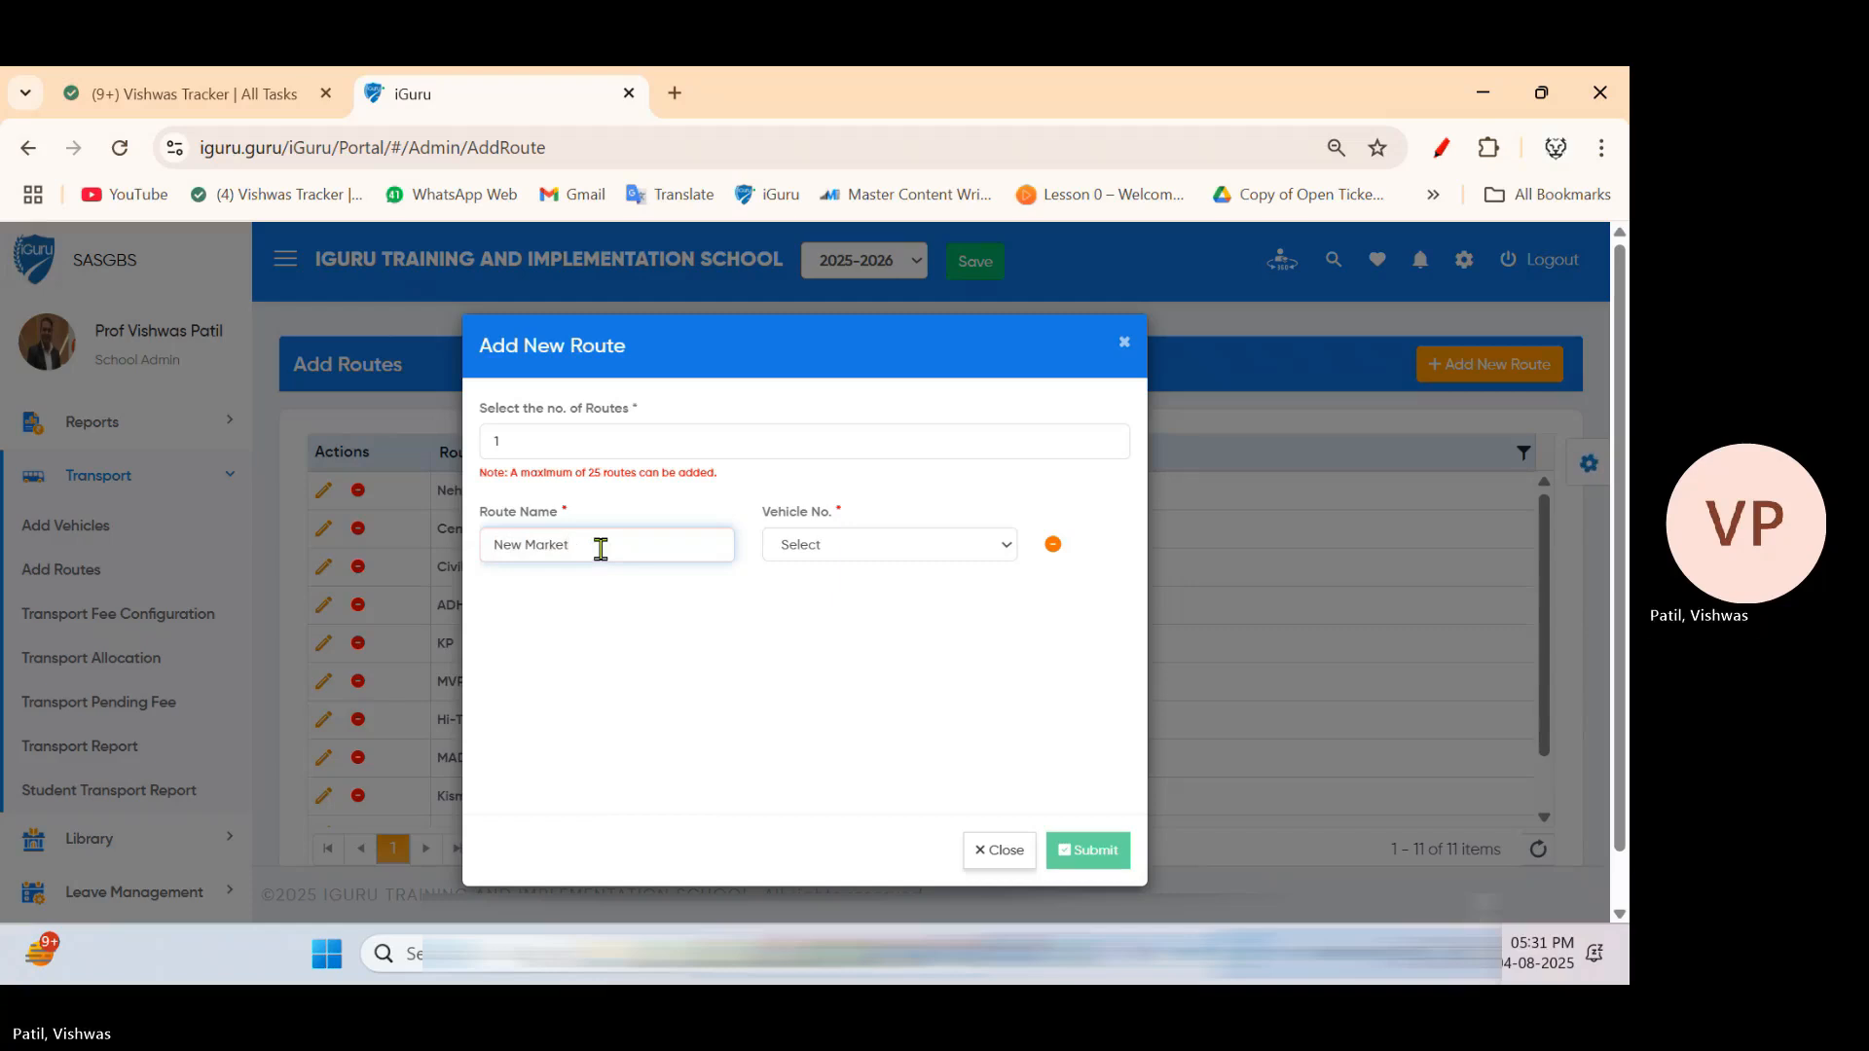
click(878, 558)
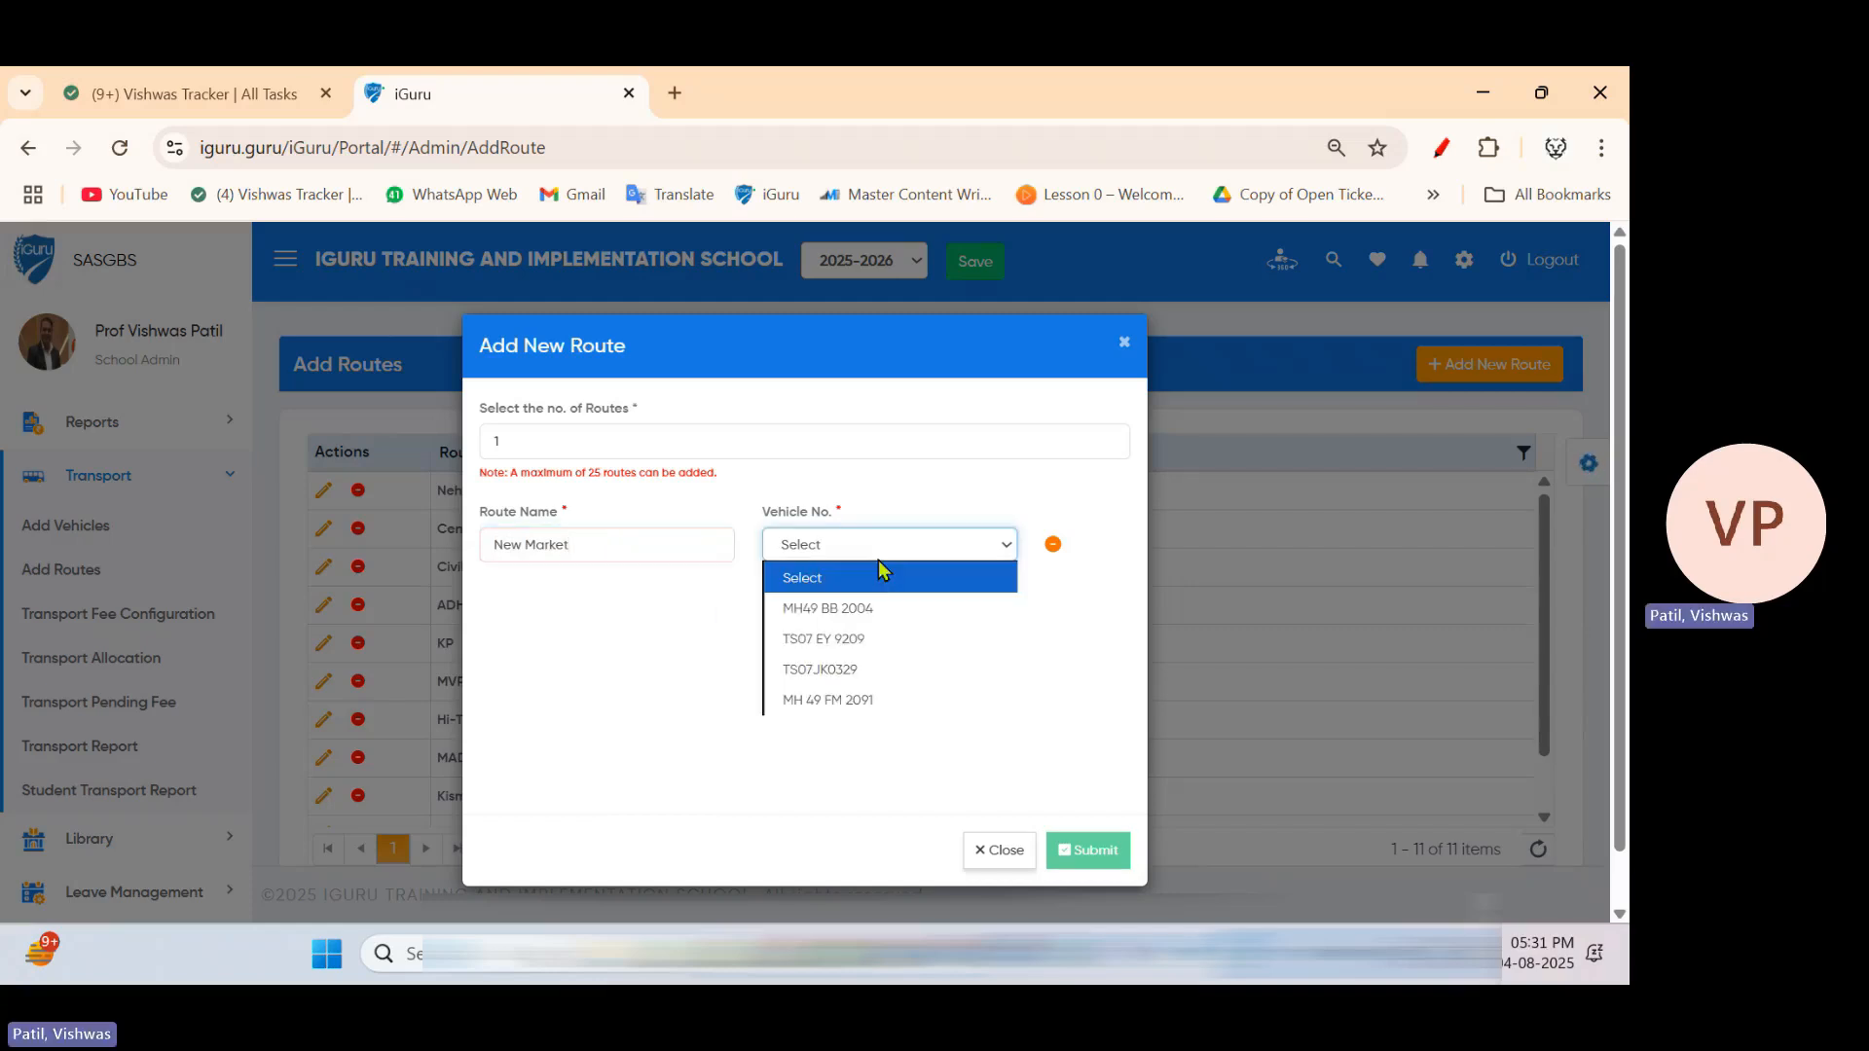
click(877, 701)
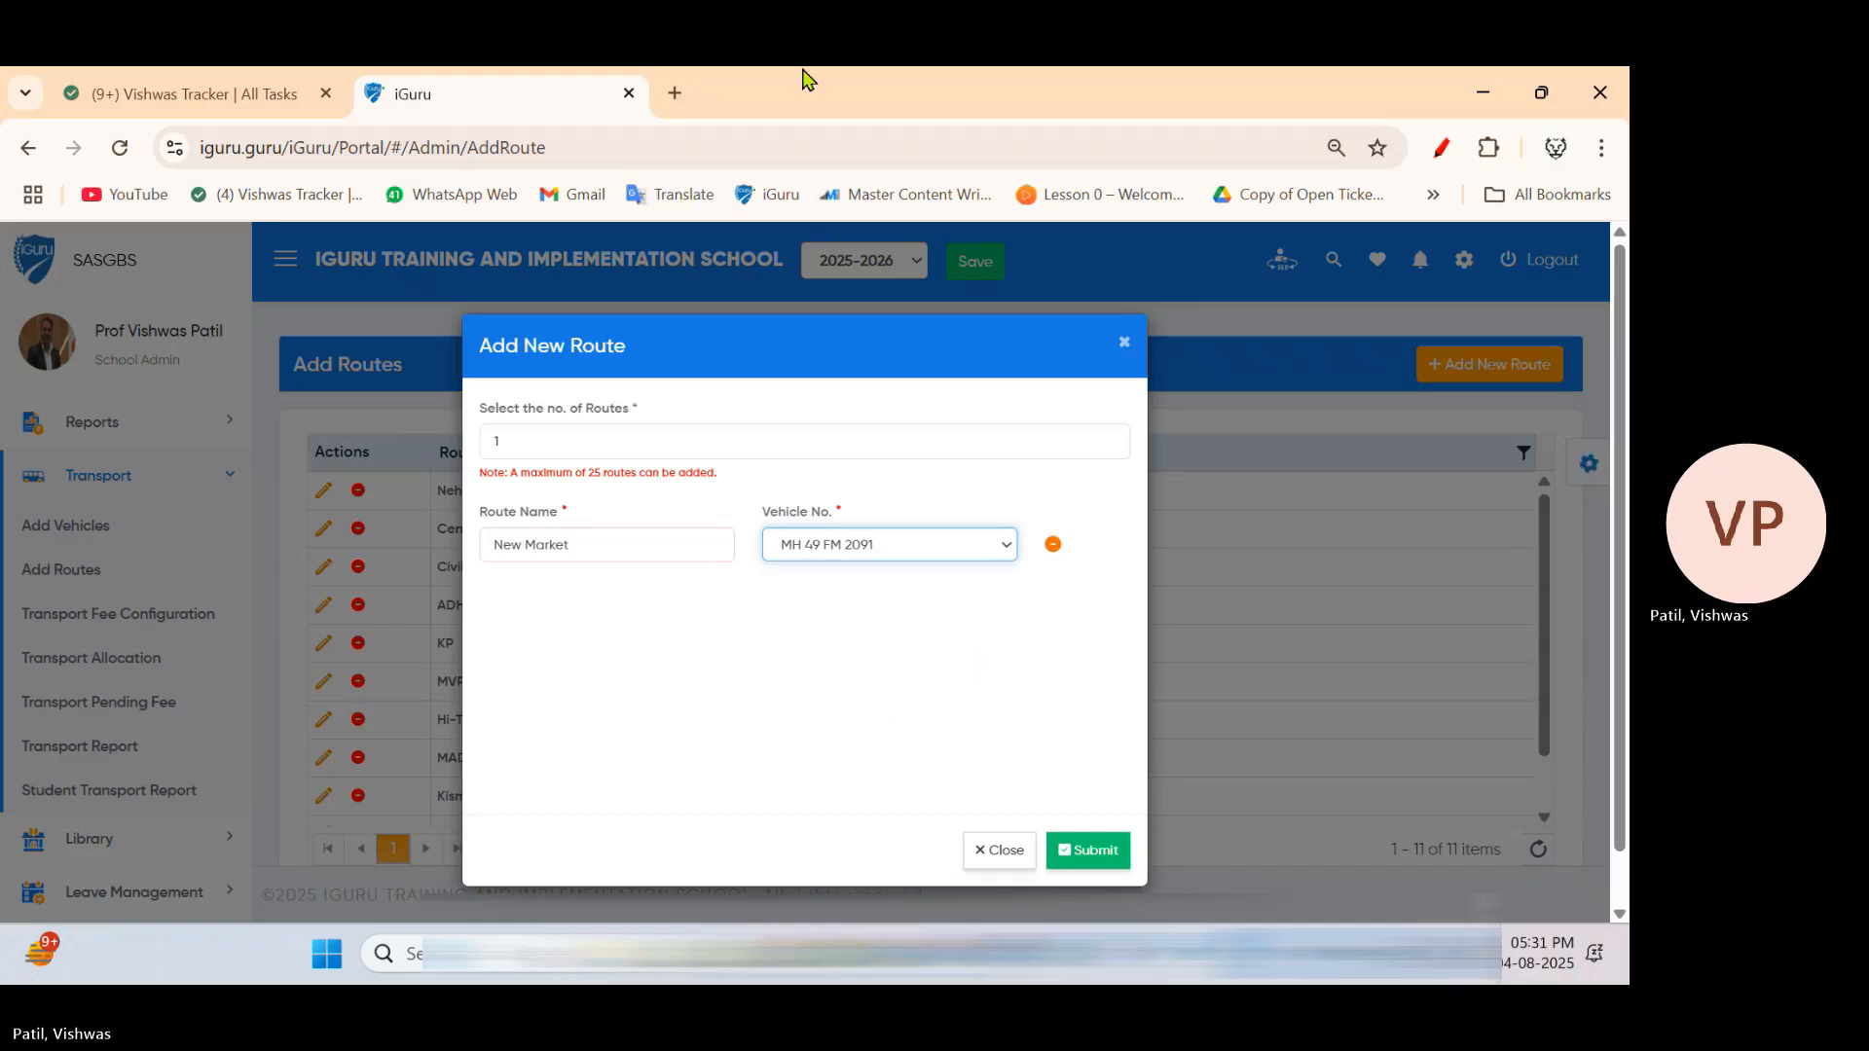
click(557, 104)
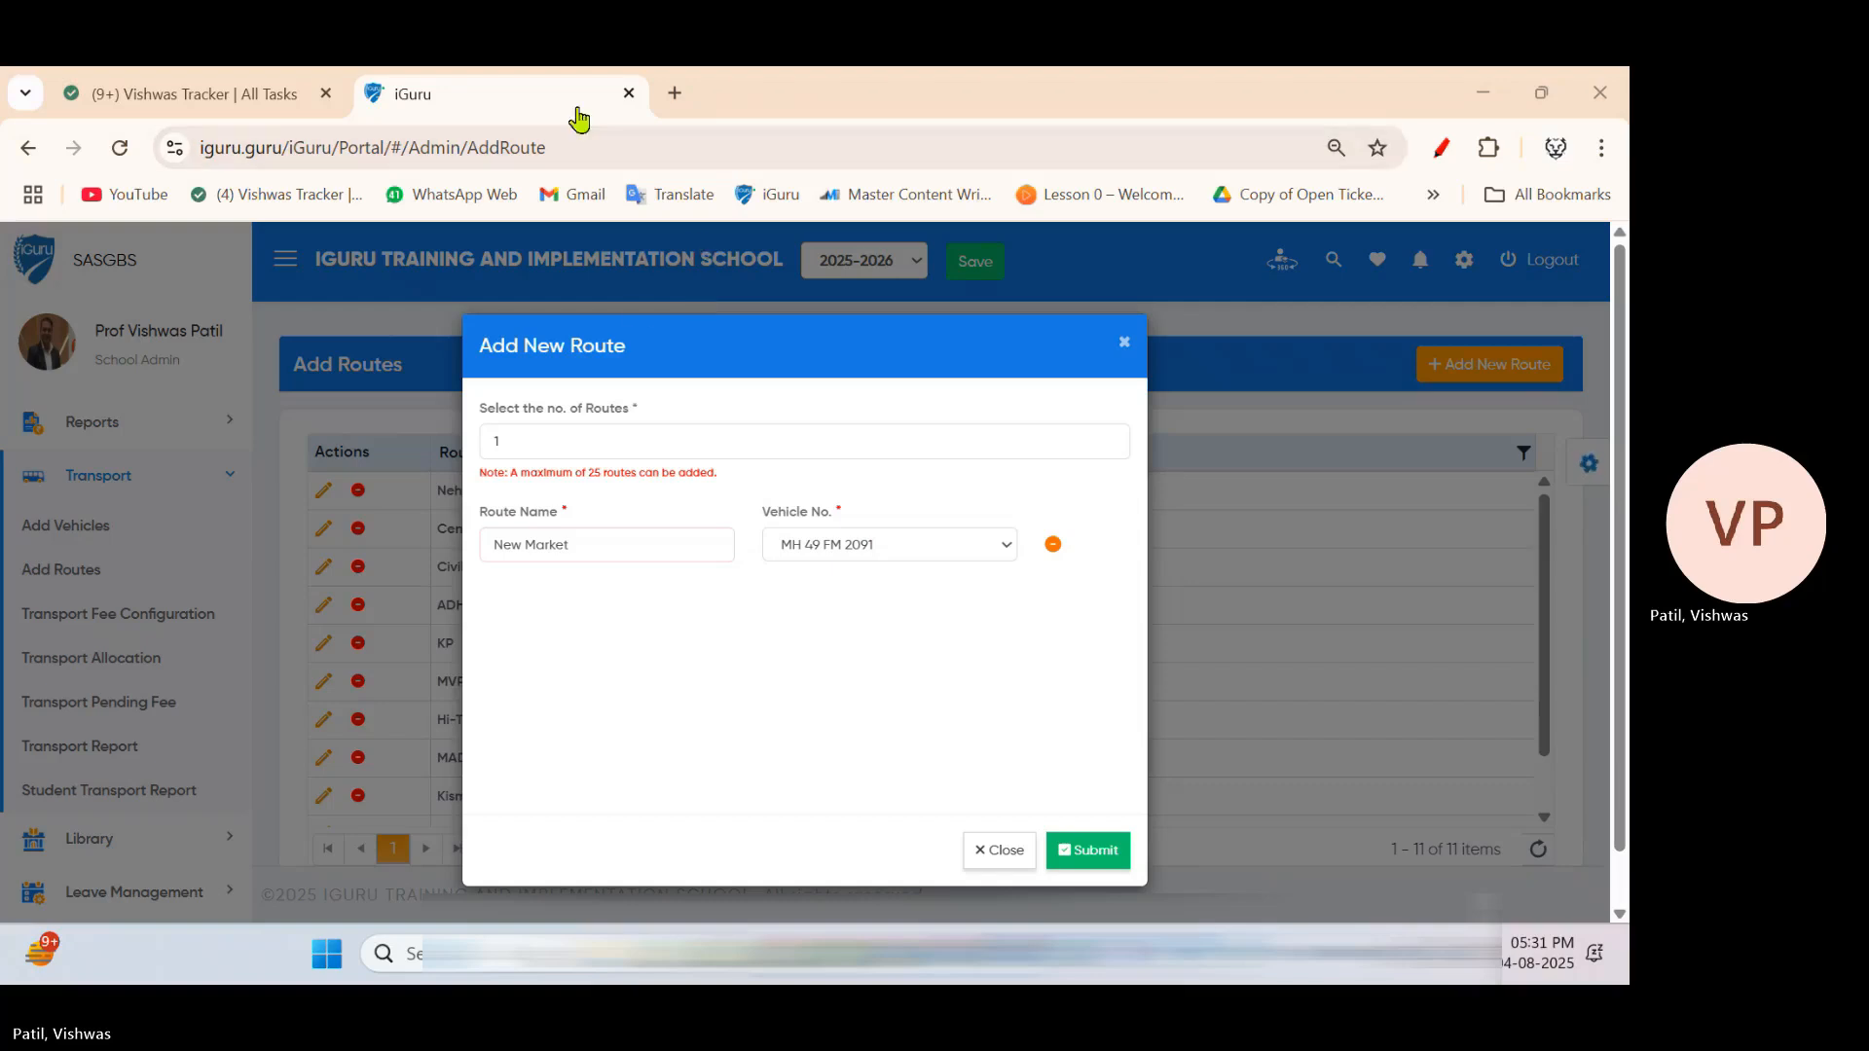
click(1088, 850)
click(1013, 571)
Look through the routes list for the New Market route and highlight its name
scroll(873, 755, down, 2)
click(791, 777)
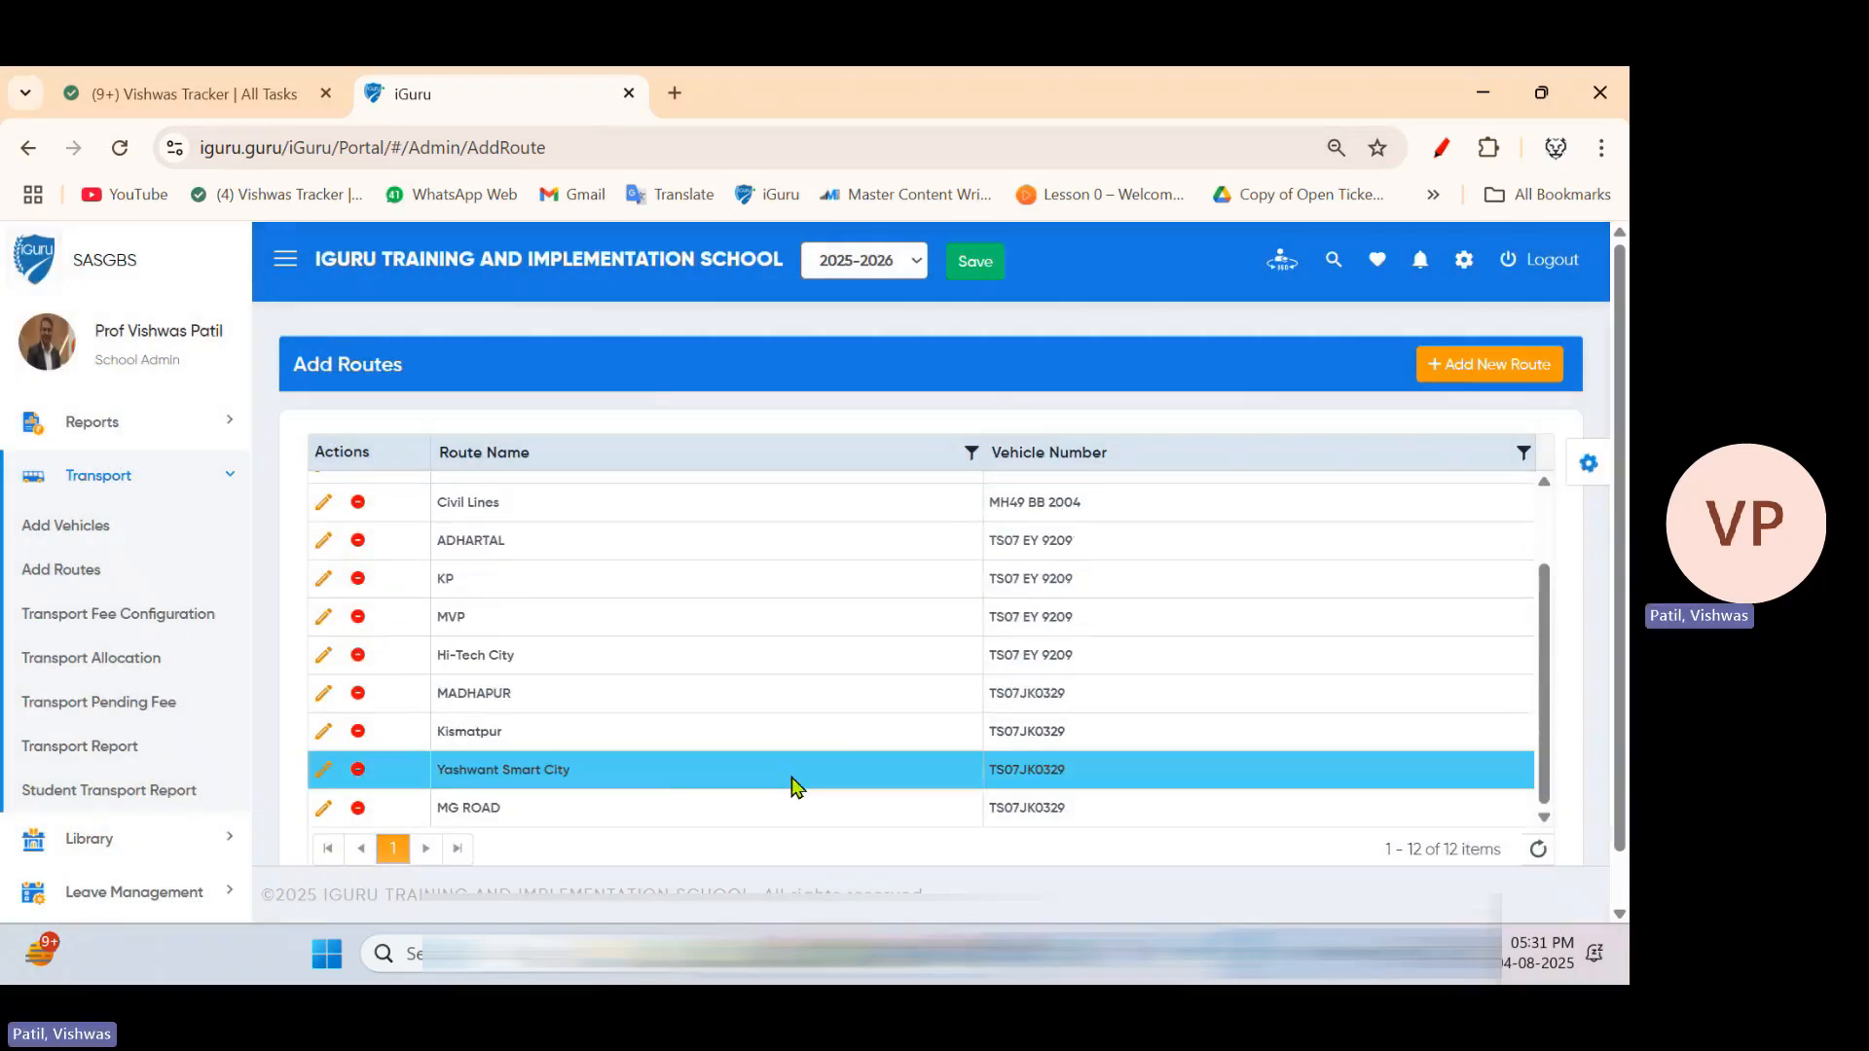
scroll(679, 766, up, 2)
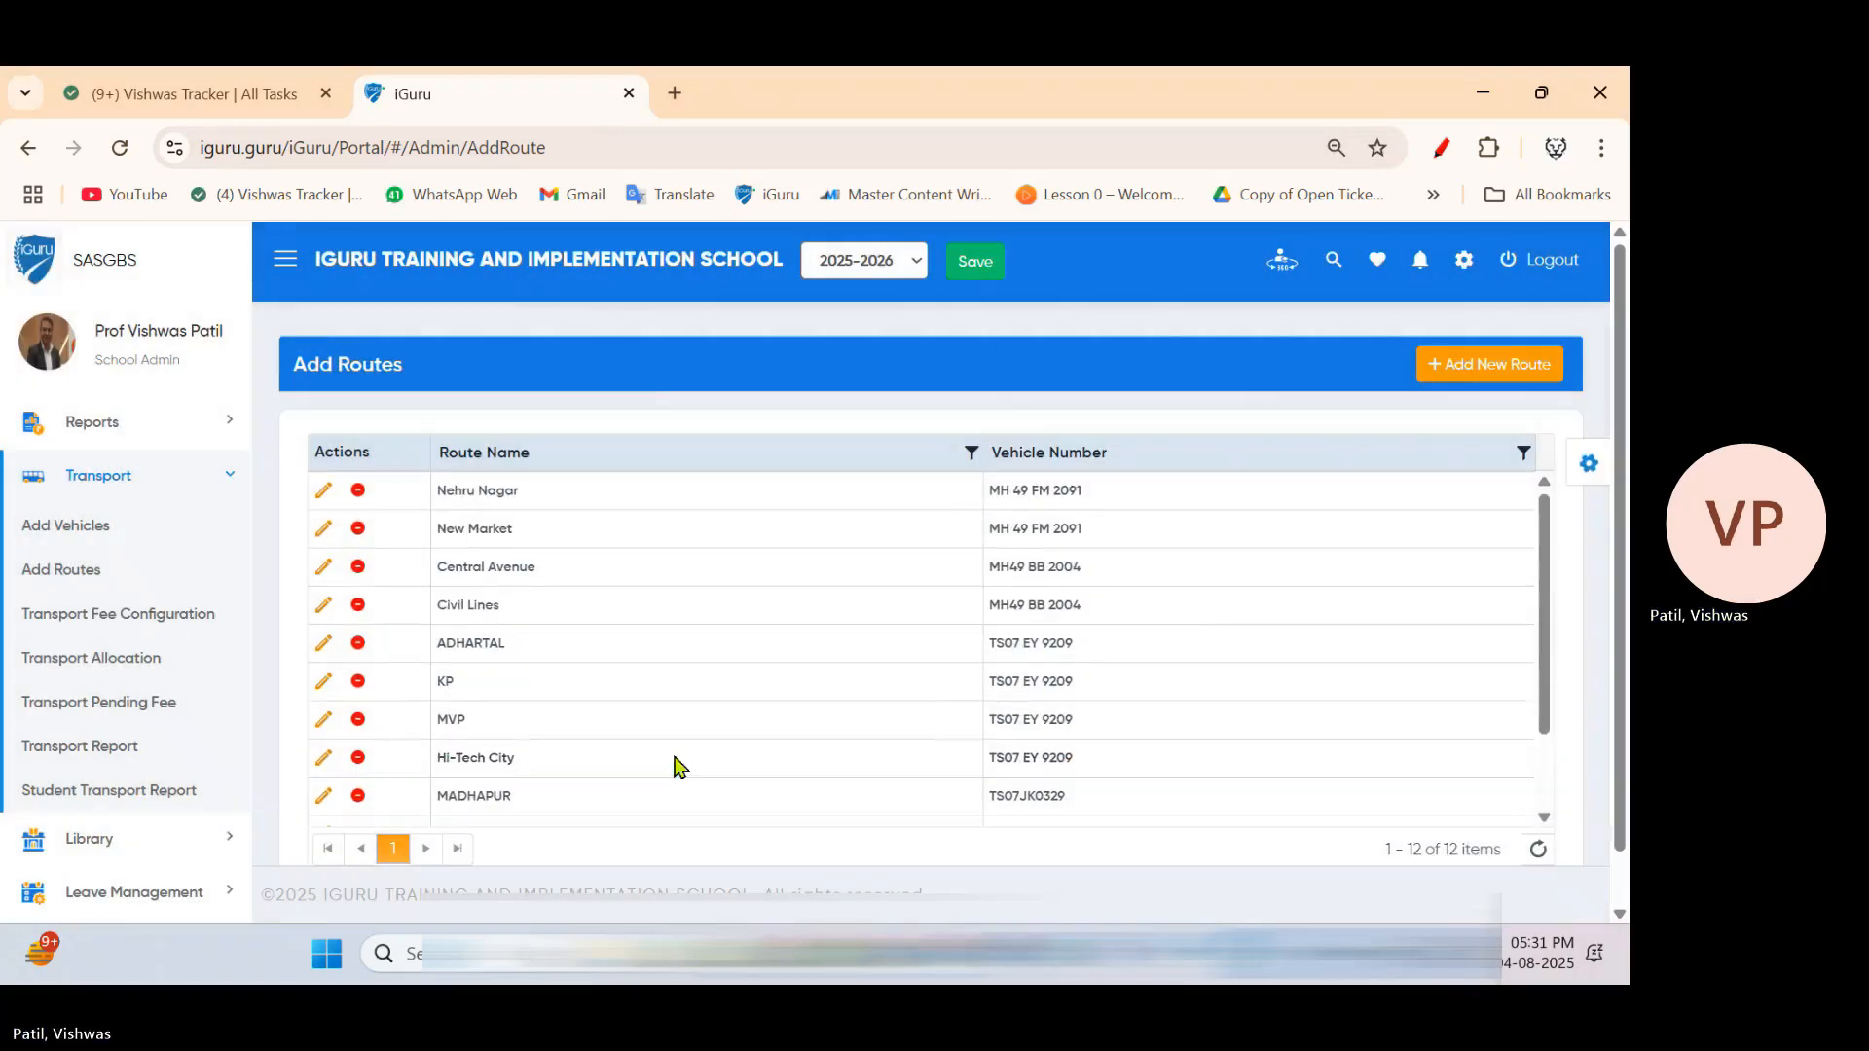
triple_click(484, 529)
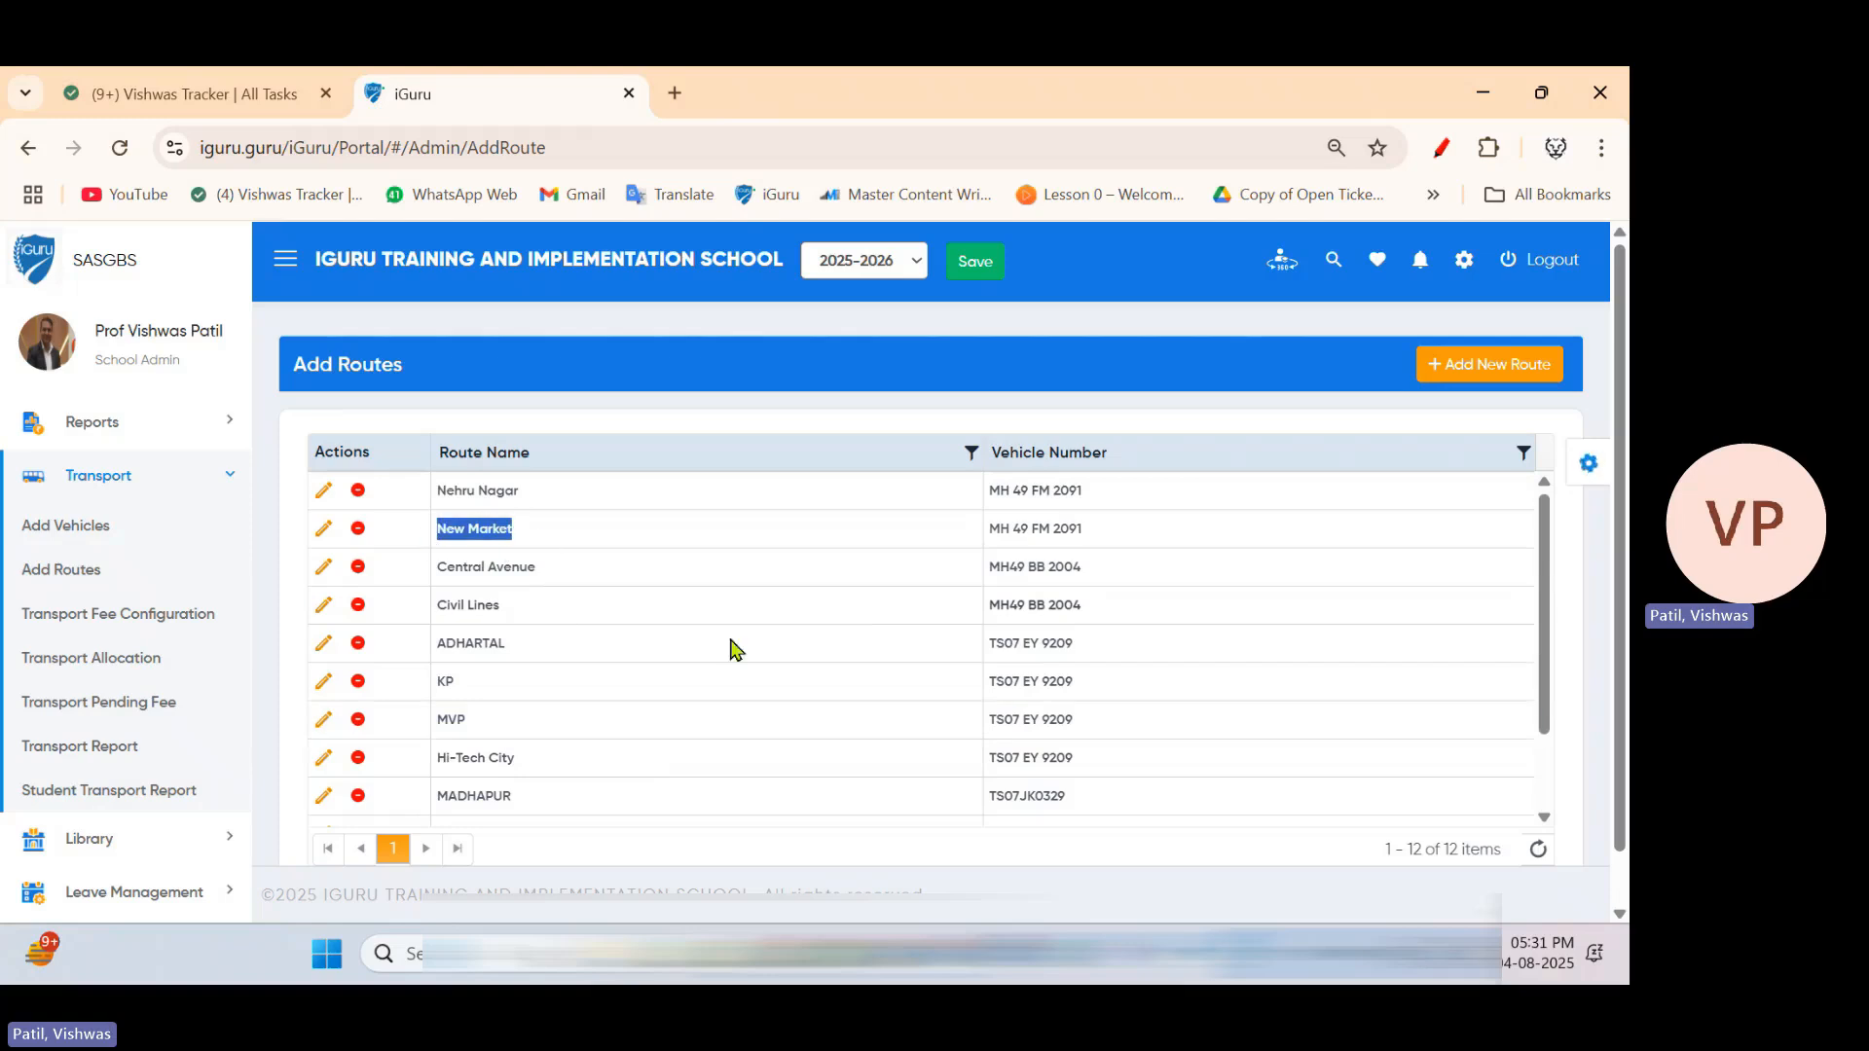
click(792, 642)
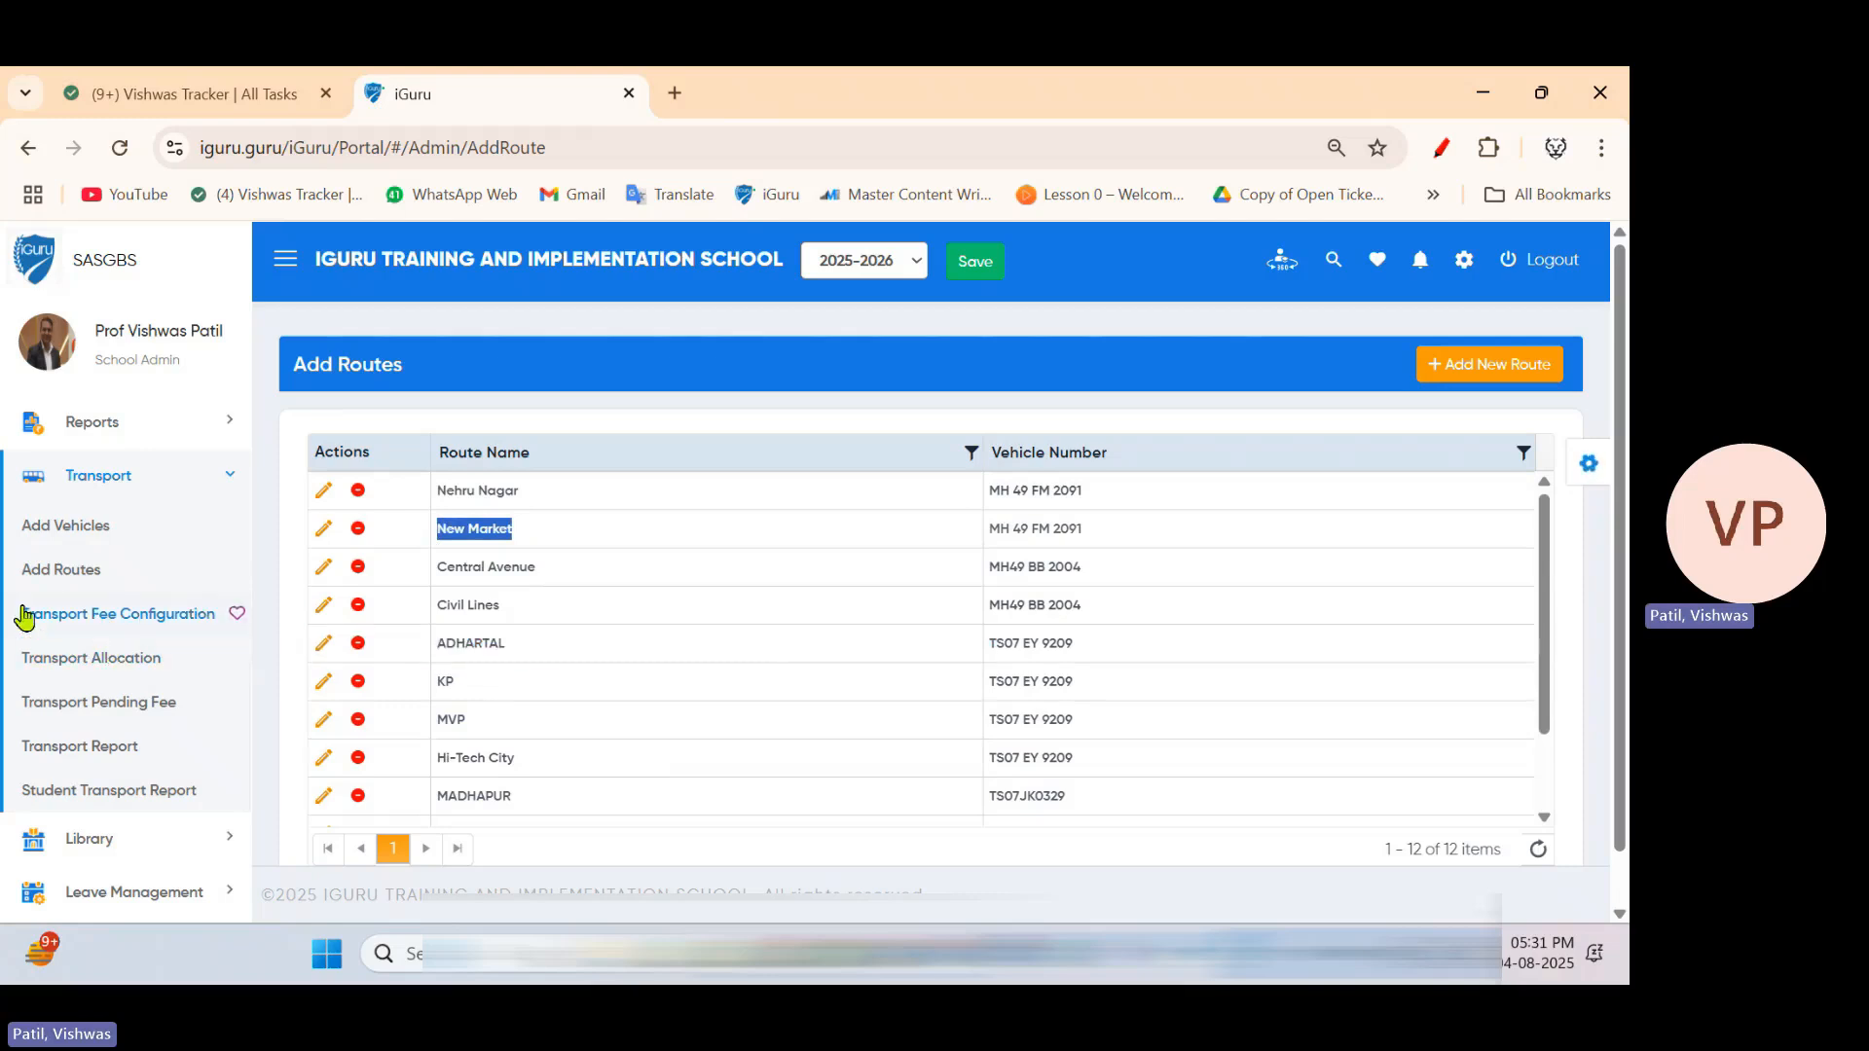
Circle the Transport Fee Configuration entry in red, and clear the drawing and exit annotation mode
click(1441, 152)
mouse_move(86, 588)
mouse_down()
mouse_move(12, 598)
mouse_move(103, 628)
mouse_move(229, 606)
mouse_move(81, 587)
mouse_up()
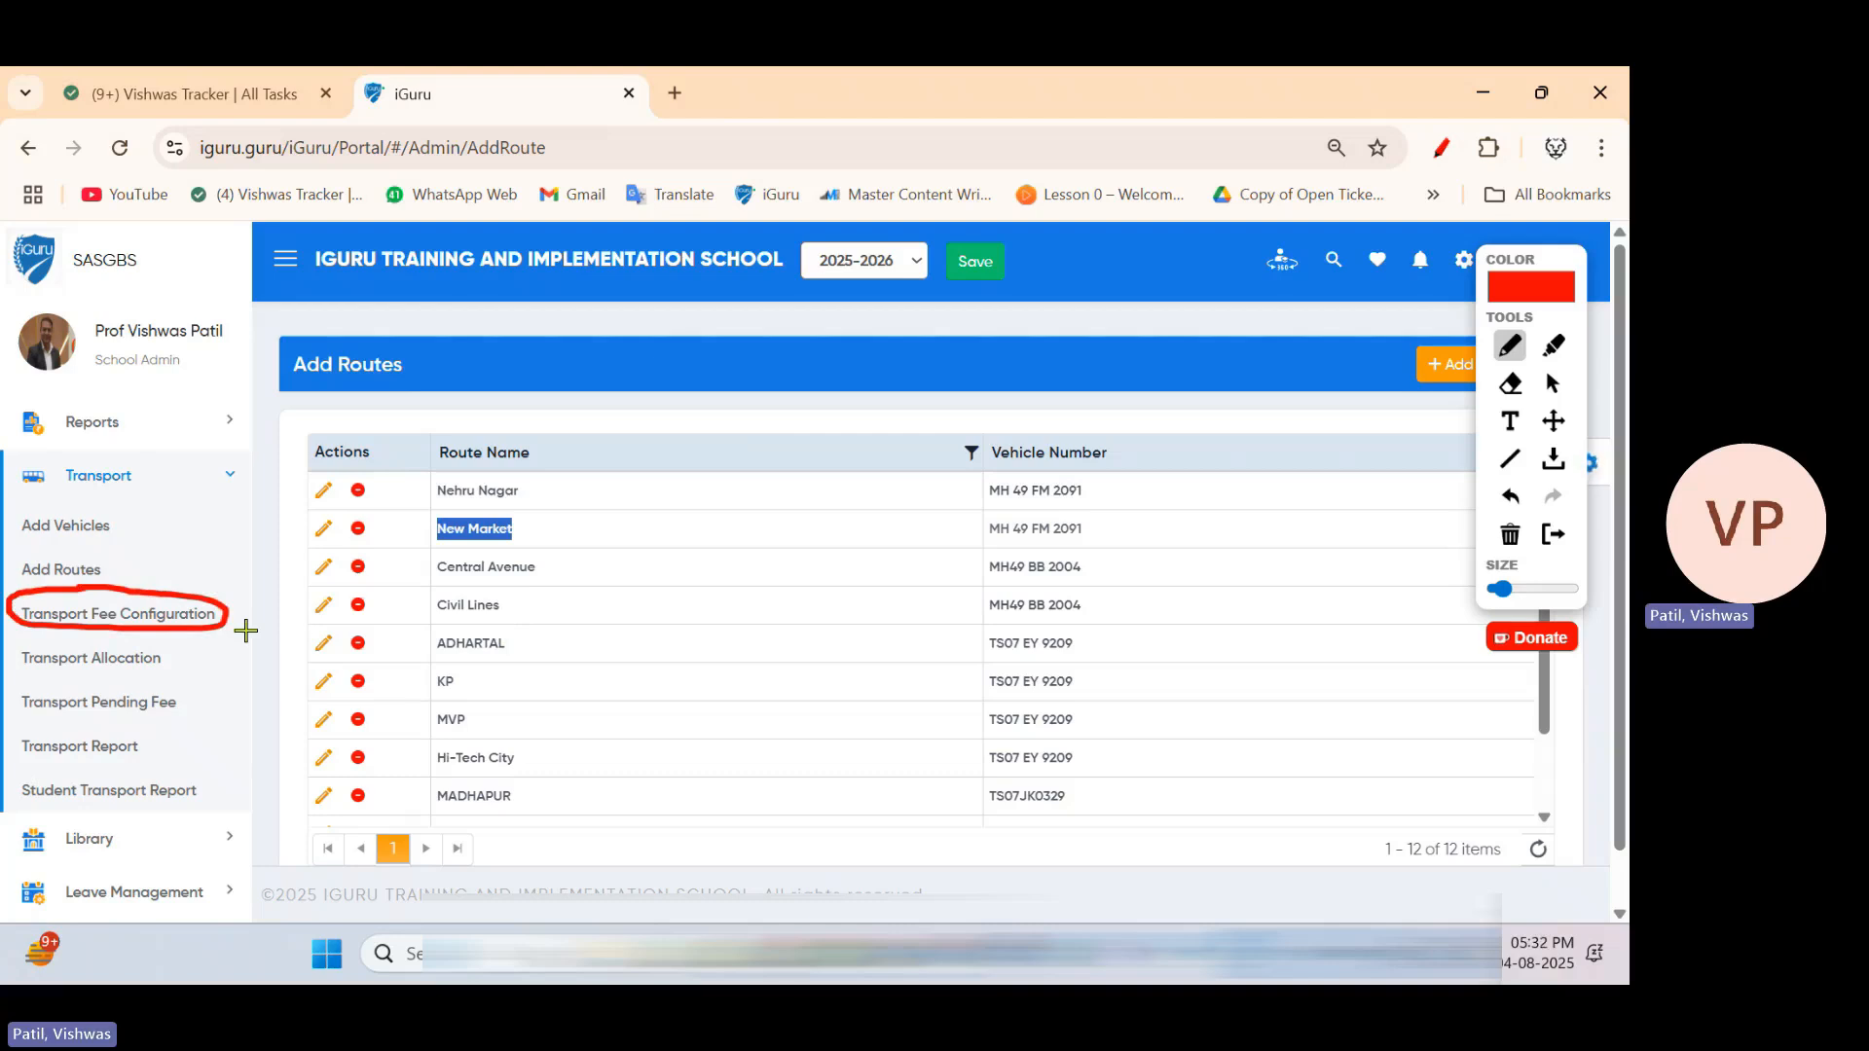
click(1509, 535)
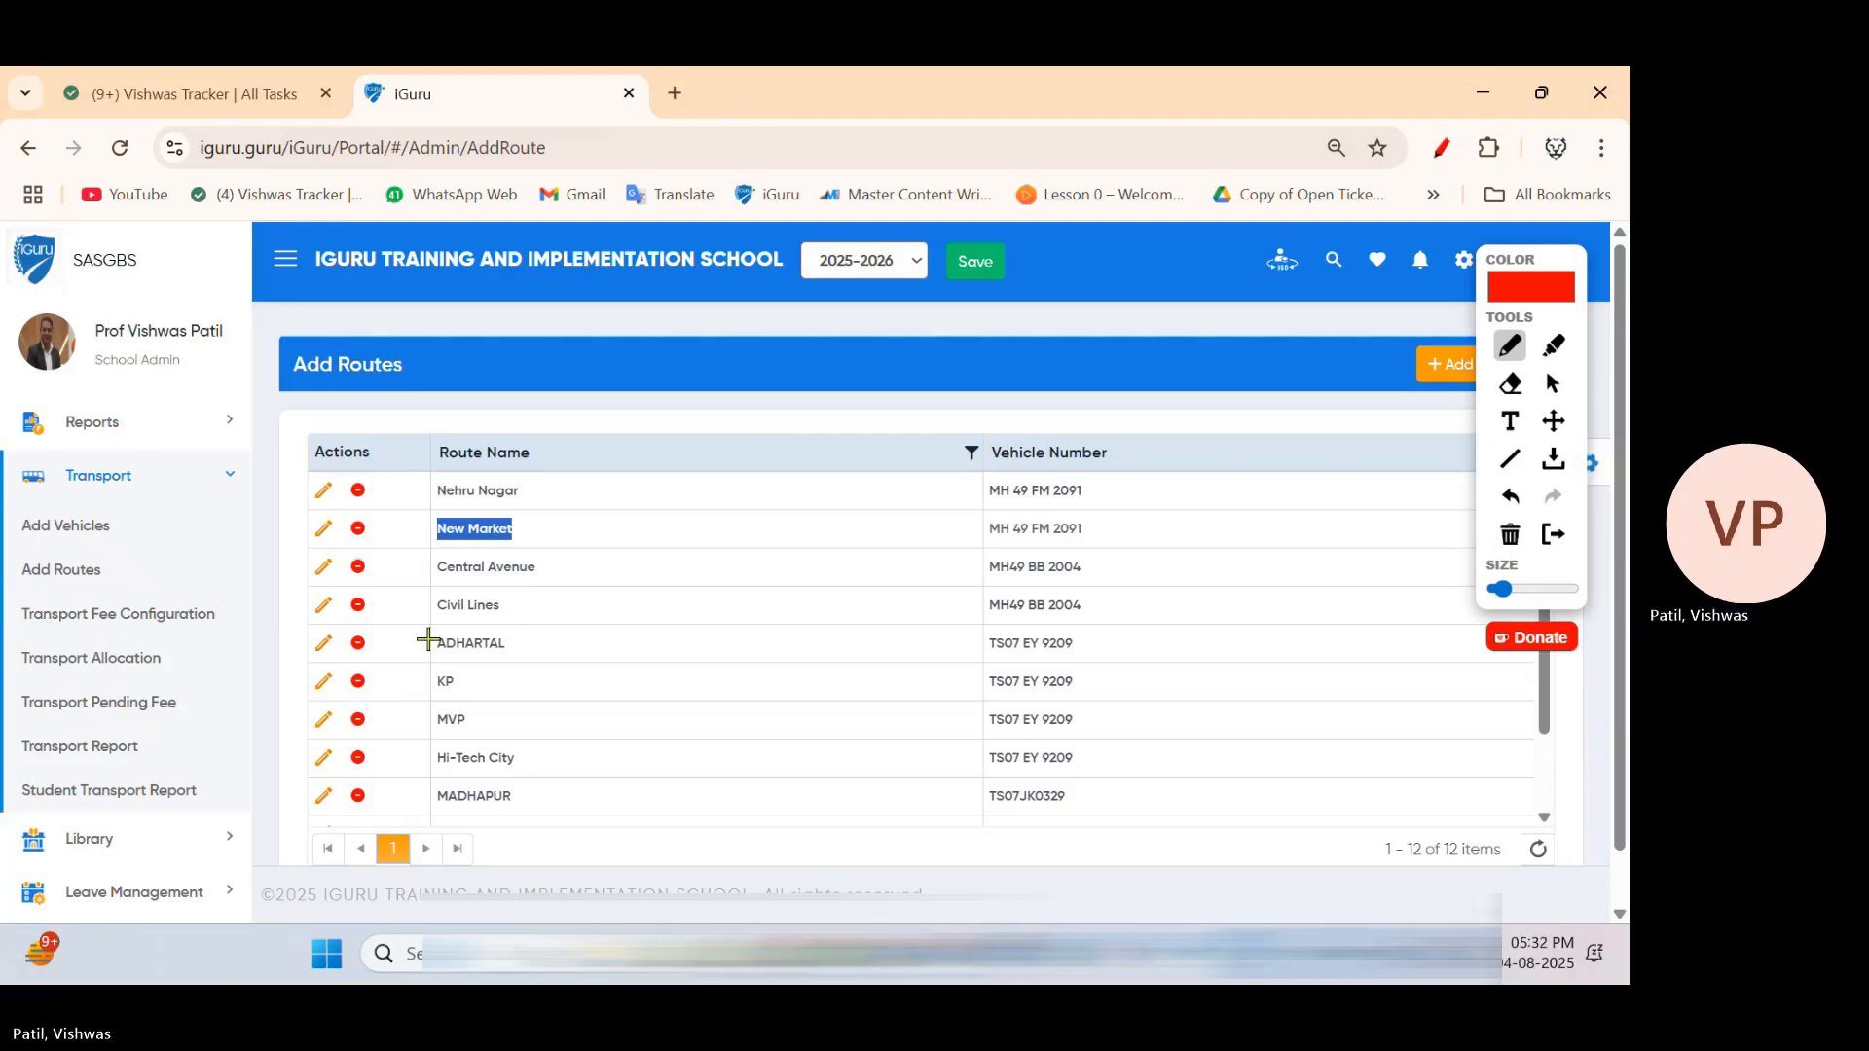
click(1553, 535)
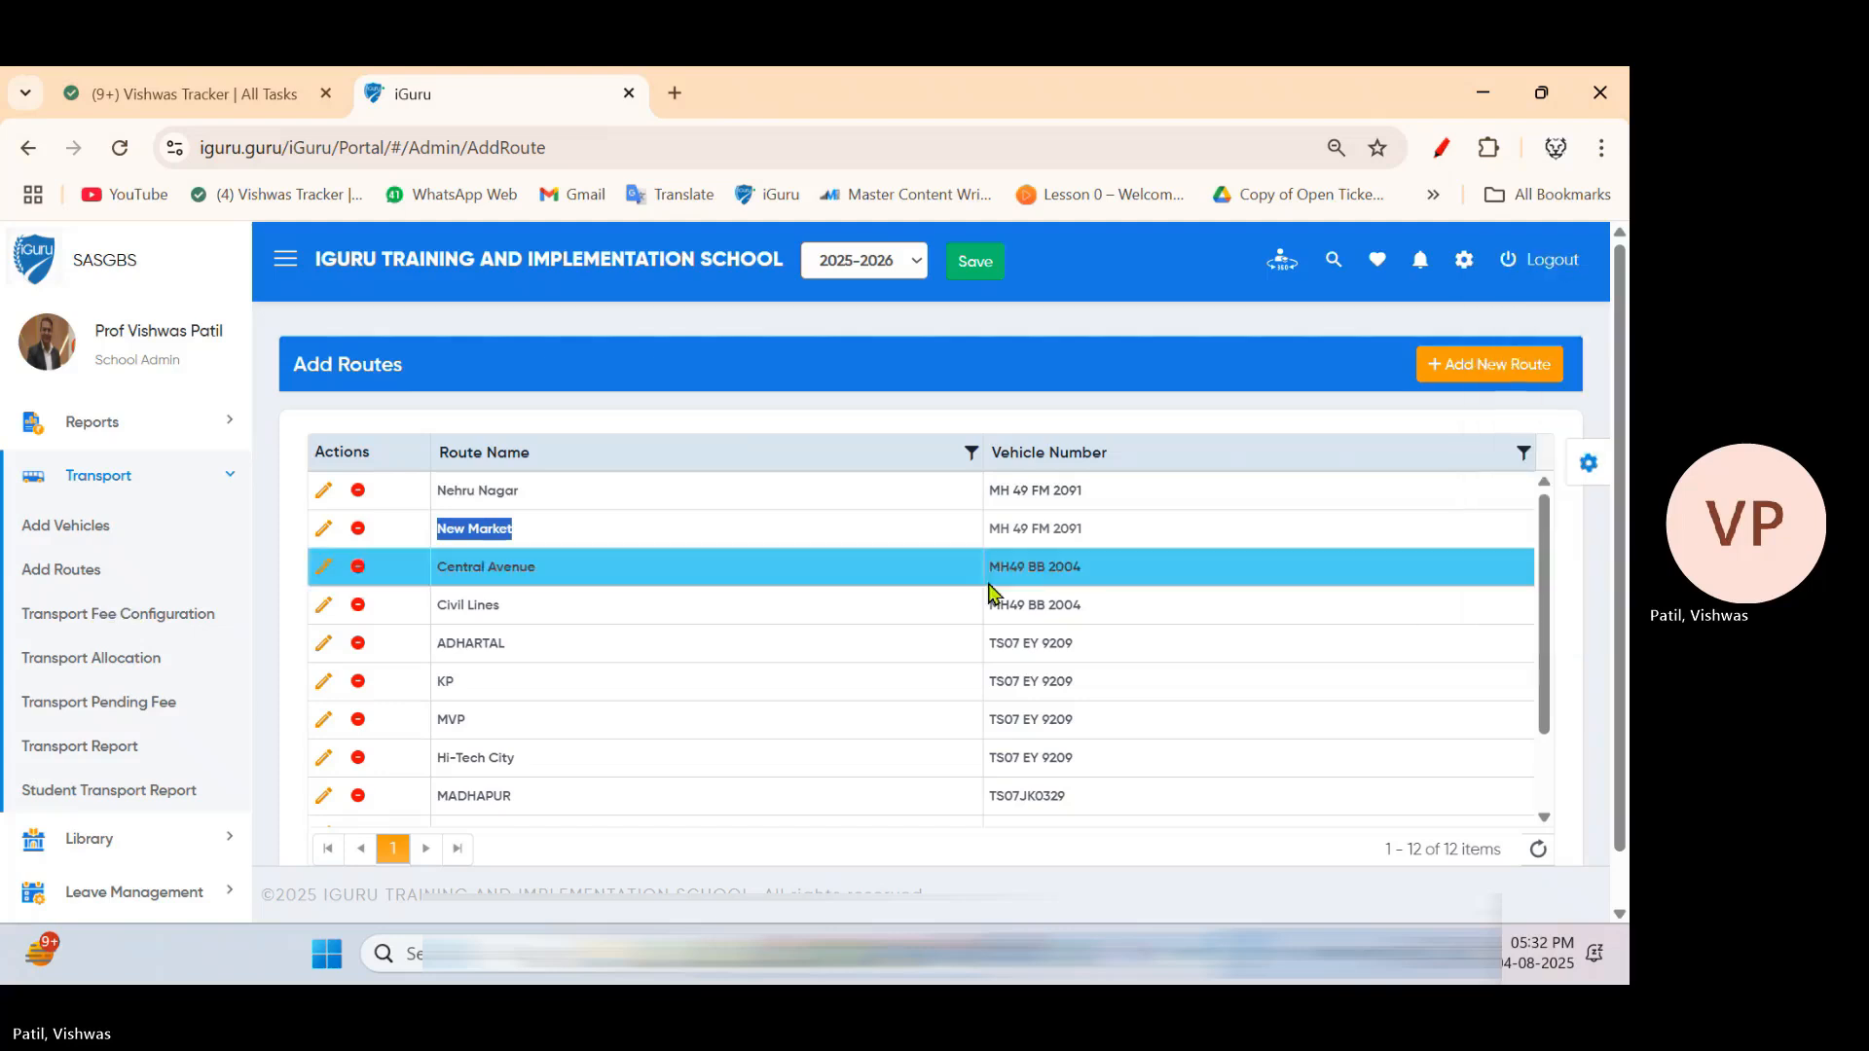
Open Transport Fee Configuration and load the stages of the New Market route for 2025-2026
click(148, 626)
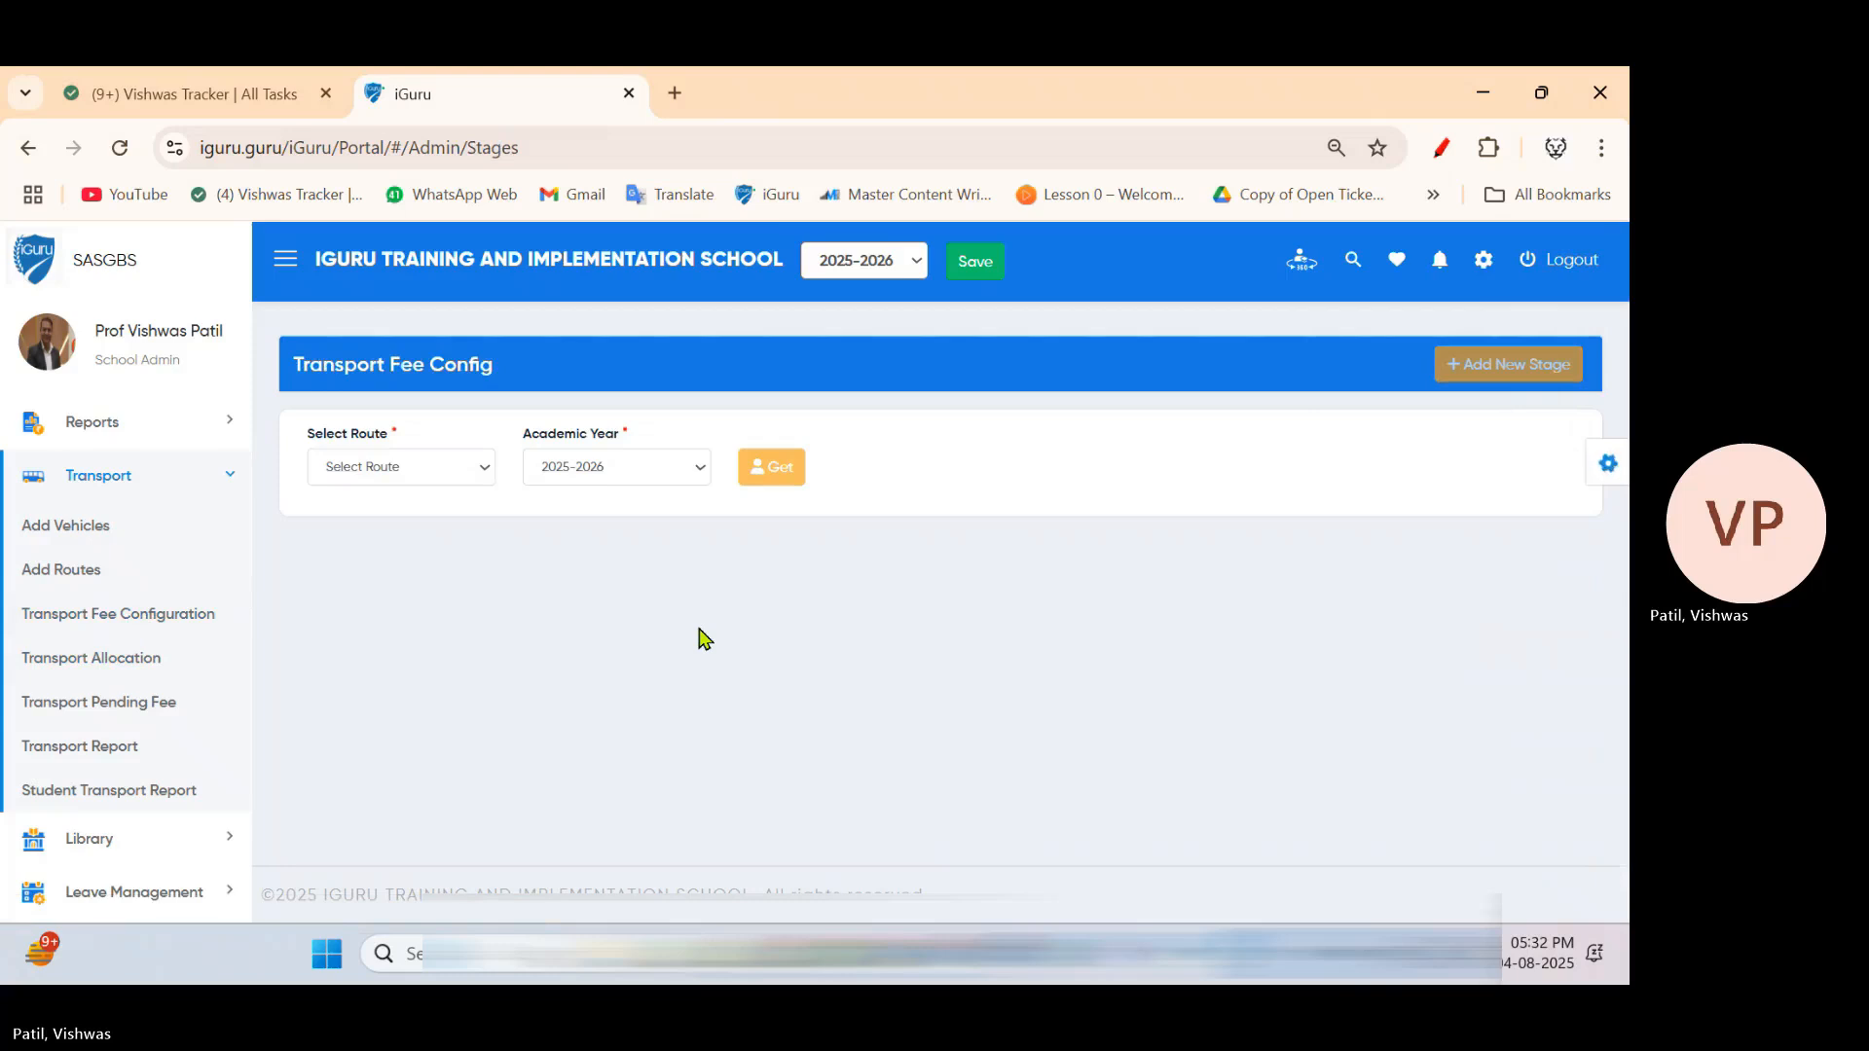
click(443, 471)
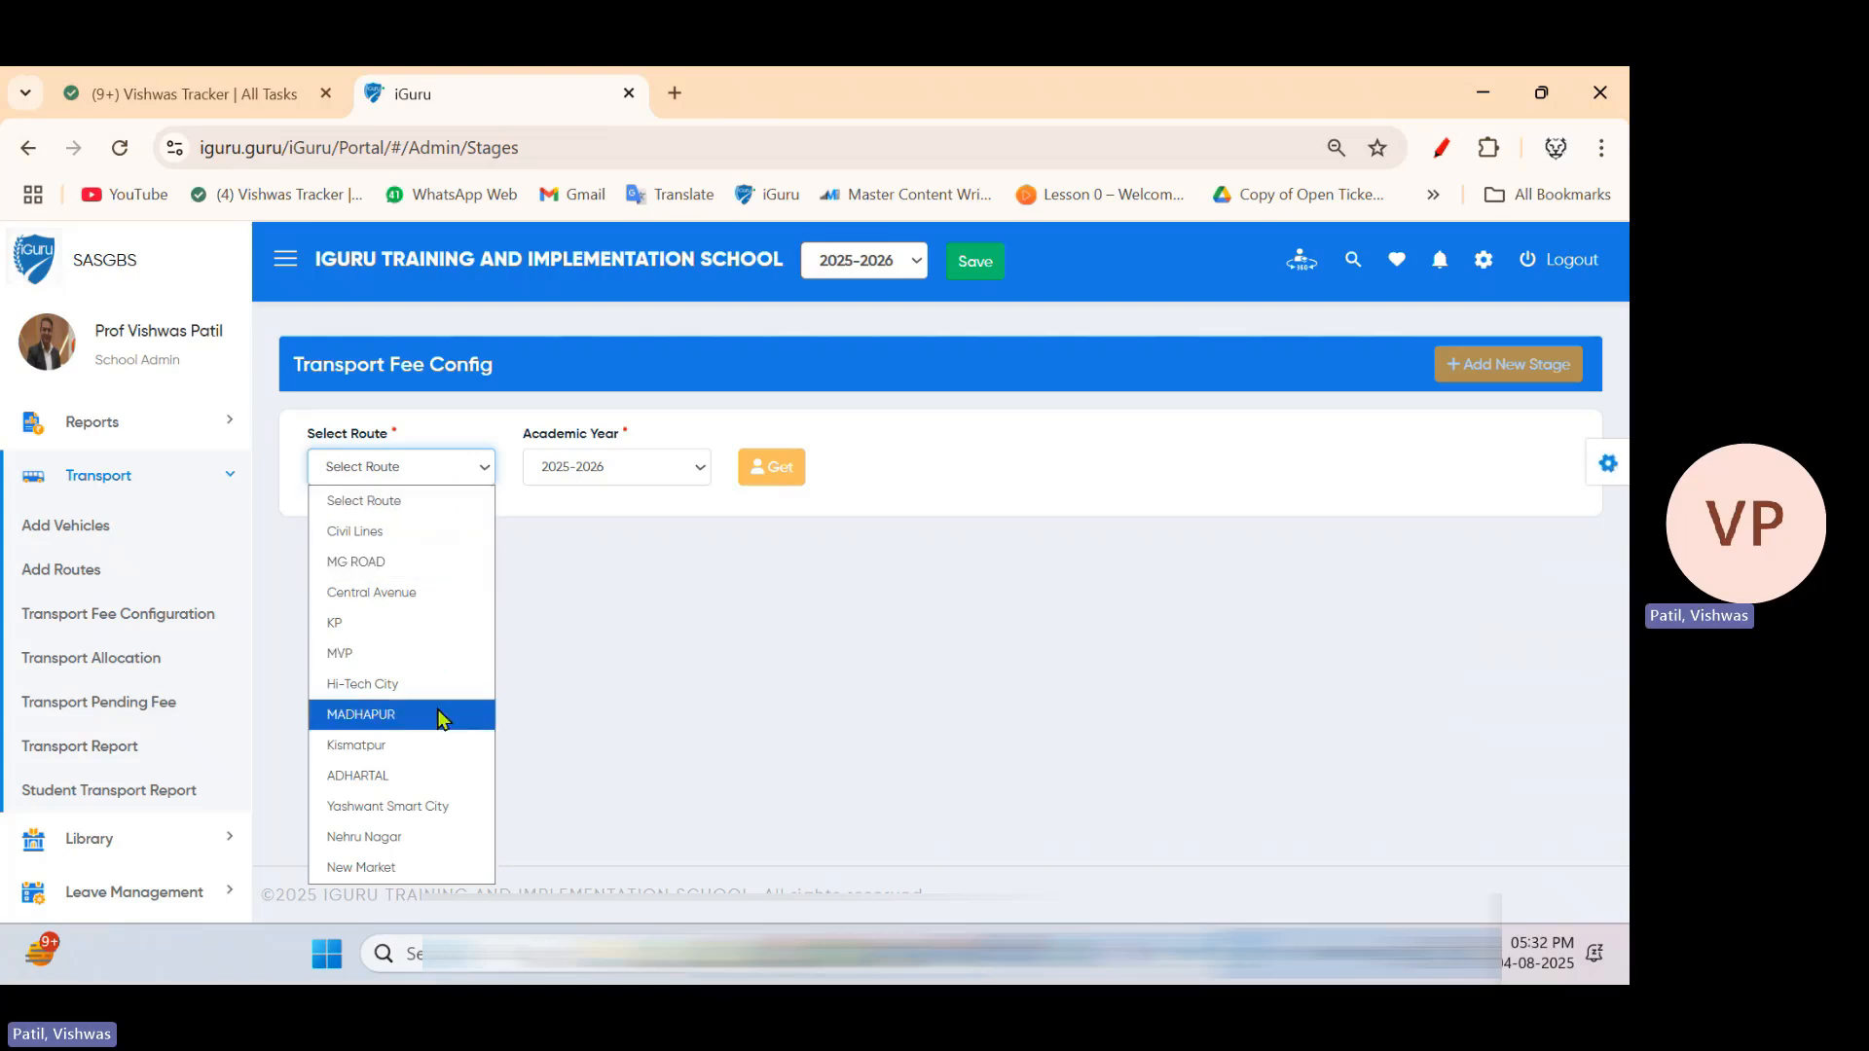
click(430, 866)
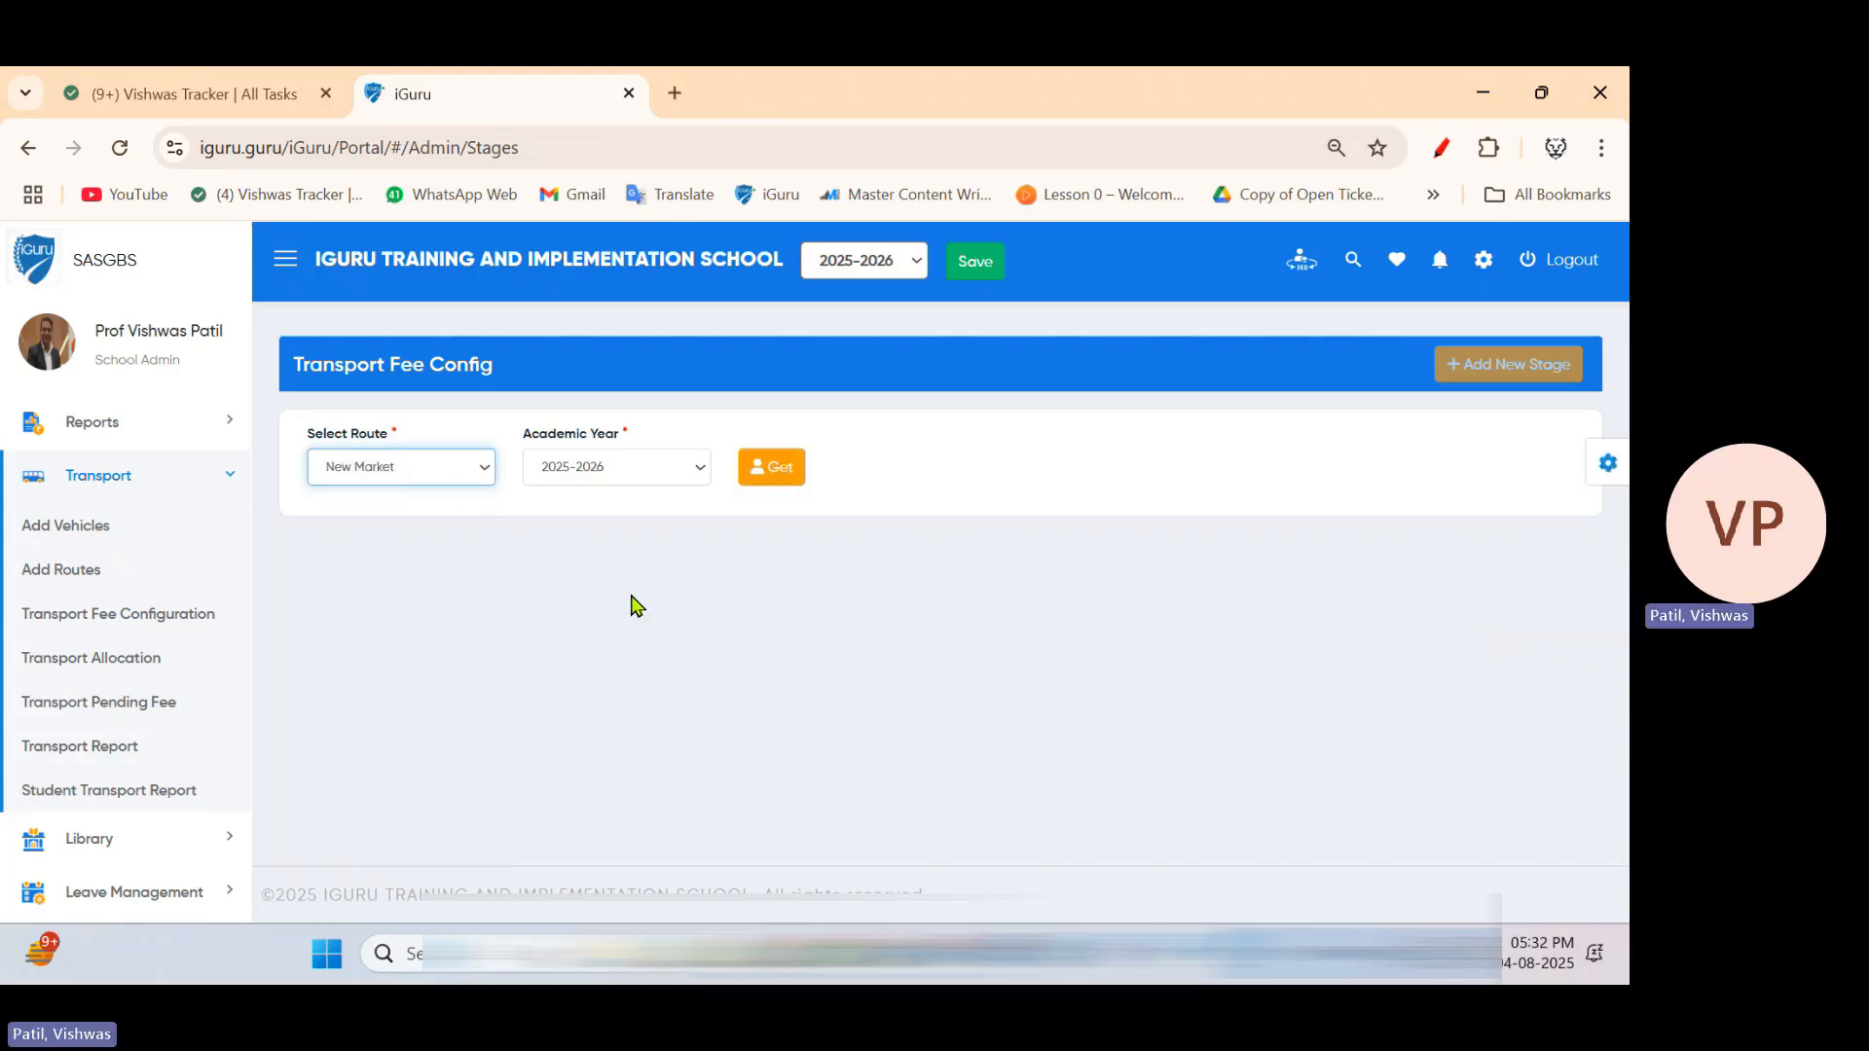
click(774, 481)
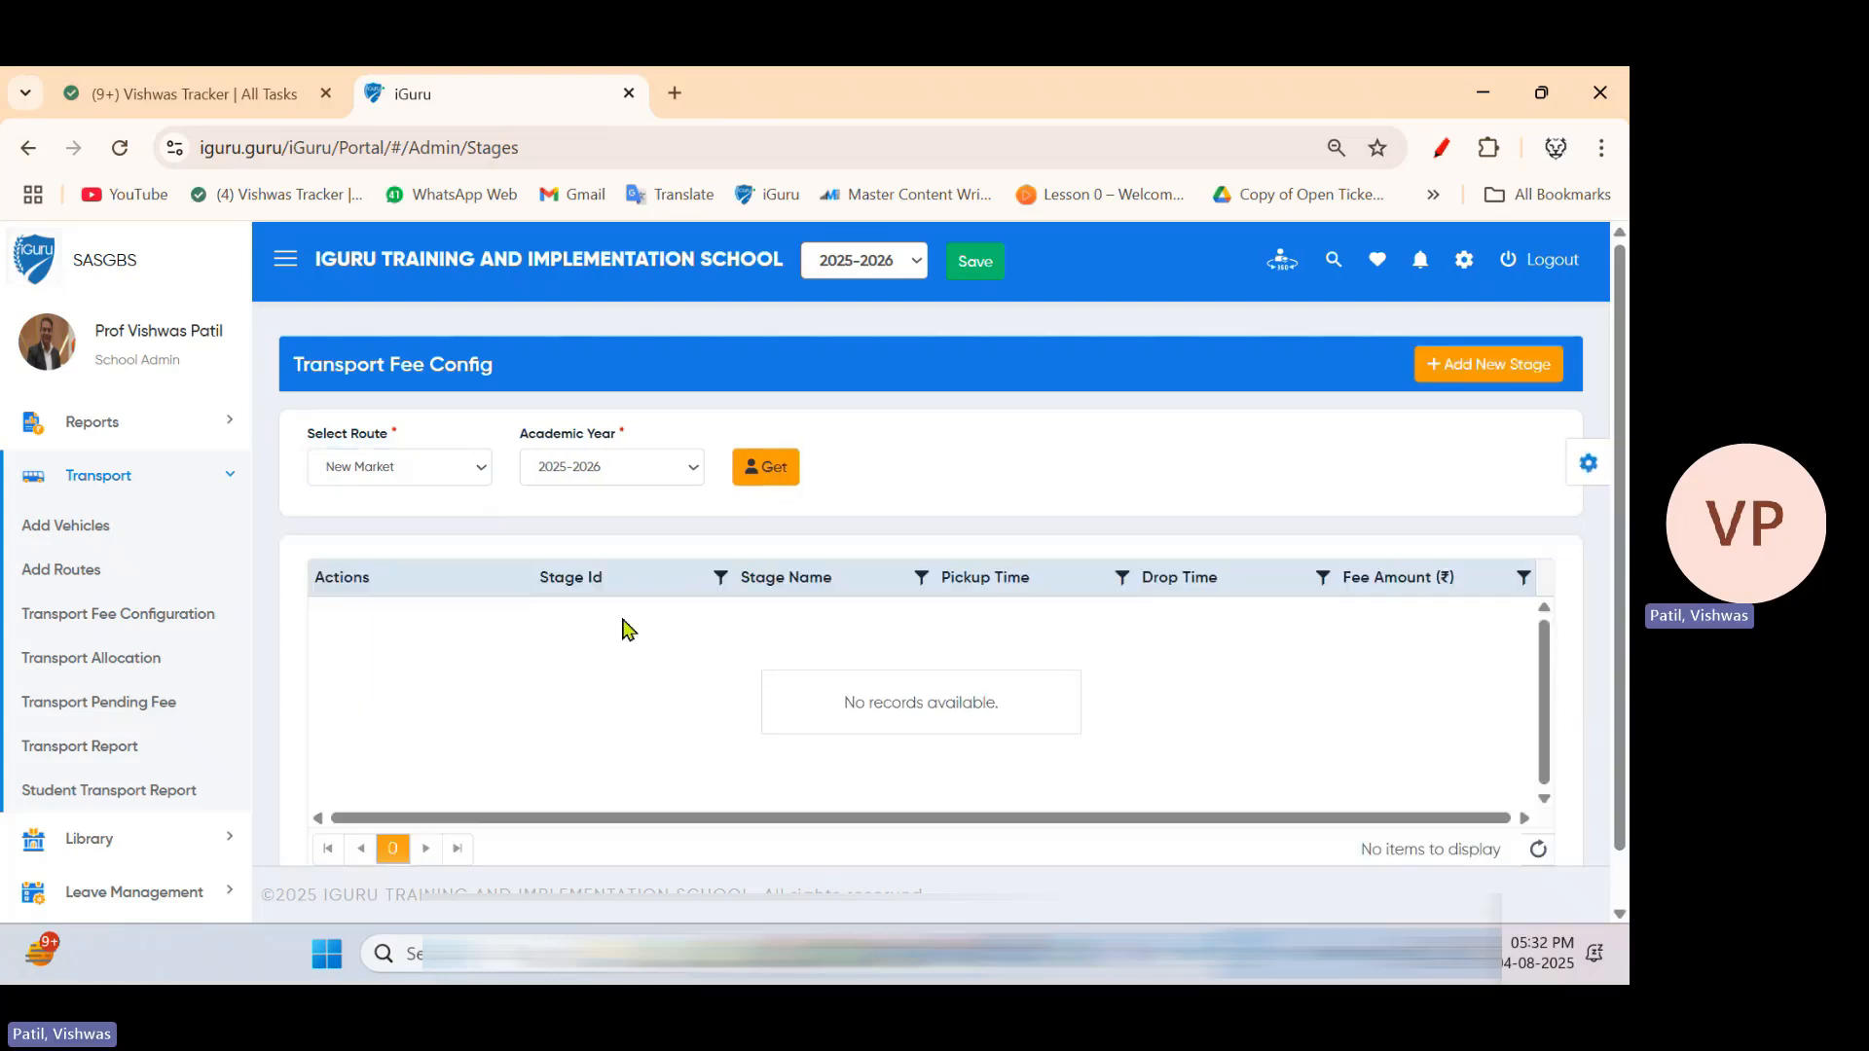
Review the existing stages of the Civil Lines route, and open and leave its new stage form
click(429, 467)
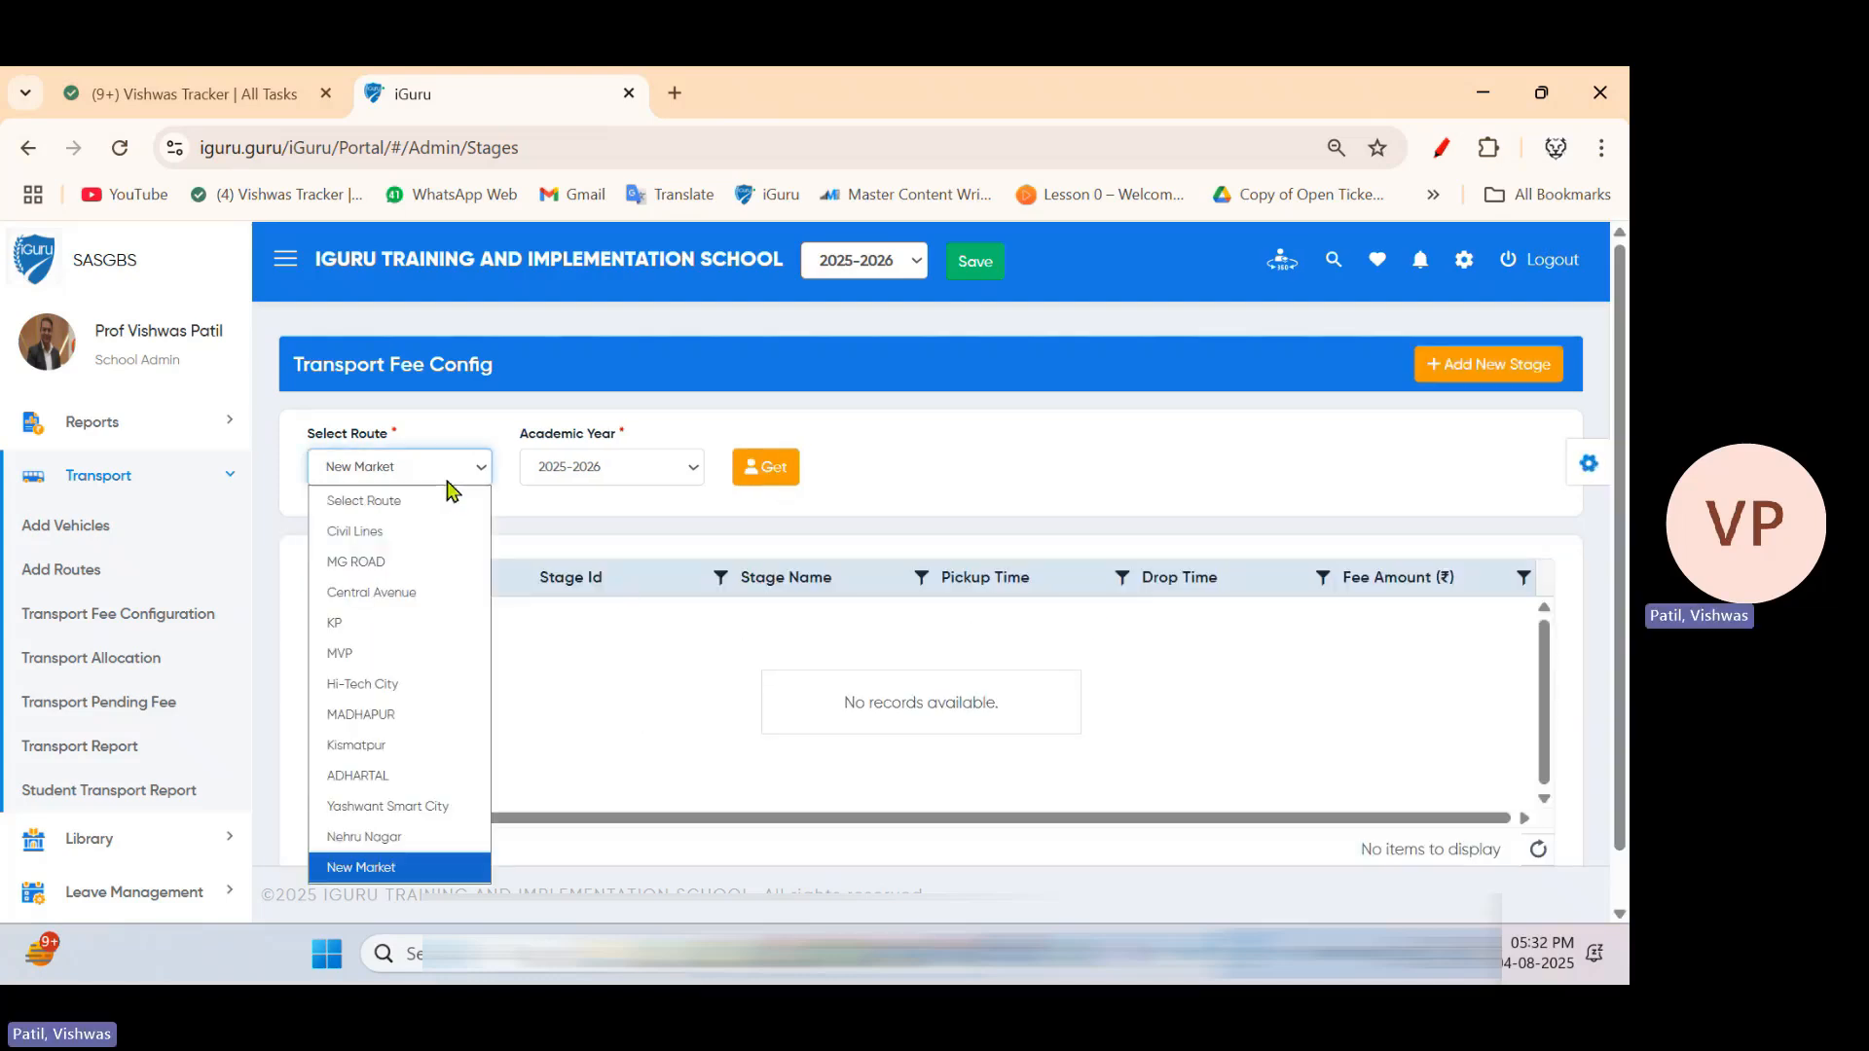
click(429, 541)
click(767, 481)
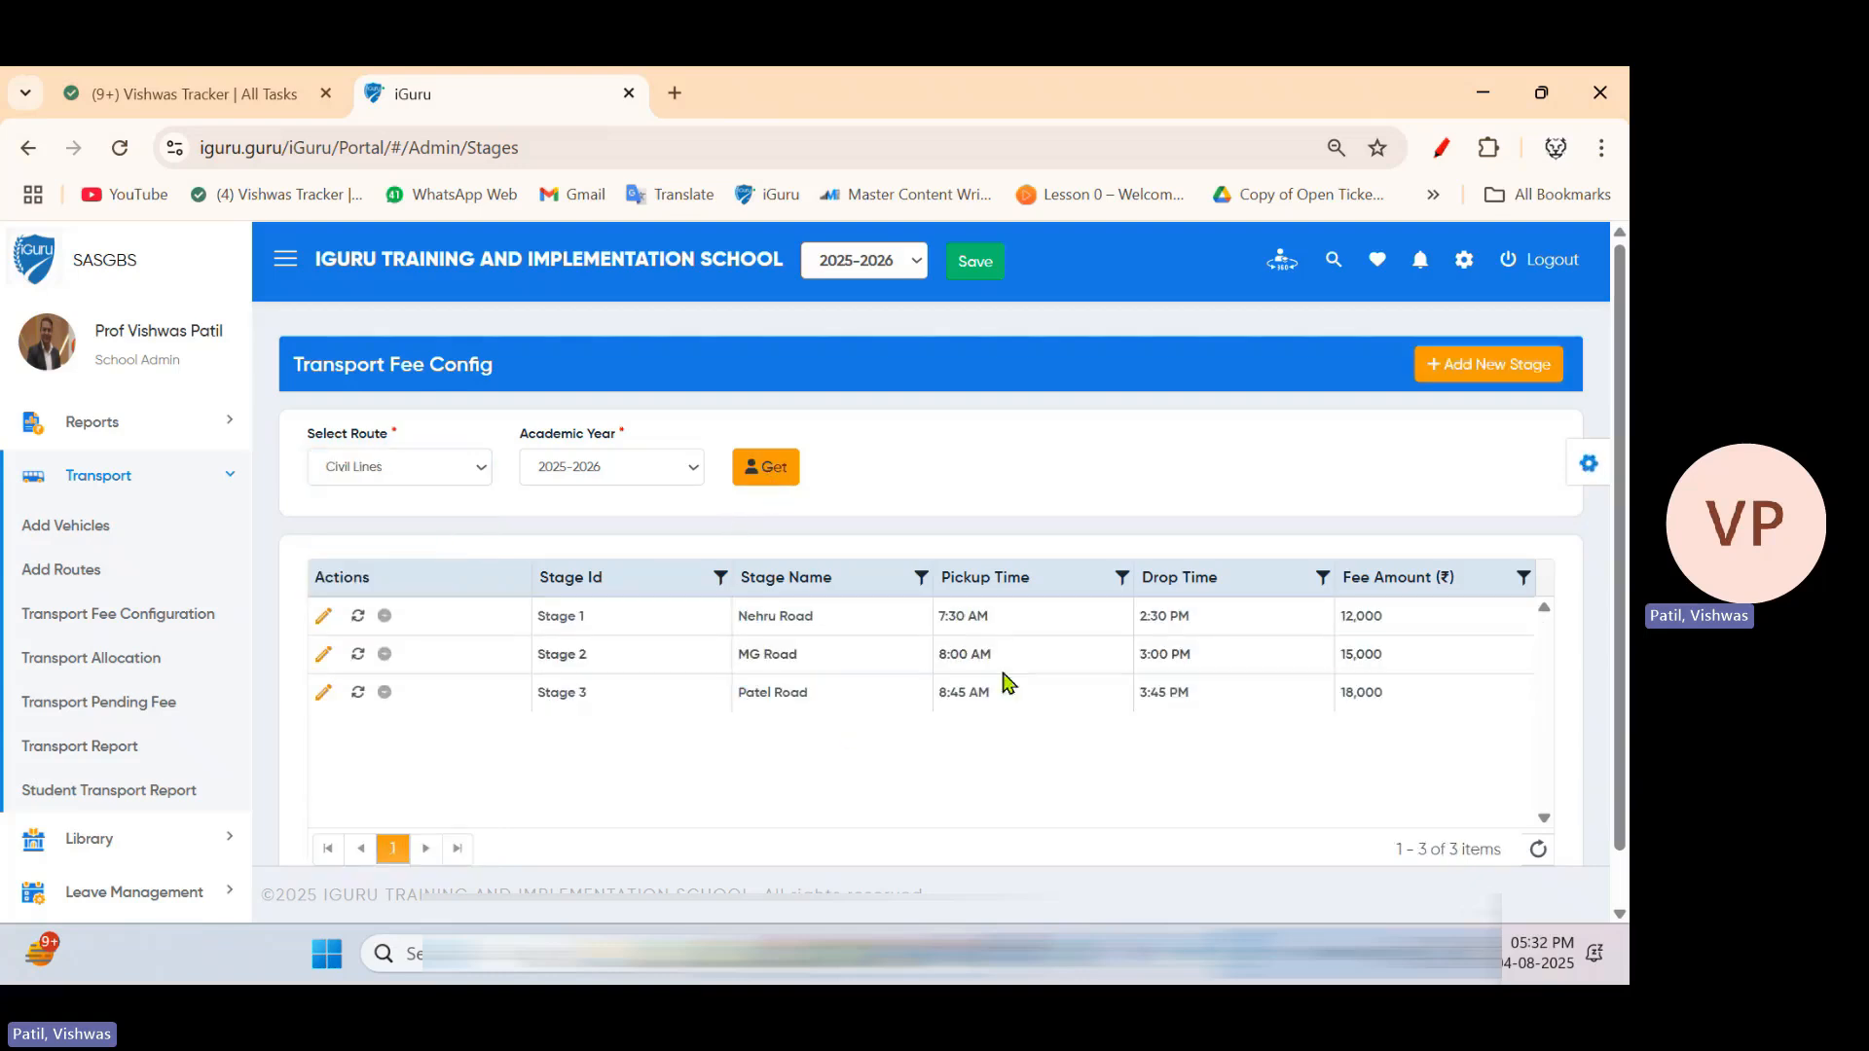
click(1214, 628)
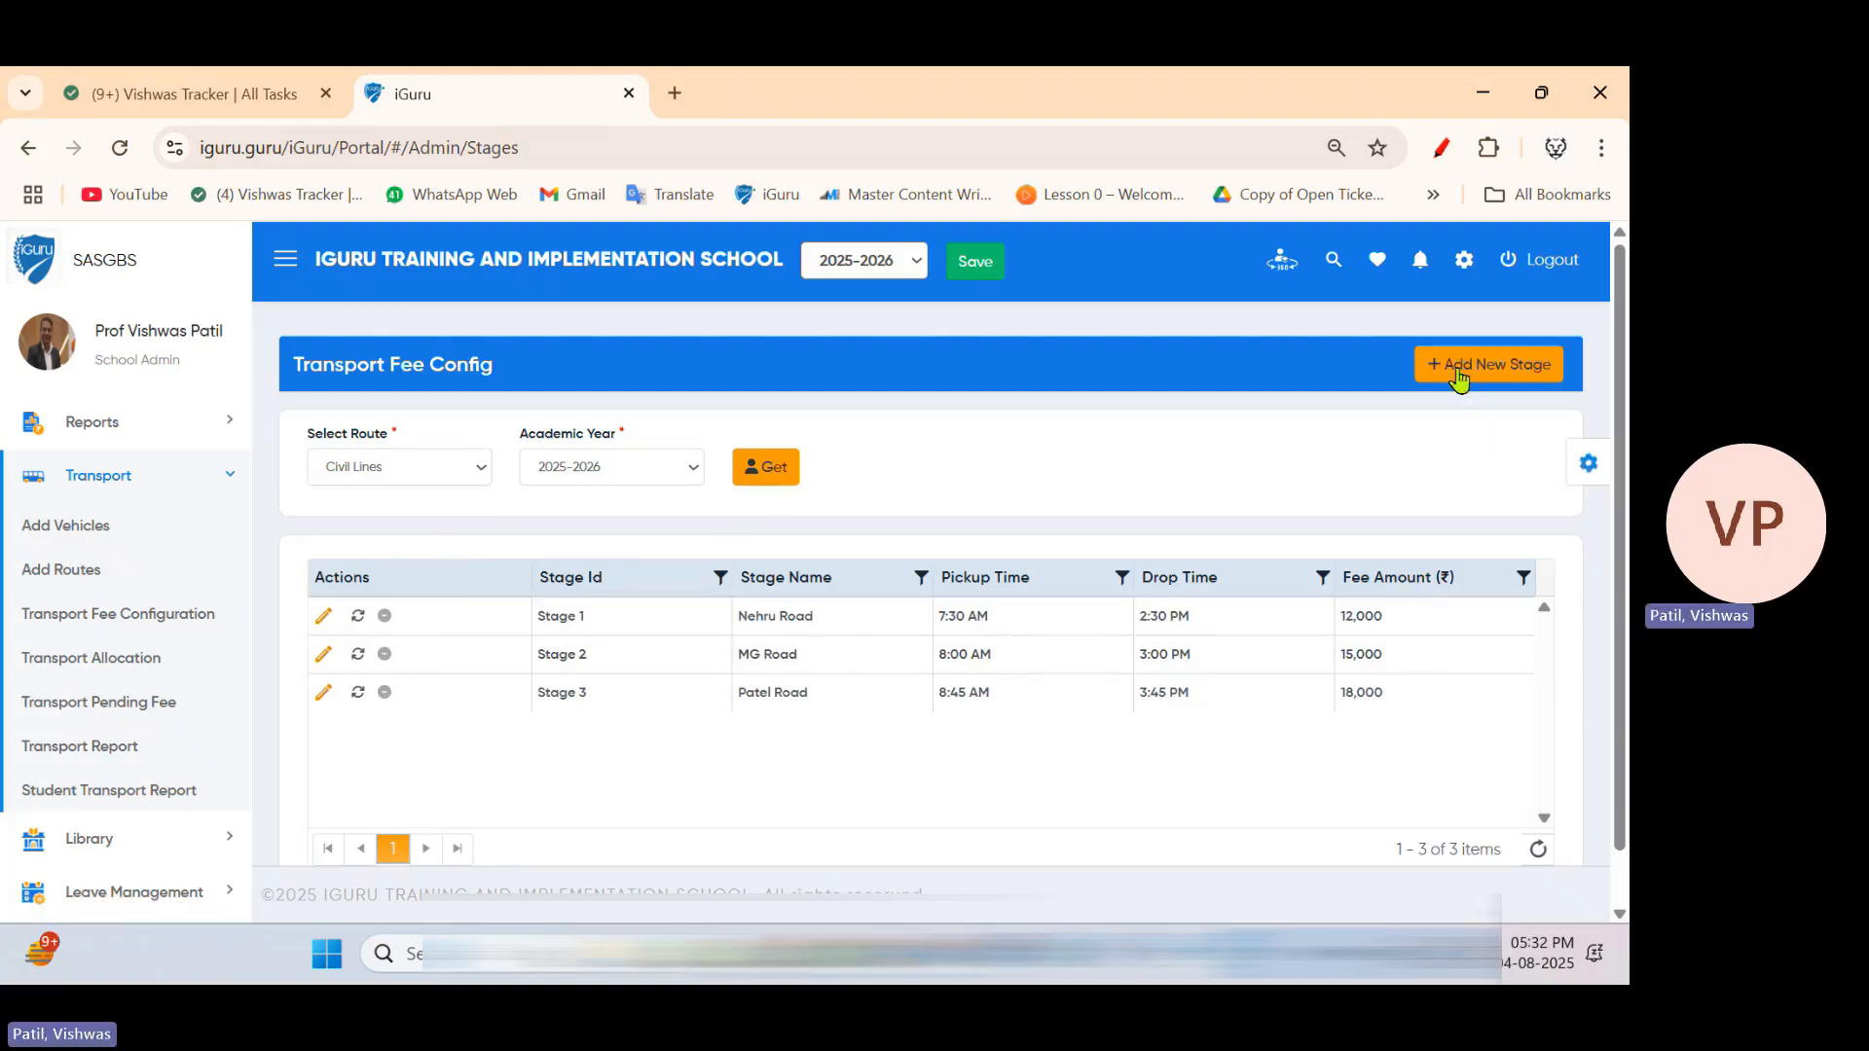
click(1497, 379)
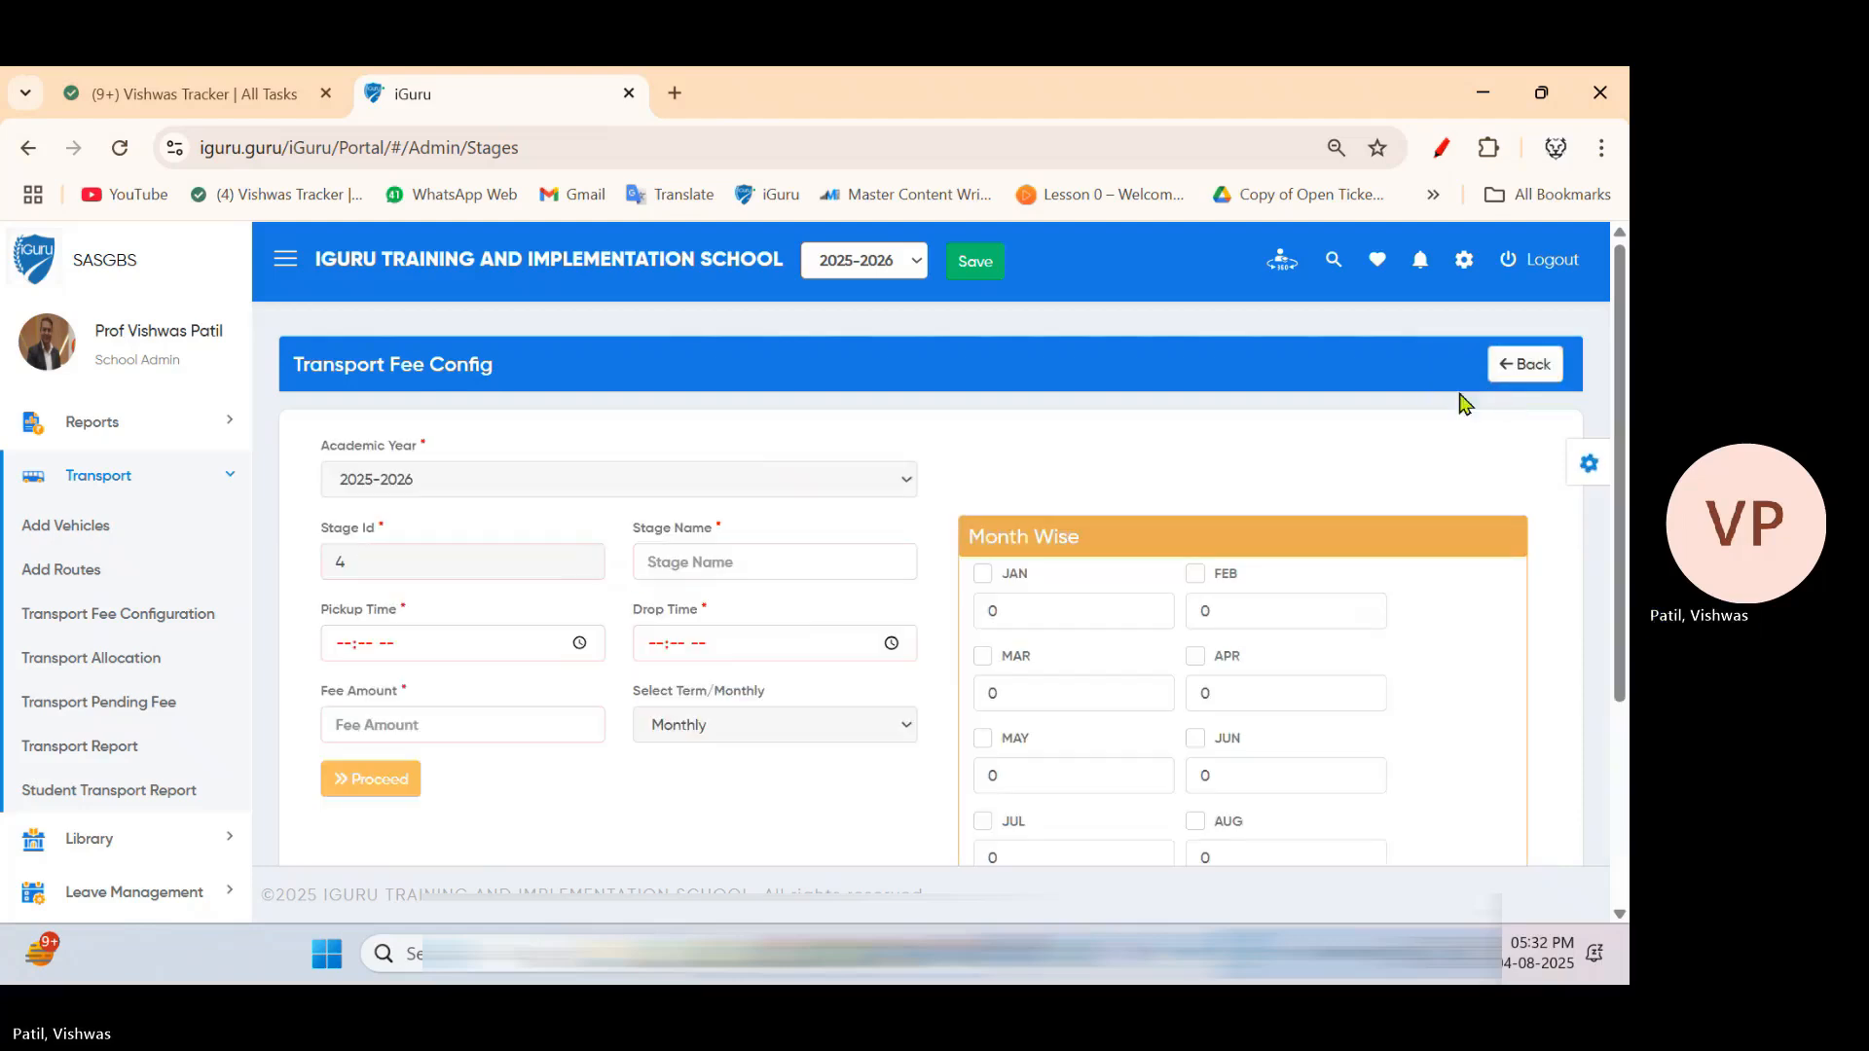
click(1524, 370)
Load the New Market route's stages again and open the form for a new stage
click(450, 479)
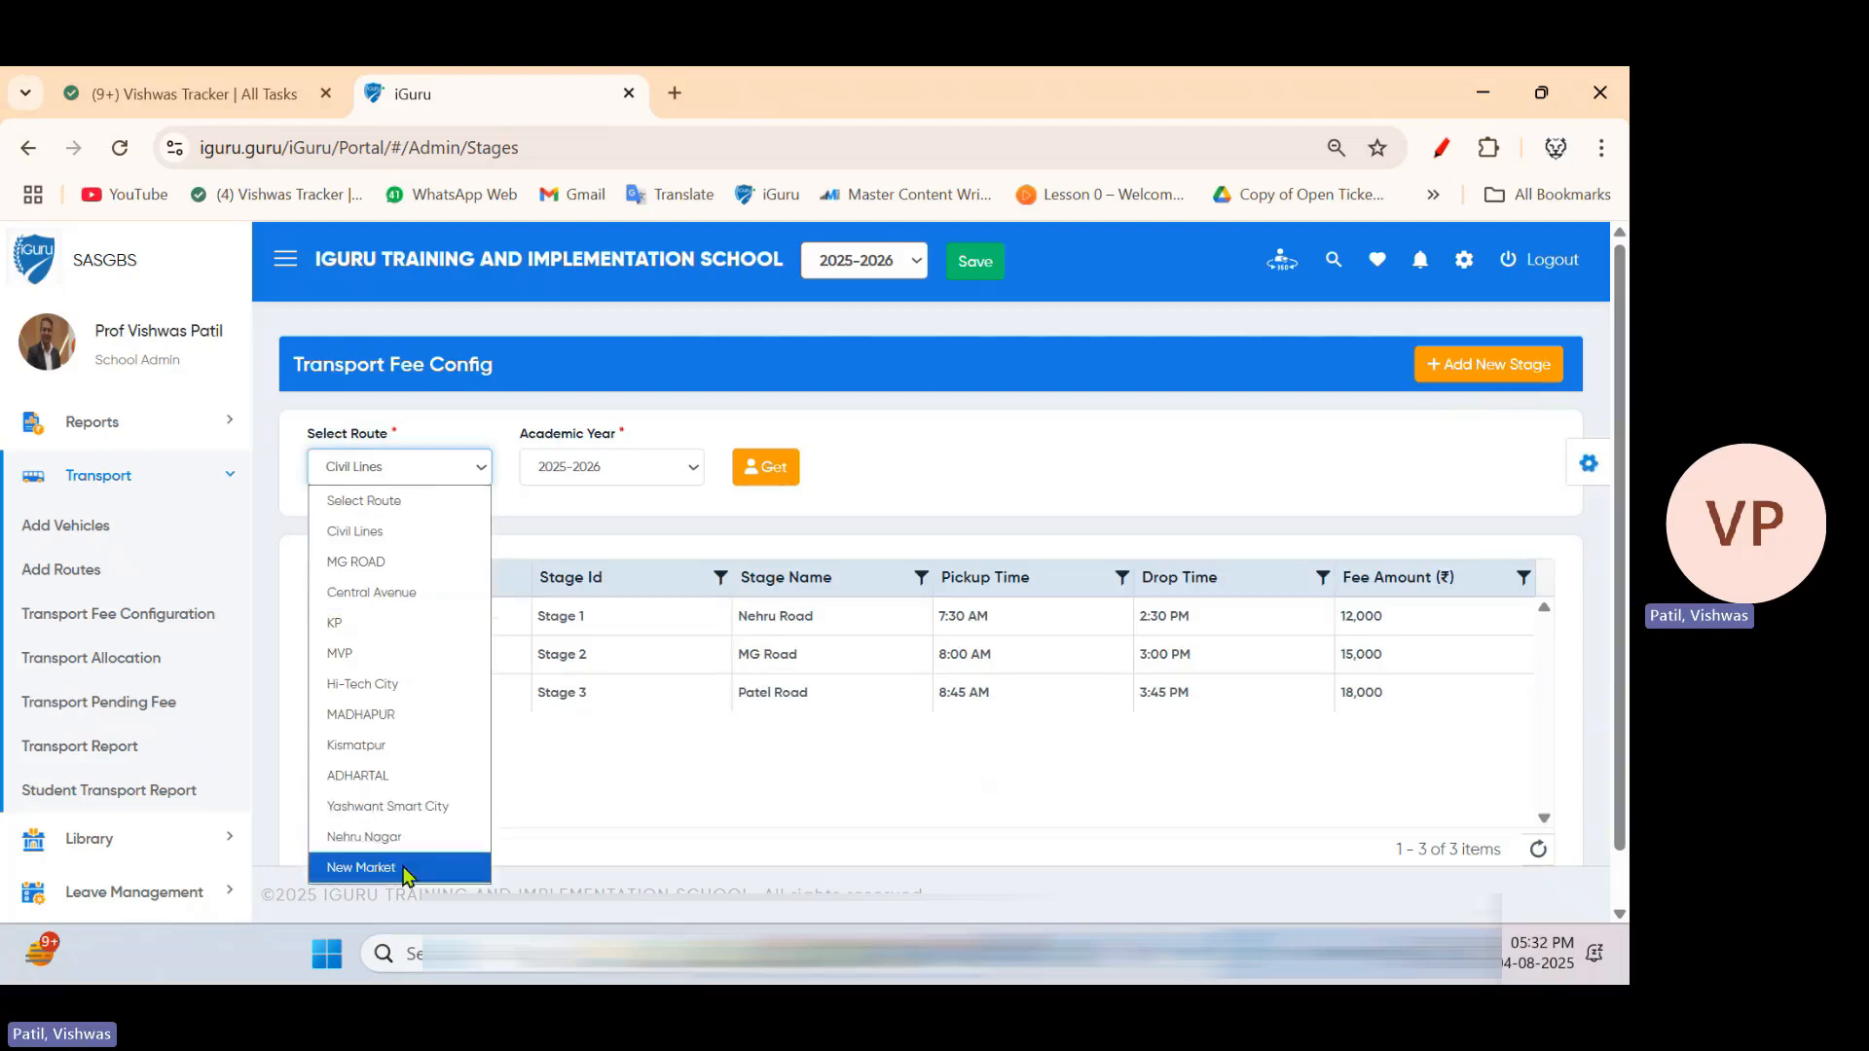
click(465, 869)
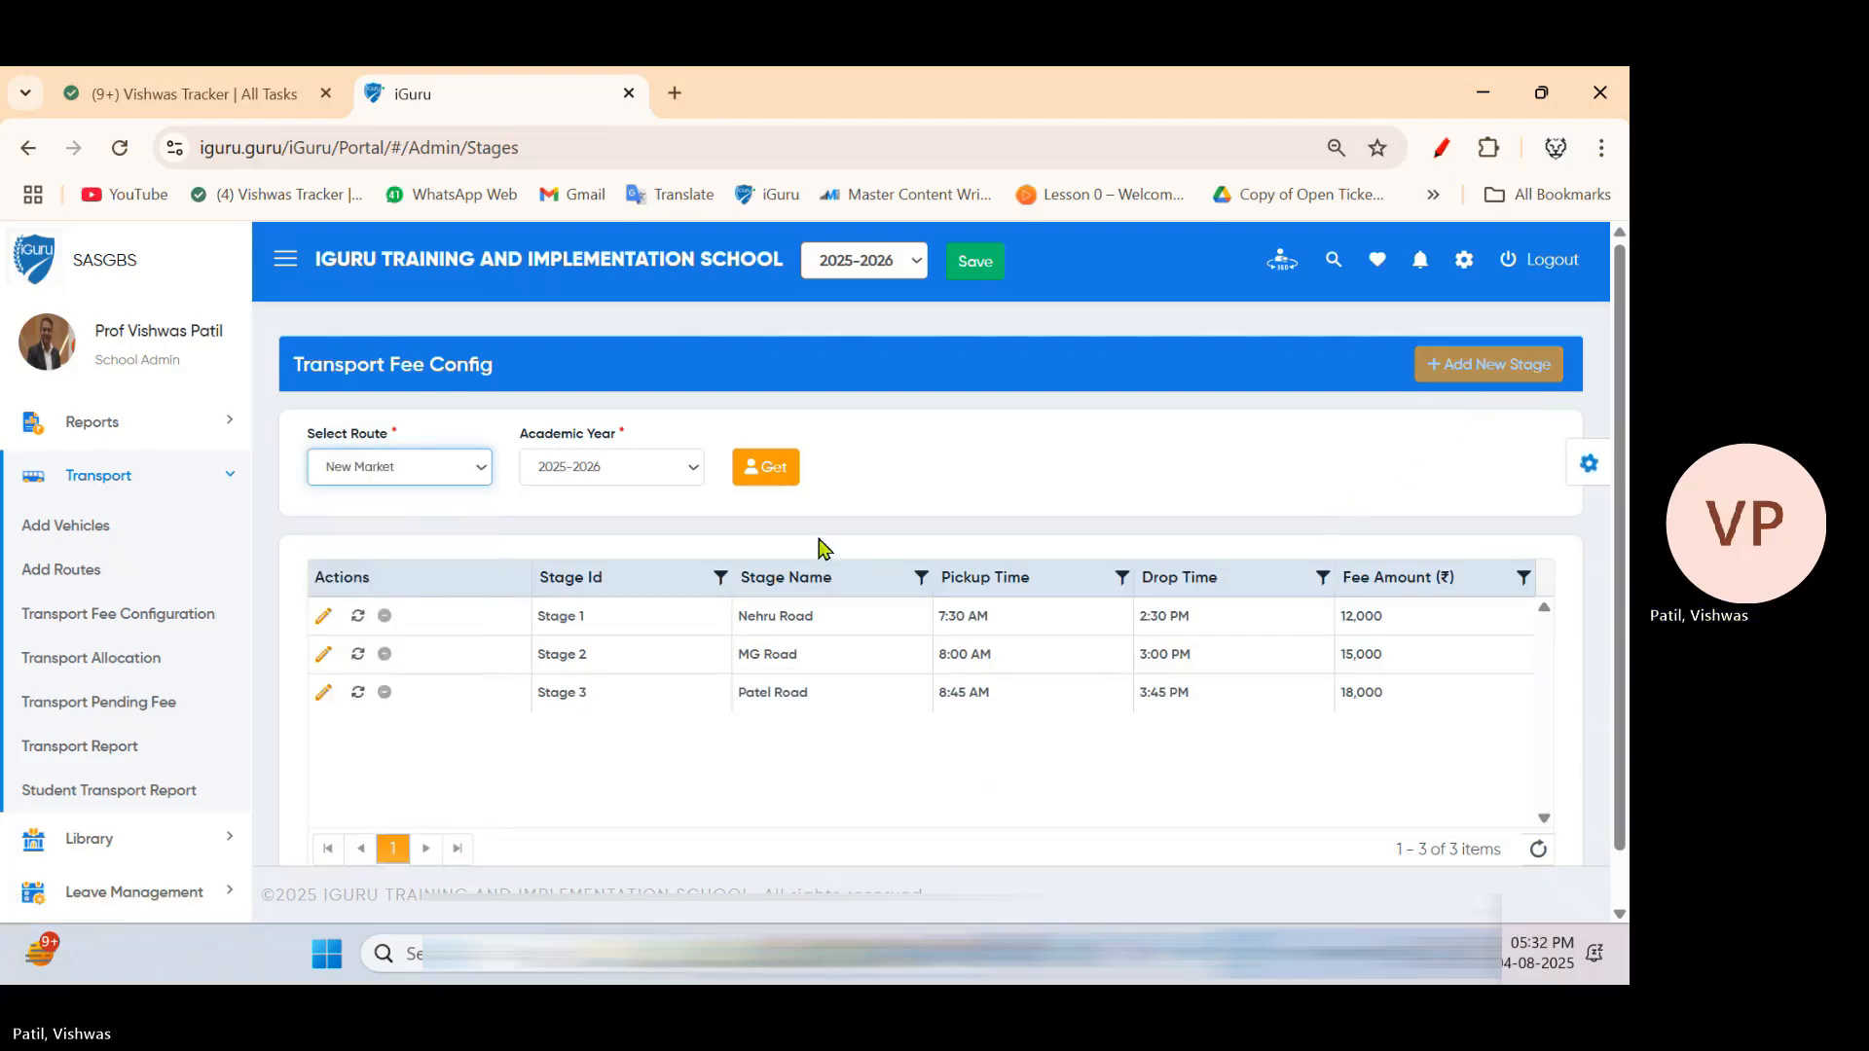
click(780, 476)
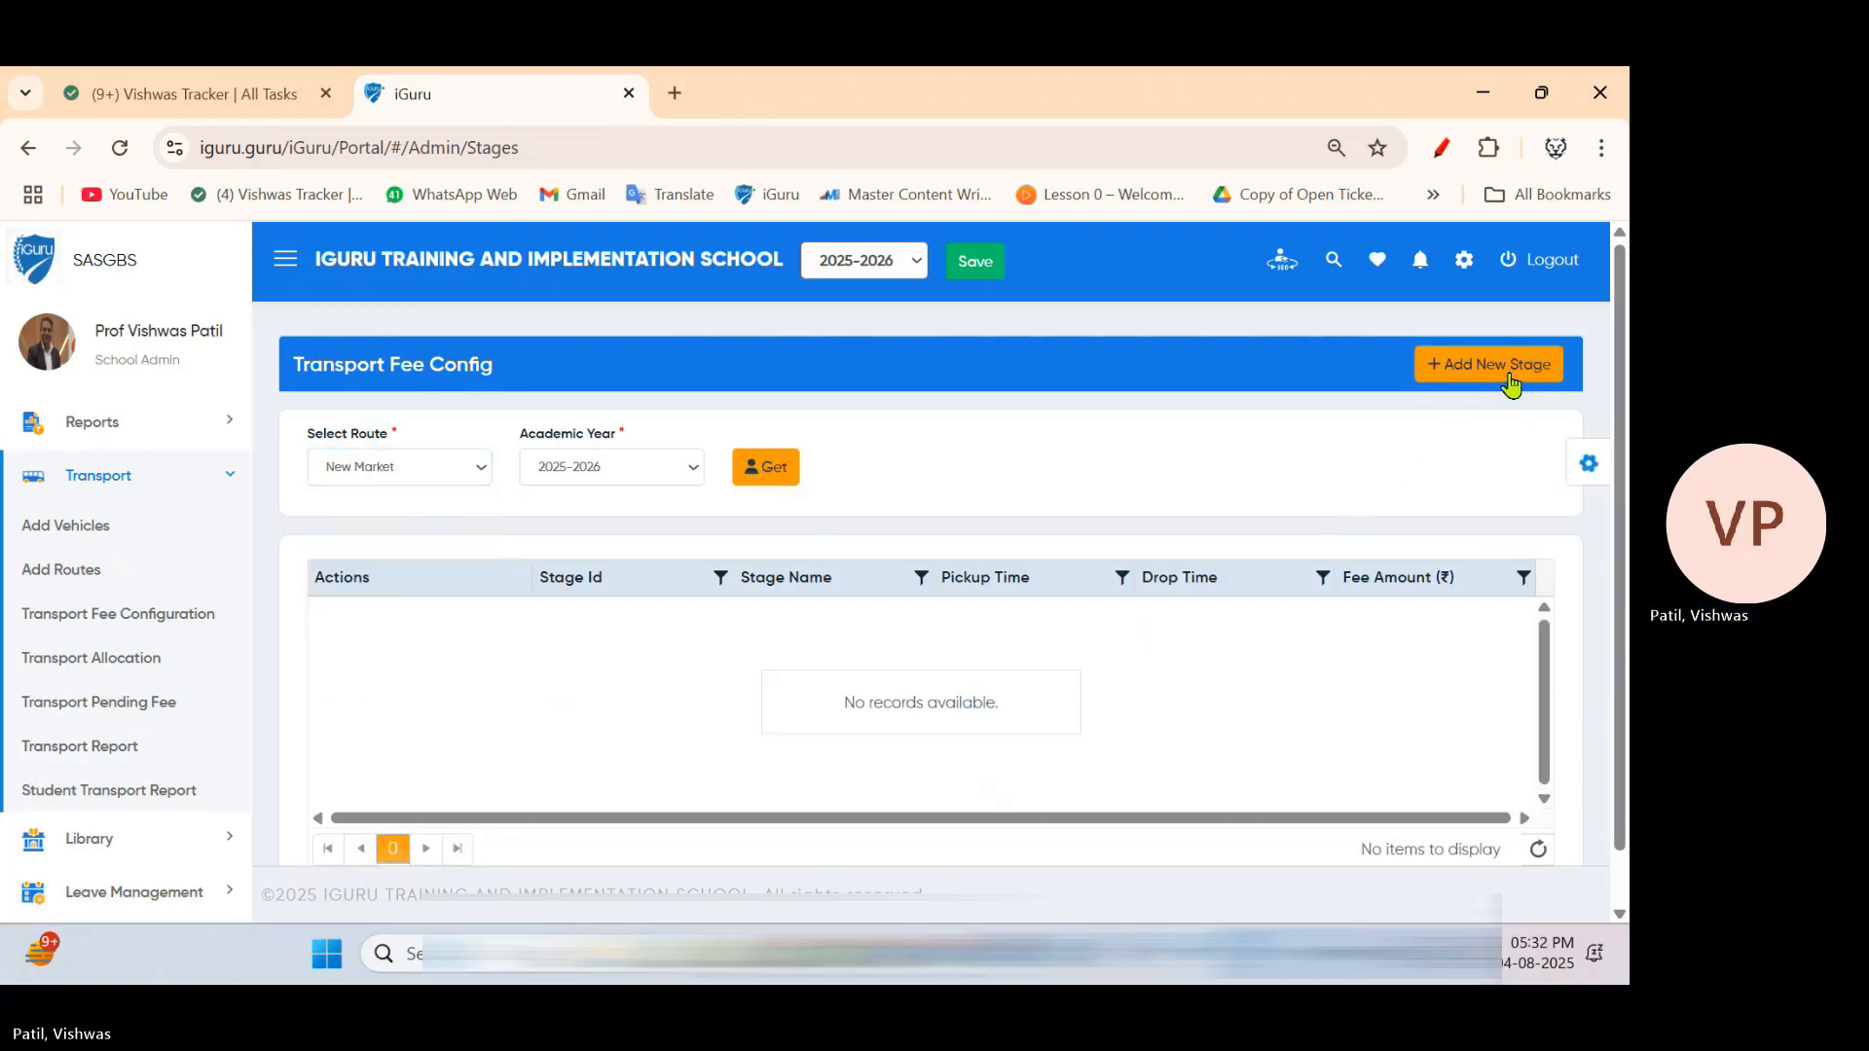
click(1460, 379)
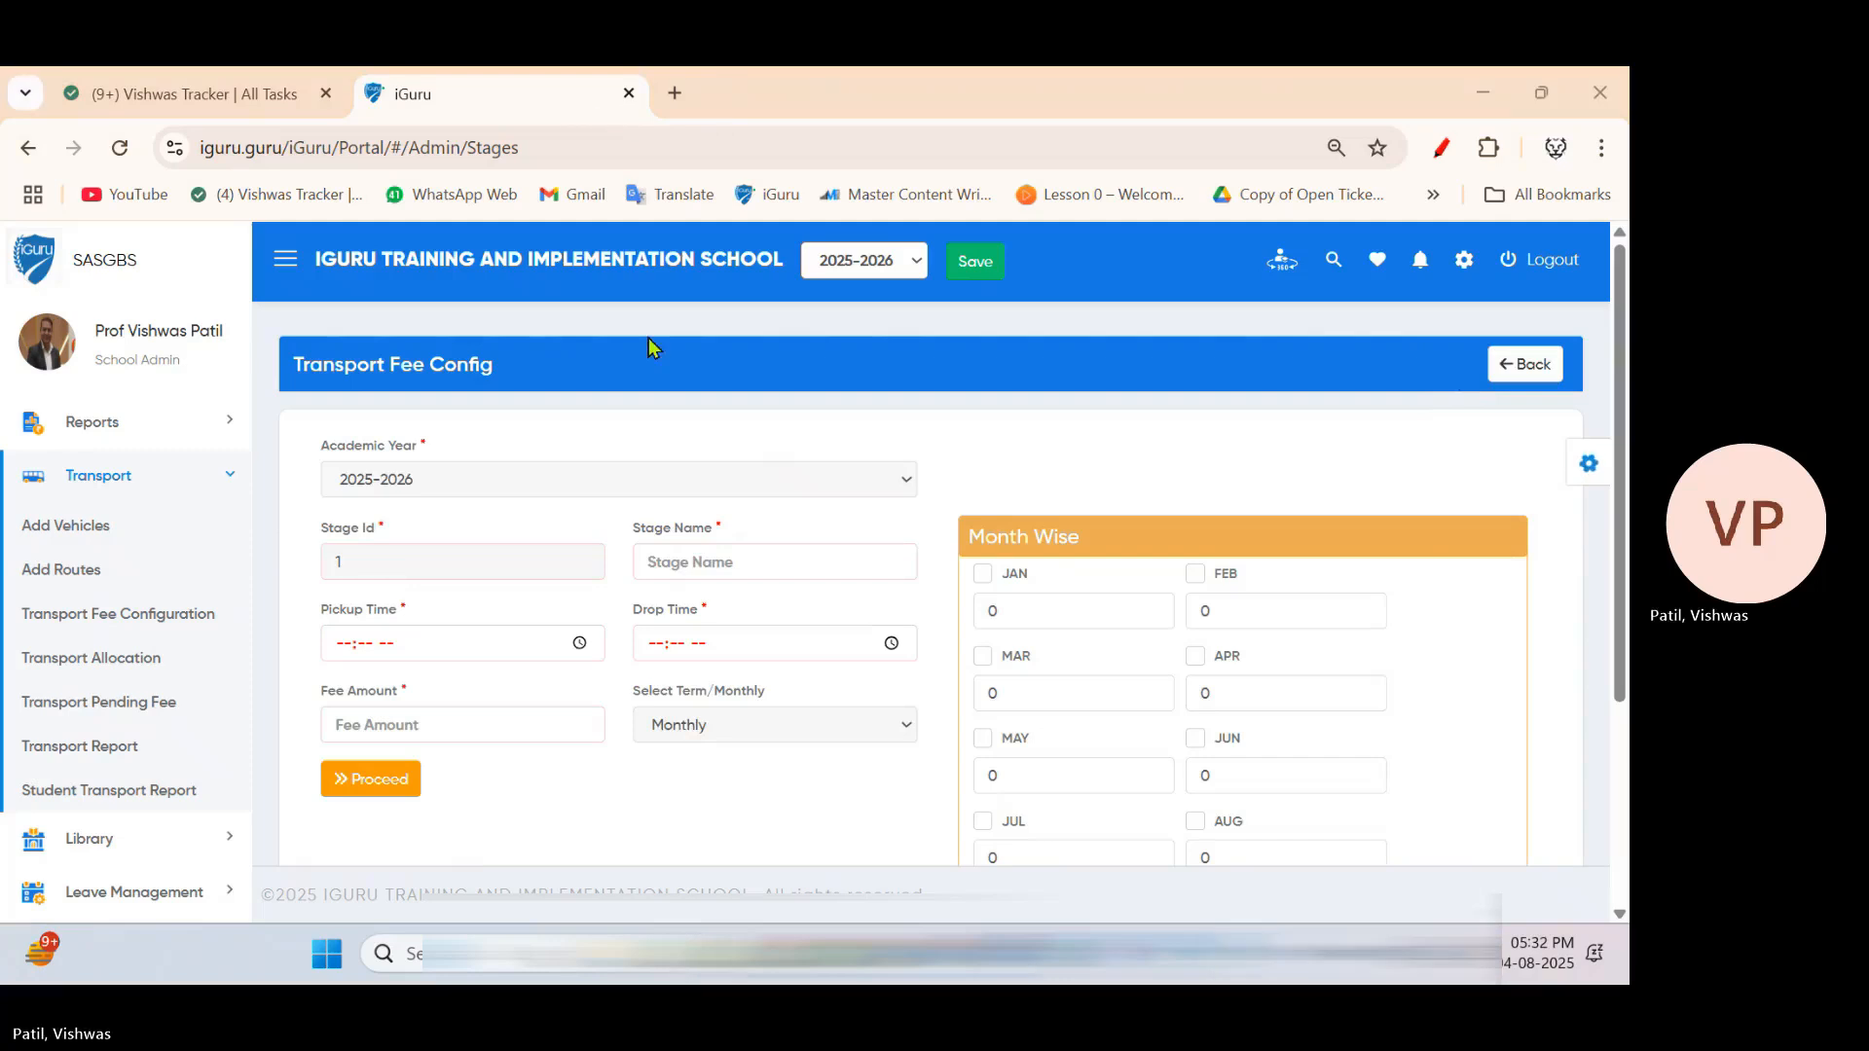
scroll(776, 675, down, 2)
scroll(783, 678, up, 2)
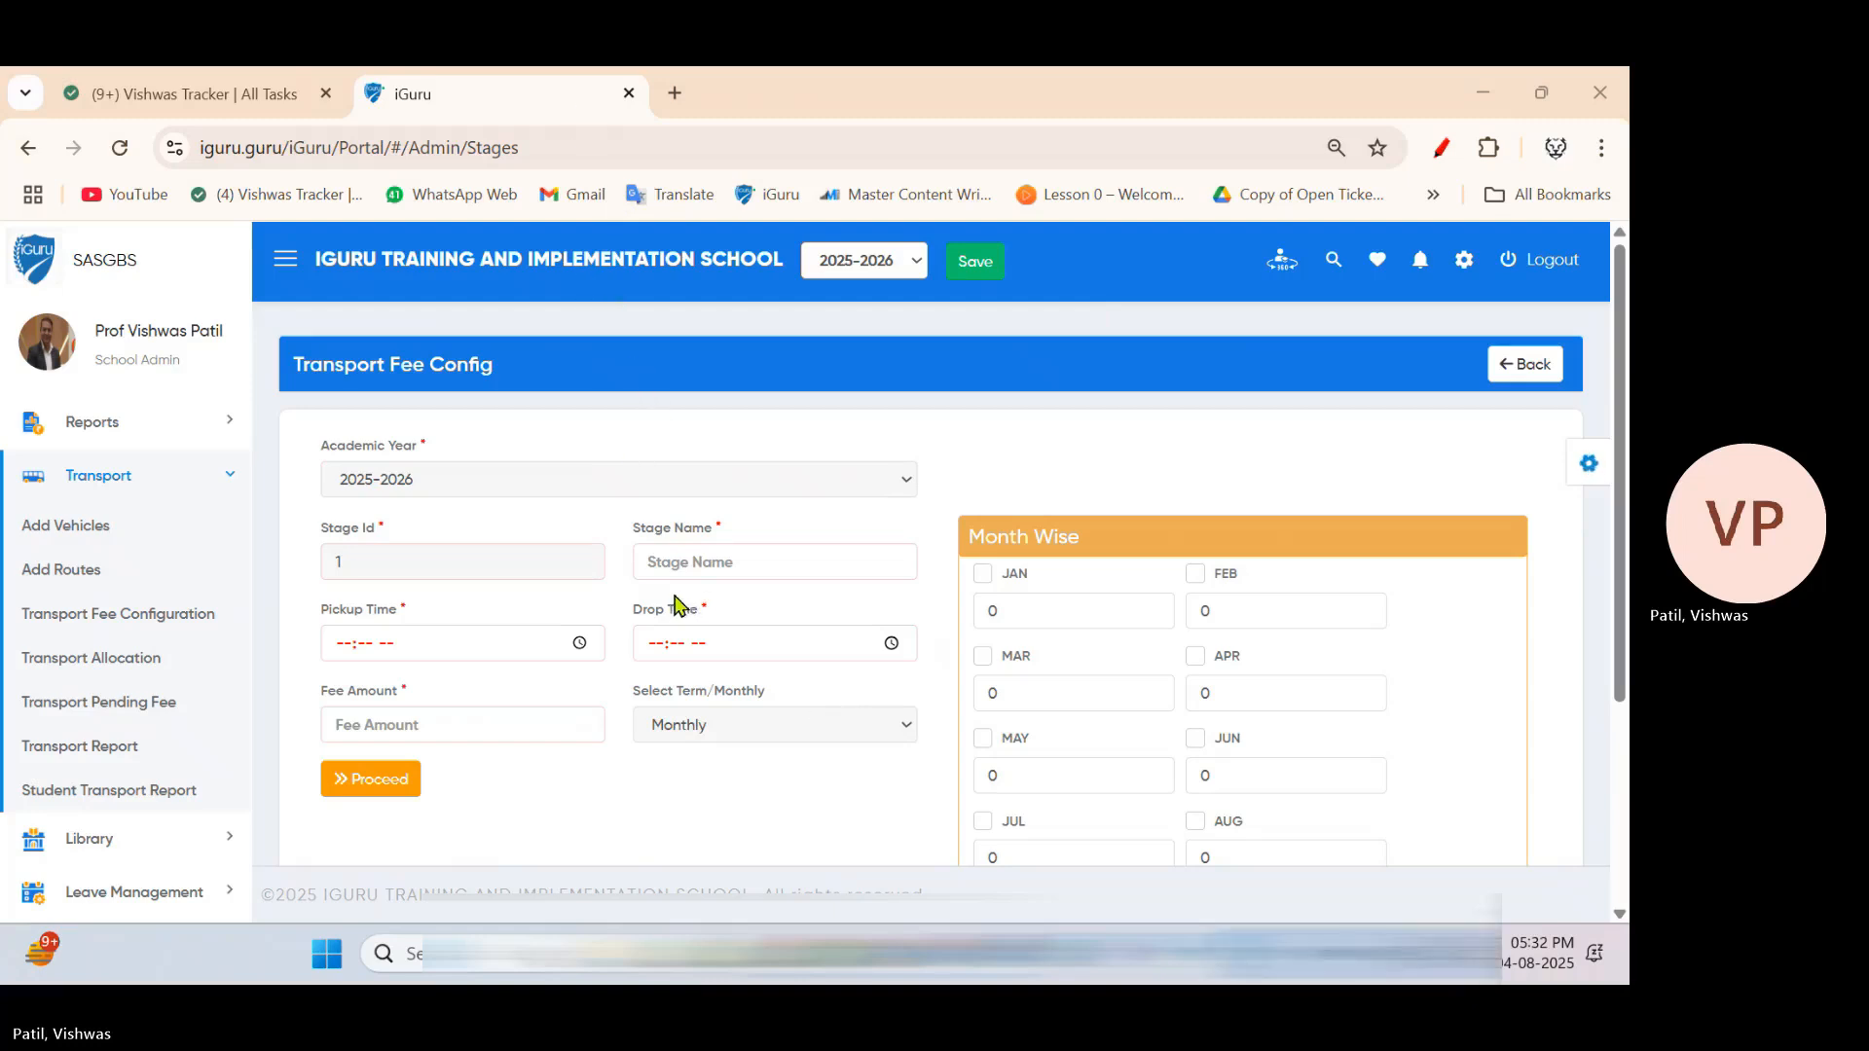
scroll(589, 617, down, 1)
scroll(589, 617, up, 1)
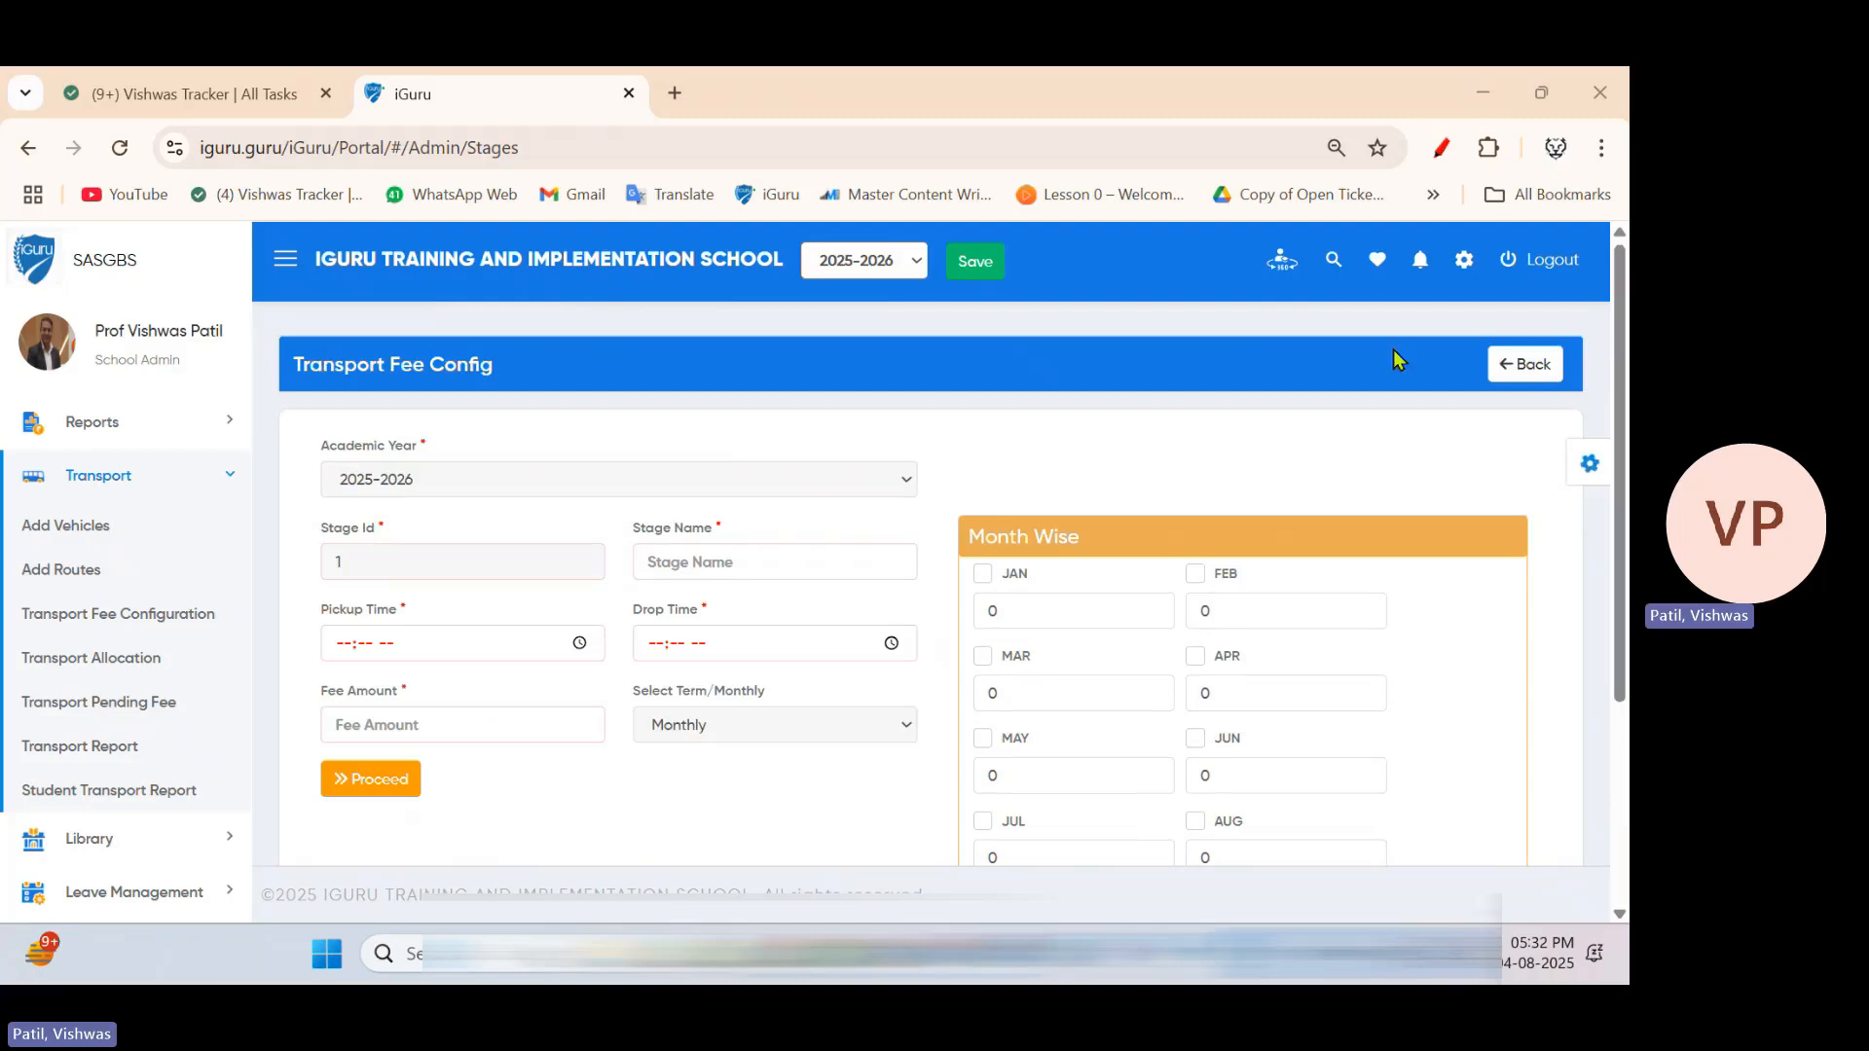
Circle the Stage Id field of the new stage form in red and exit annotation mode
click(1445, 151)
mouse_move(409, 535)
mouse_down()
mouse_move(276, 604)
mouse_move(389, 513)
mouse_up()
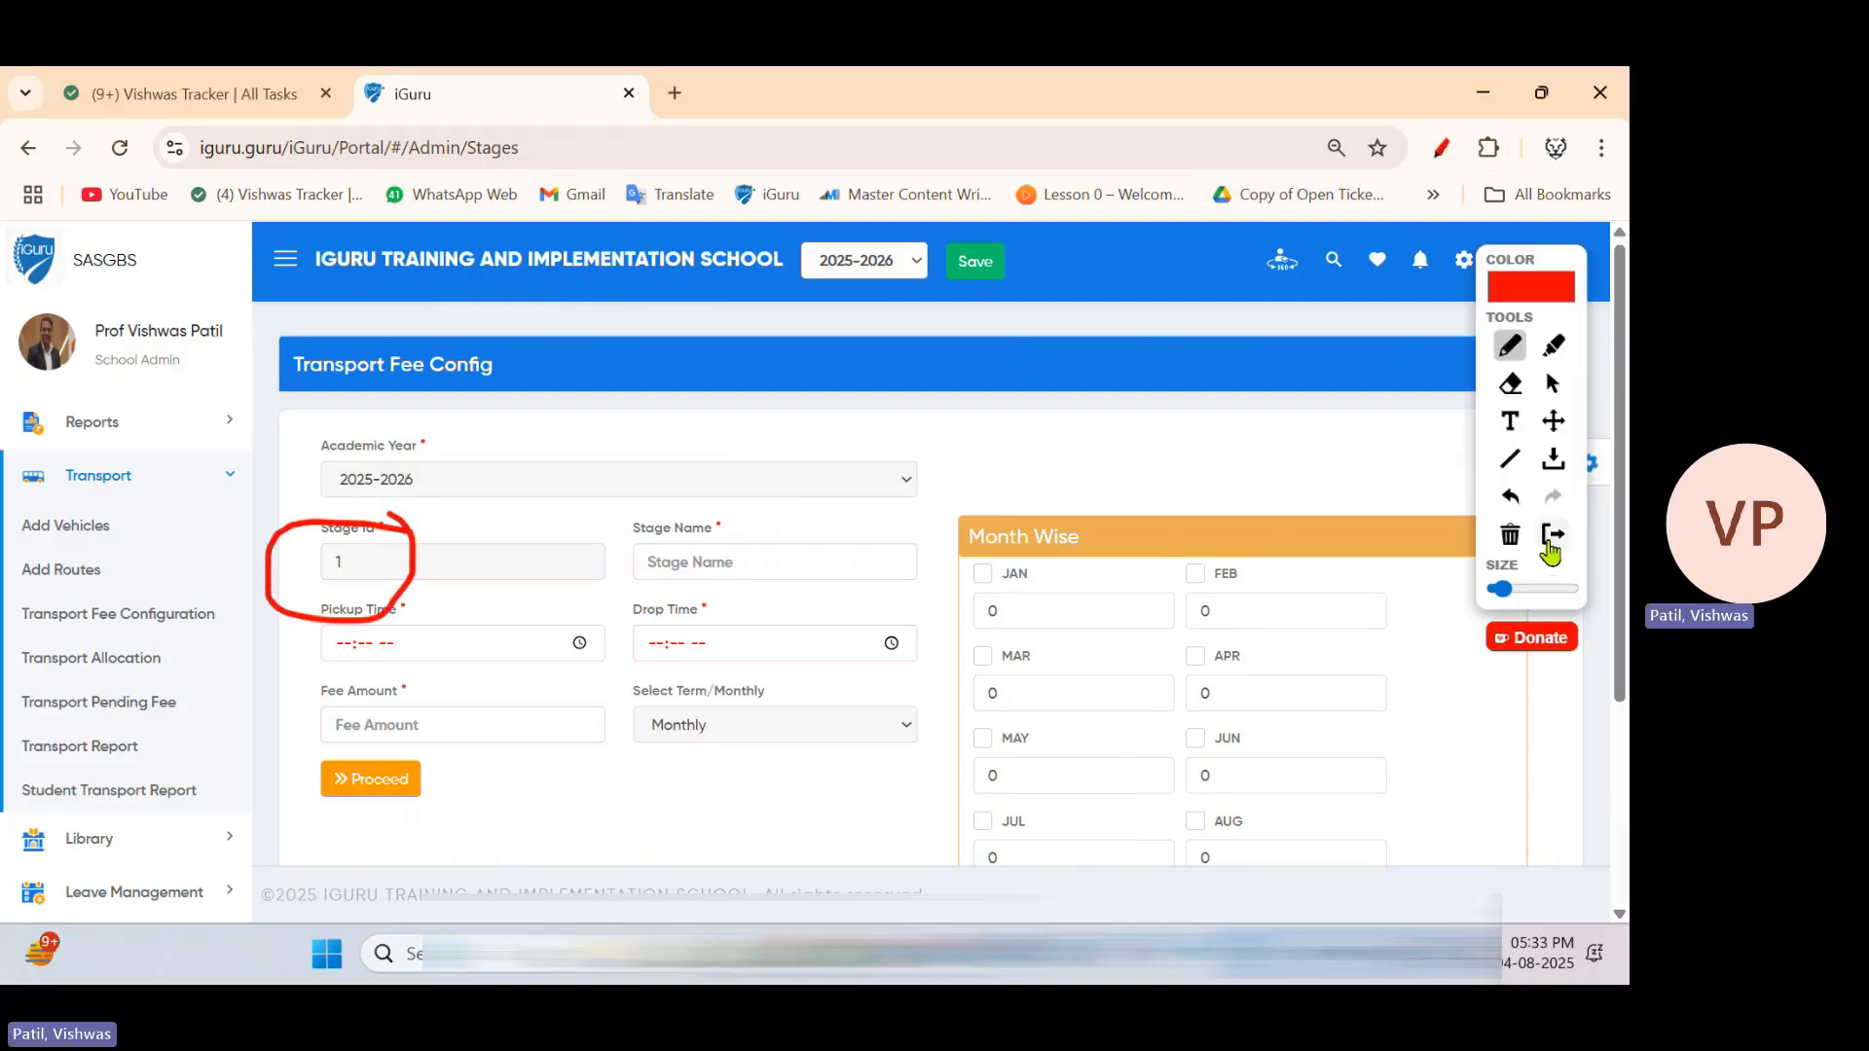
click(1549, 547)
Name the new stage Model Town and set its pickup time to 07:30 AM and drop time to 02:30 PM
click(766, 563)
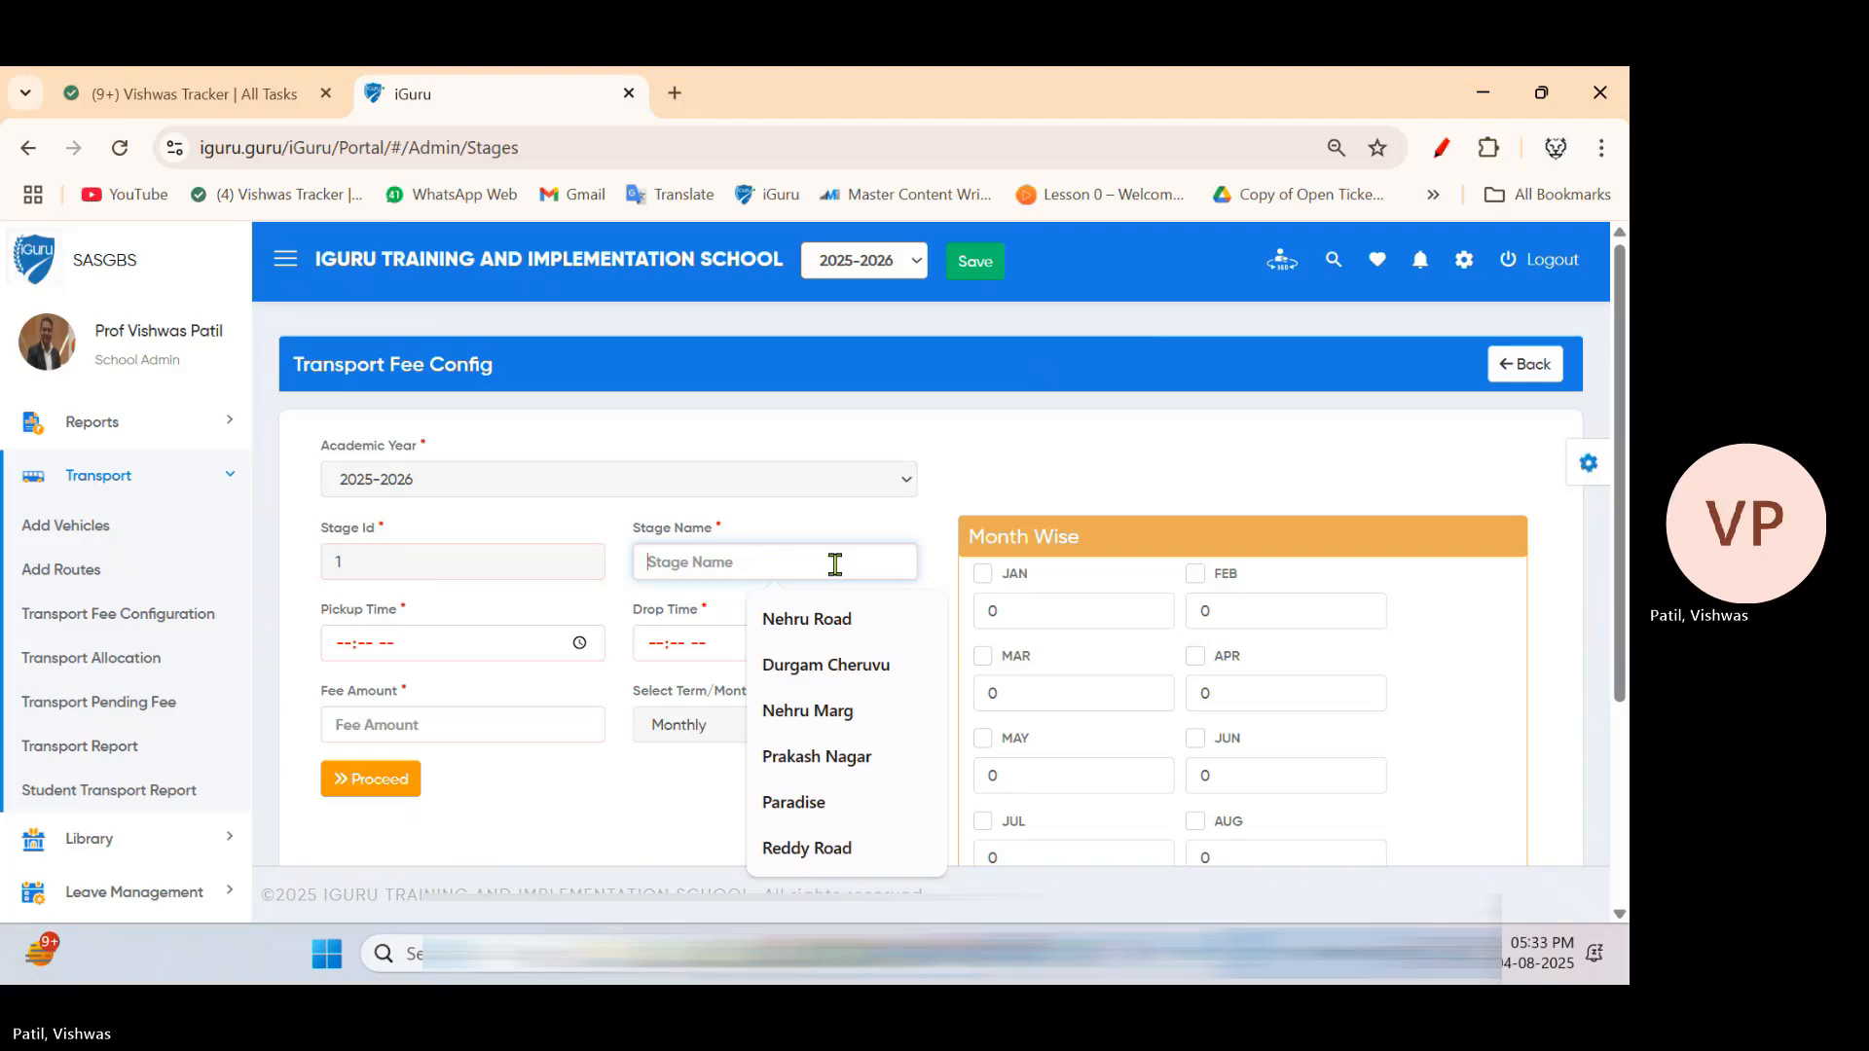
text(Model Town)
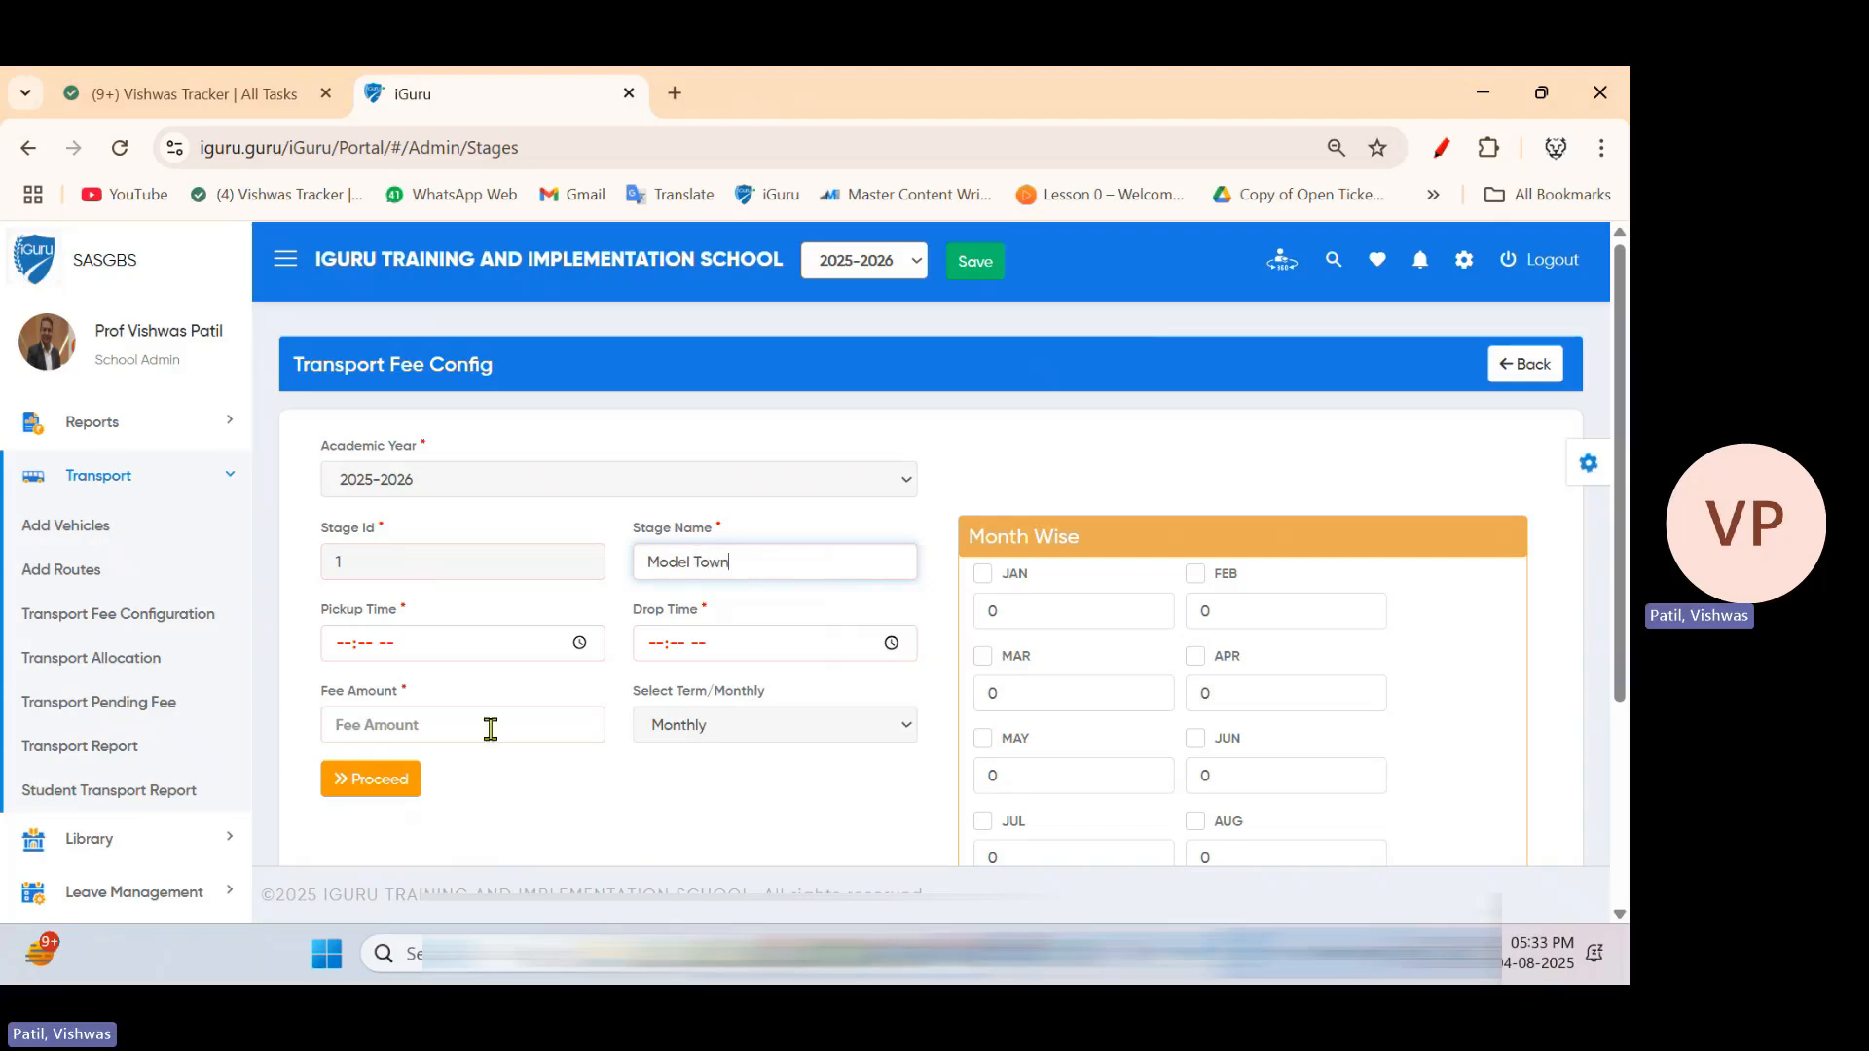
click(354, 645)
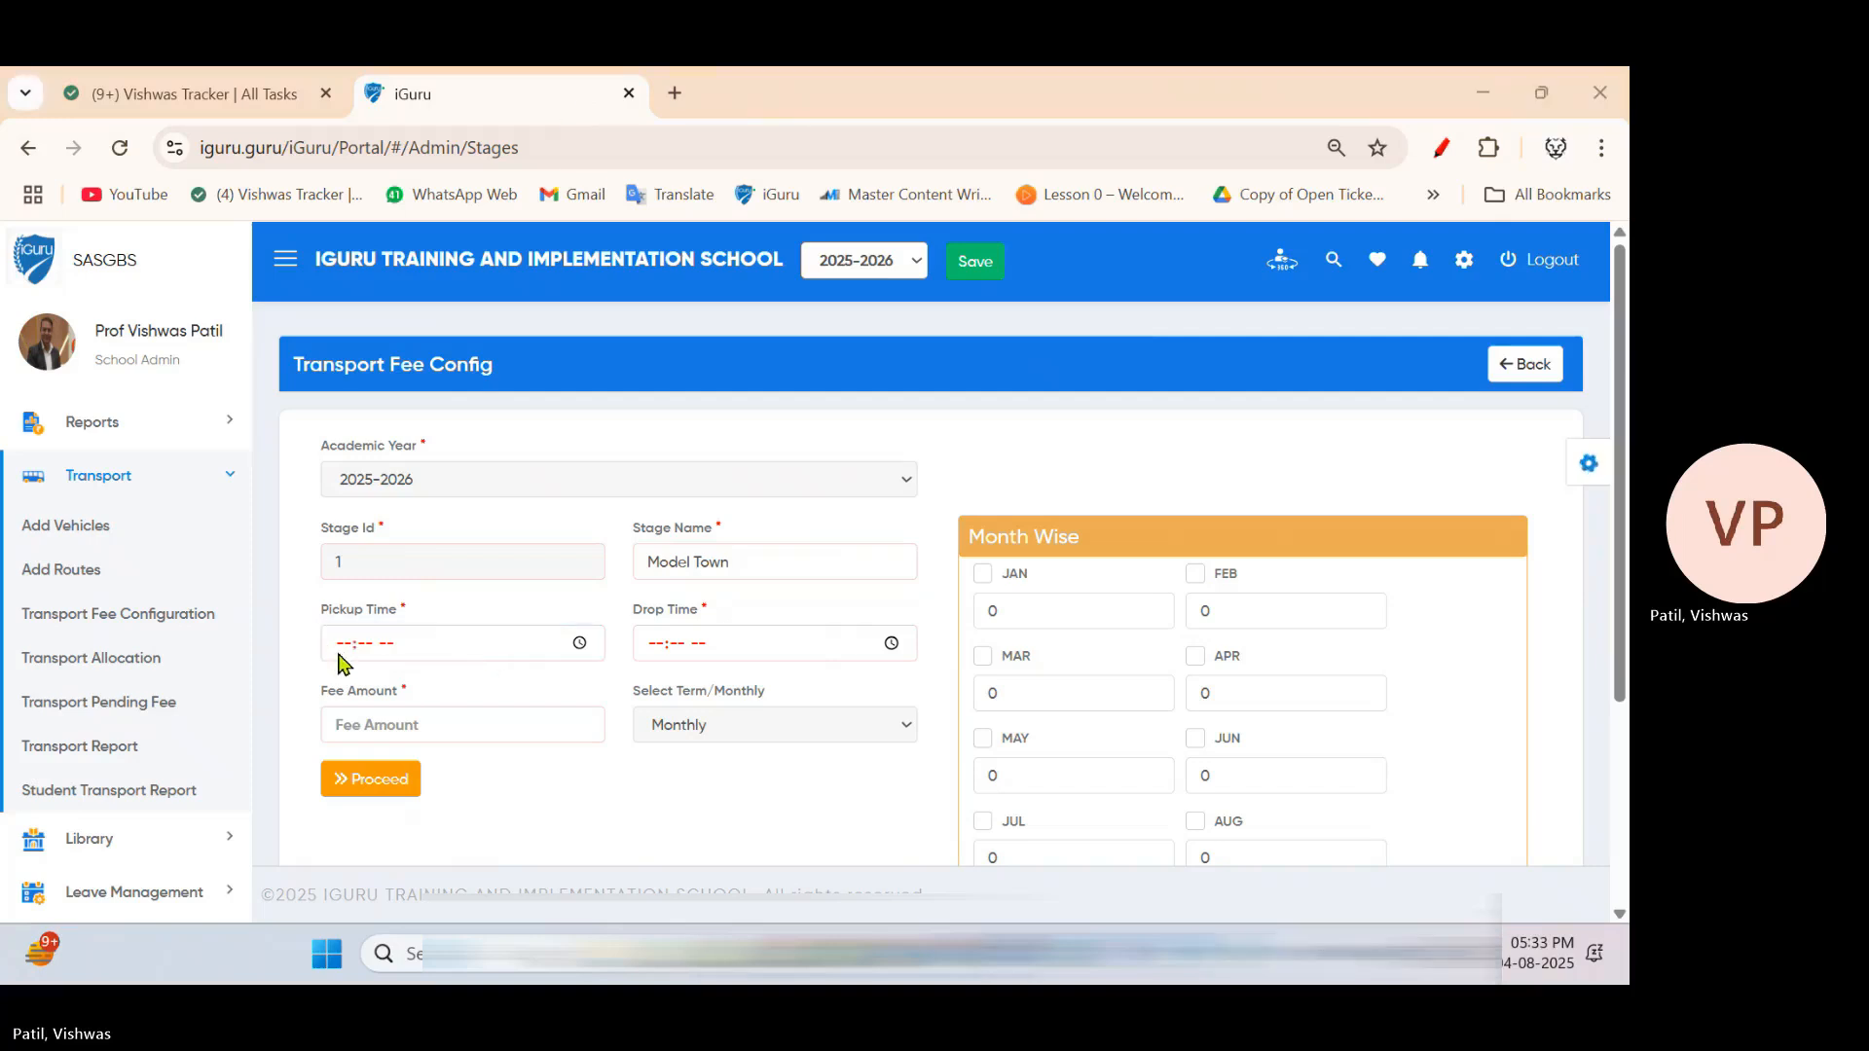
text(07:30 AM)
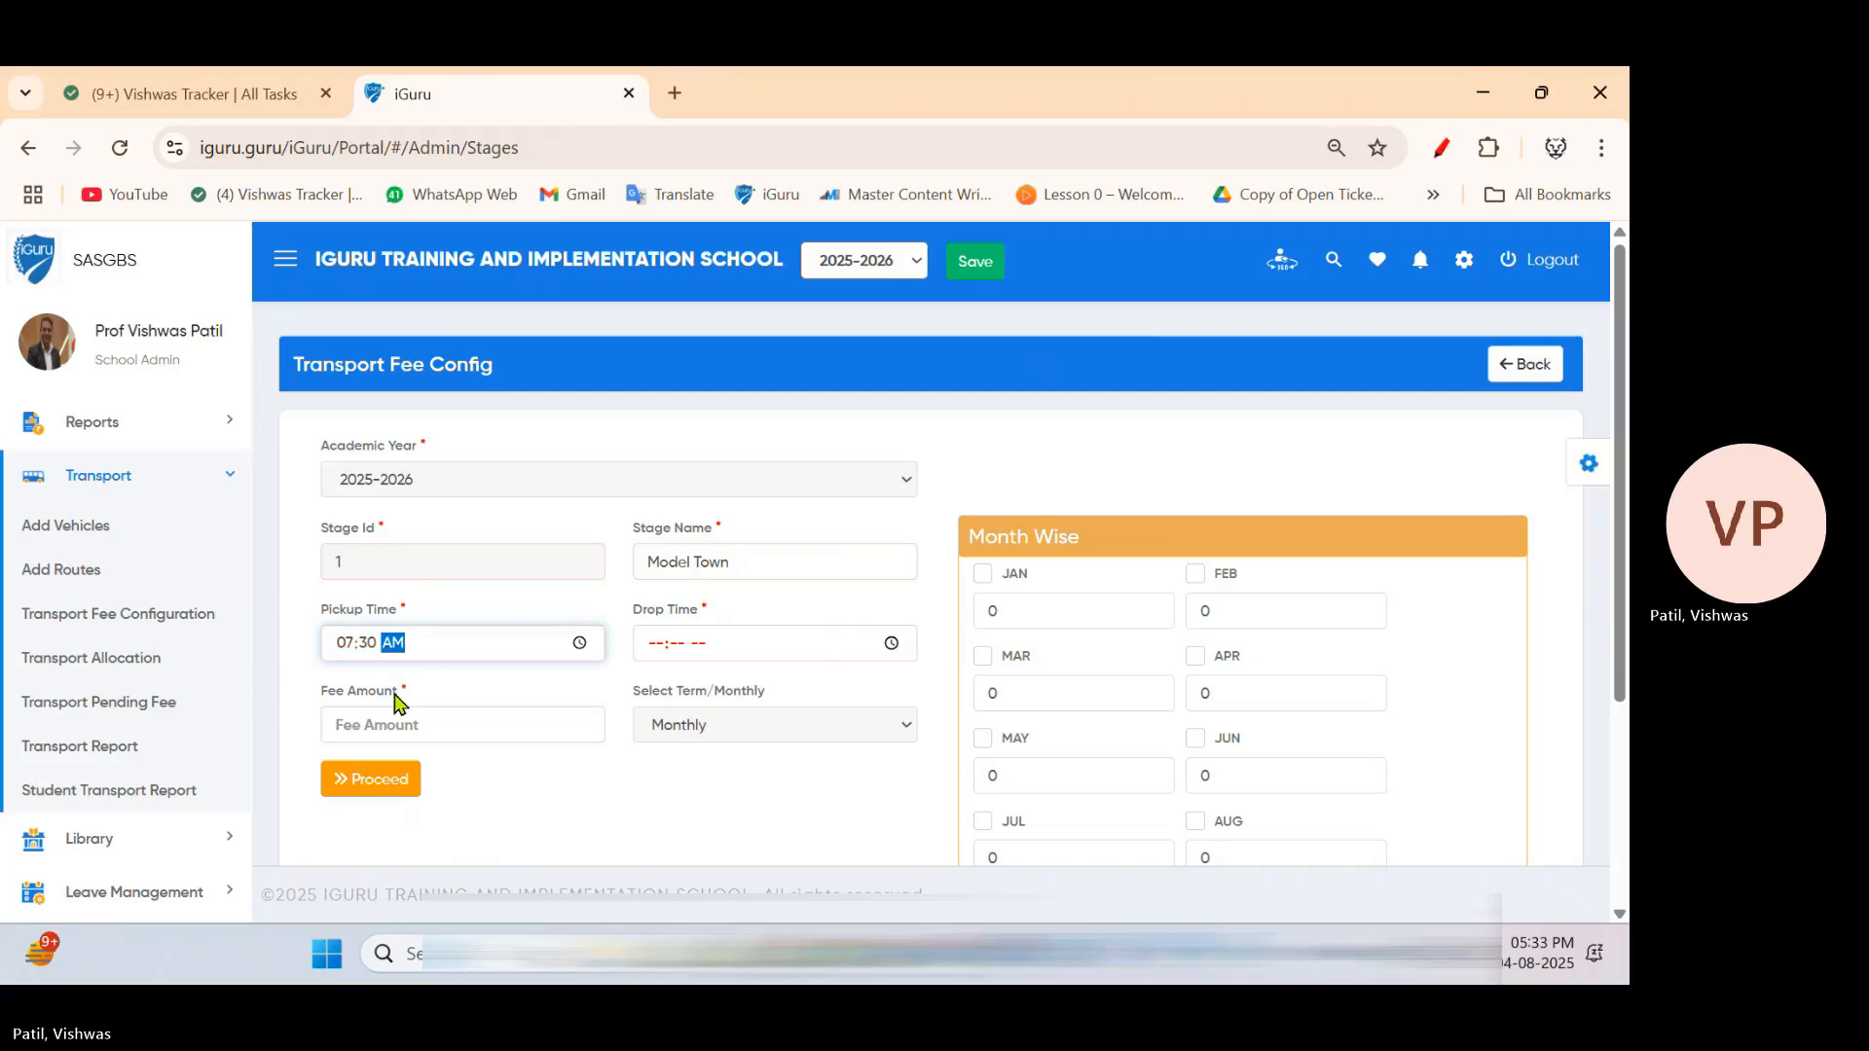
click(656, 647)
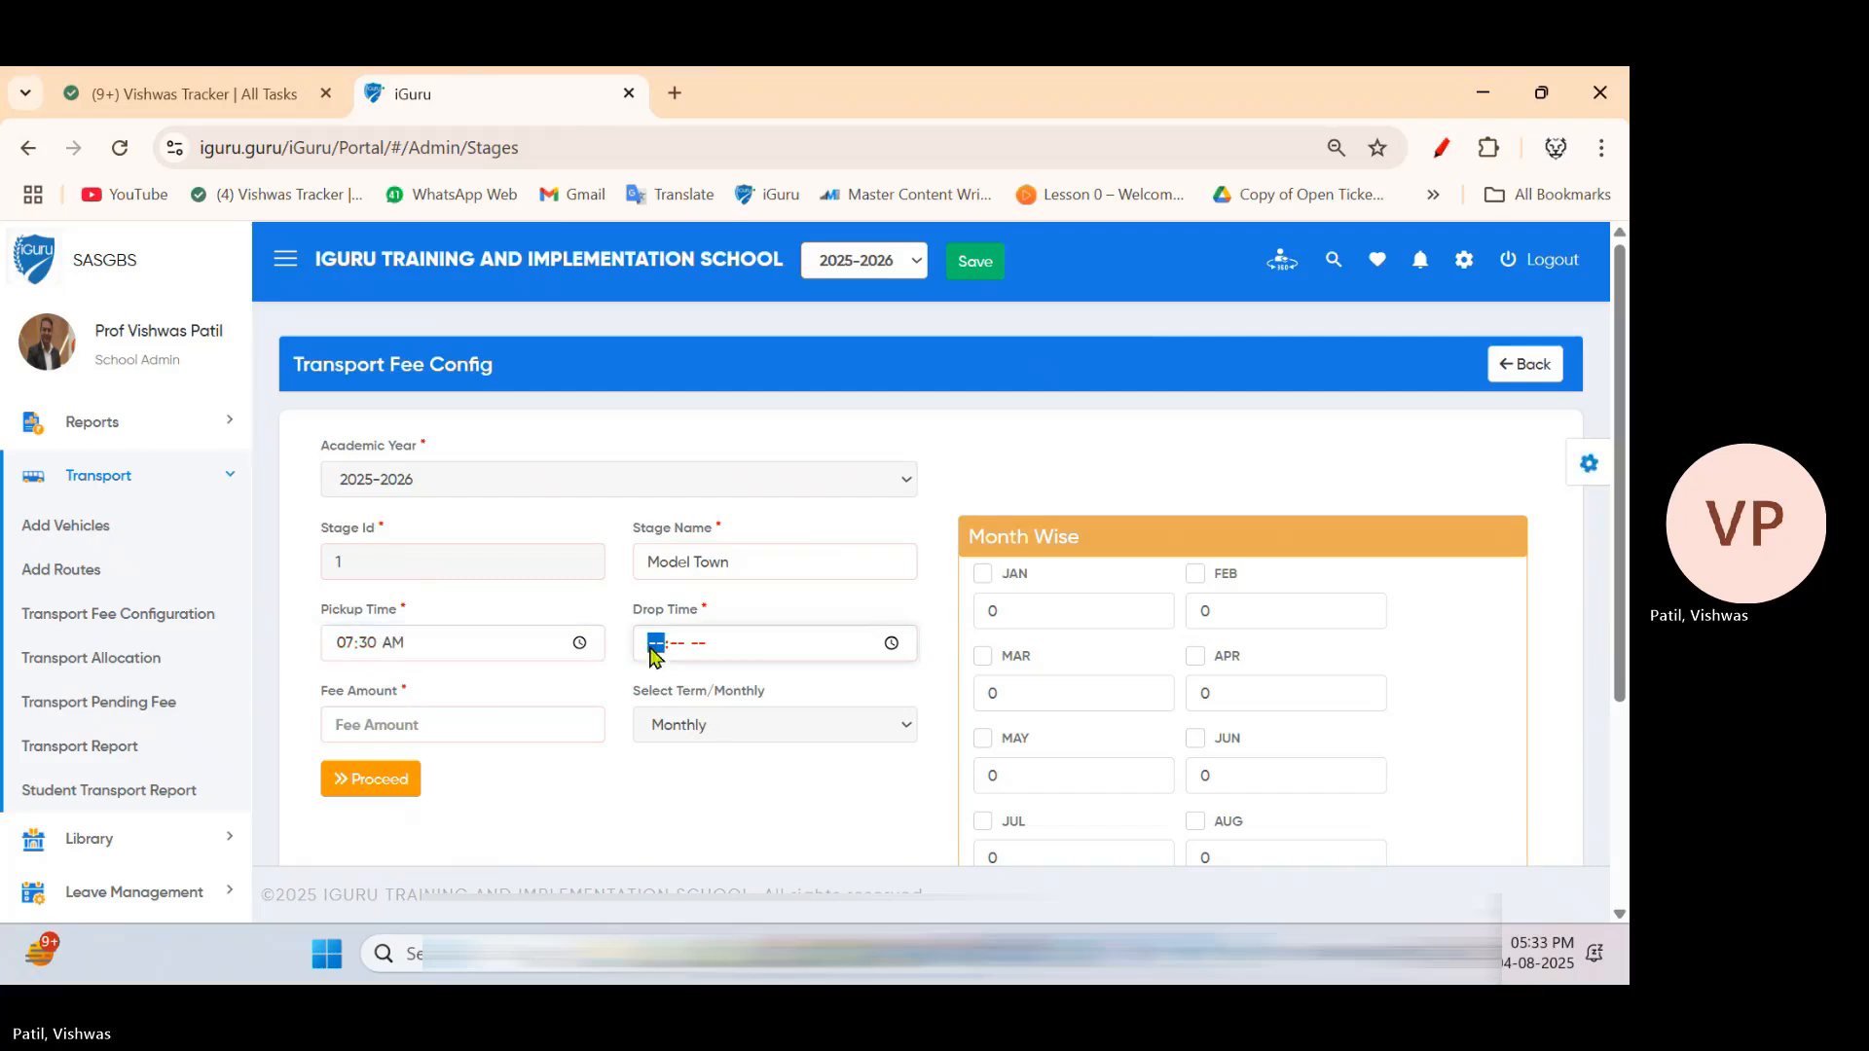
text(2:)
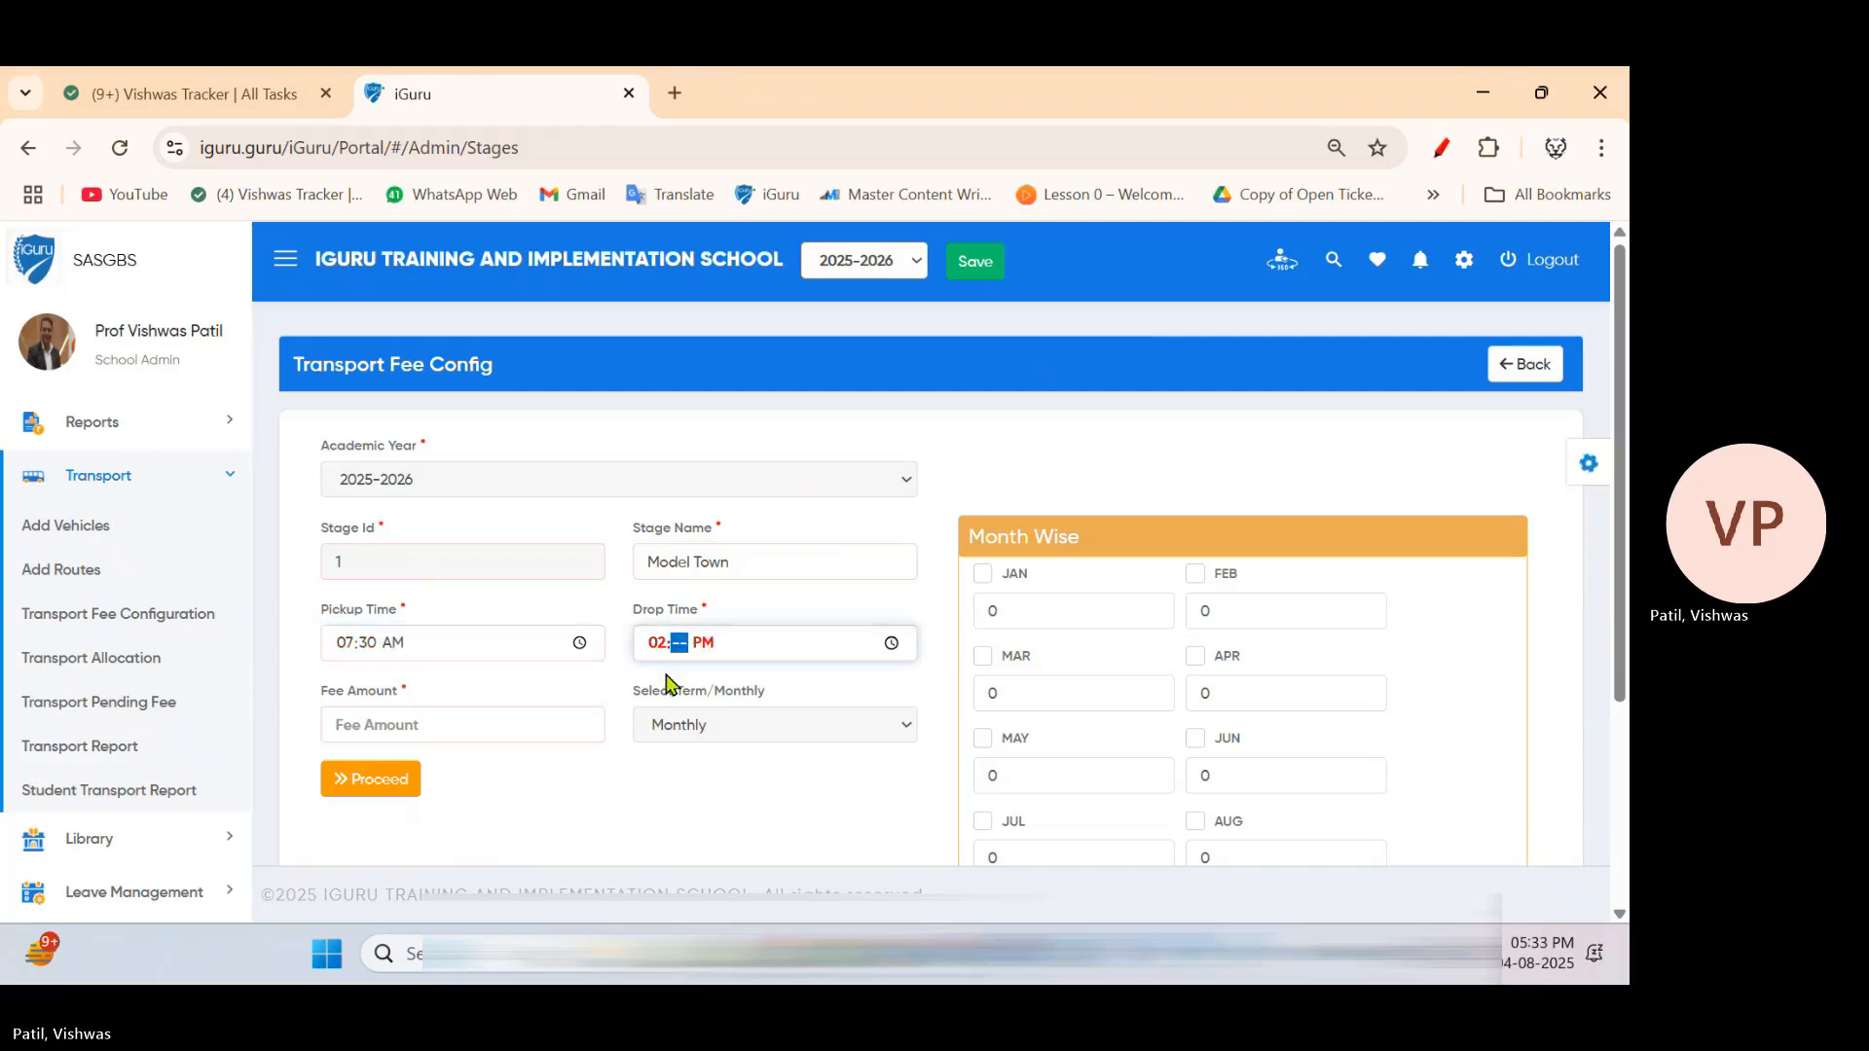
text(30)
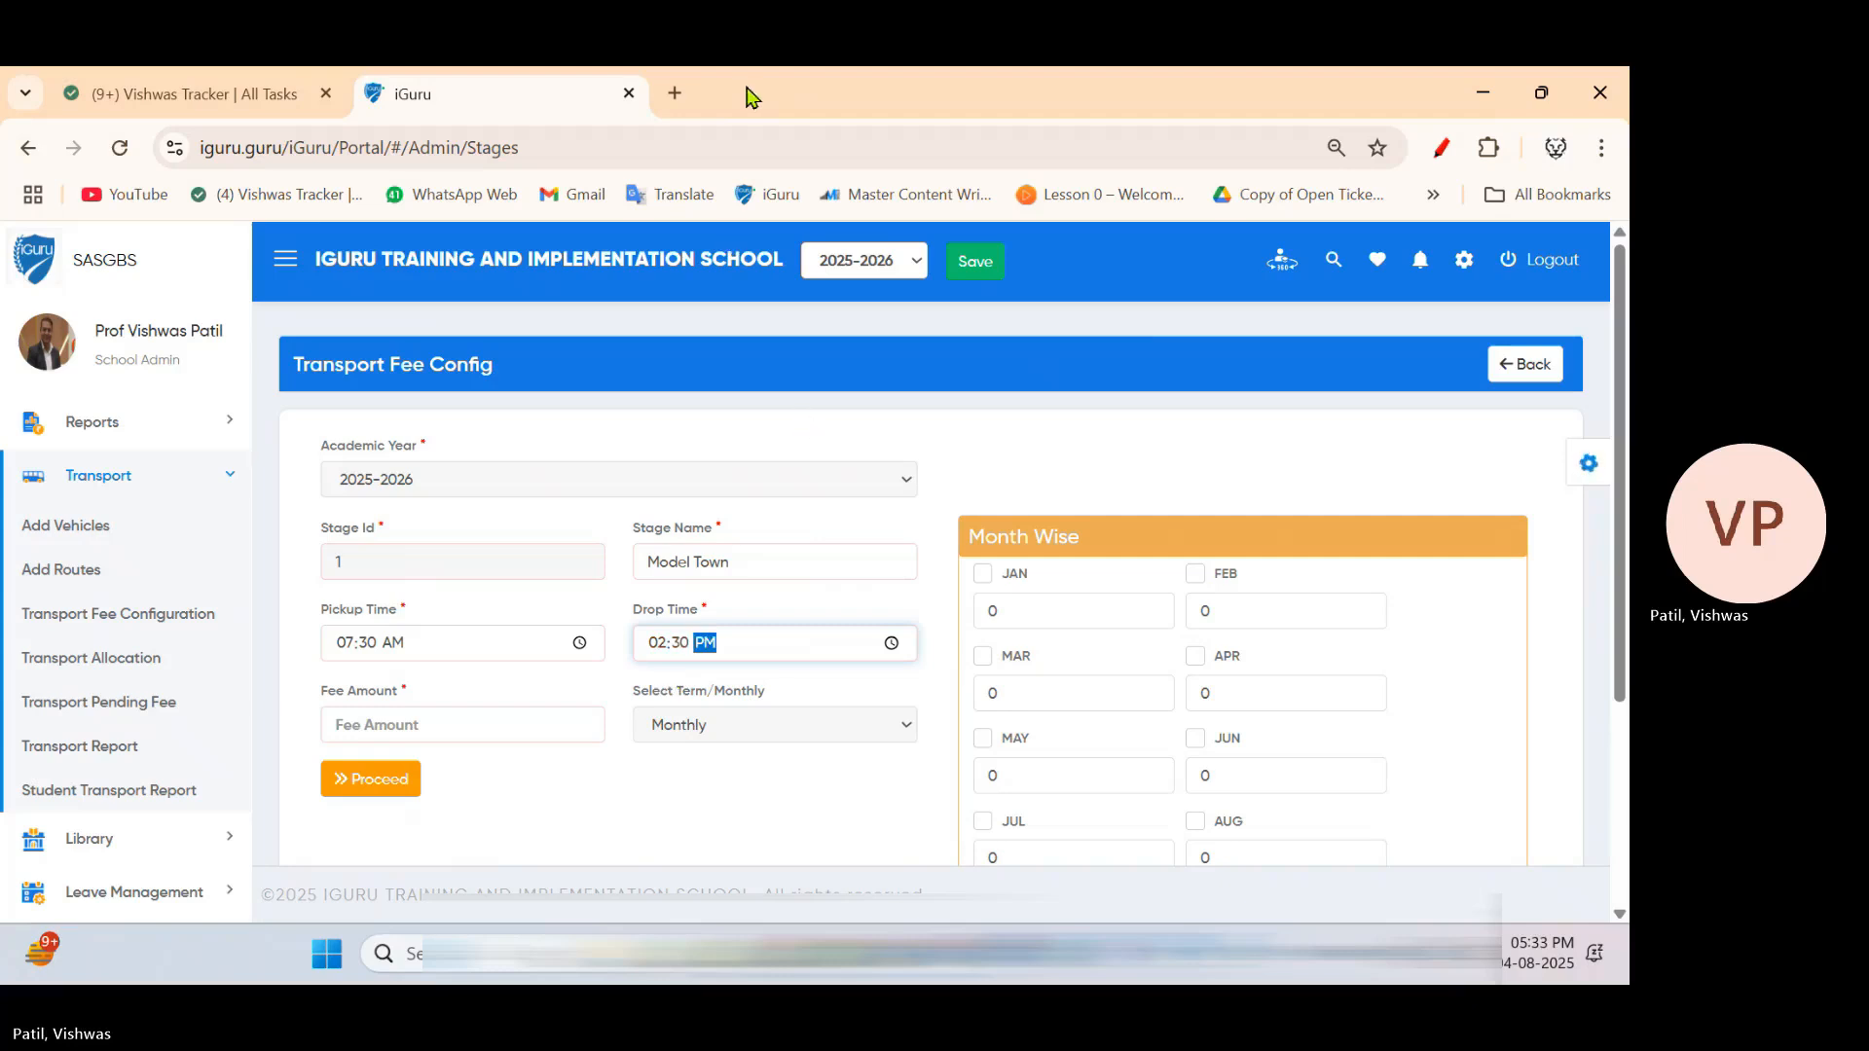
click(584, 111)
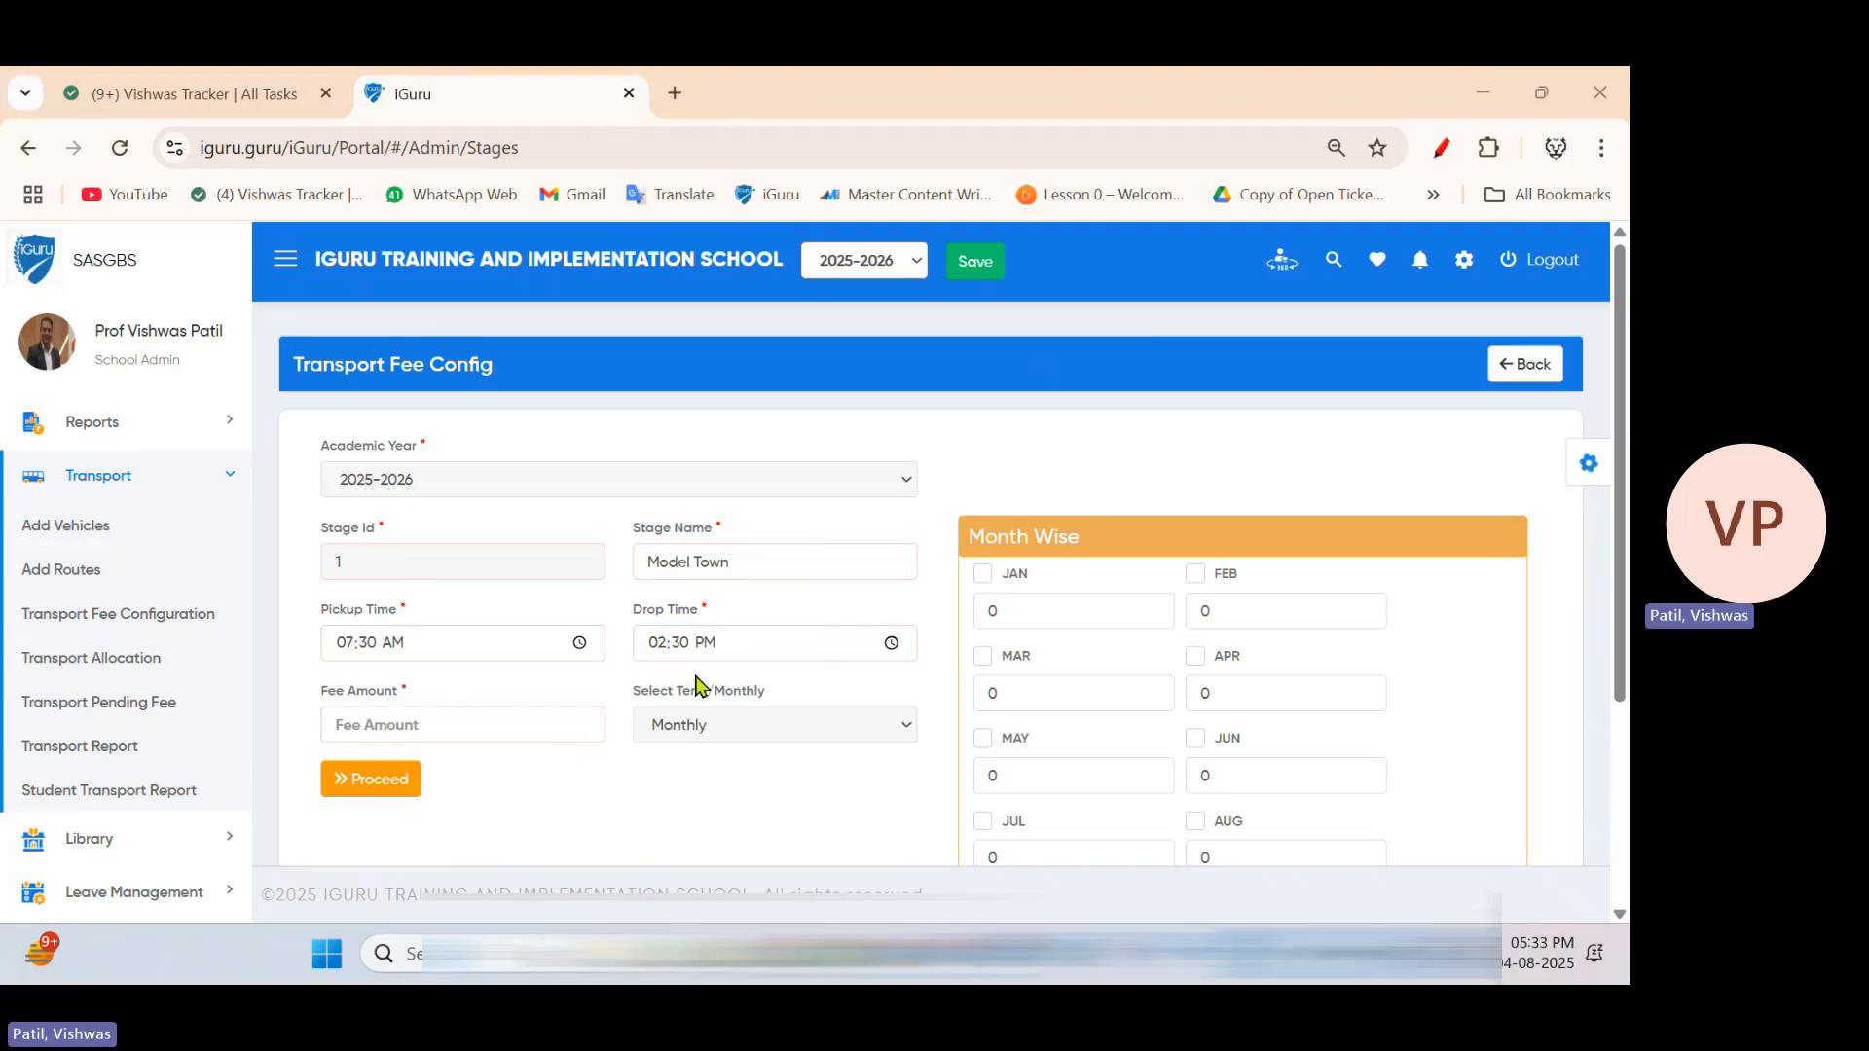
Set the Model Town stage's fee amount to 120000 and distribute it across the months
click(457, 735)
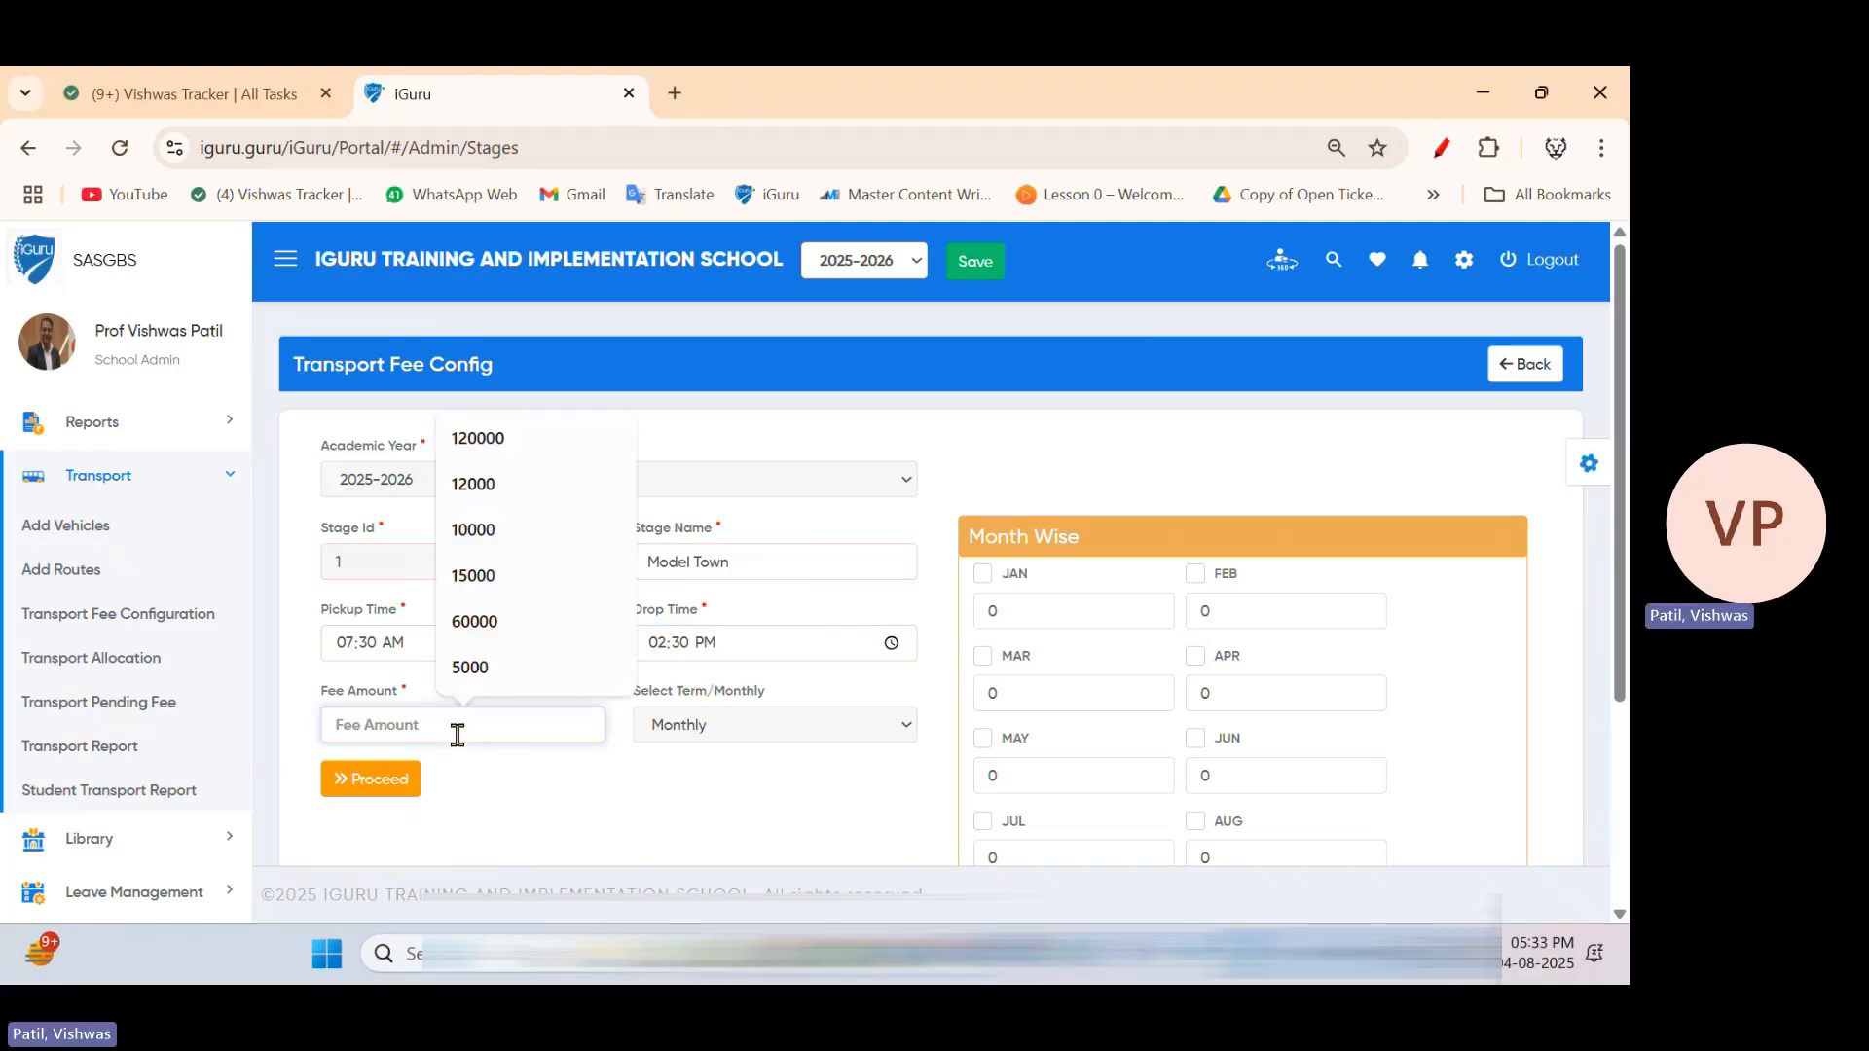
click(535, 446)
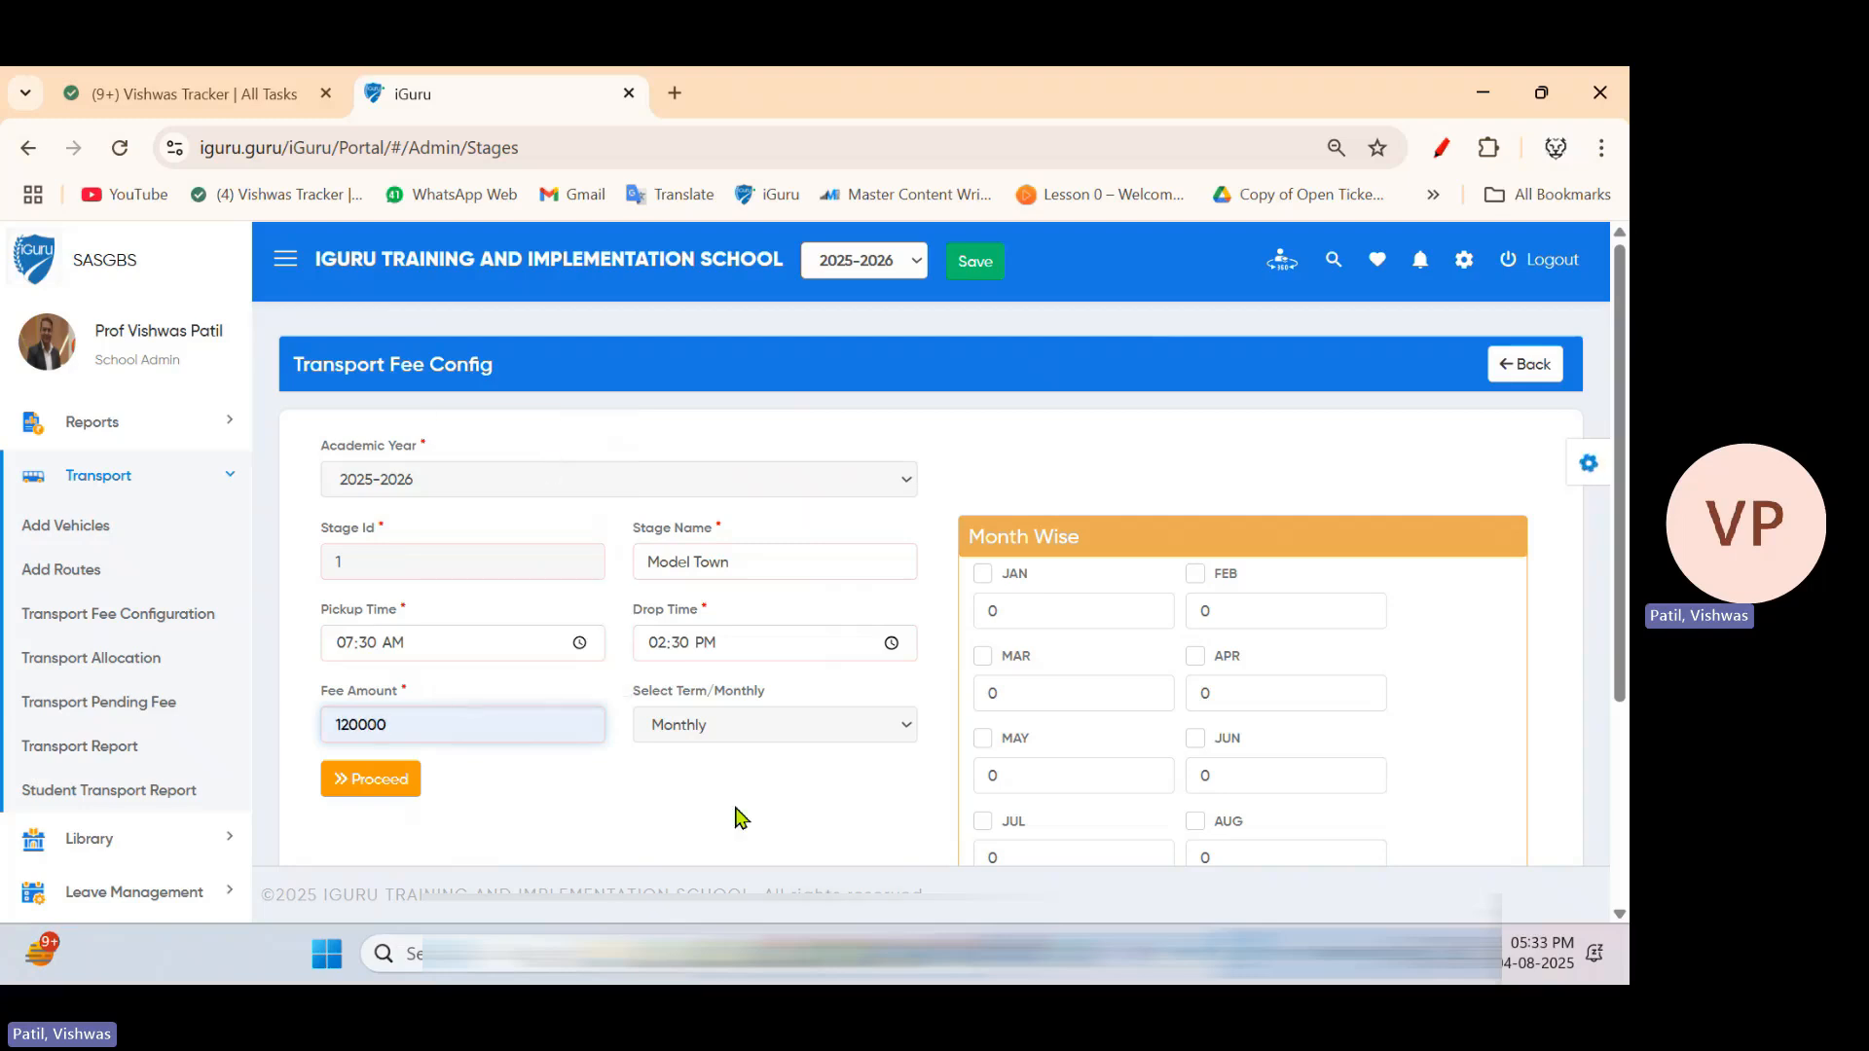
scroll(740, 817, down, 2)
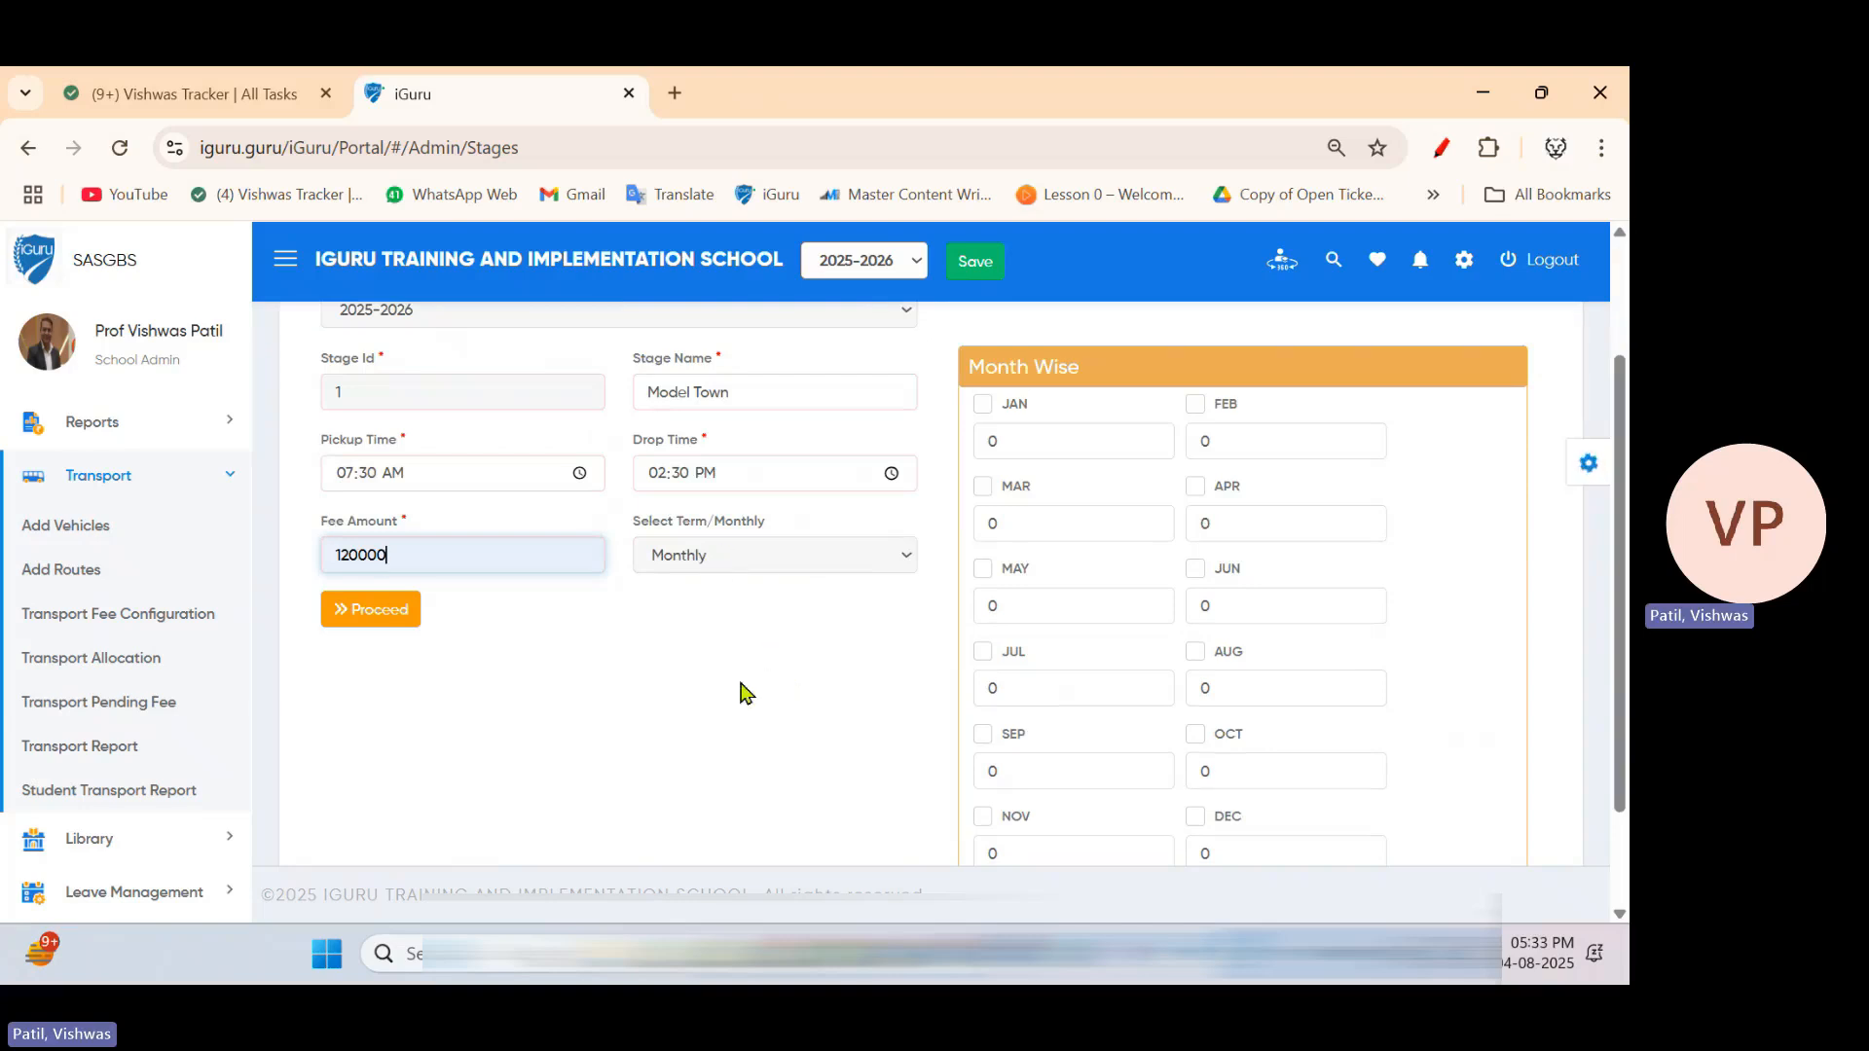
click(375, 613)
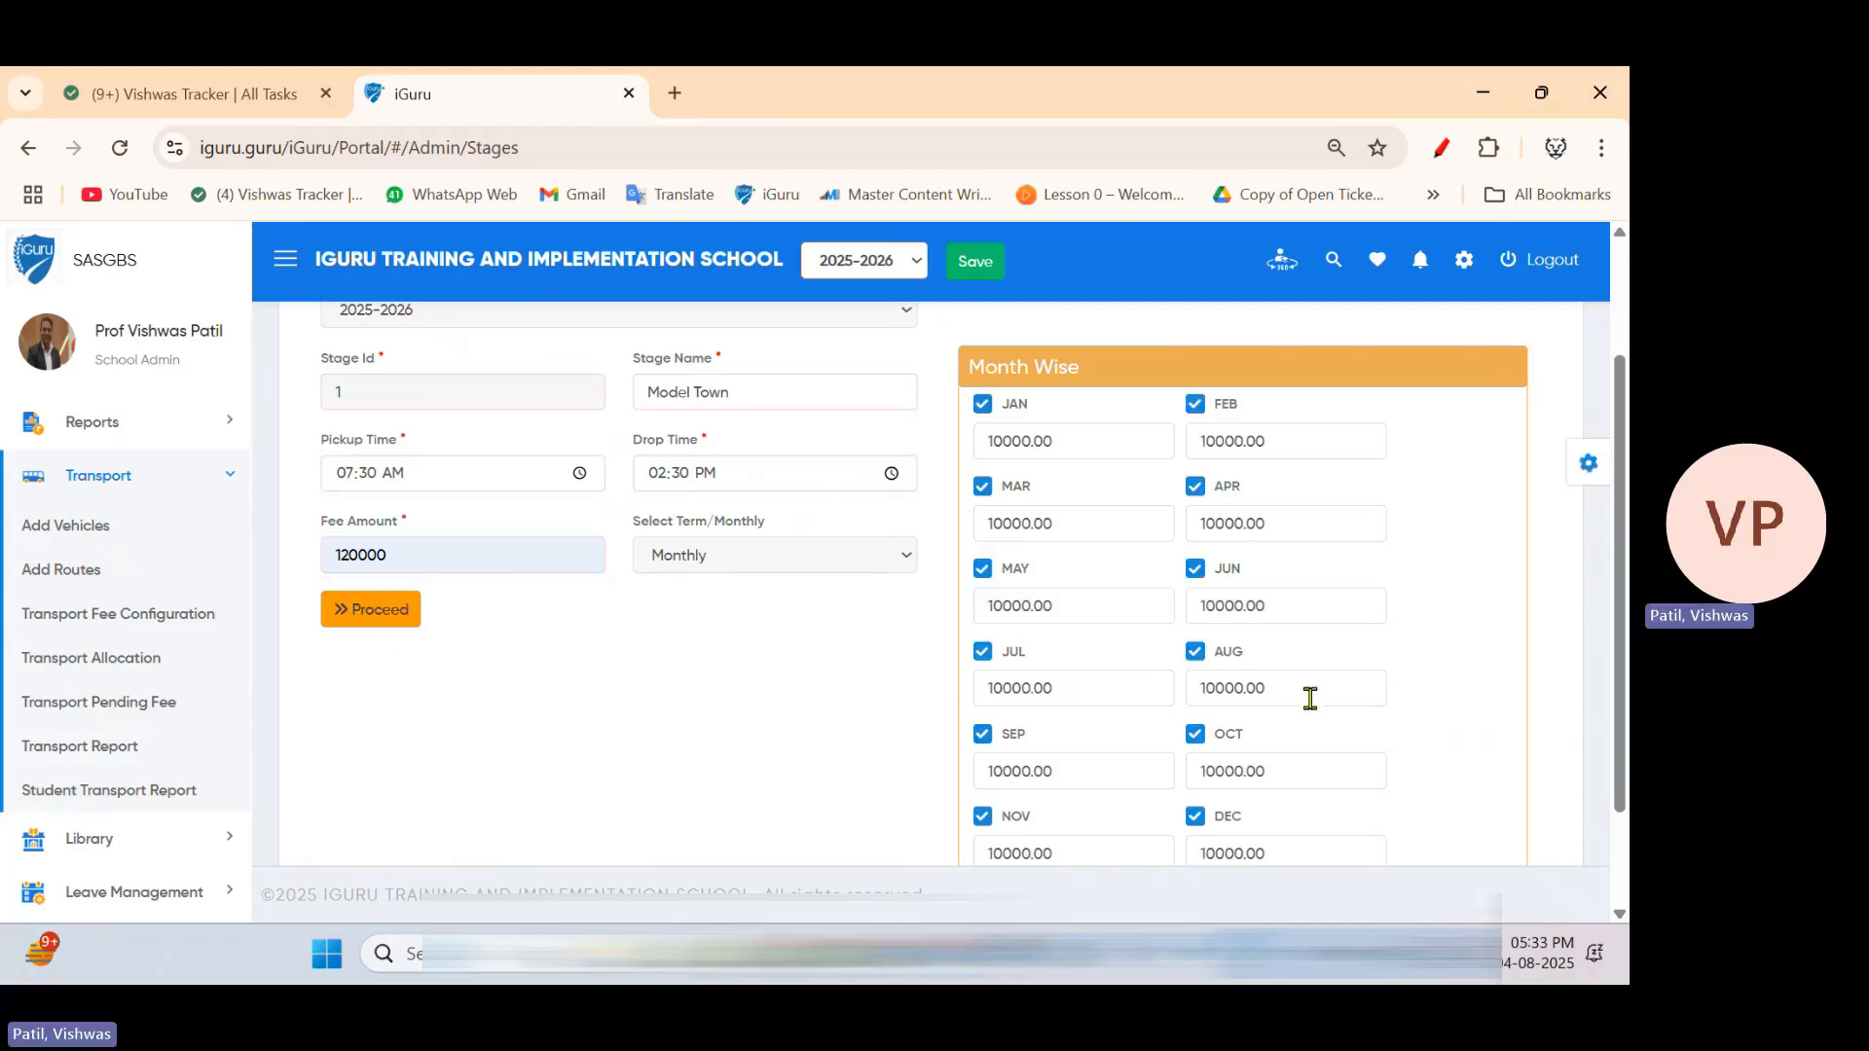
Review the month-wise fees for Model Town, submit the stage and accept the confirmation
scroll(1309, 706, down, 2)
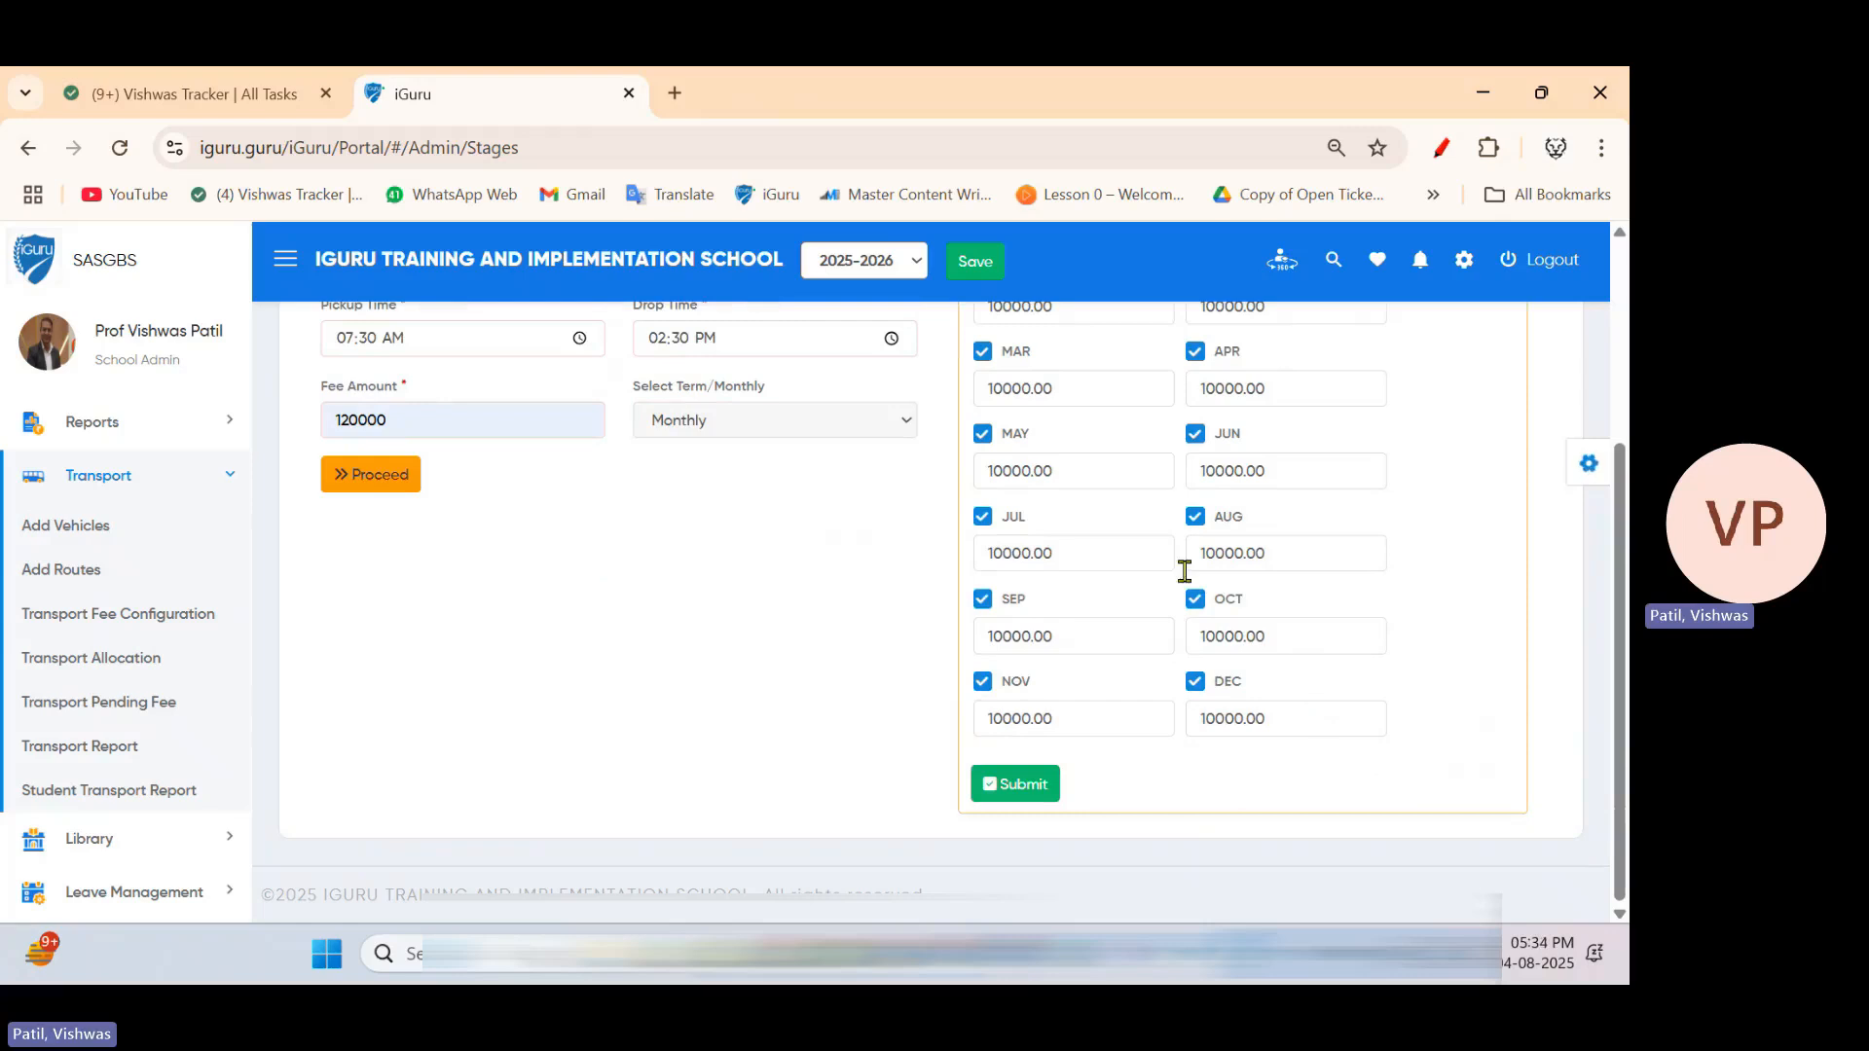
scroll(1318, 628, up, 2)
scroll(1321, 628, down, 2)
click(1022, 785)
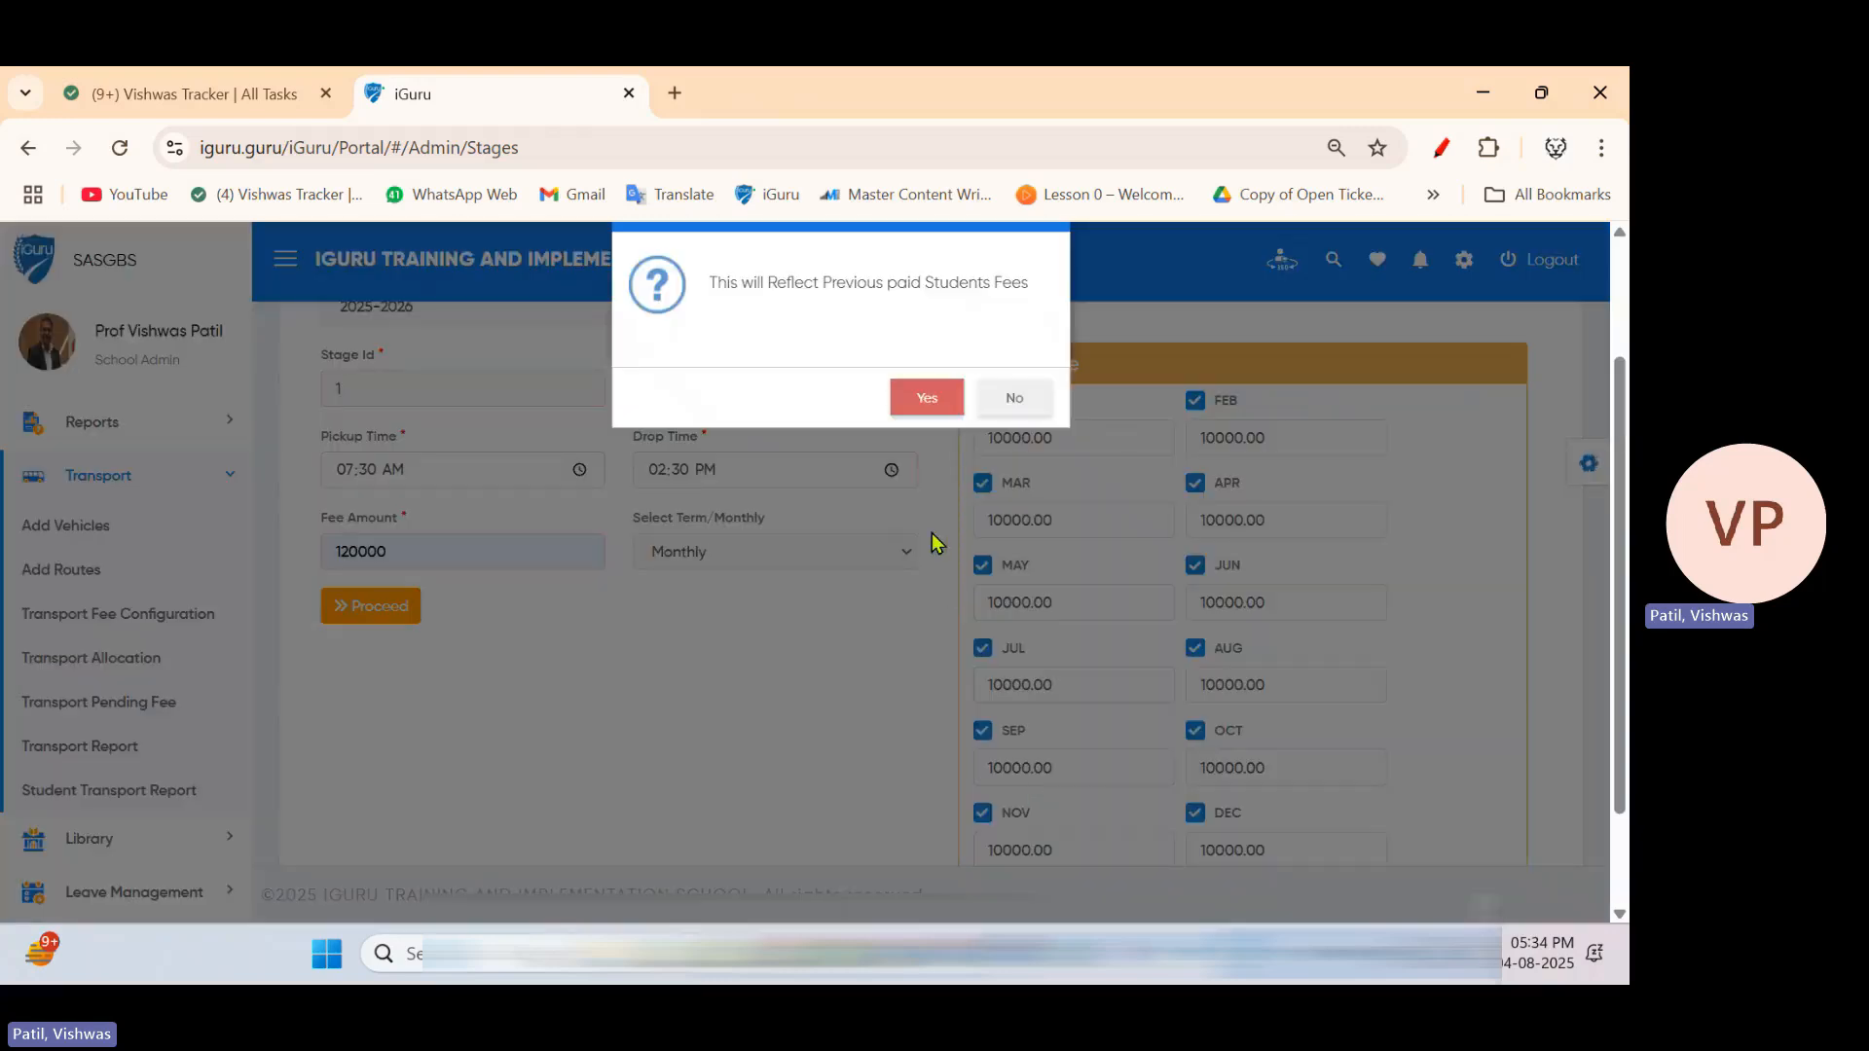
click(925, 409)
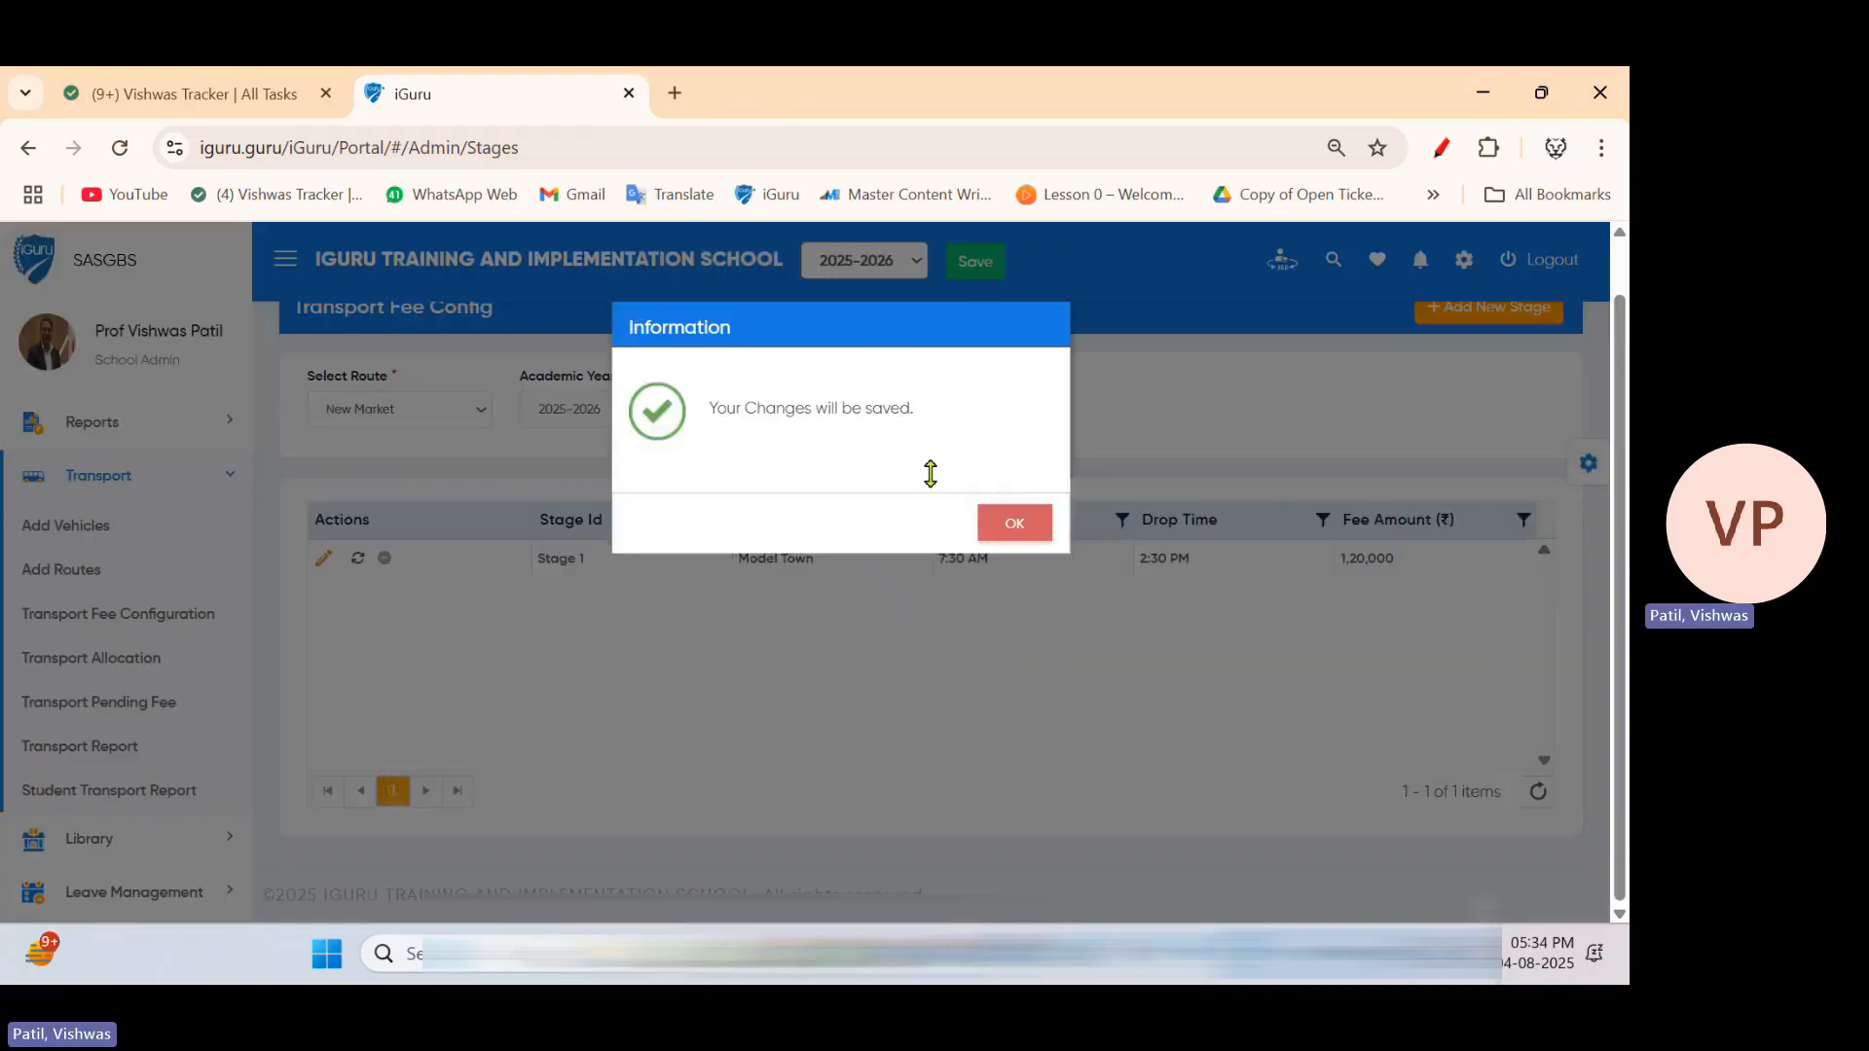
click(1005, 532)
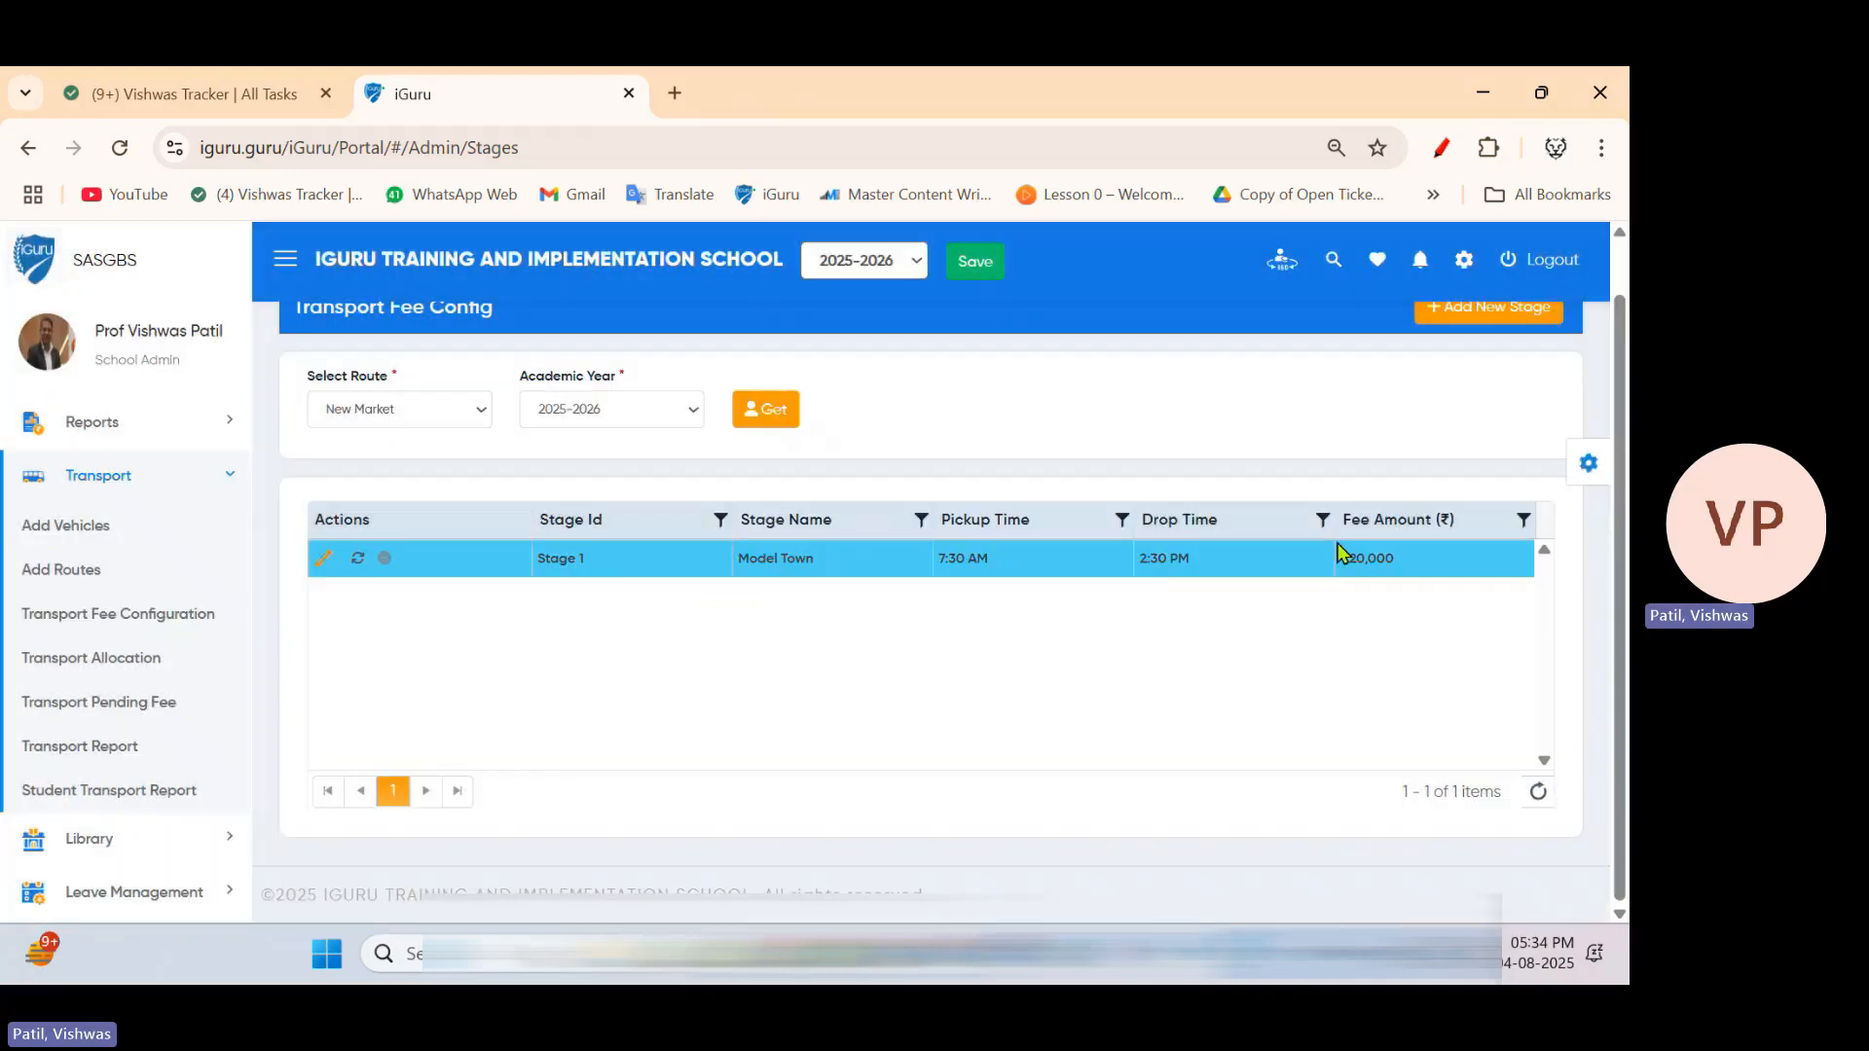
Open the form for another New Market stage and circle its Stage Id value in red, leaving annotation mode when done
click(1464, 332)
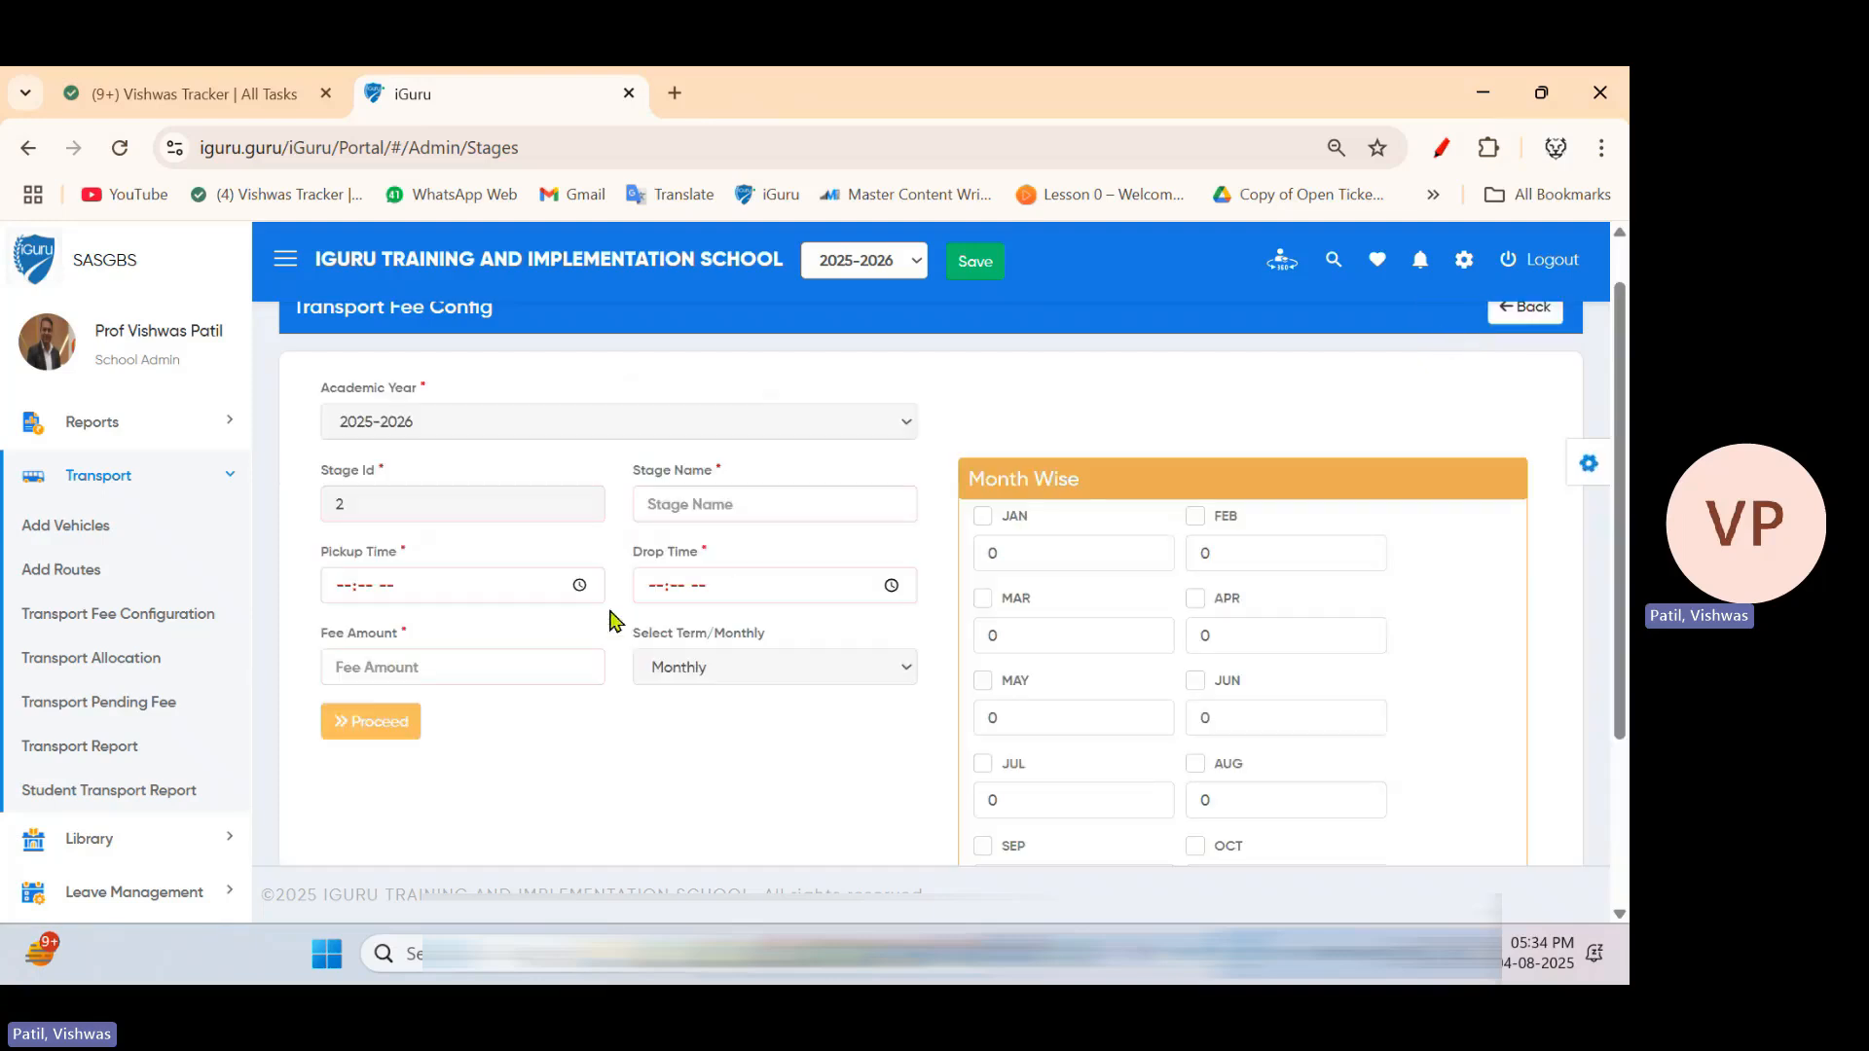
click(1441, 148)
drag(356, 478, 324, 543)
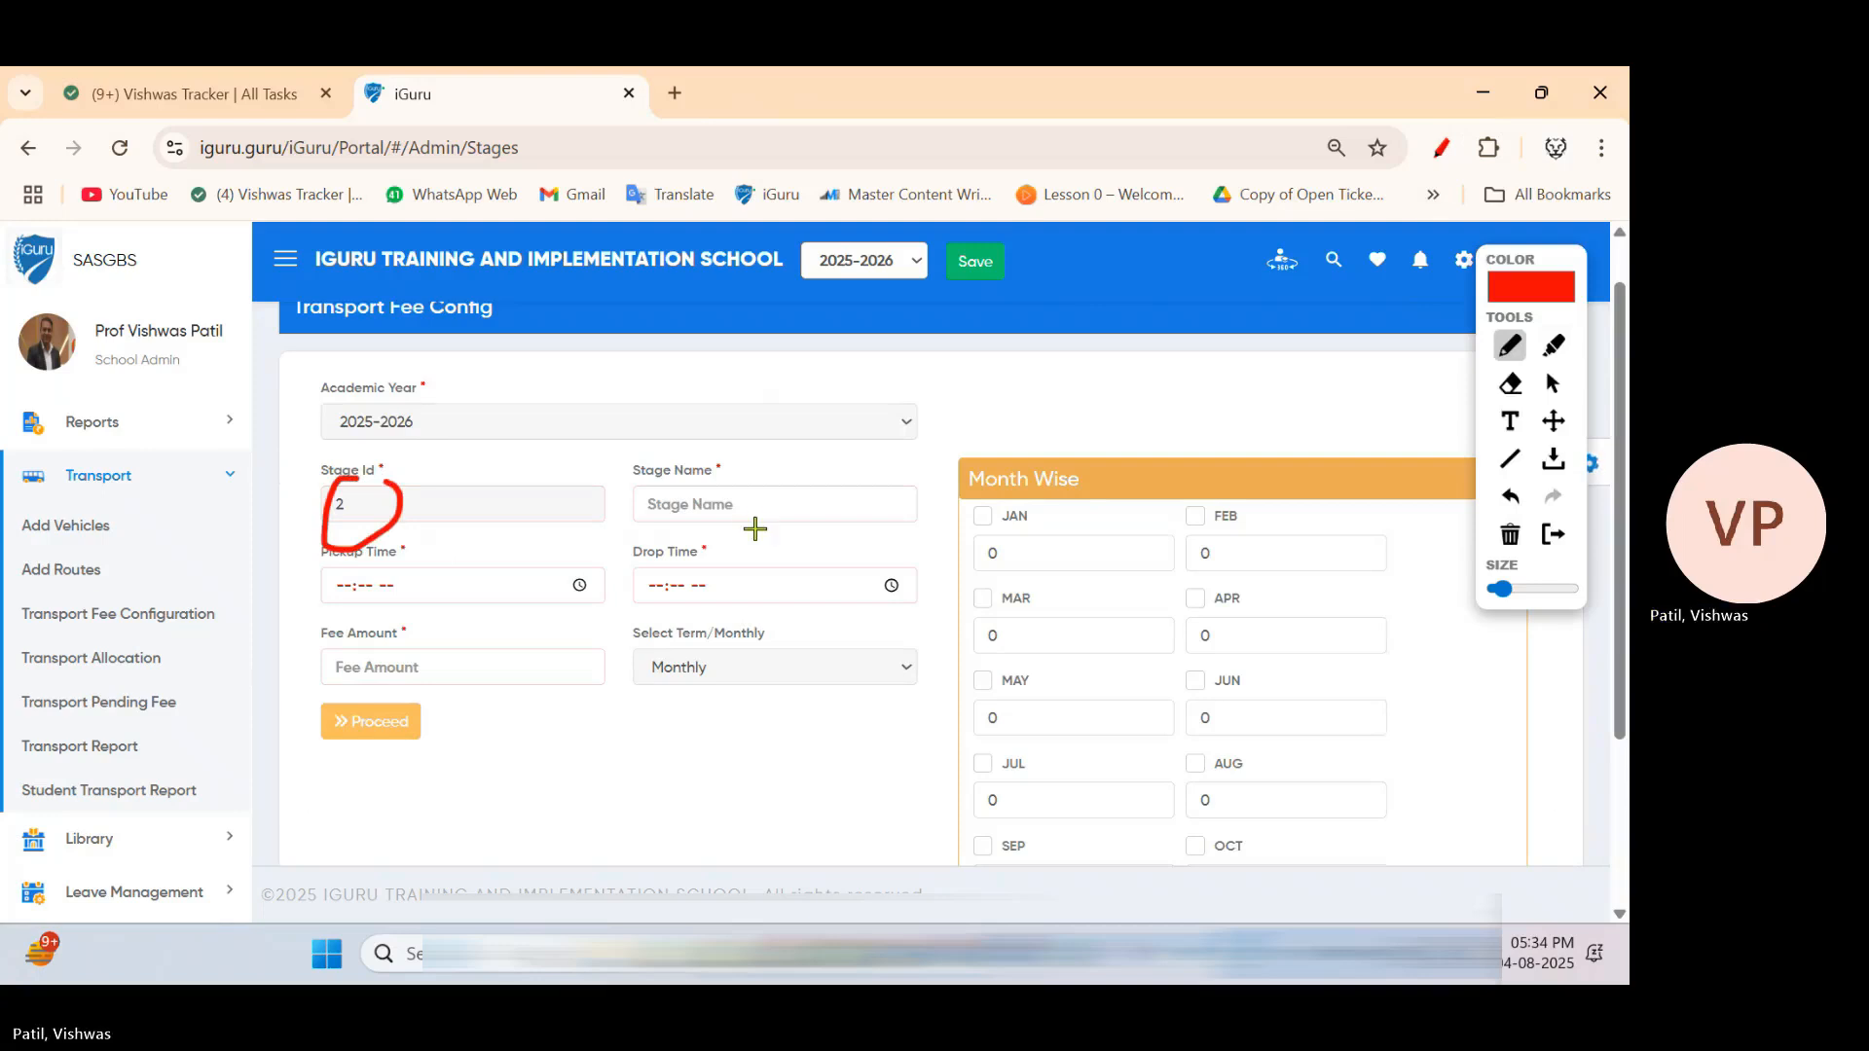
click(1553, 534)
Name the second stage New Township and set its pickup time to 07:45 AM and drop time to 02:45 PM
click(784, 516)
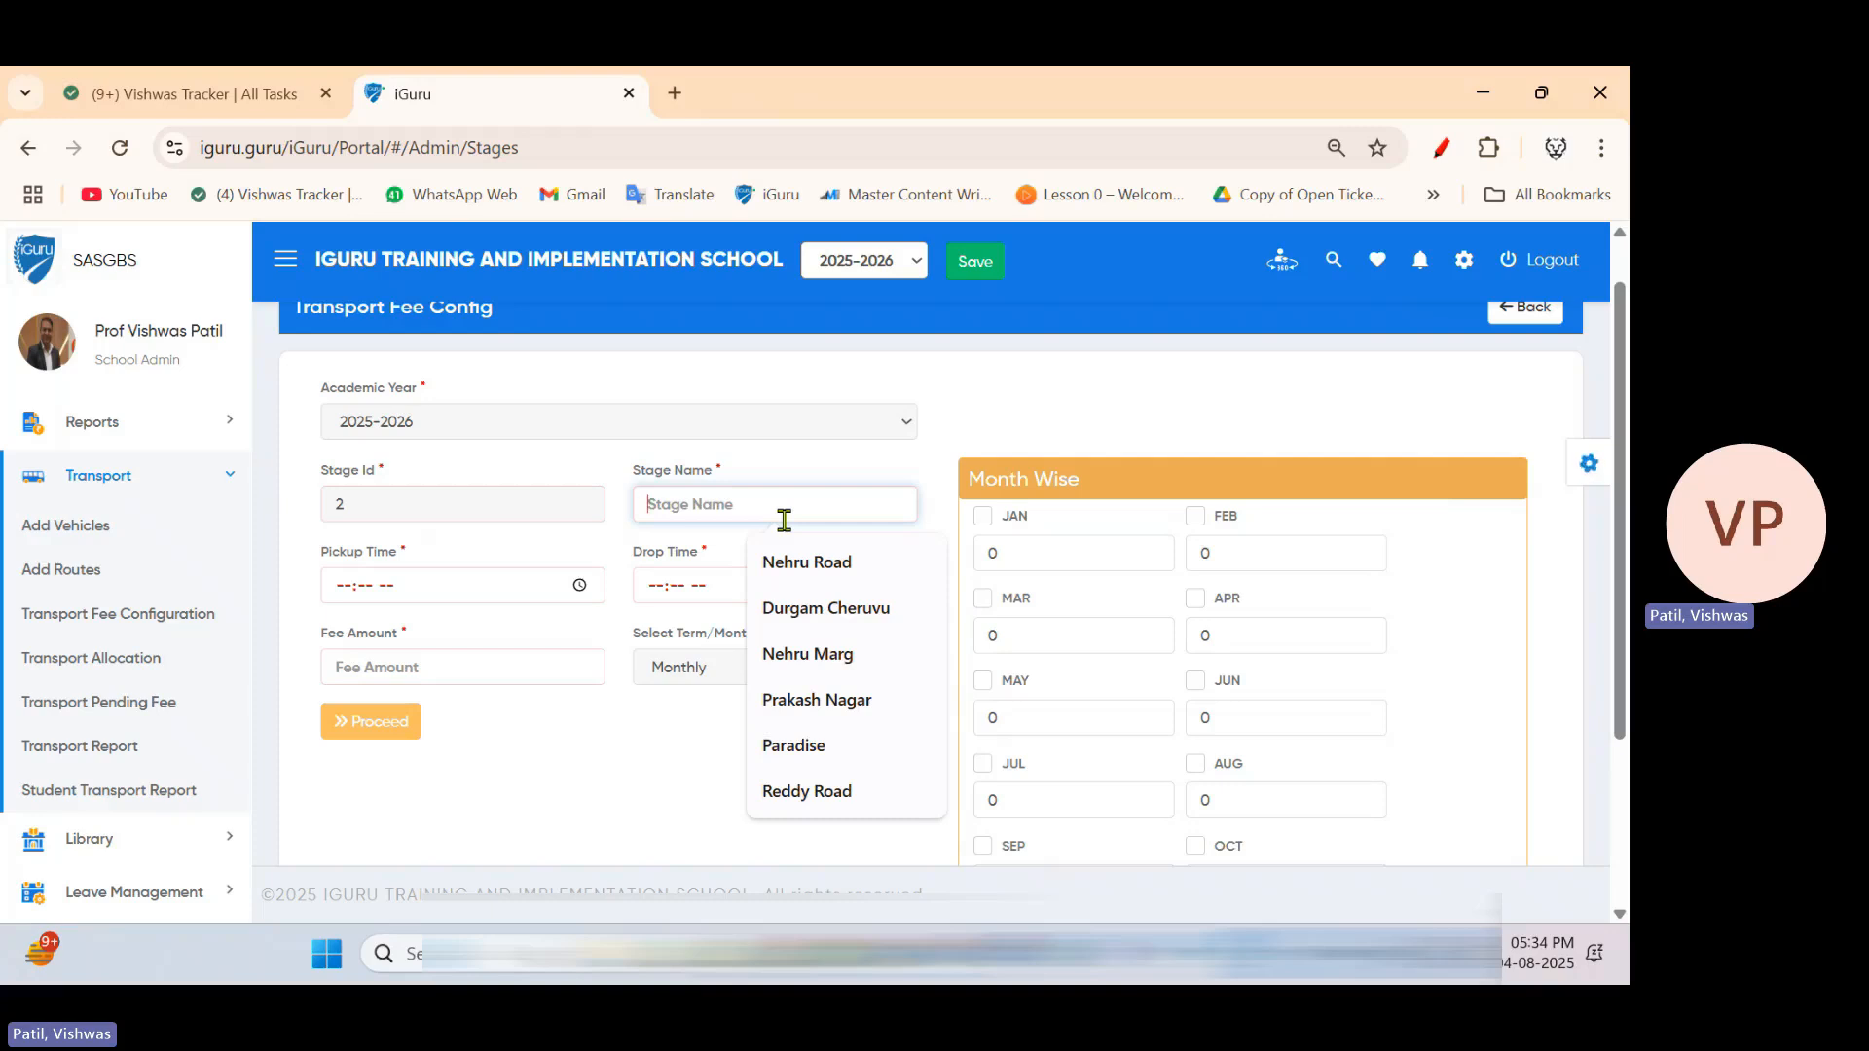
text(New)
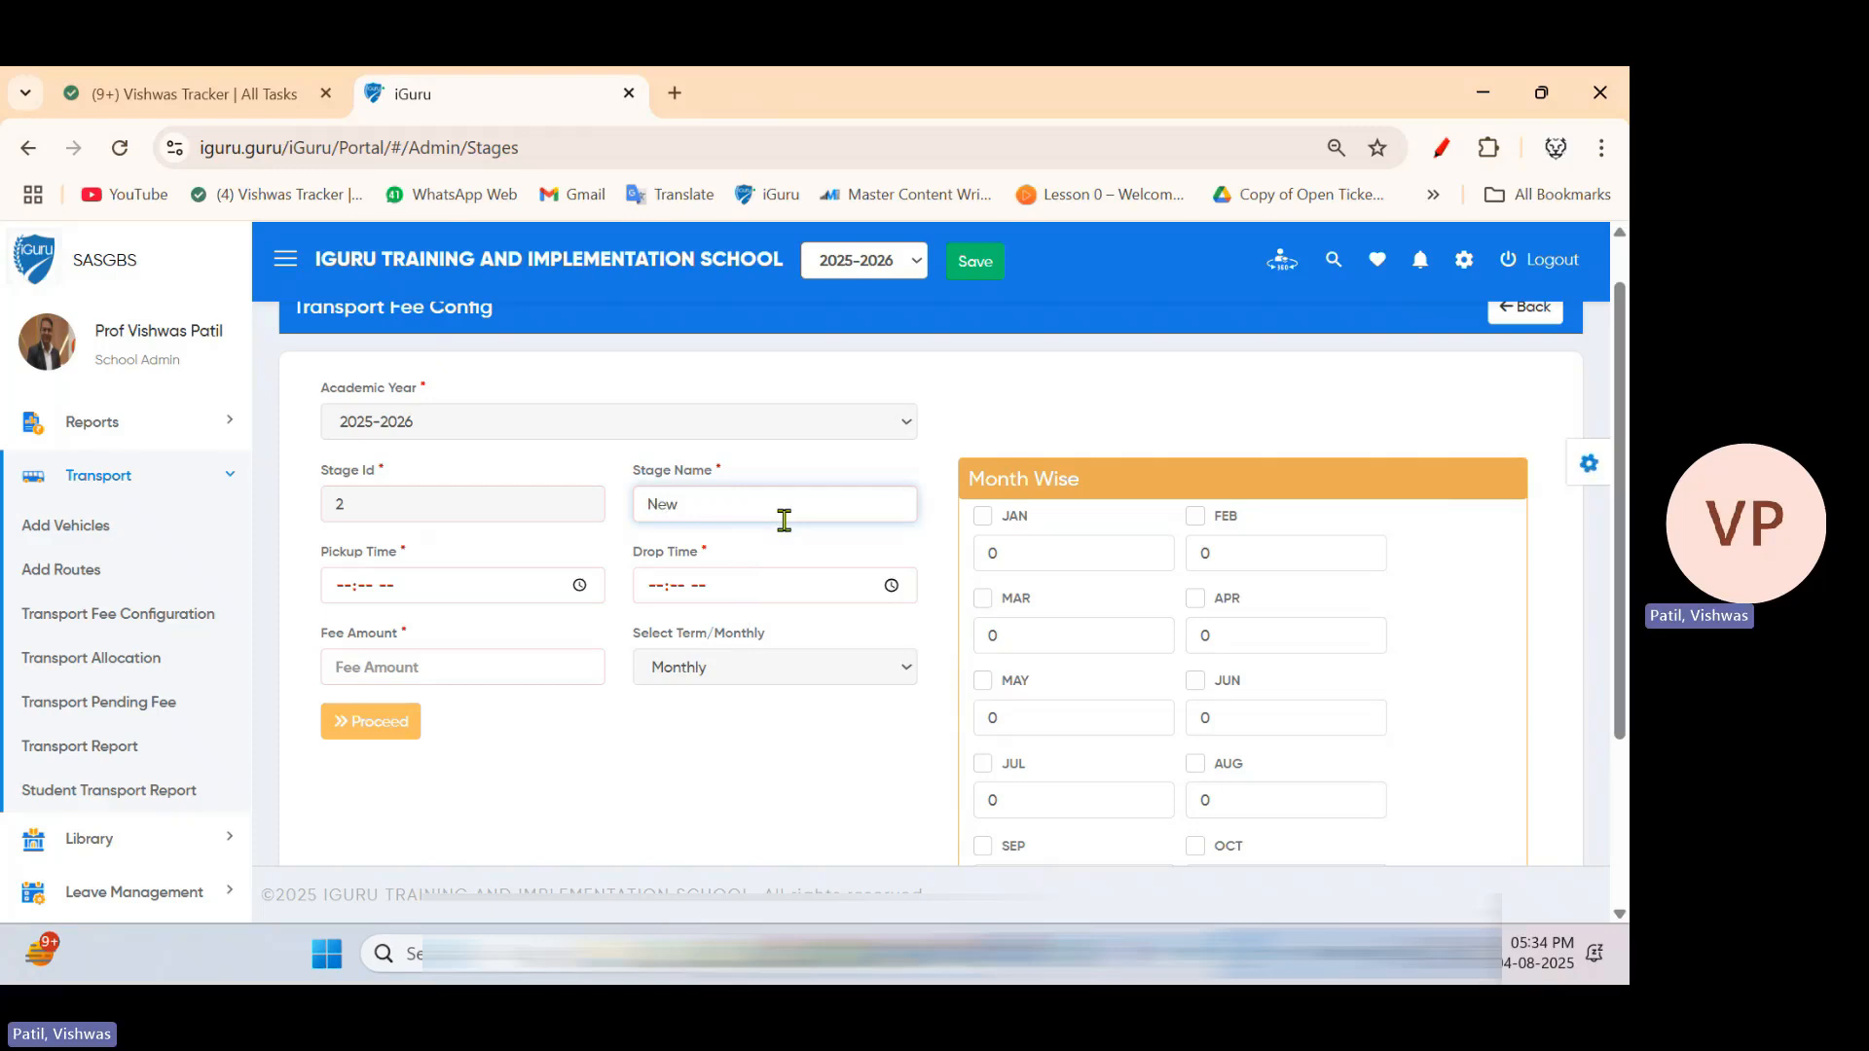
text(Town)
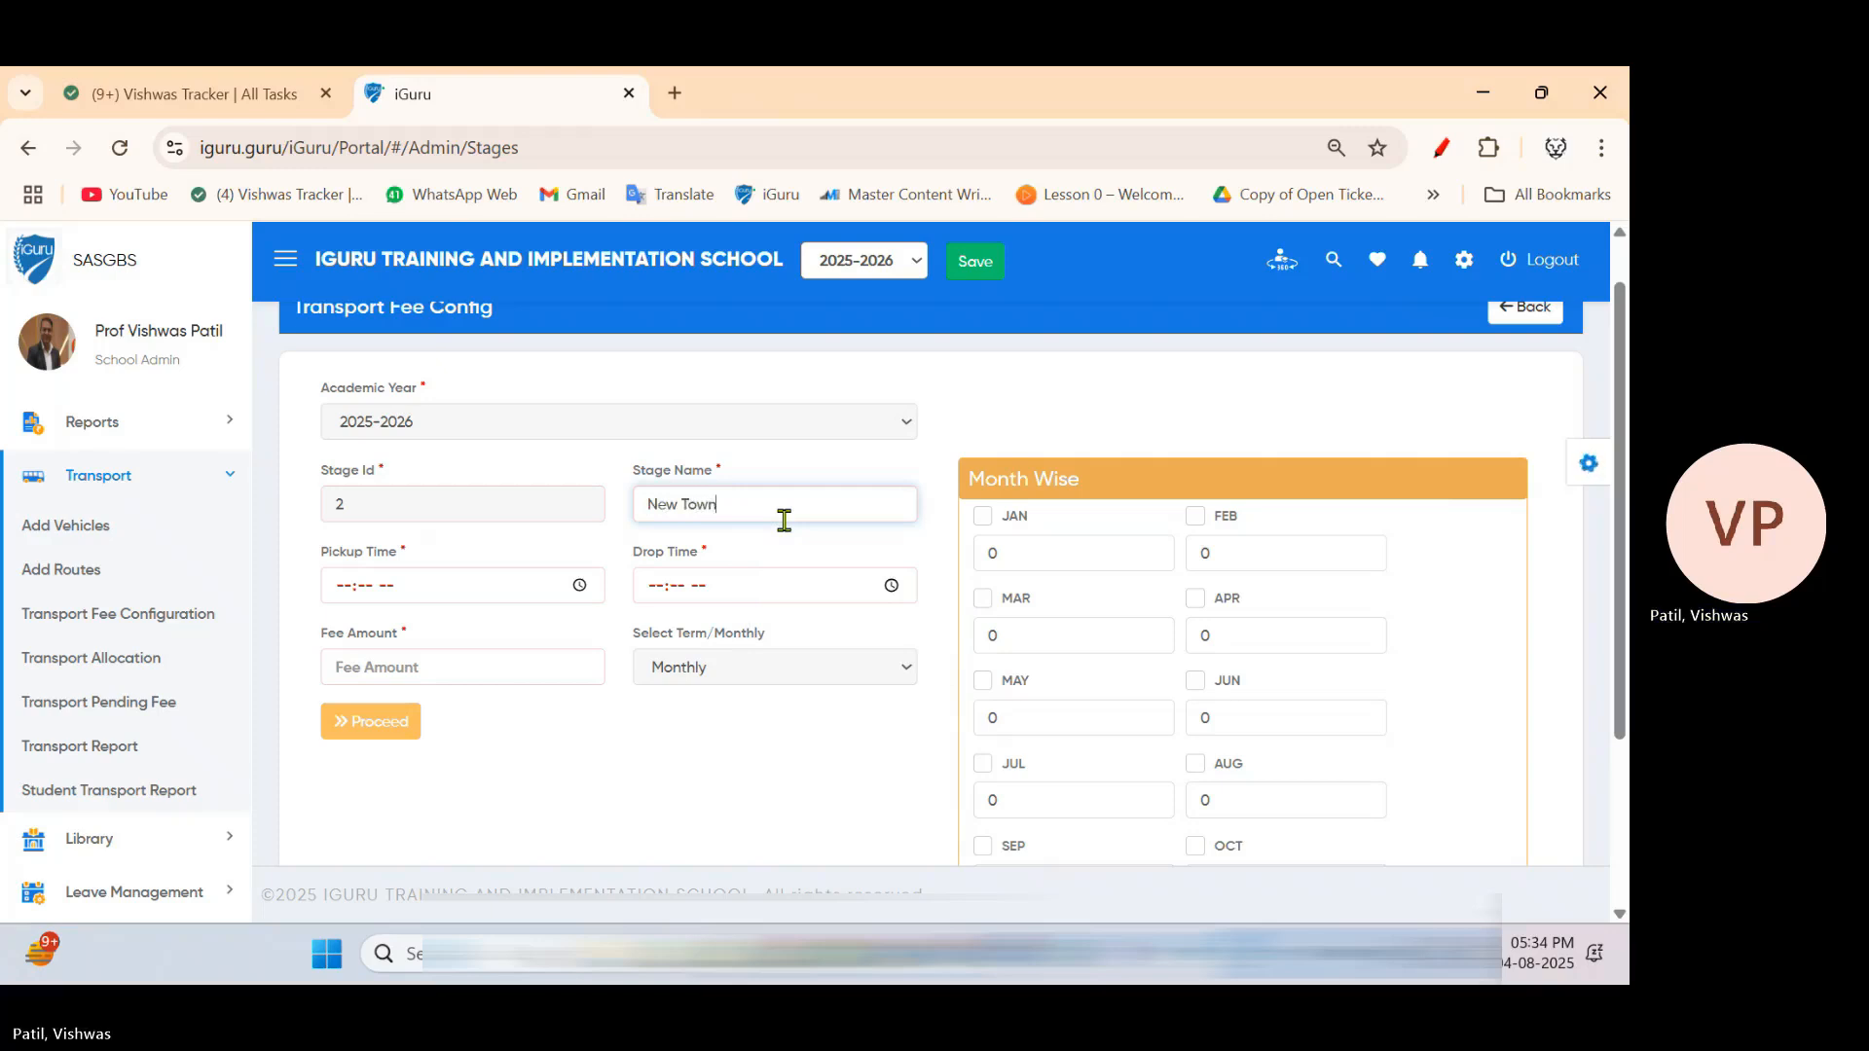
text(ship)
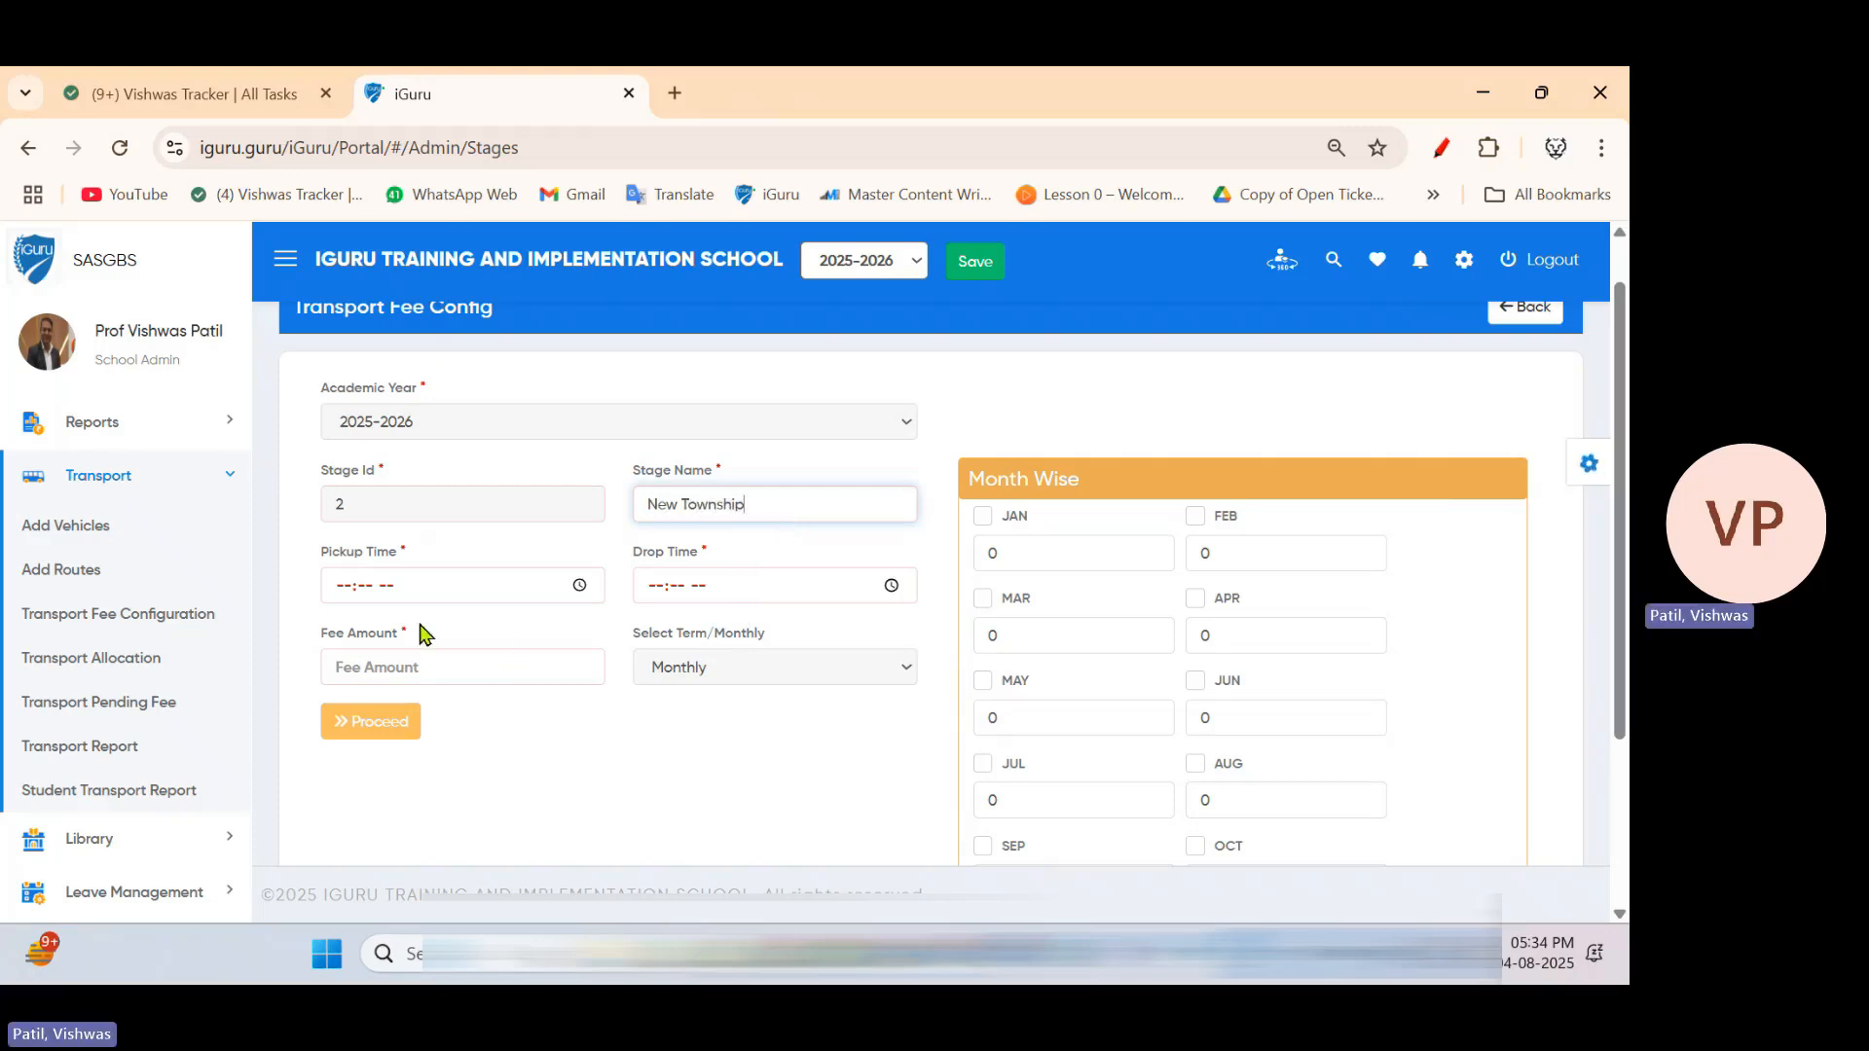
click(348, 590)
text(7:-- --)
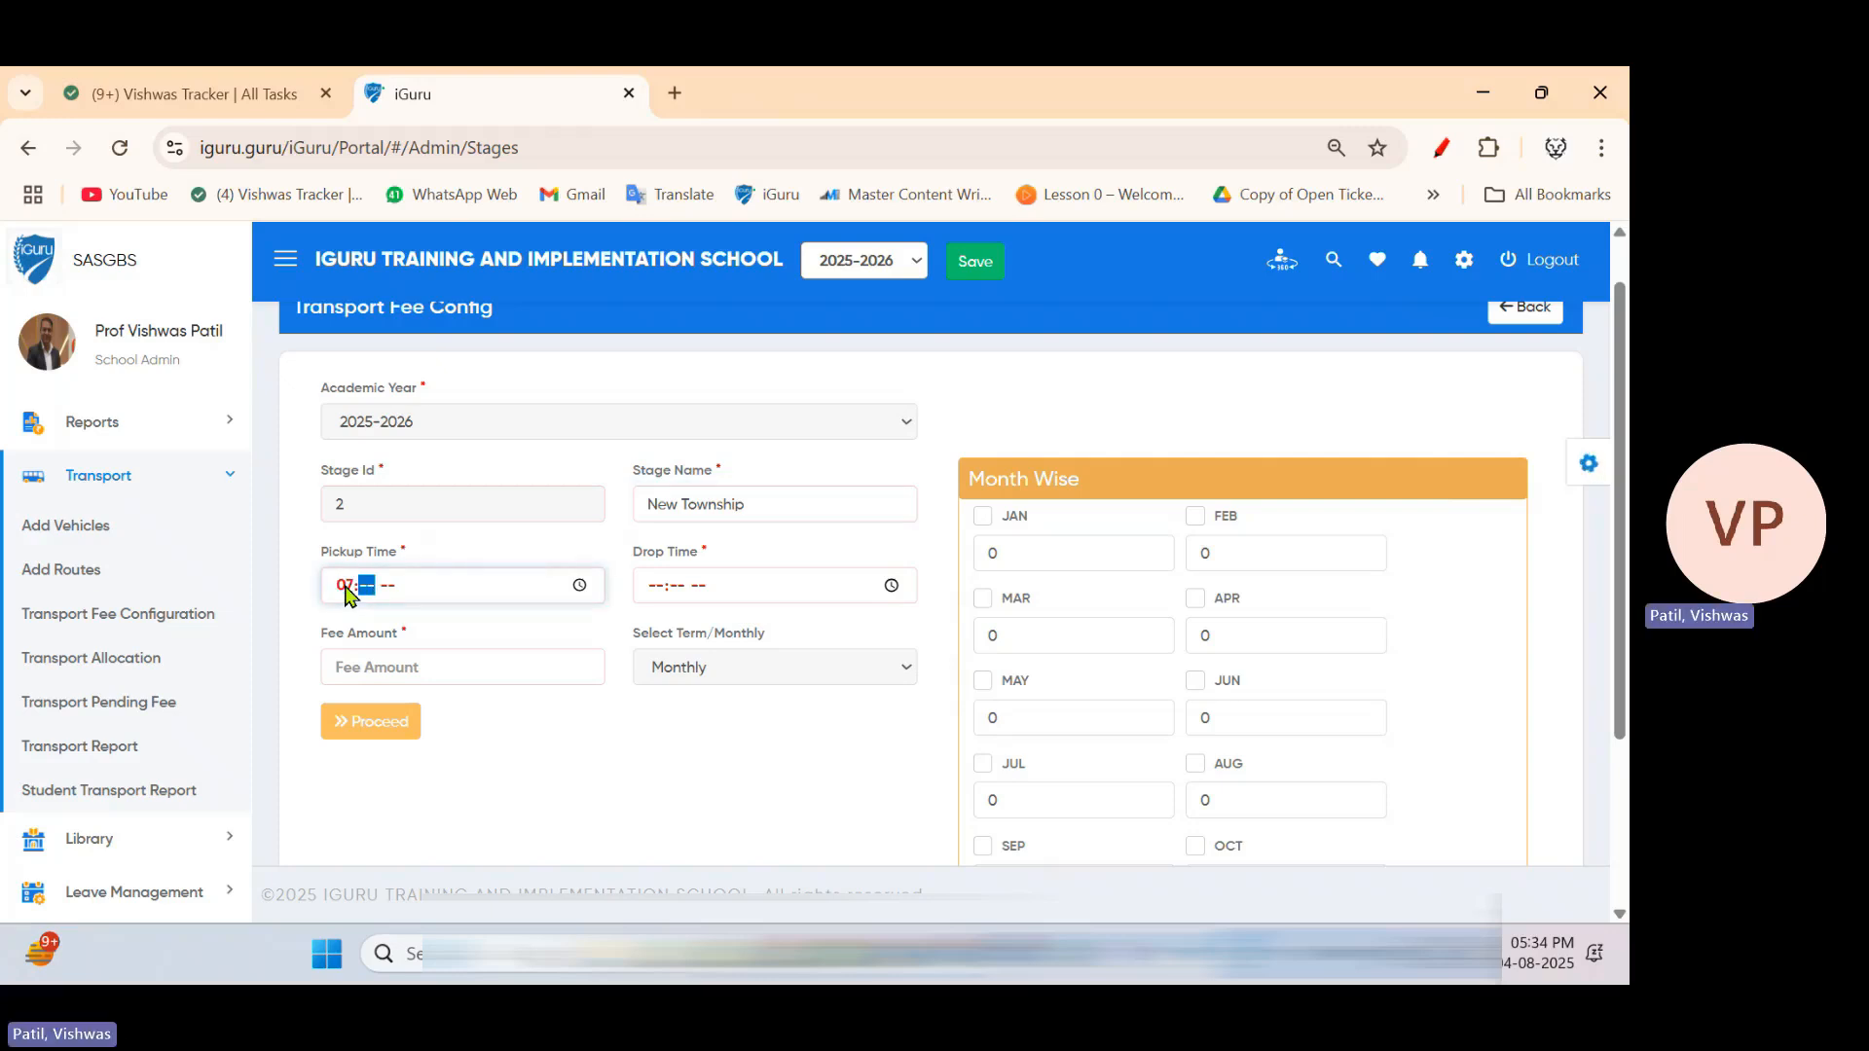
text(45a)
key(Tab)
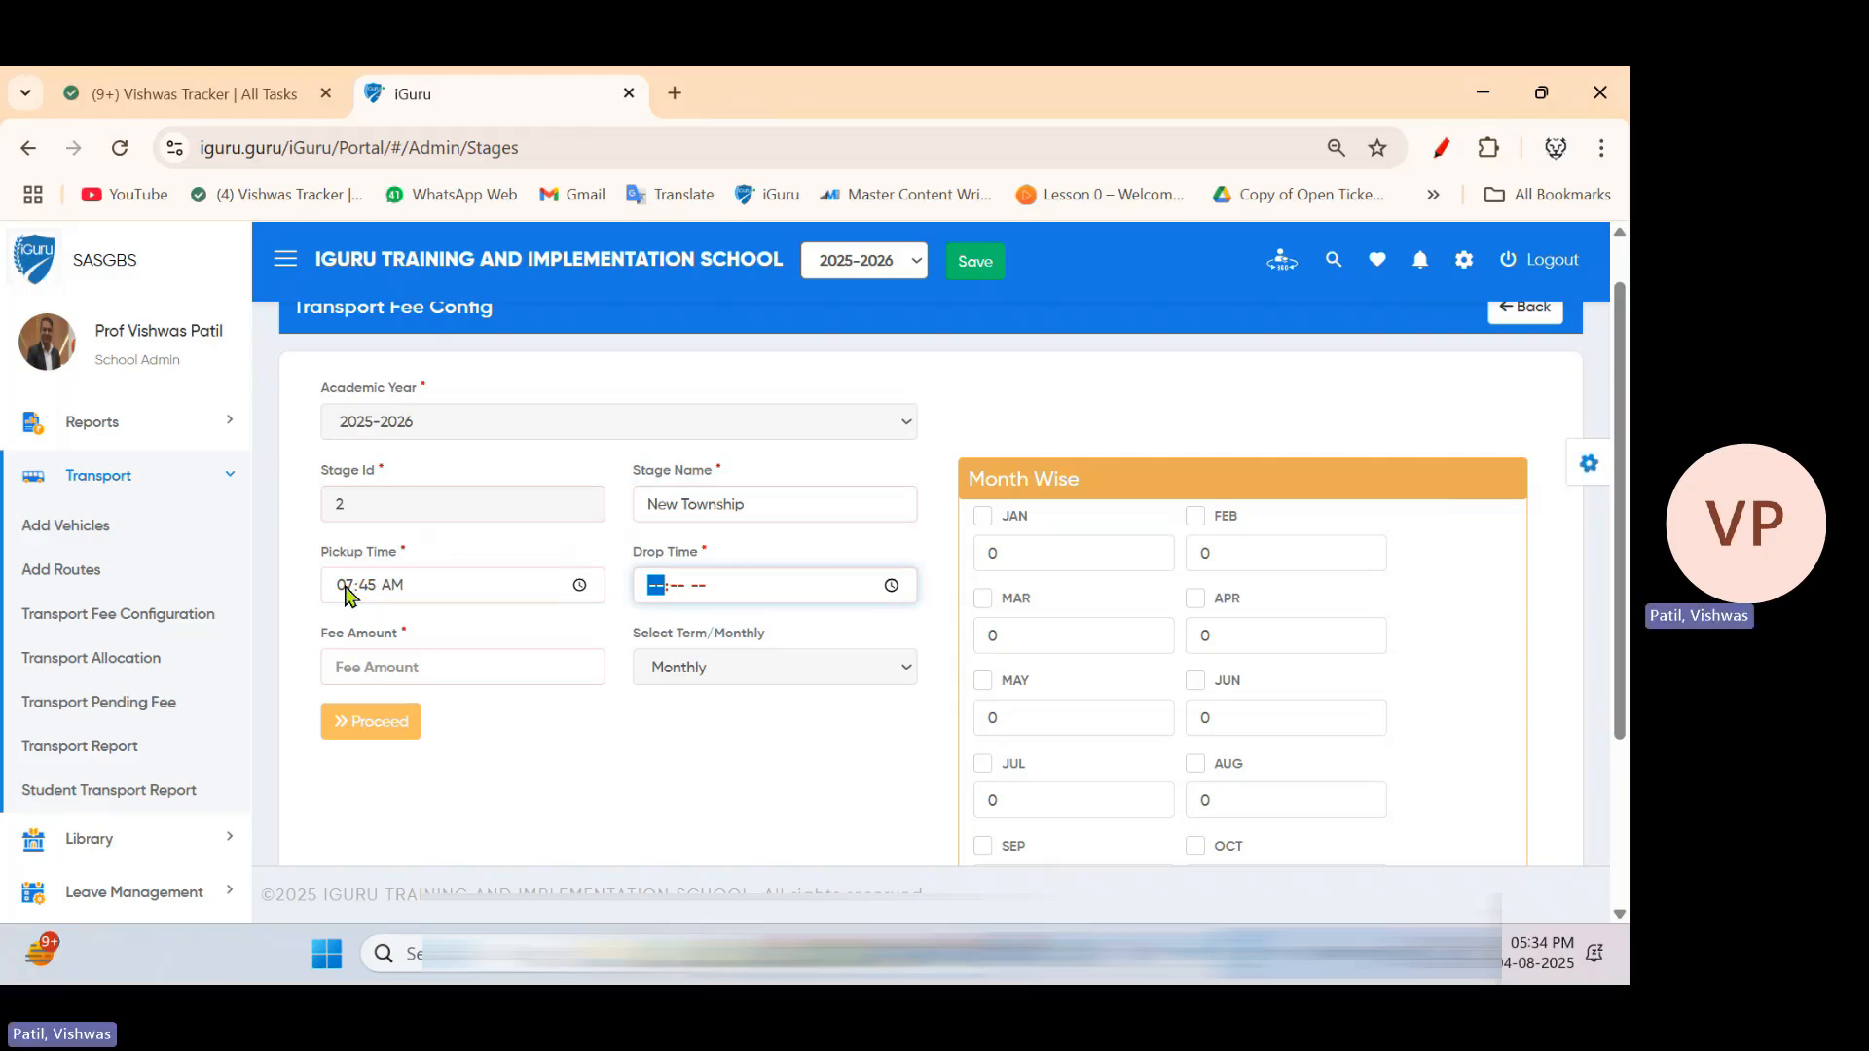
text(0)
text(0245p)
Set the New Township stage's fee amount to 15000 and distribute it across the months
click(366, 661)
text(1)
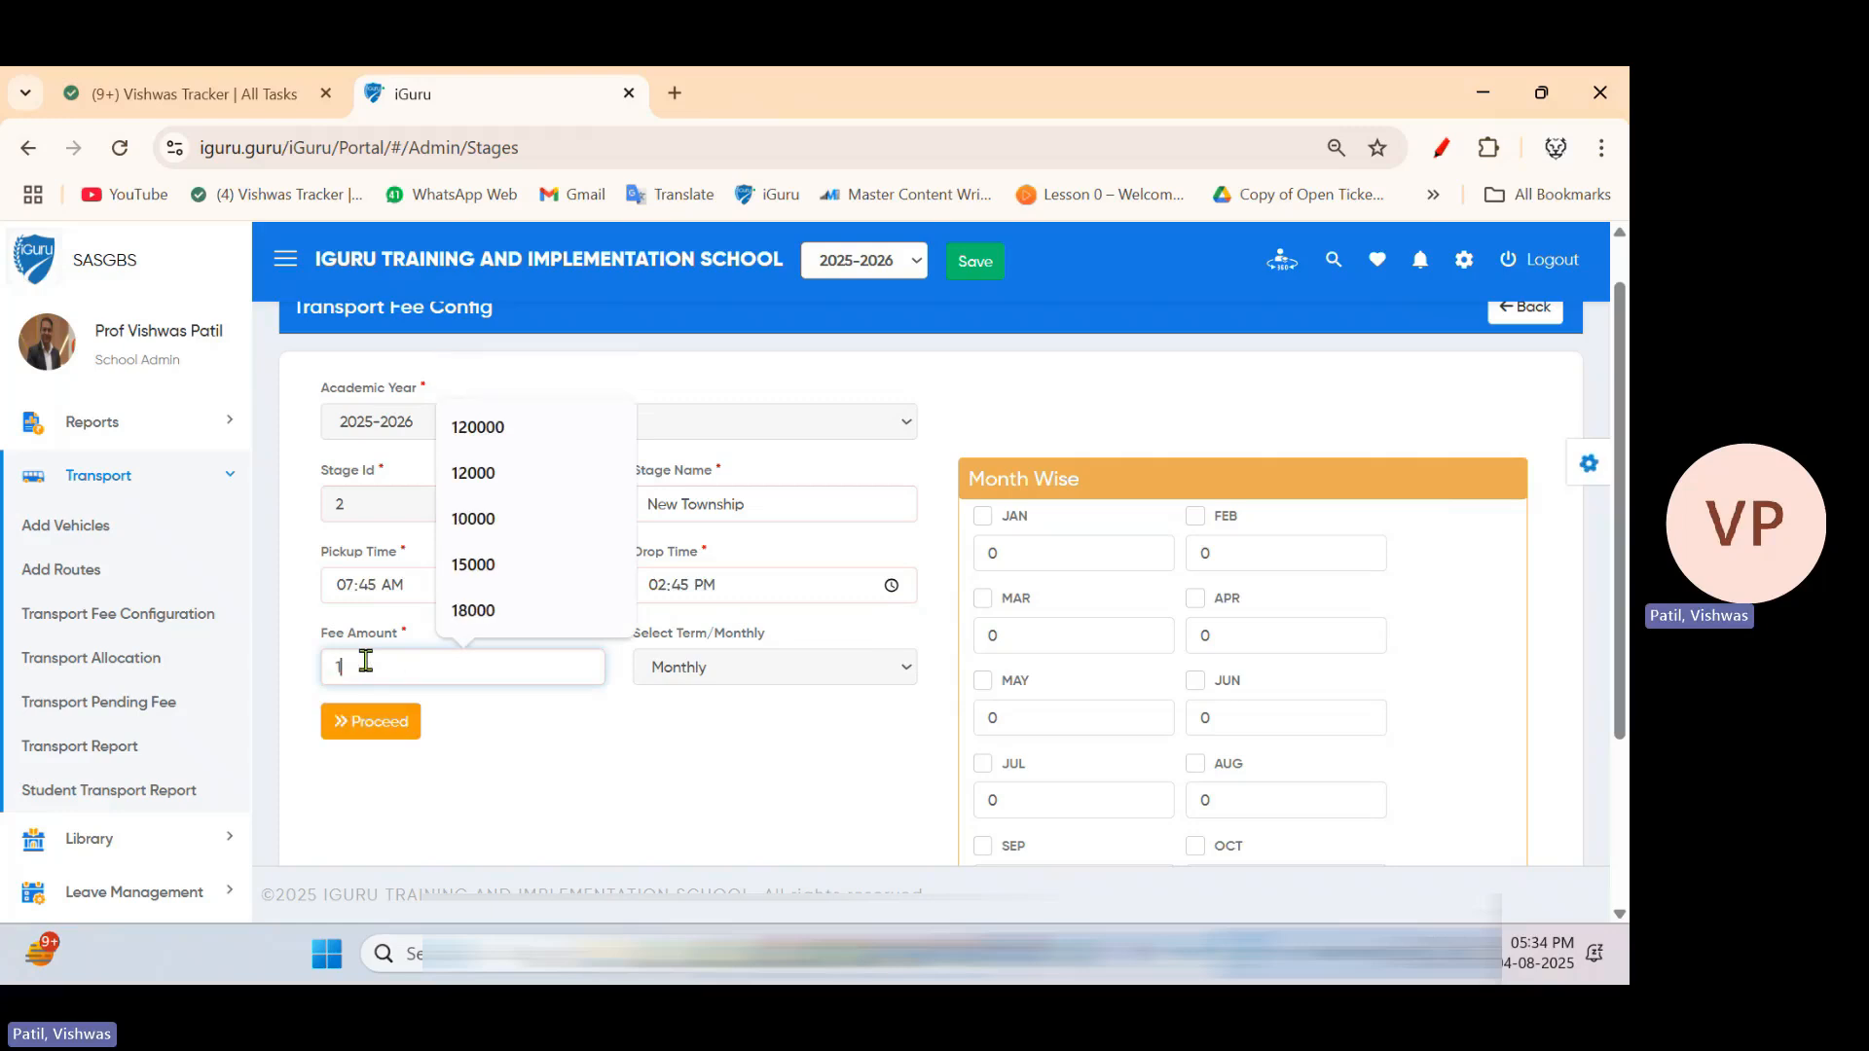
text(5000)
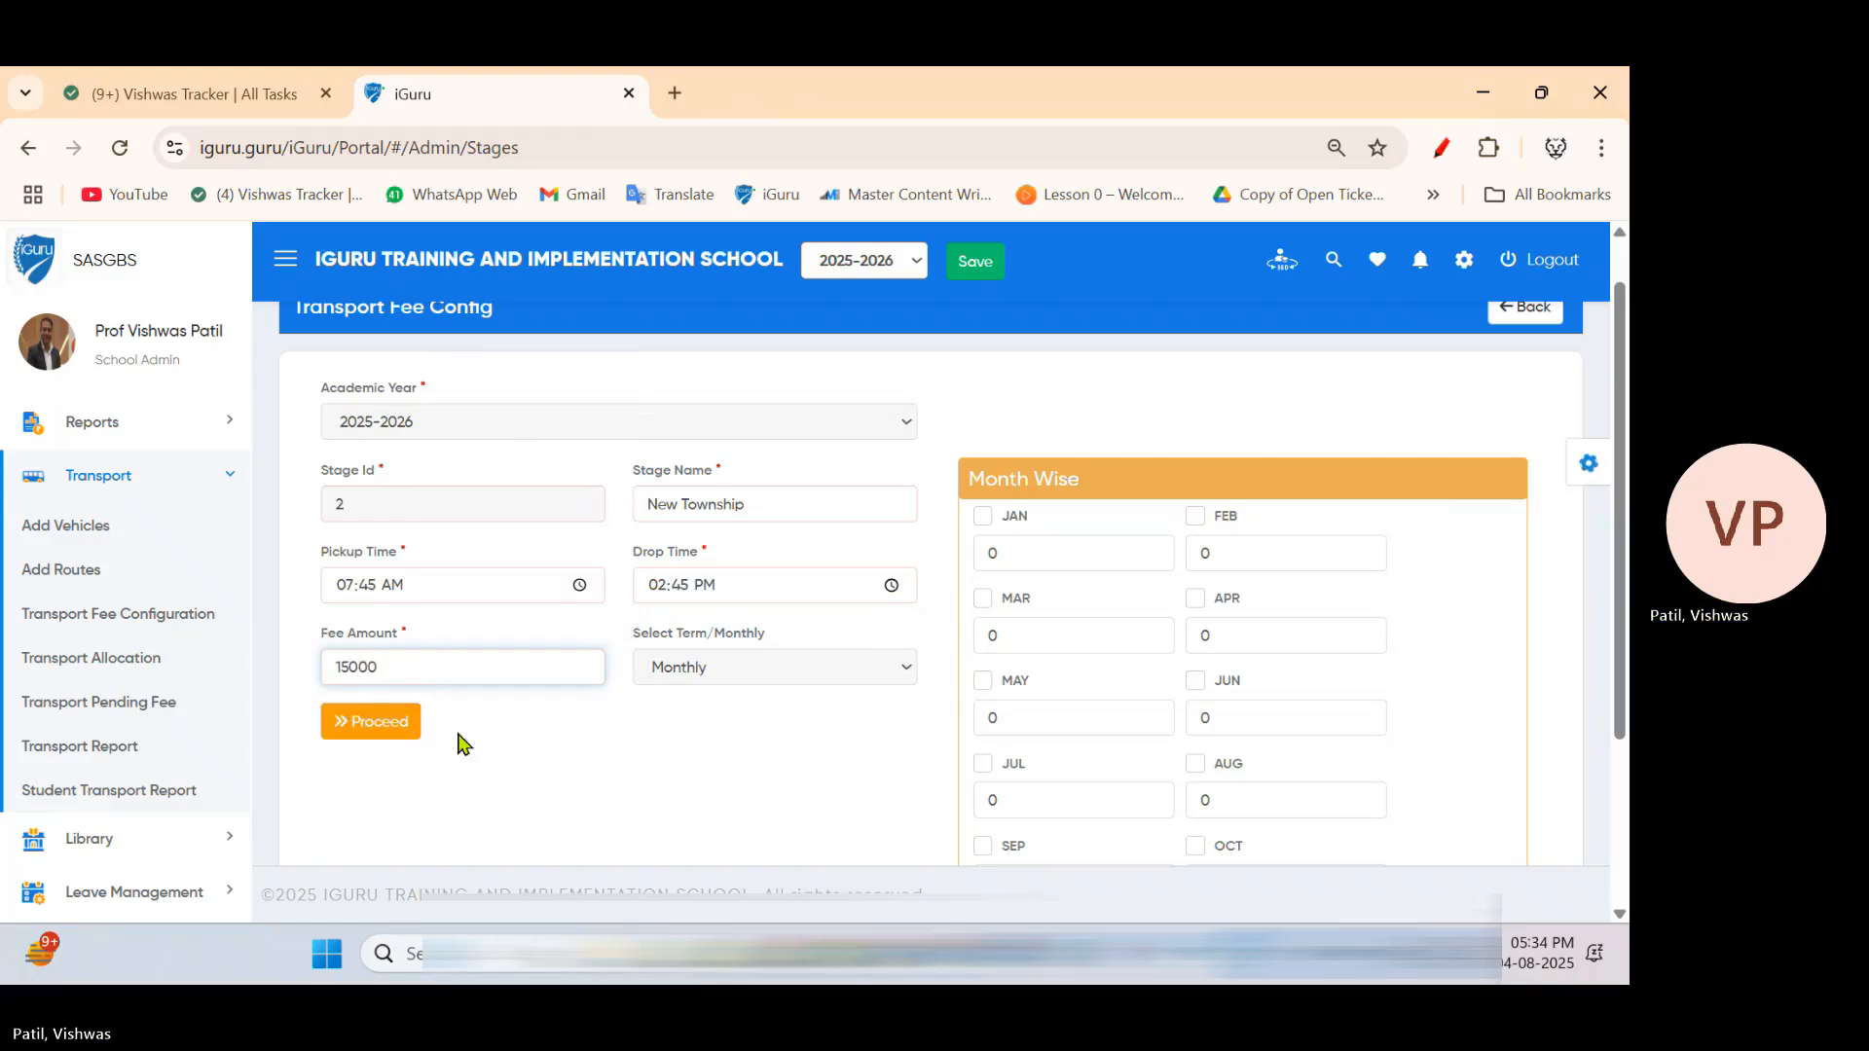
click(408, 729)
Submit the New Township stage with its month-wise fees and accept the confirmation
scroll(1189, 821, down, 3)
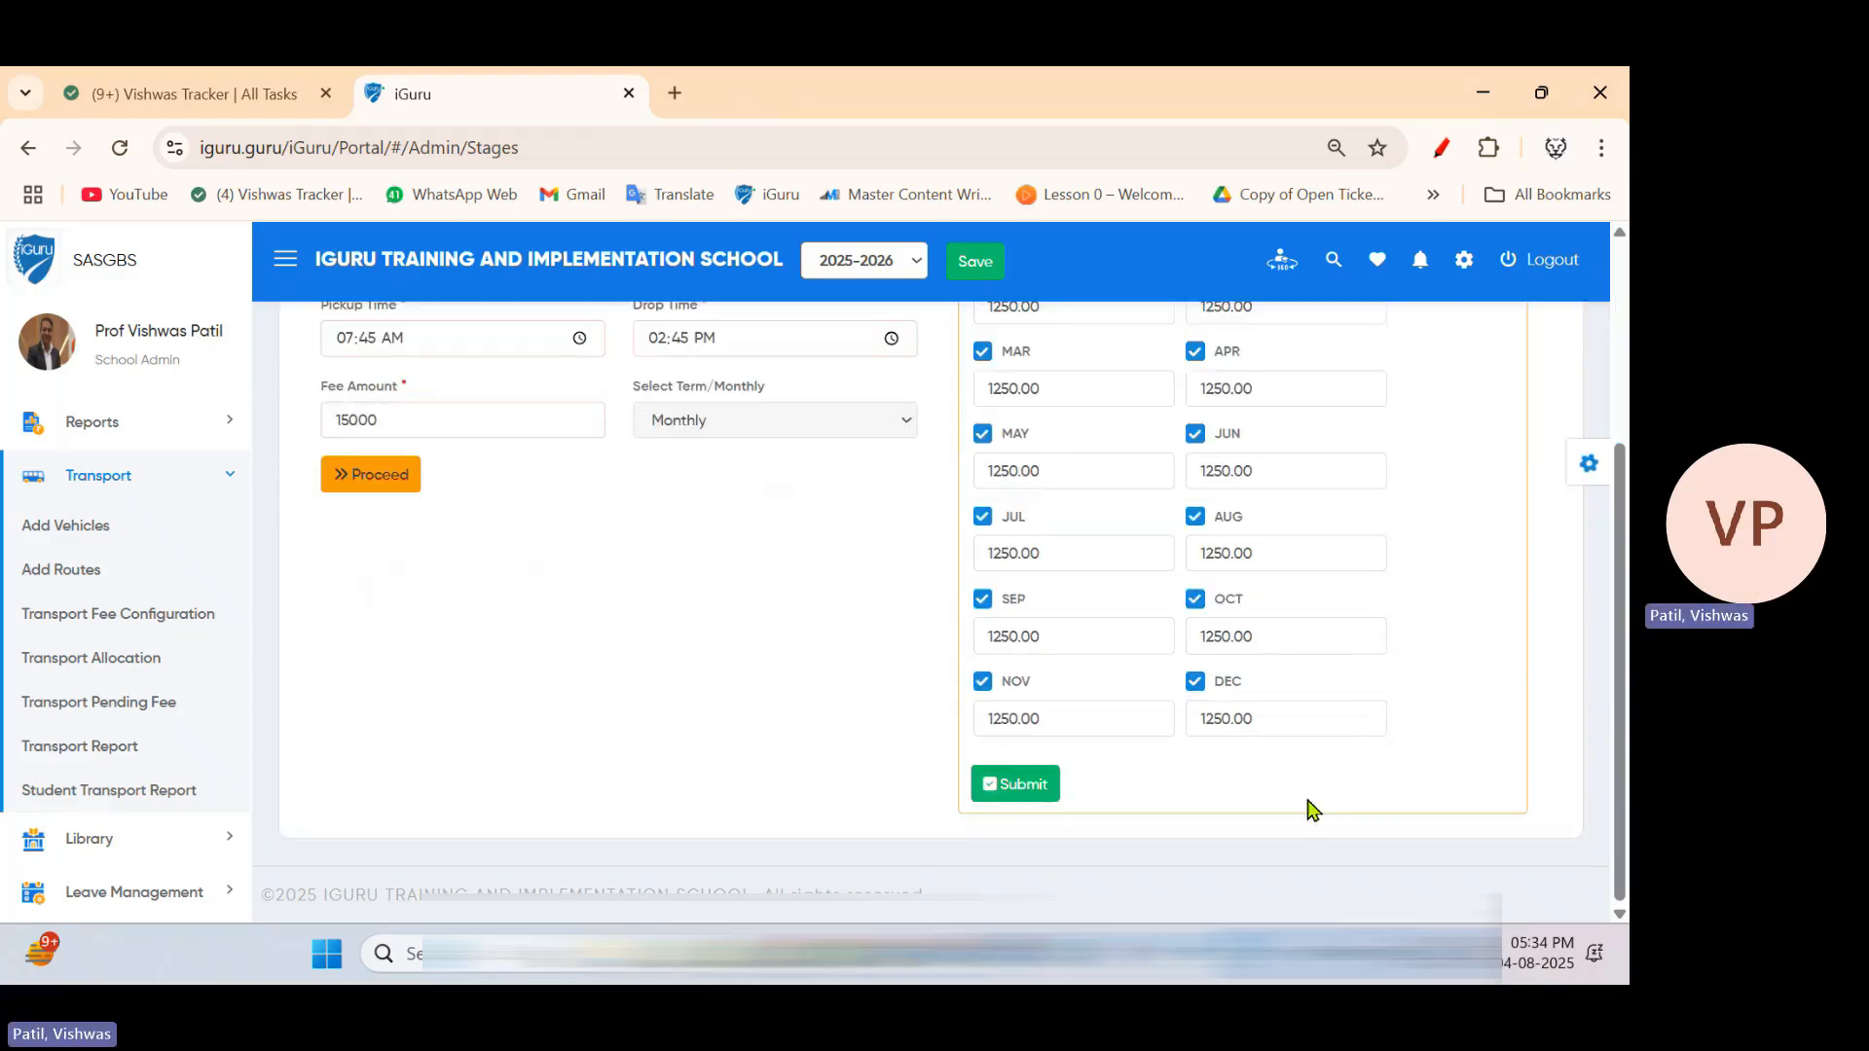
click(1018, 785)
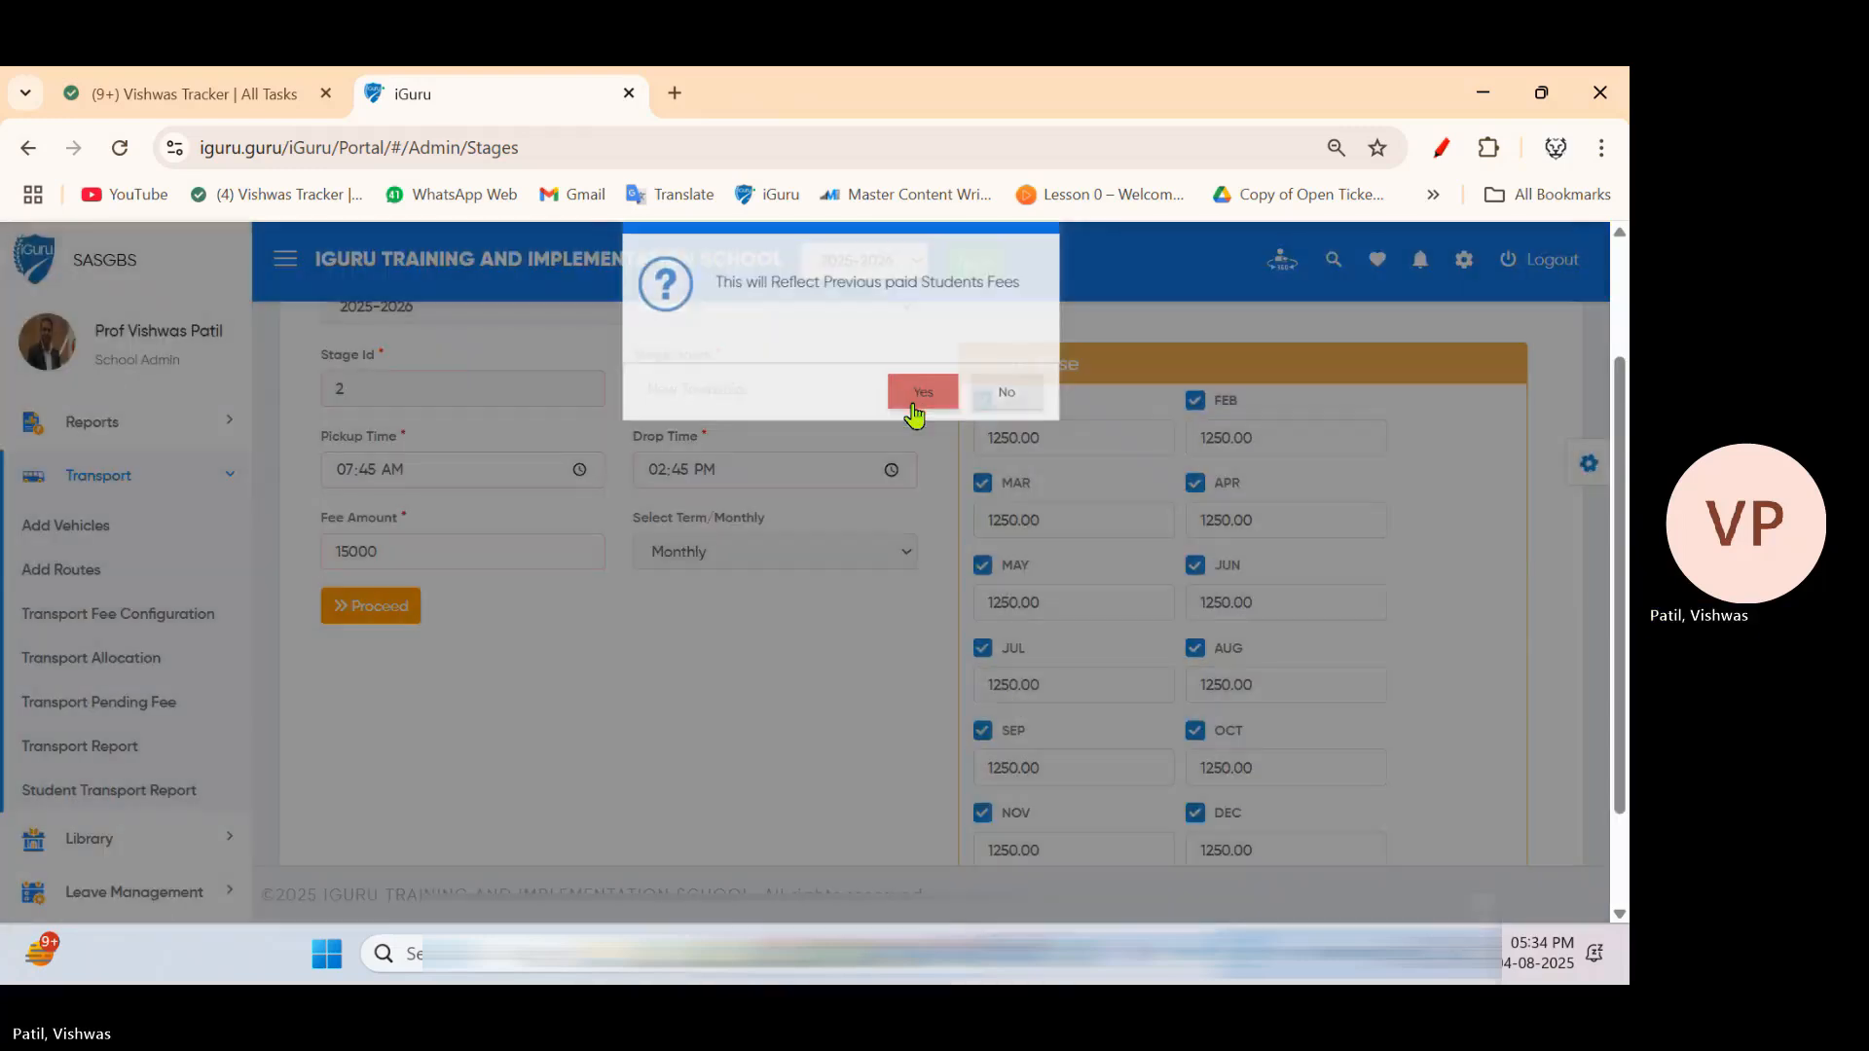
click(915, 404)
click(996, 514)
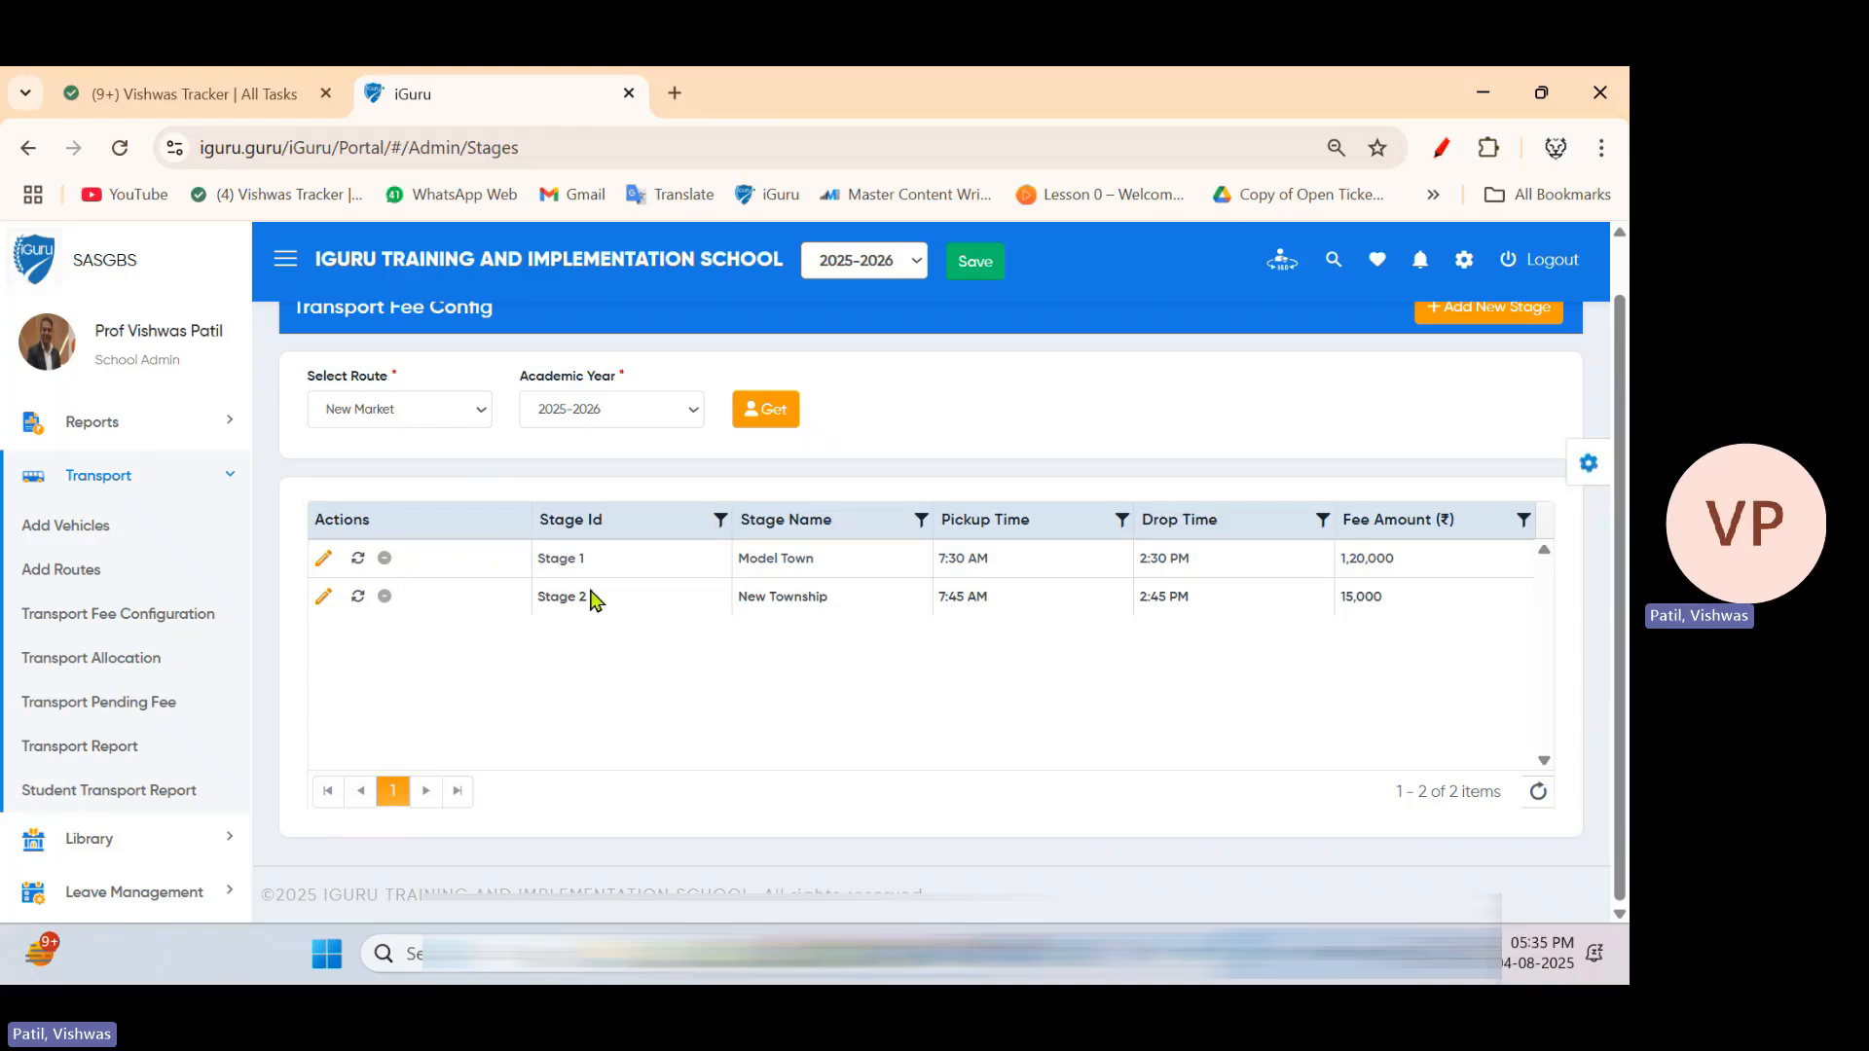
Circle the Model Town stage's action icons, and open its pickup and drop times for editing and save them unmodified
click(1442, 149)
mouse_move(360, 535)
mouse_down()
mouse_move(488, 555)
mouse_move(362, 531)
mouse_up()
click(1556, 542)
click(323, 558)
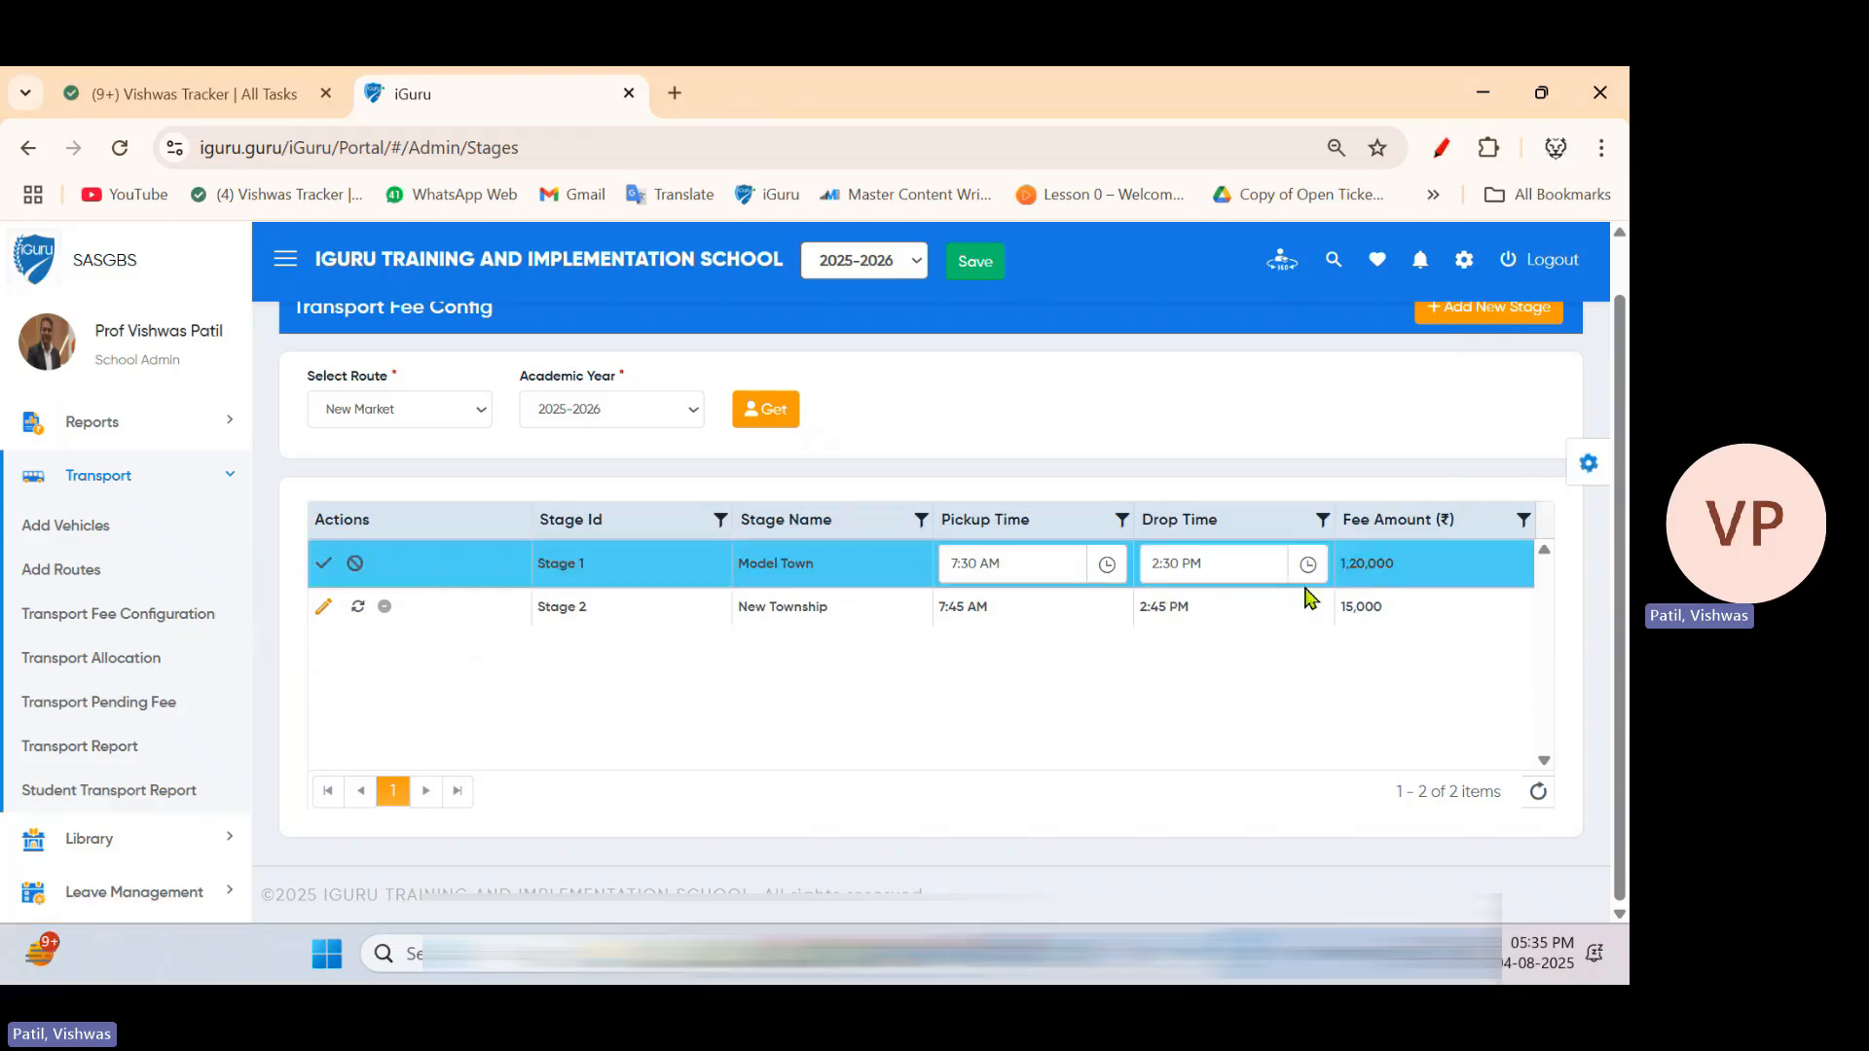
click(326, 562)
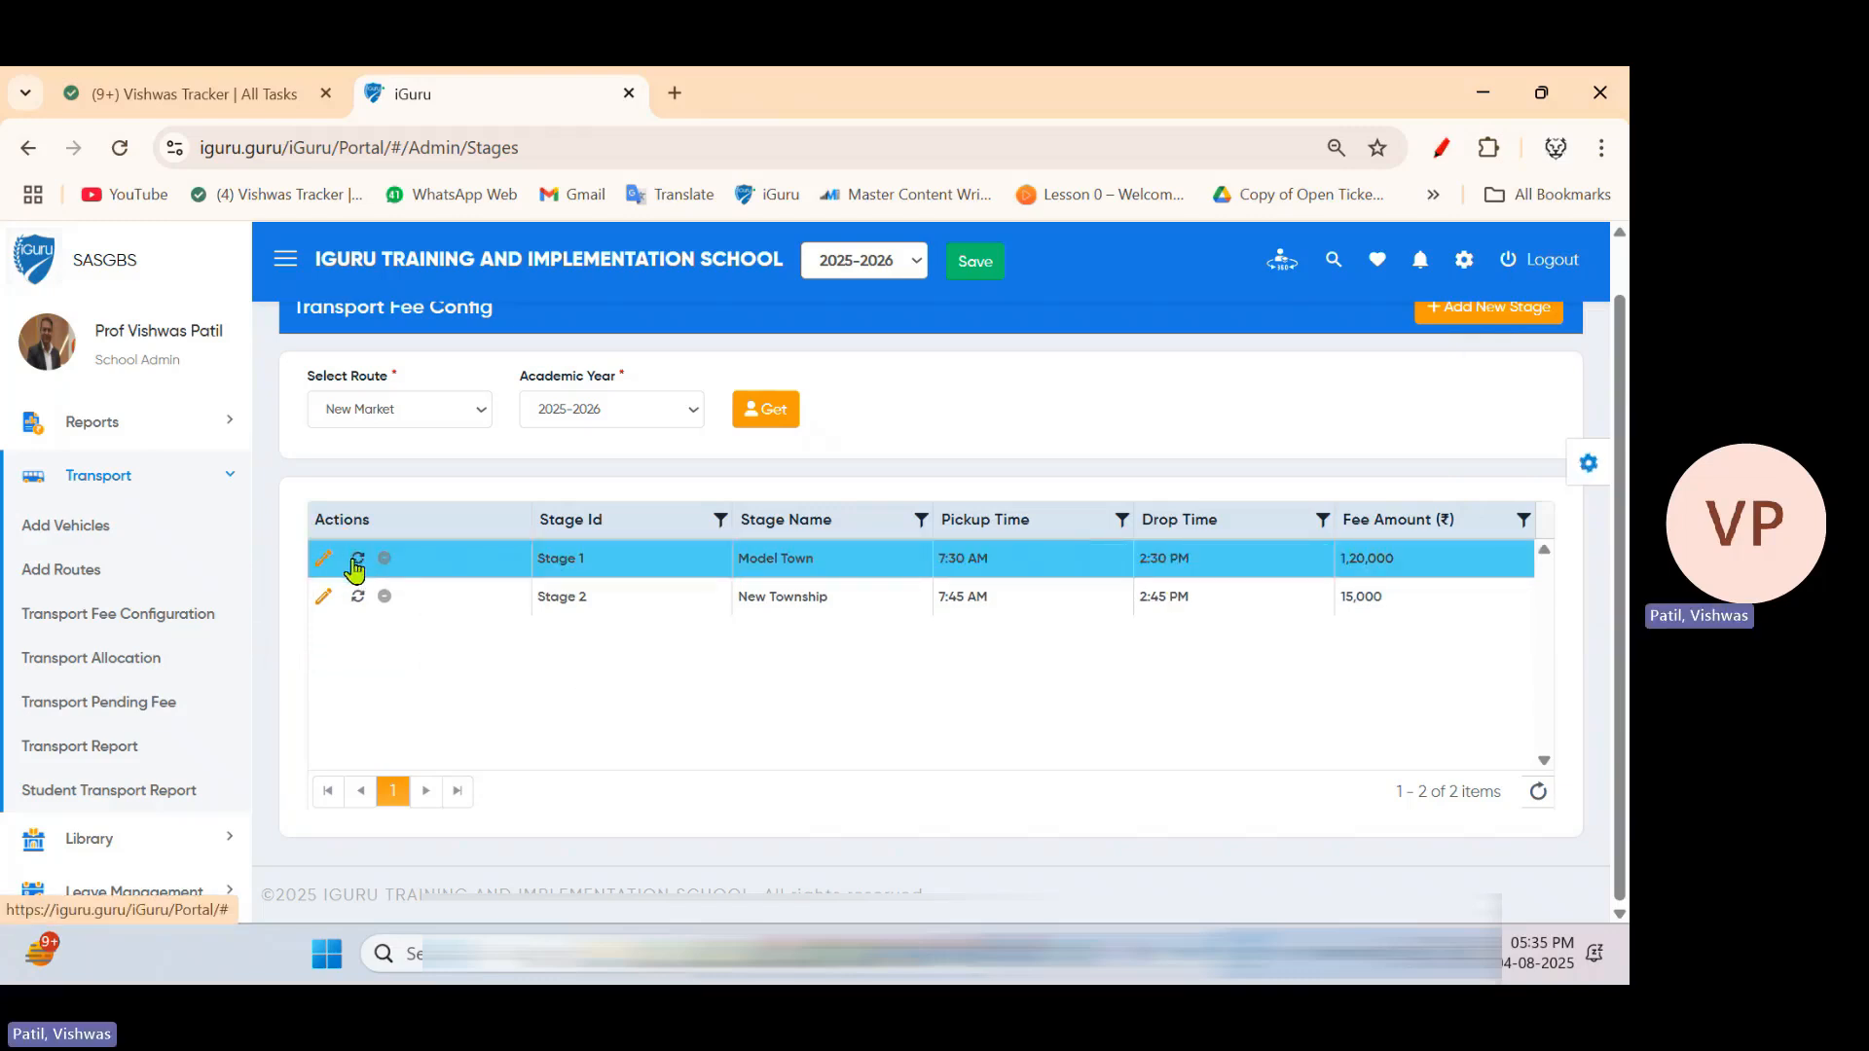
Open the Model Town stage's fee update form, review its fee amount and monthly breakdown, and return to the stage list
click(357, 559)
scroll(779, 740, down, 3)
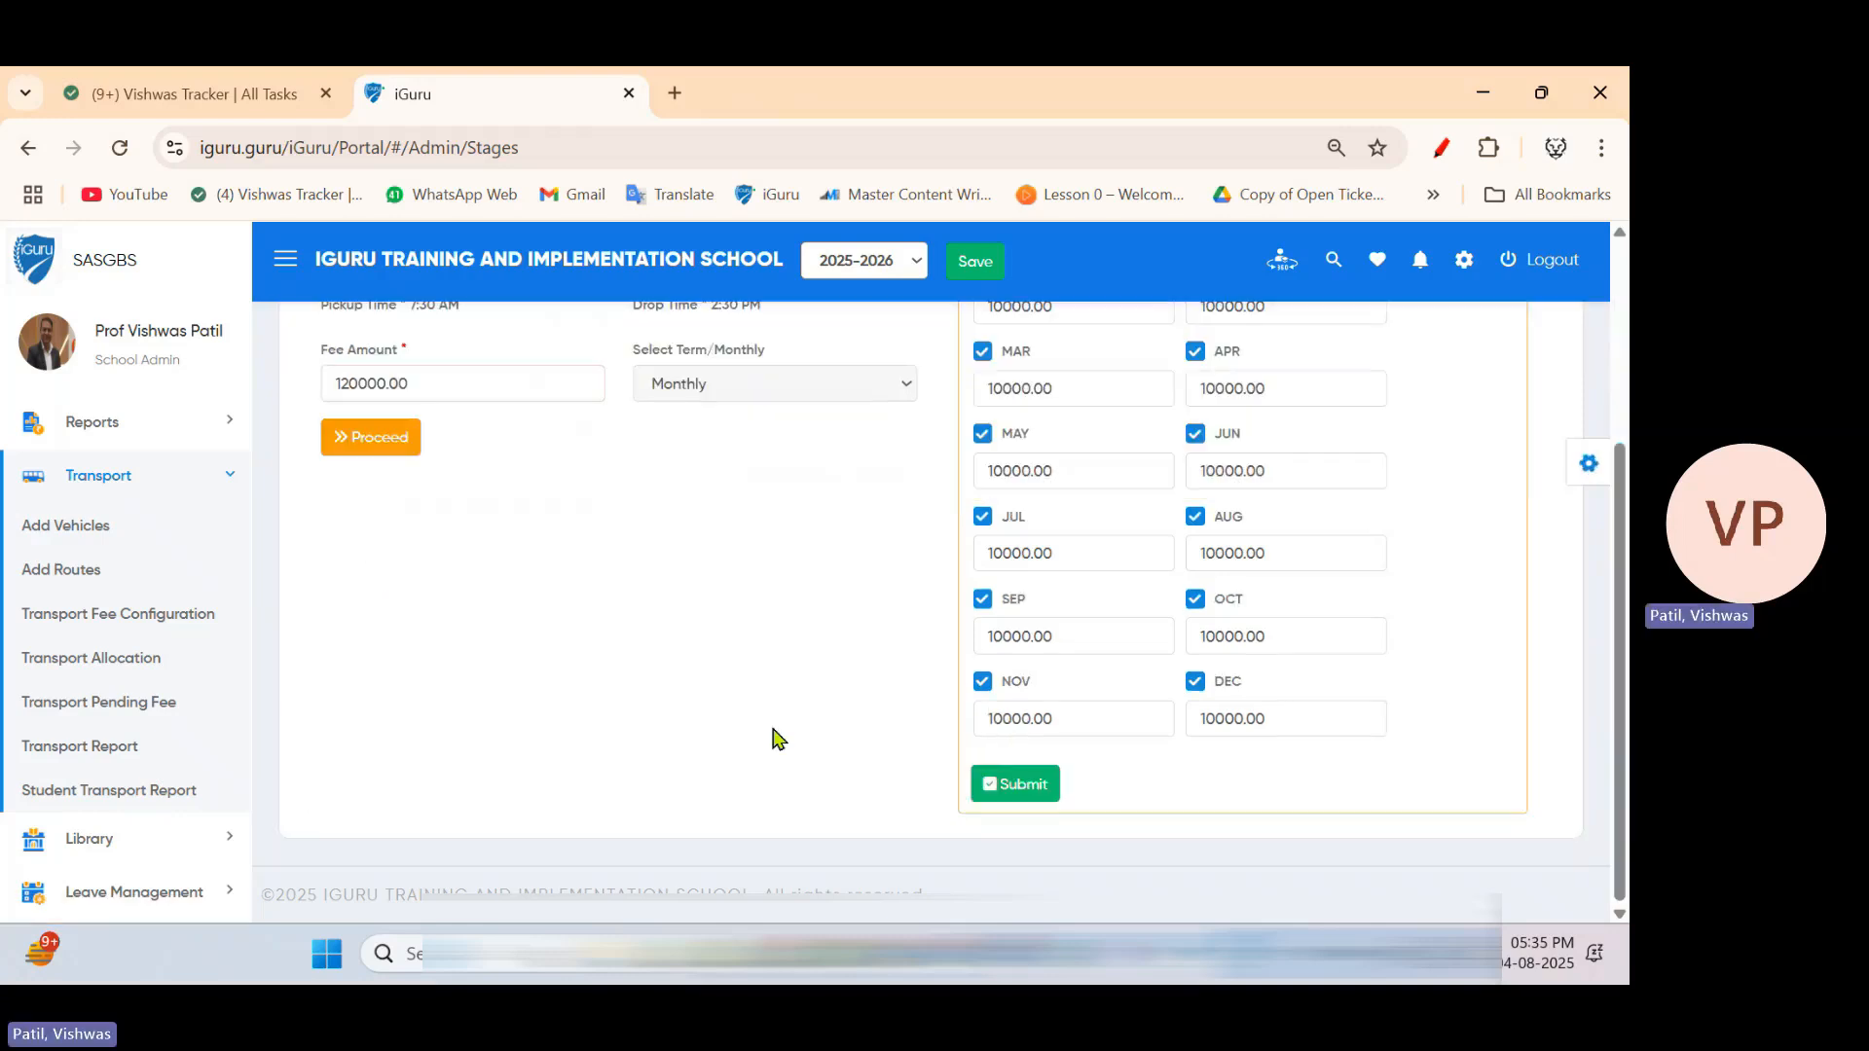
scroll(941, 643, up, 3)
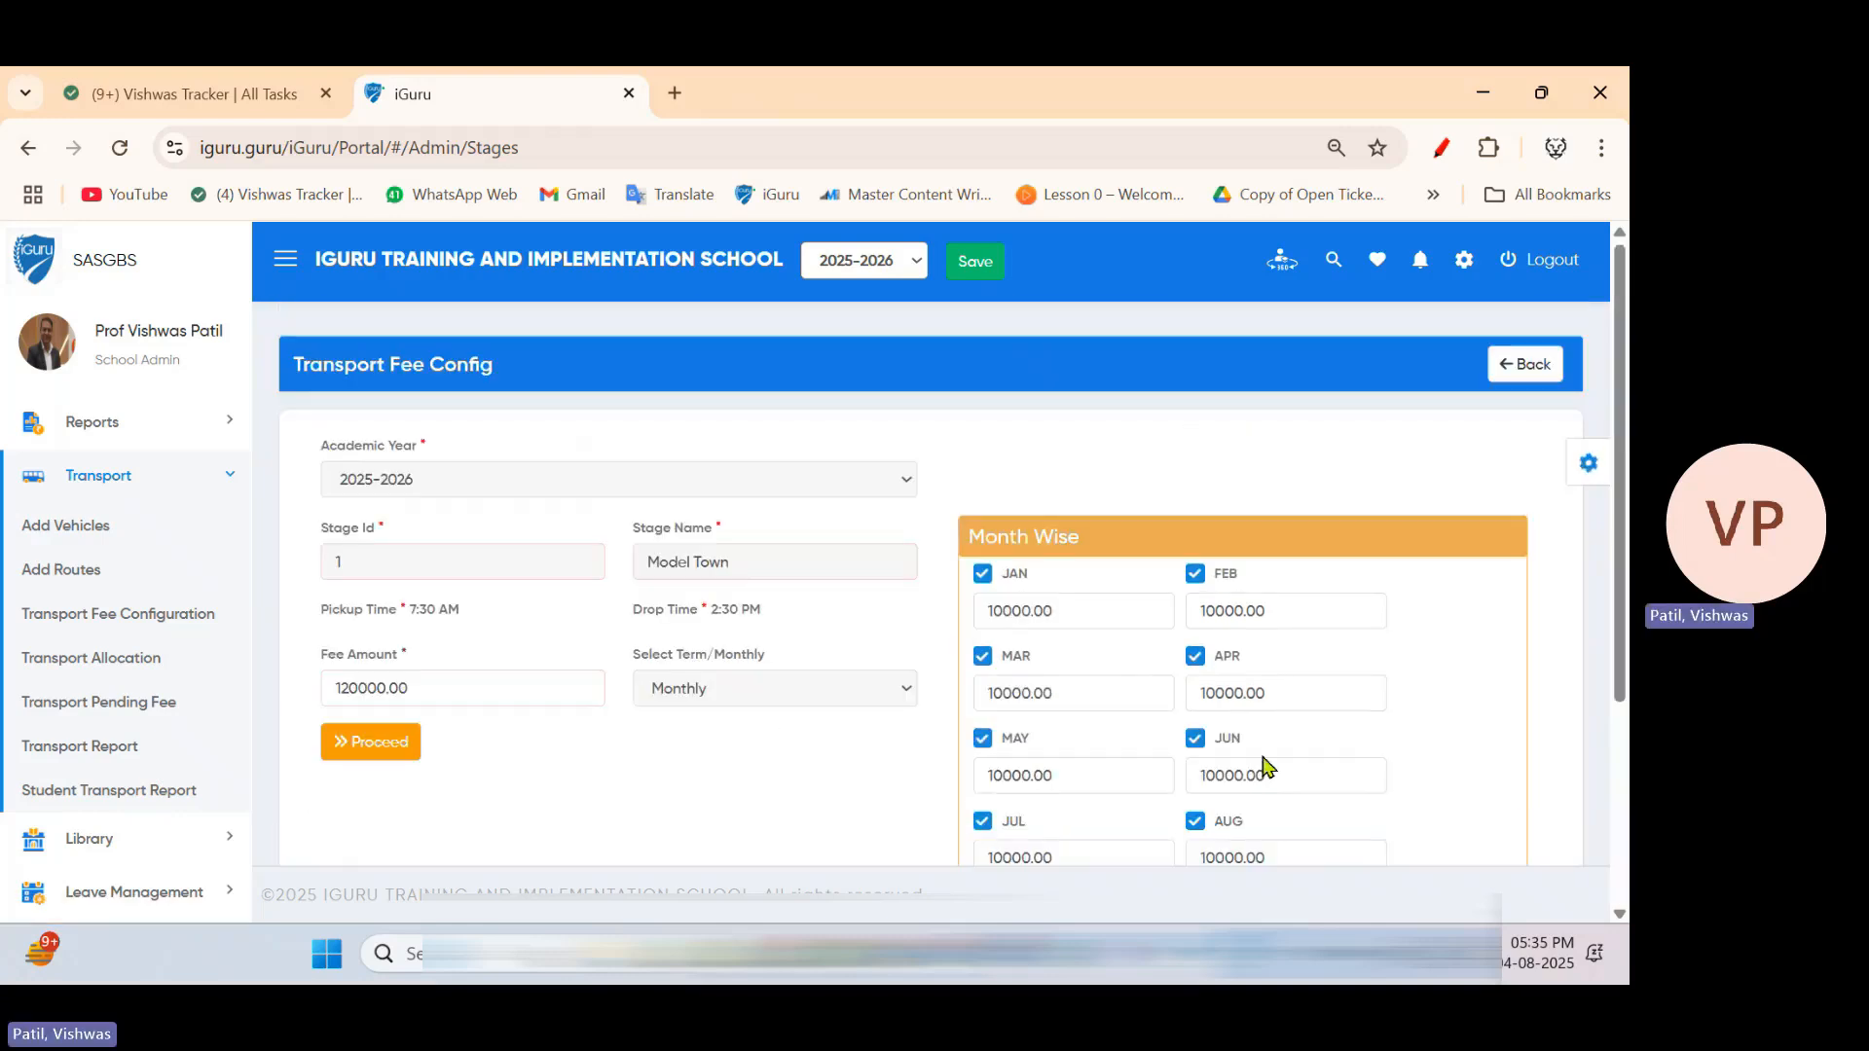
click(542, 678)
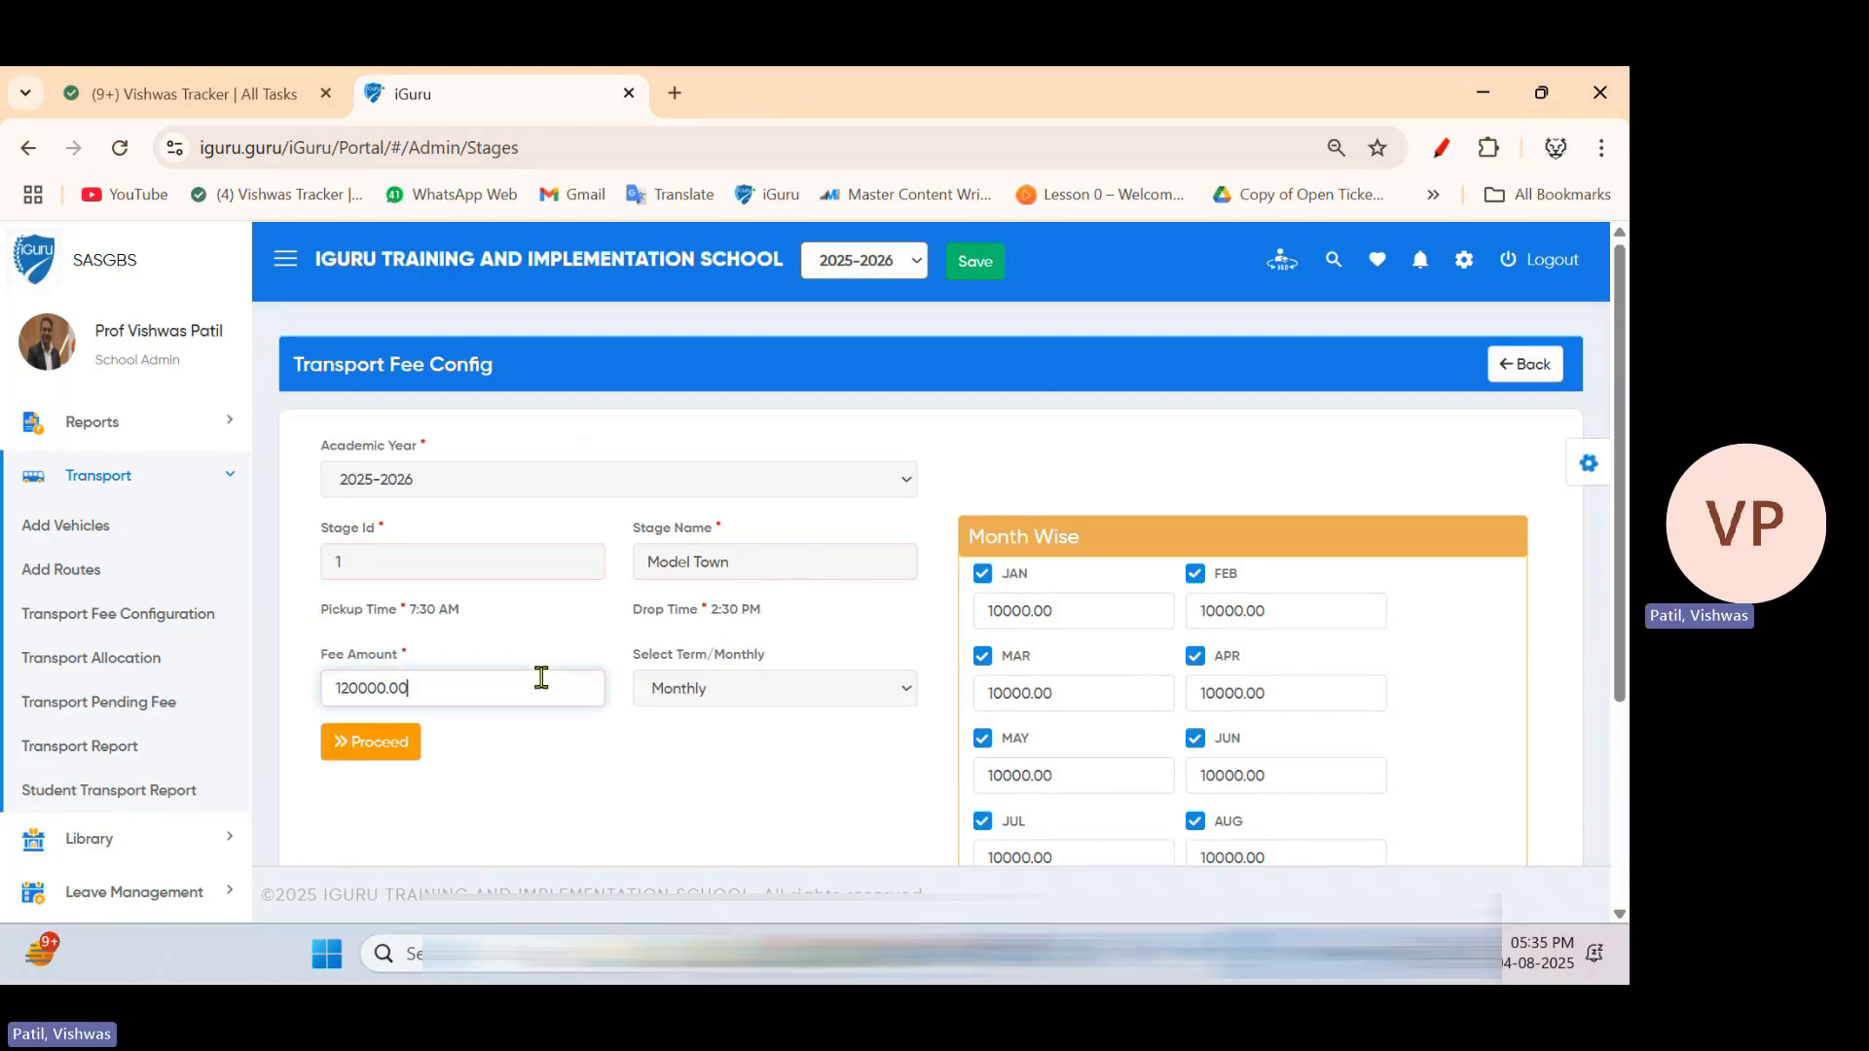
scroll(662, 752, down, 2)
scroll(662, 752, up, 2)
click(1527, 370)
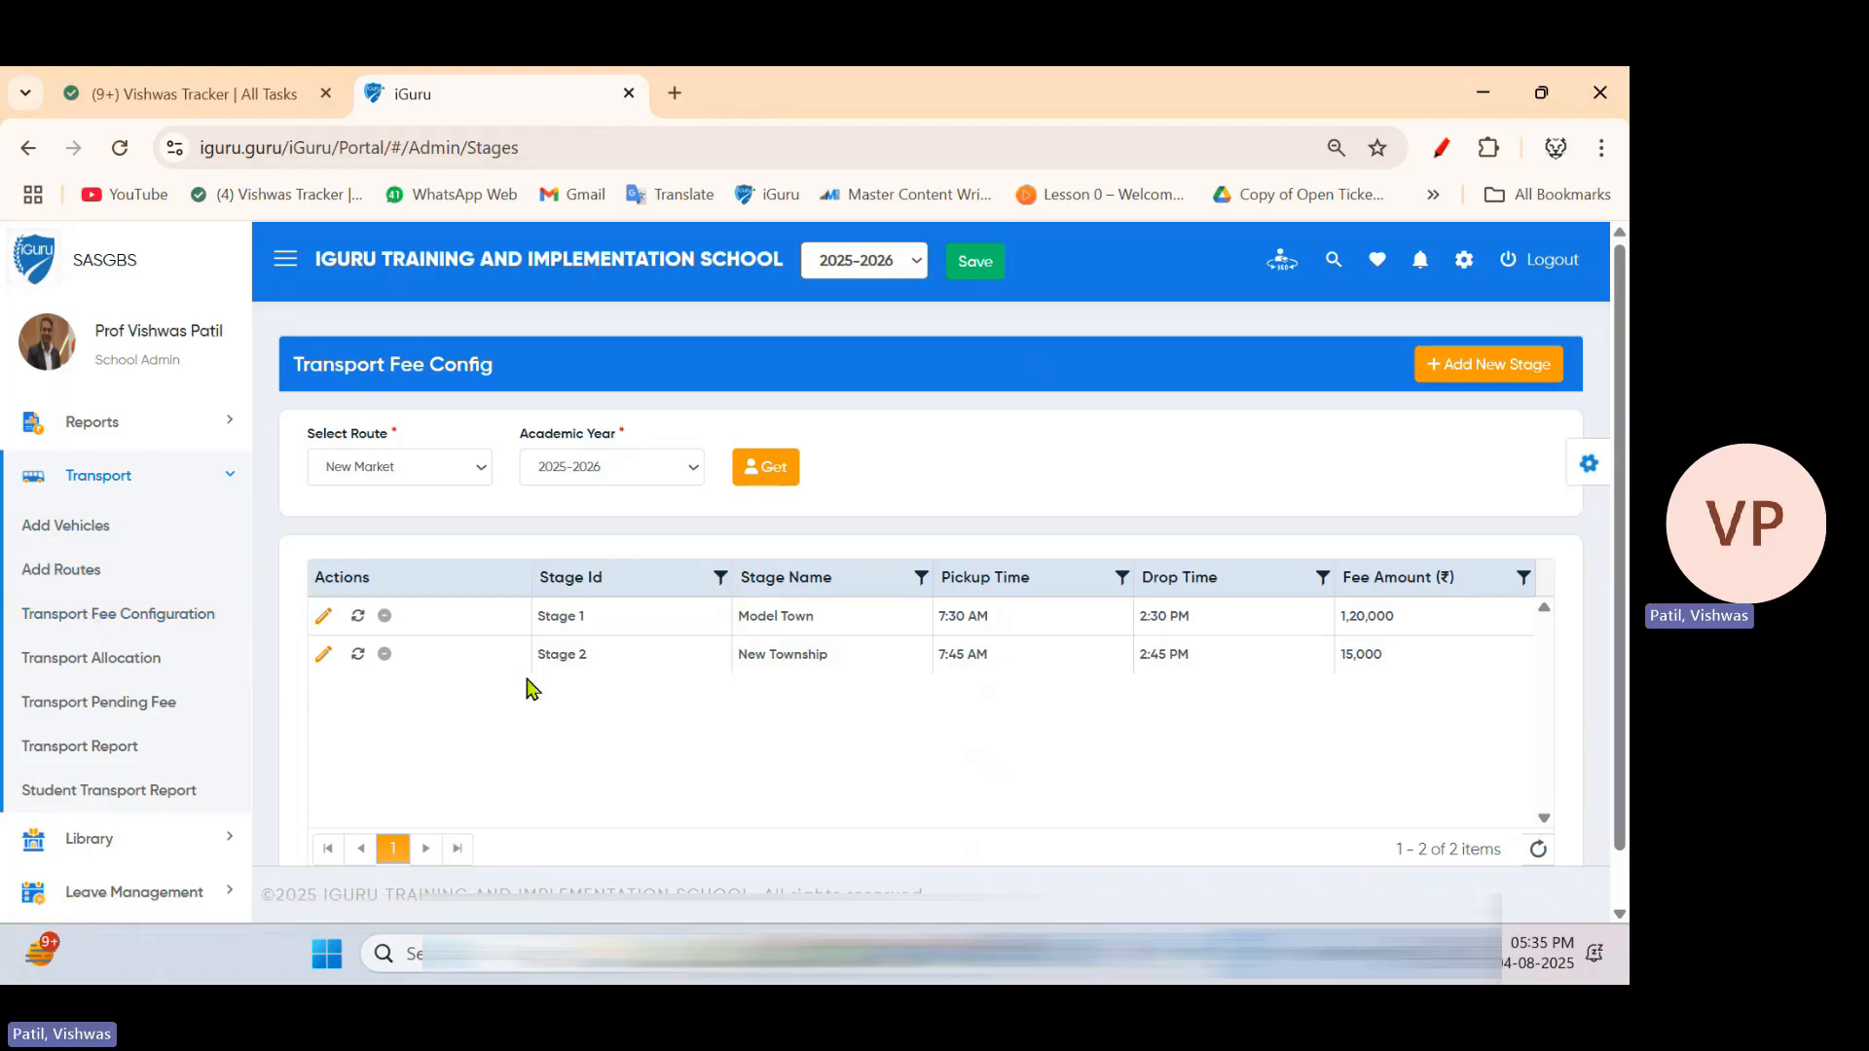
Open the Transport Allocation page and choose the New Market route with the Model Town pickup
click(102, 665)
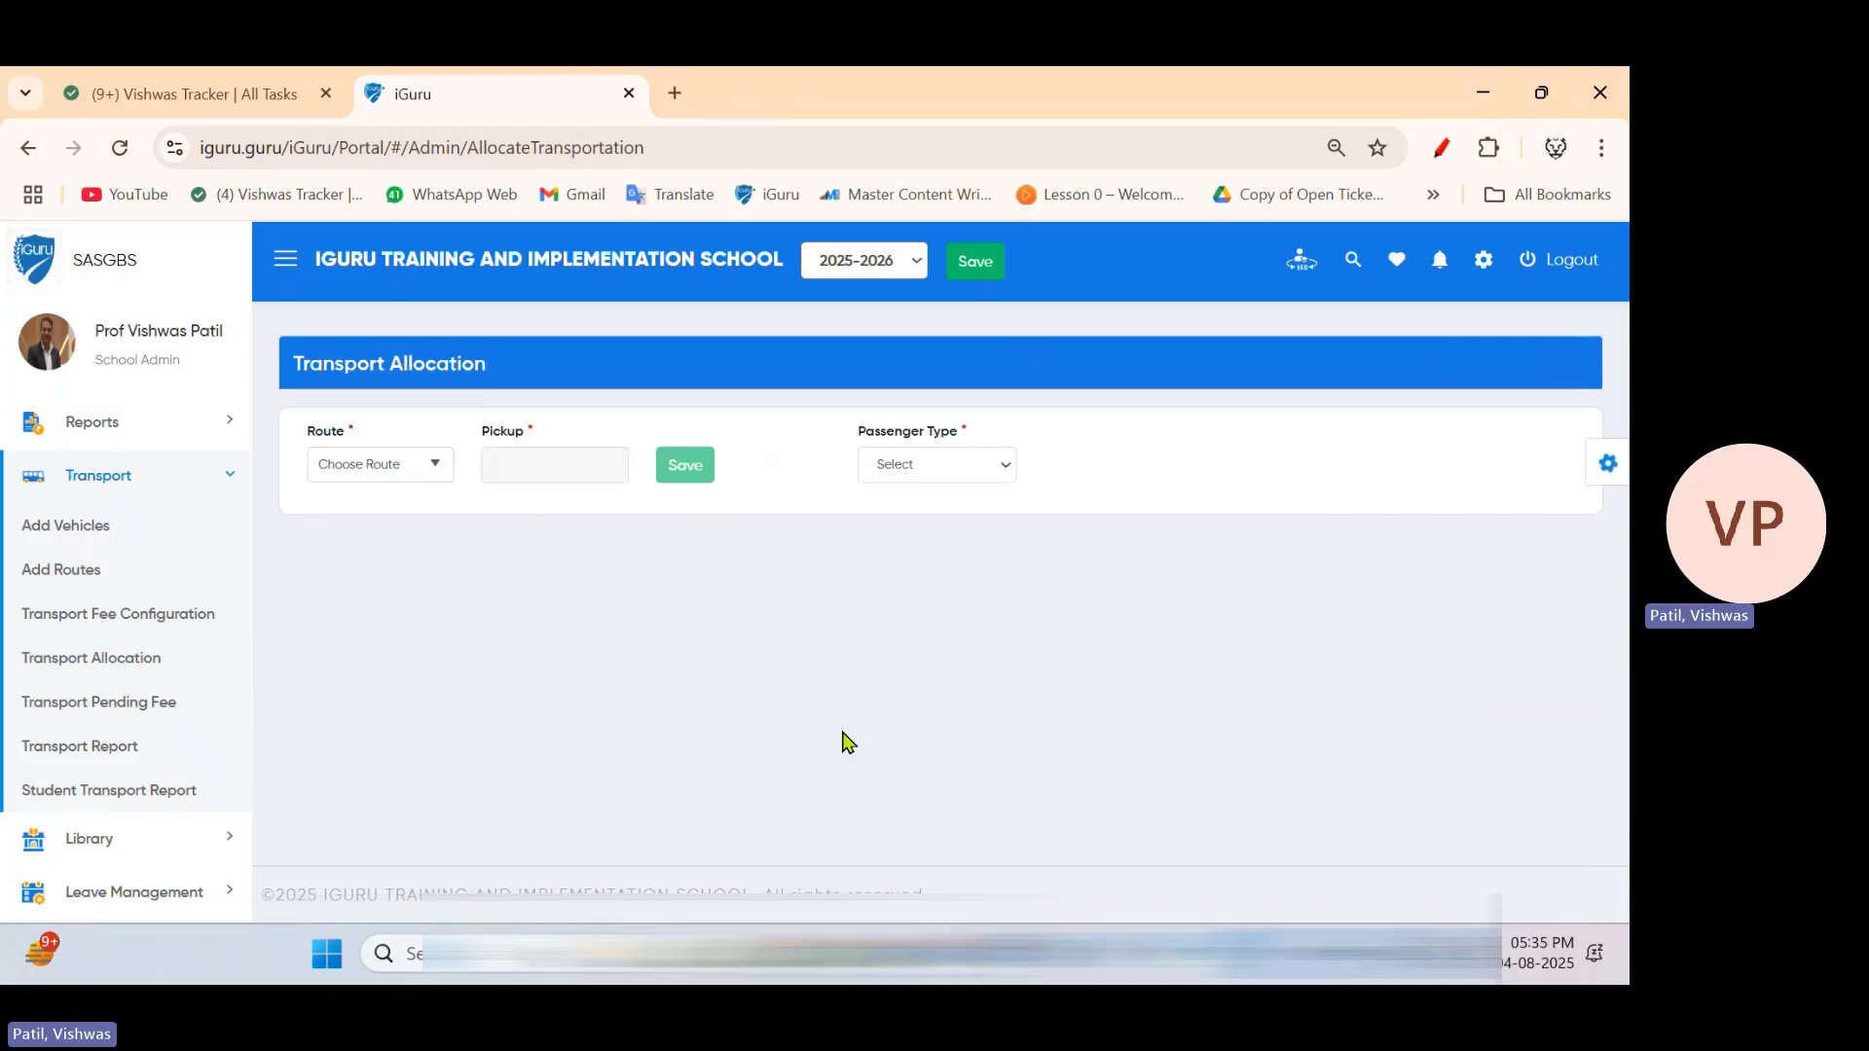
click(397, 473)
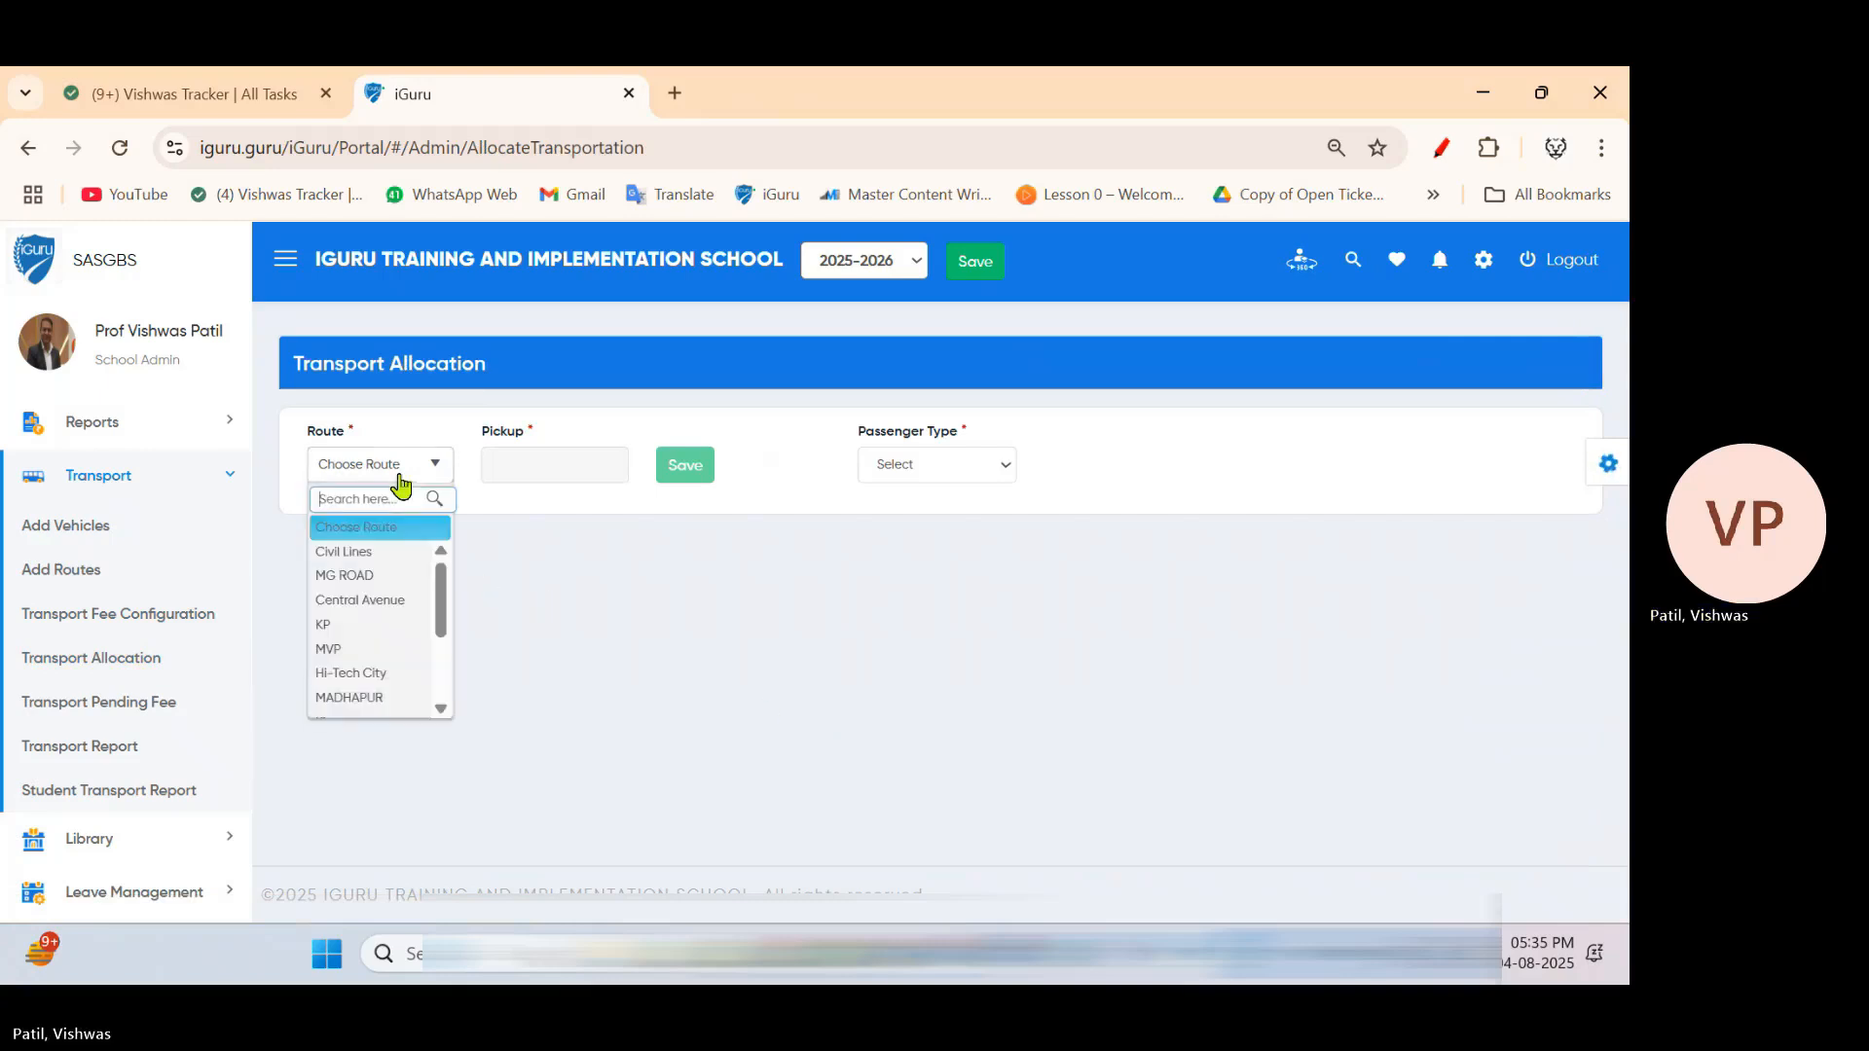
scroll(409, 691, down, 2)
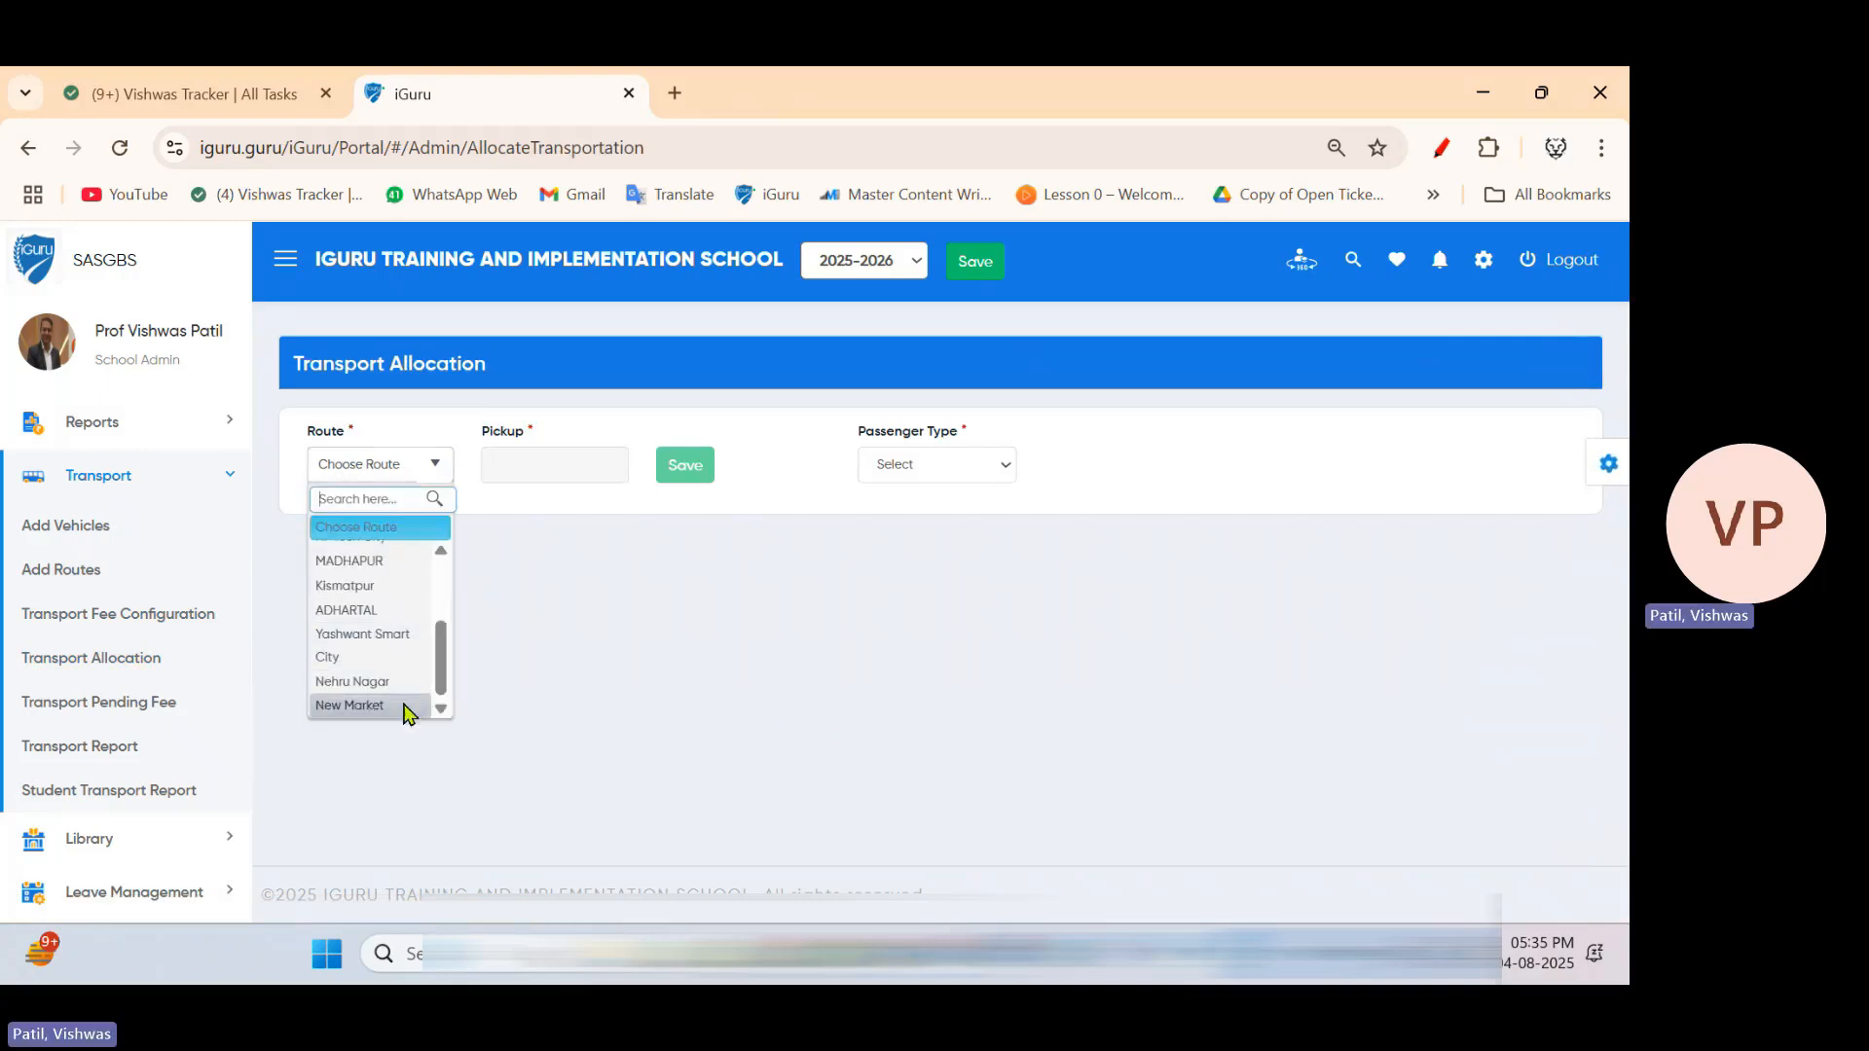
click(351, 705)
click(580, 469)
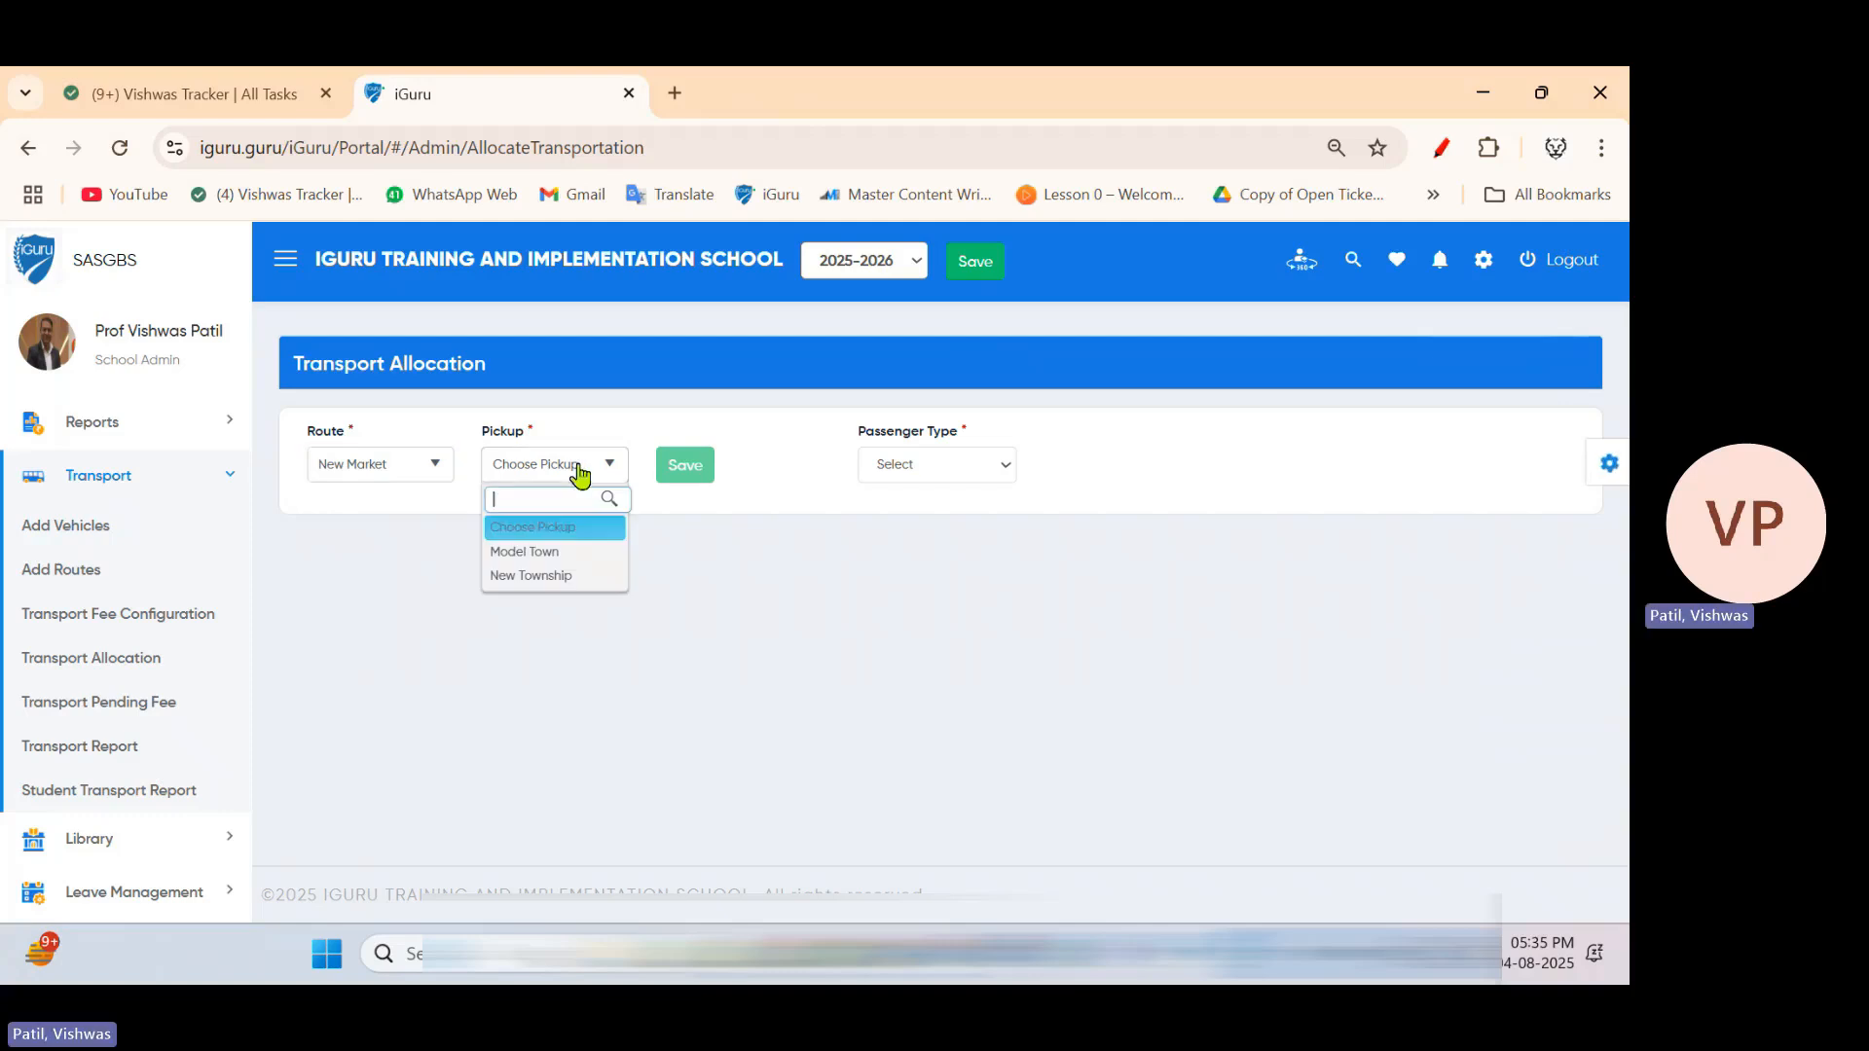
click(572, 552)
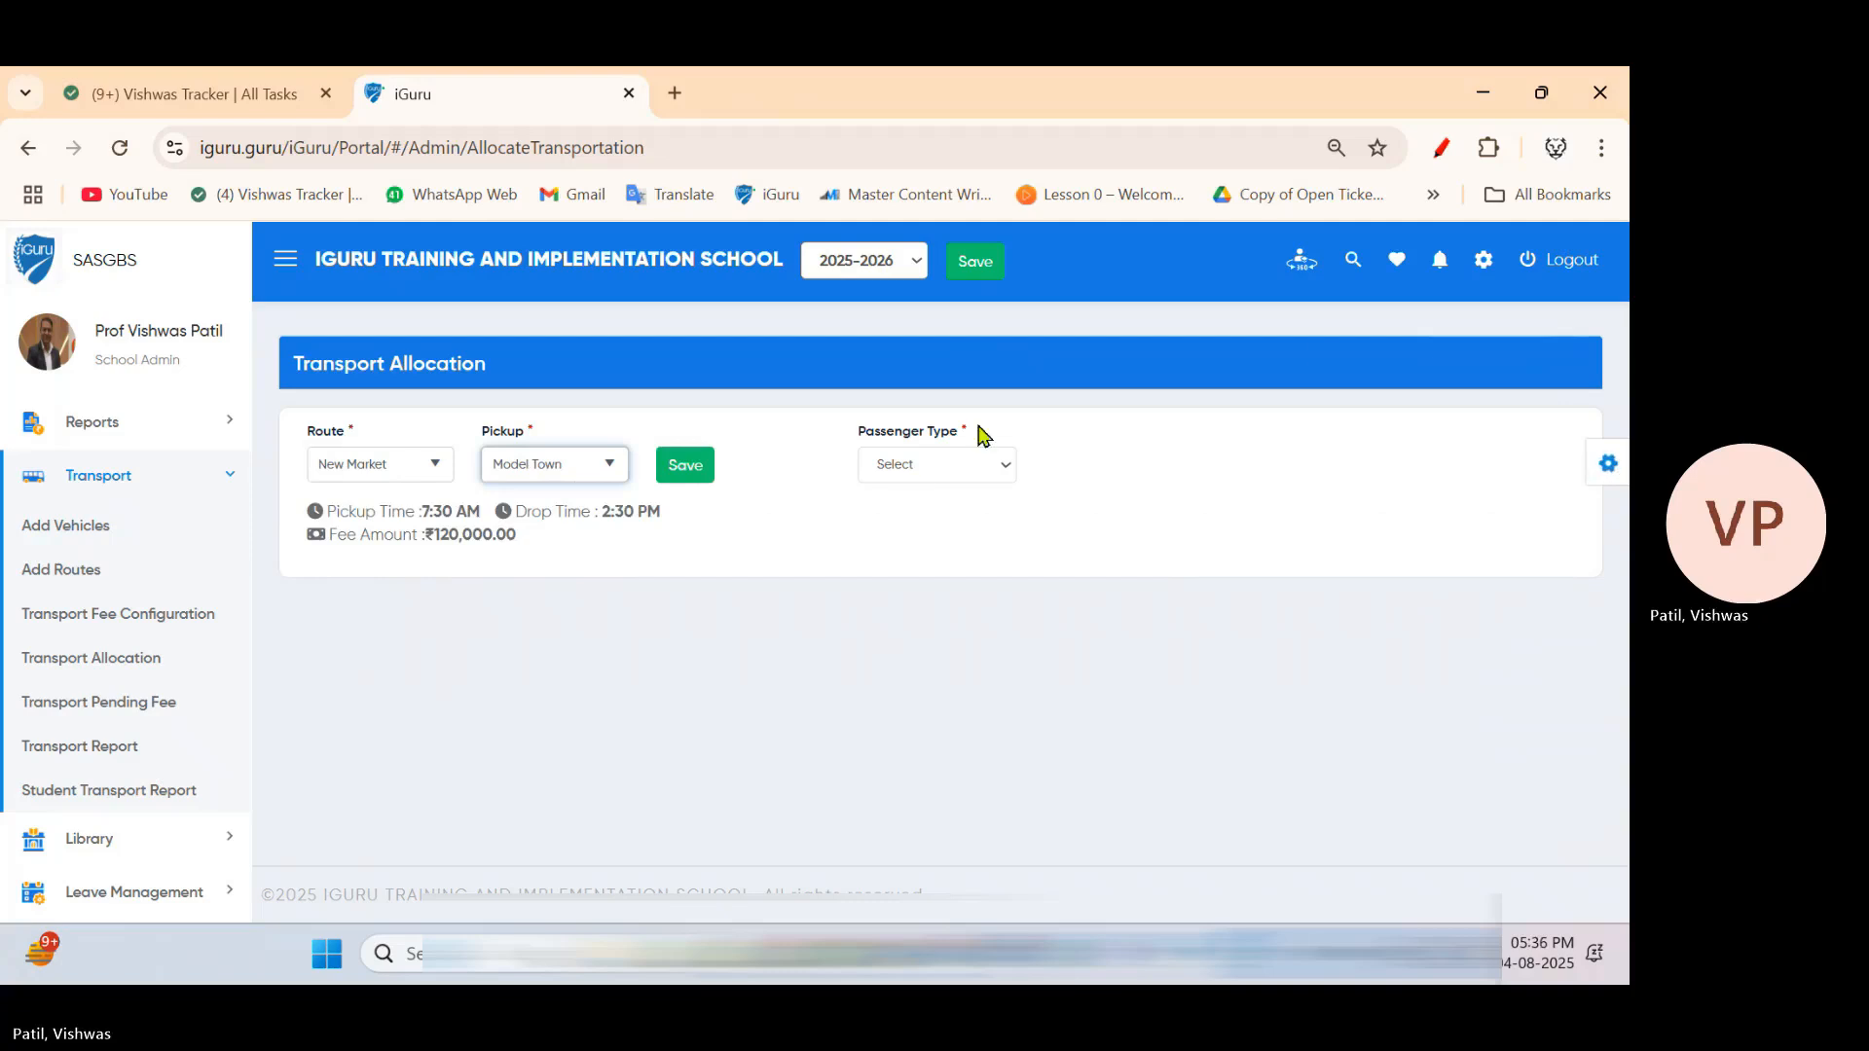
Mark the Passenger Type field with the annotation pen and clear the marking
click(1441, 147)
mouse_move(1002, 396)
mouse_down()
mouse_move(1064, 468)
mouse_move(972, 397)
mouse_up()
click(1554, 535)
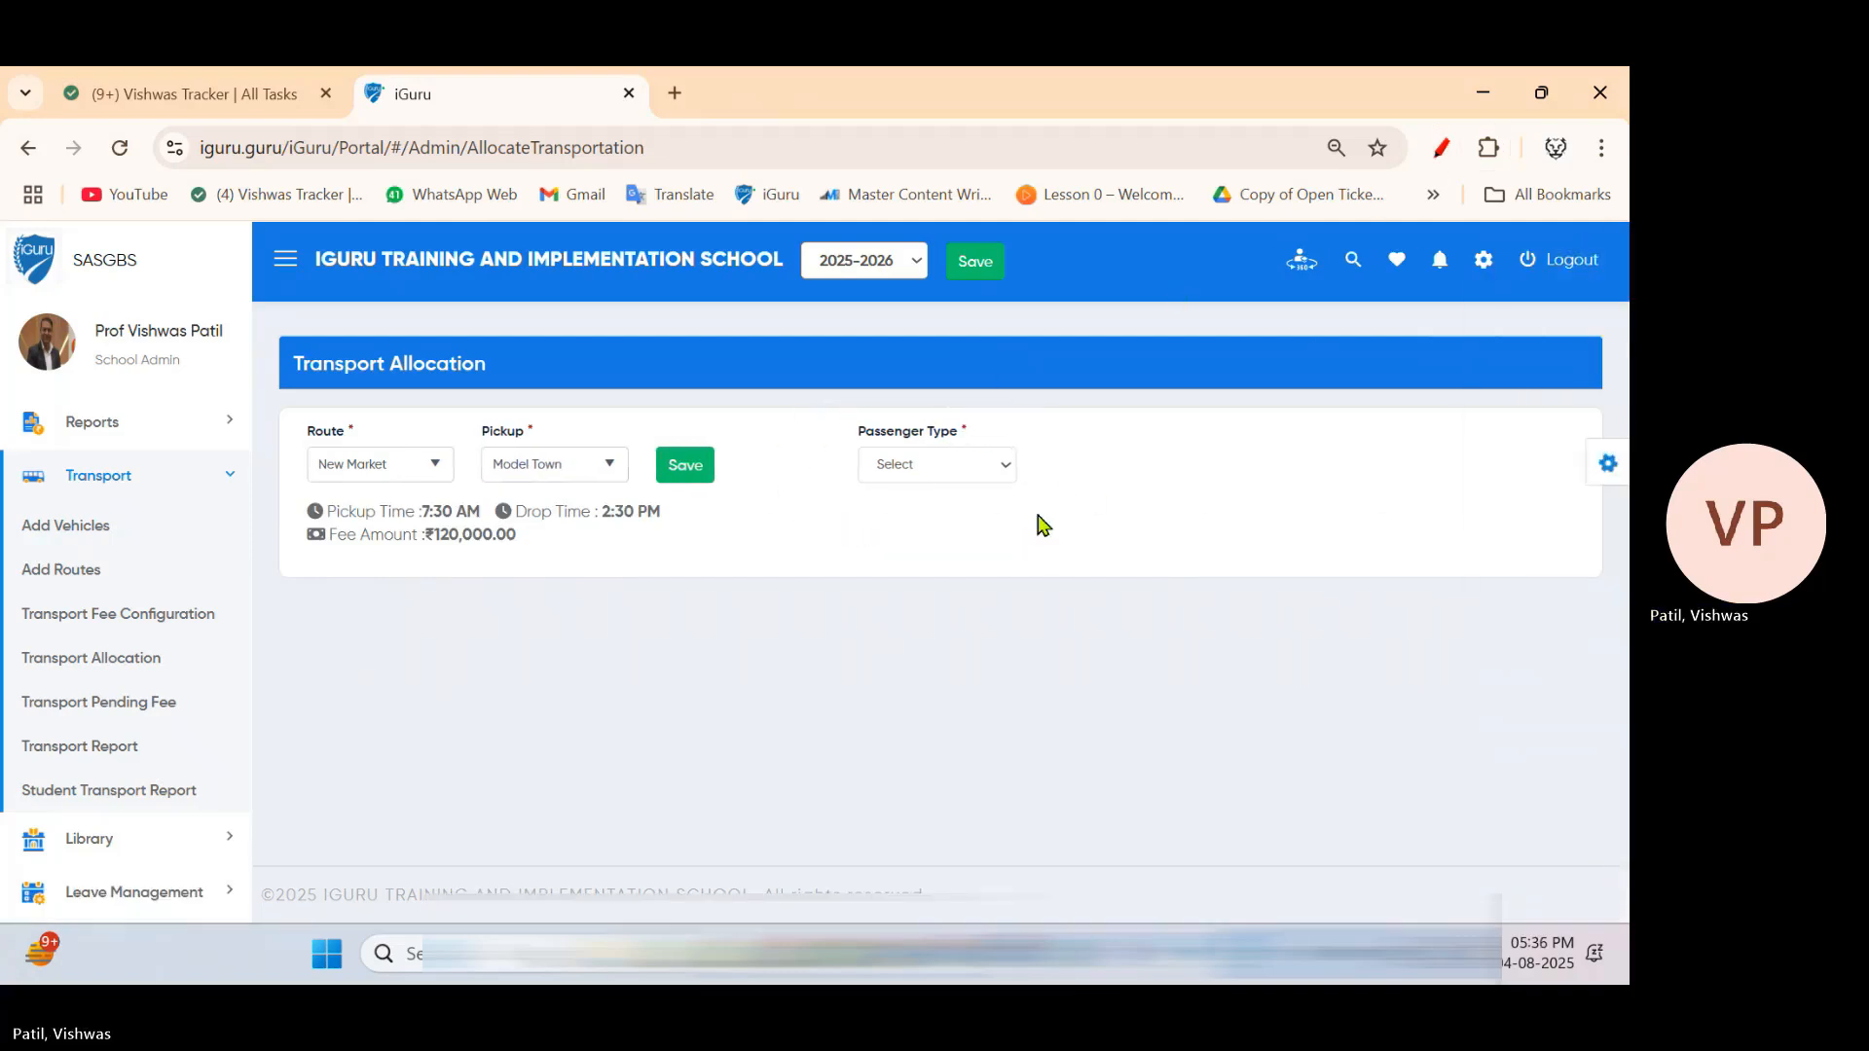
Set the passenger type to Student, the class to III and the section to III-A, and show the students
click(931, 467)
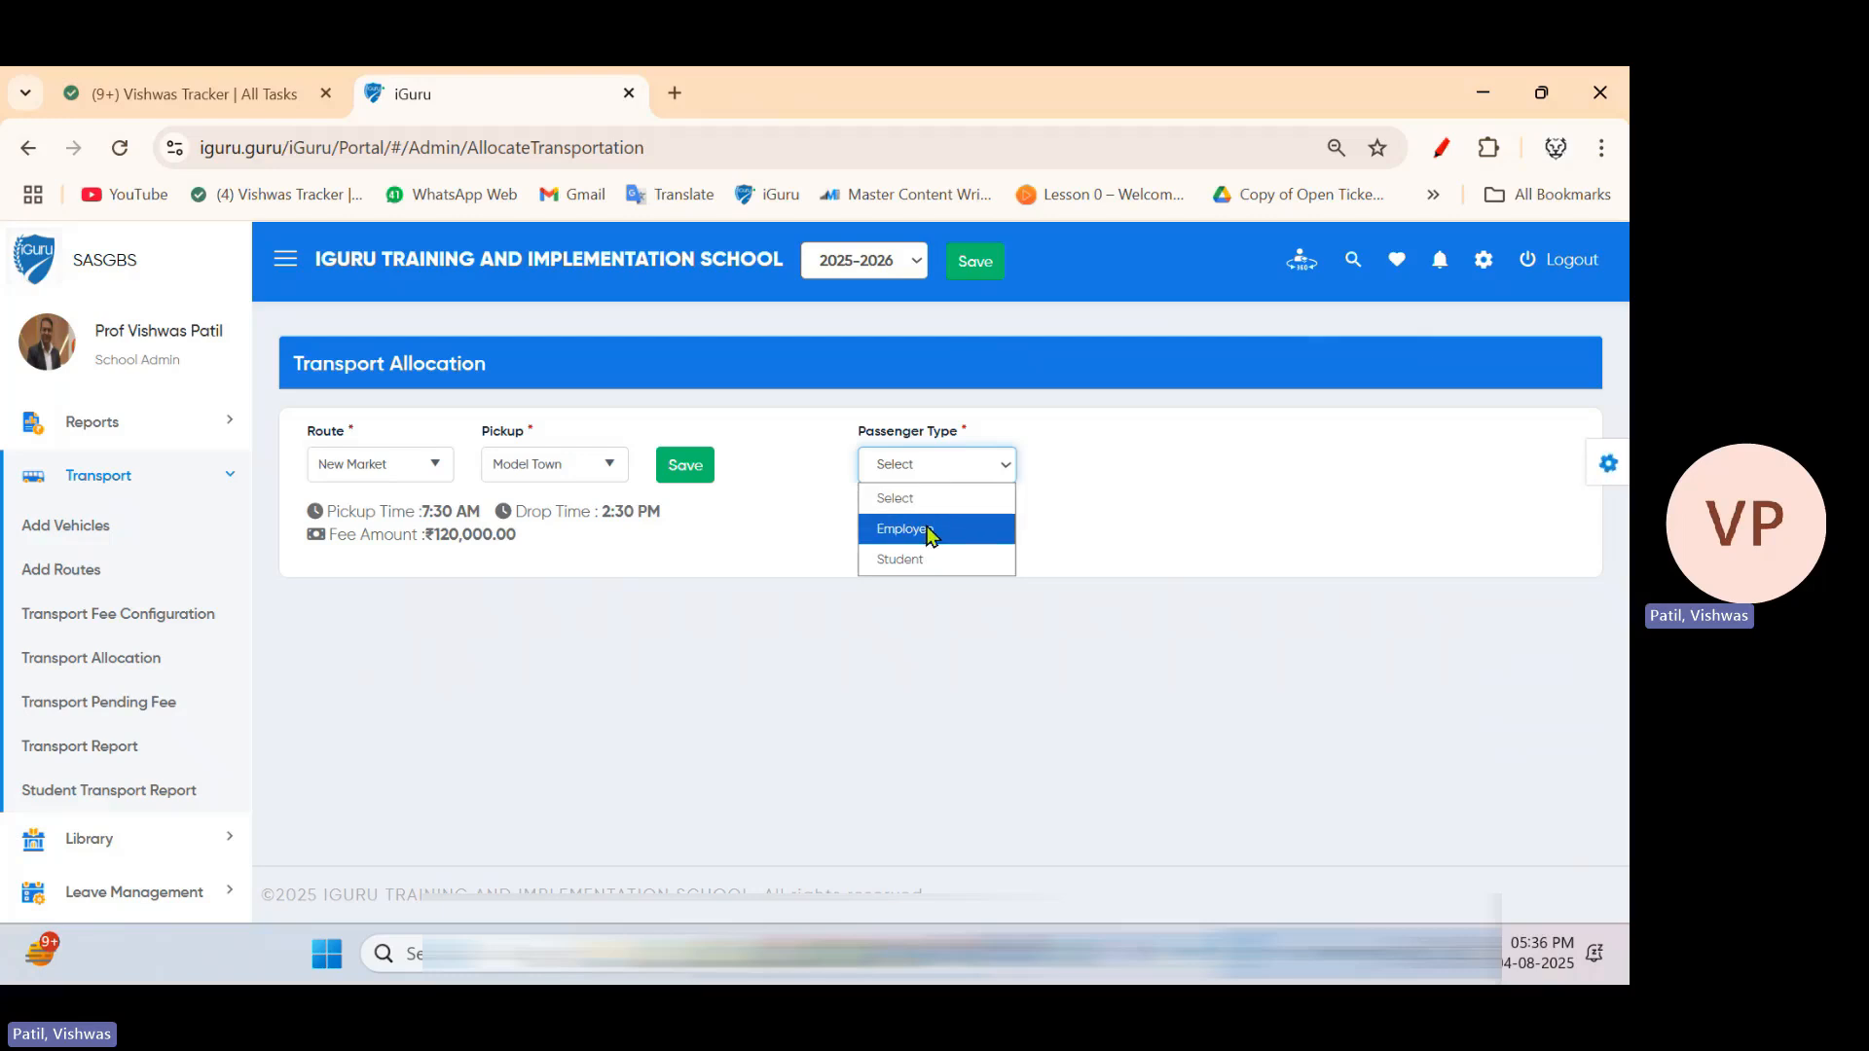
click(931, 559)
click(1139, 469)
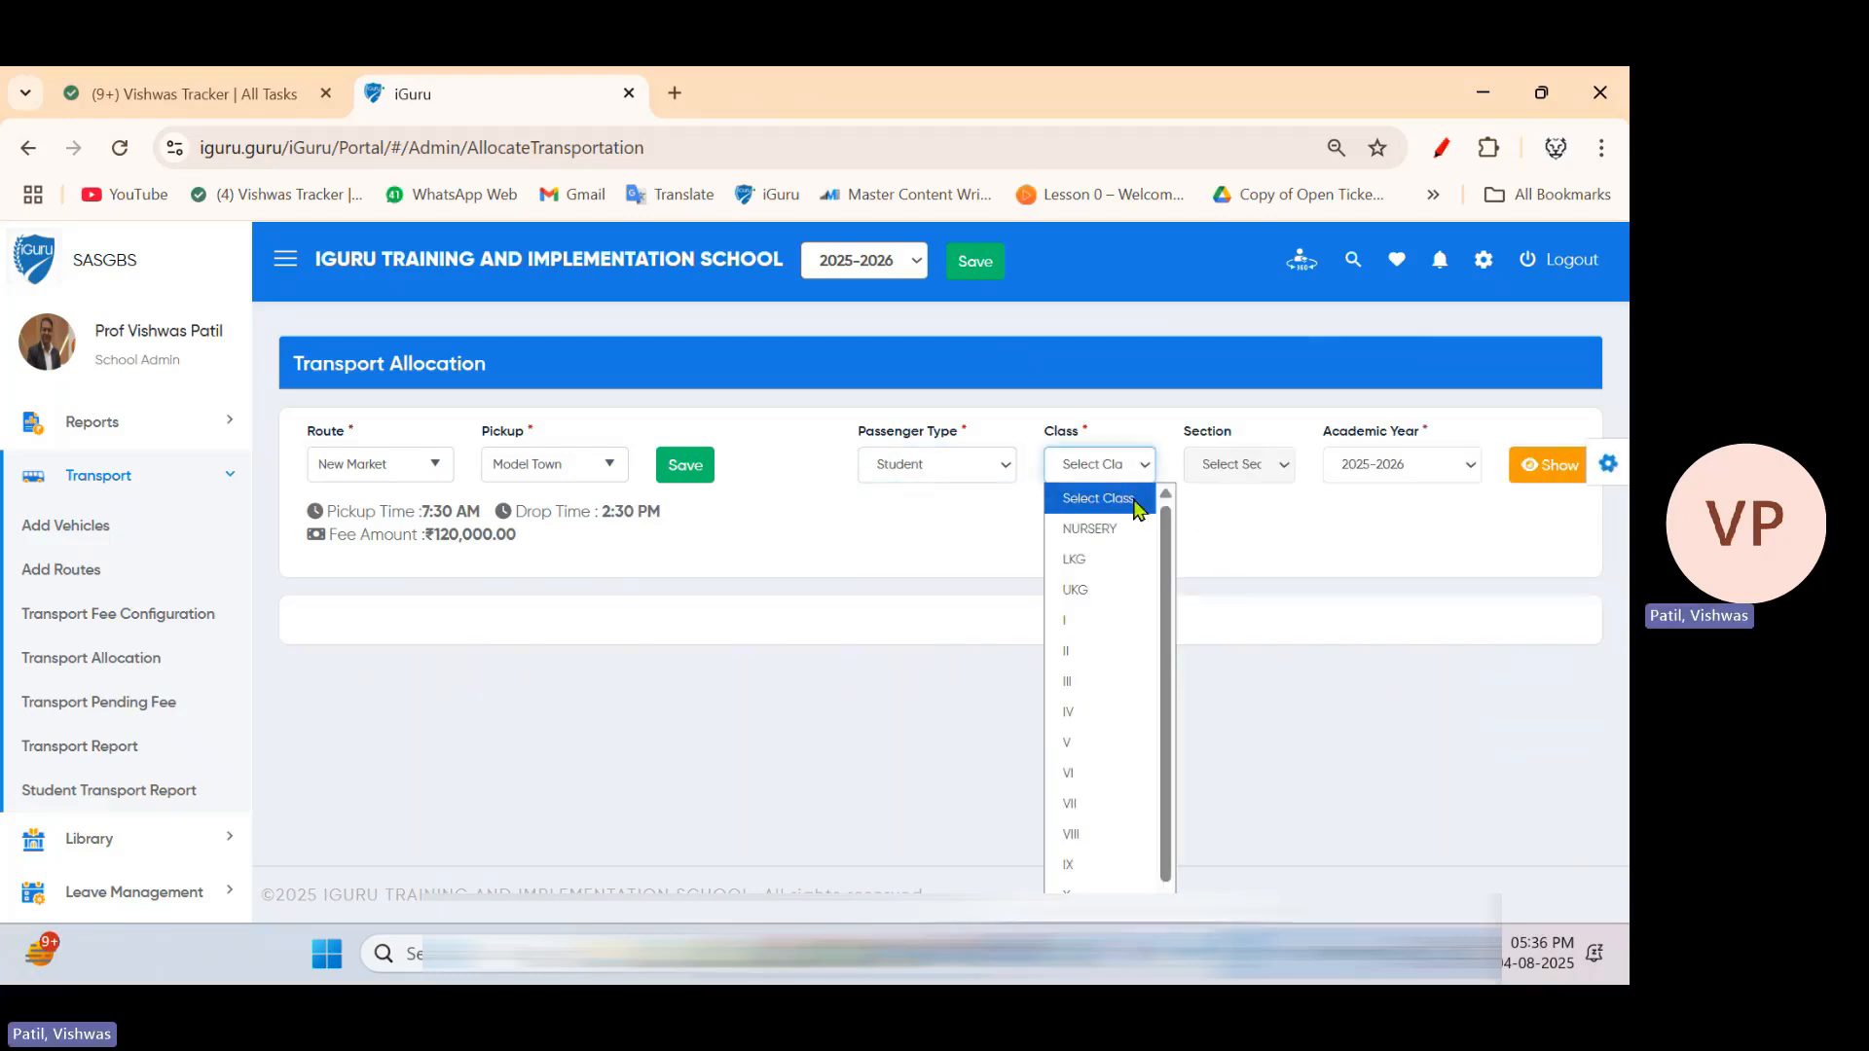
click(1110, 681)
click(1243, 471)
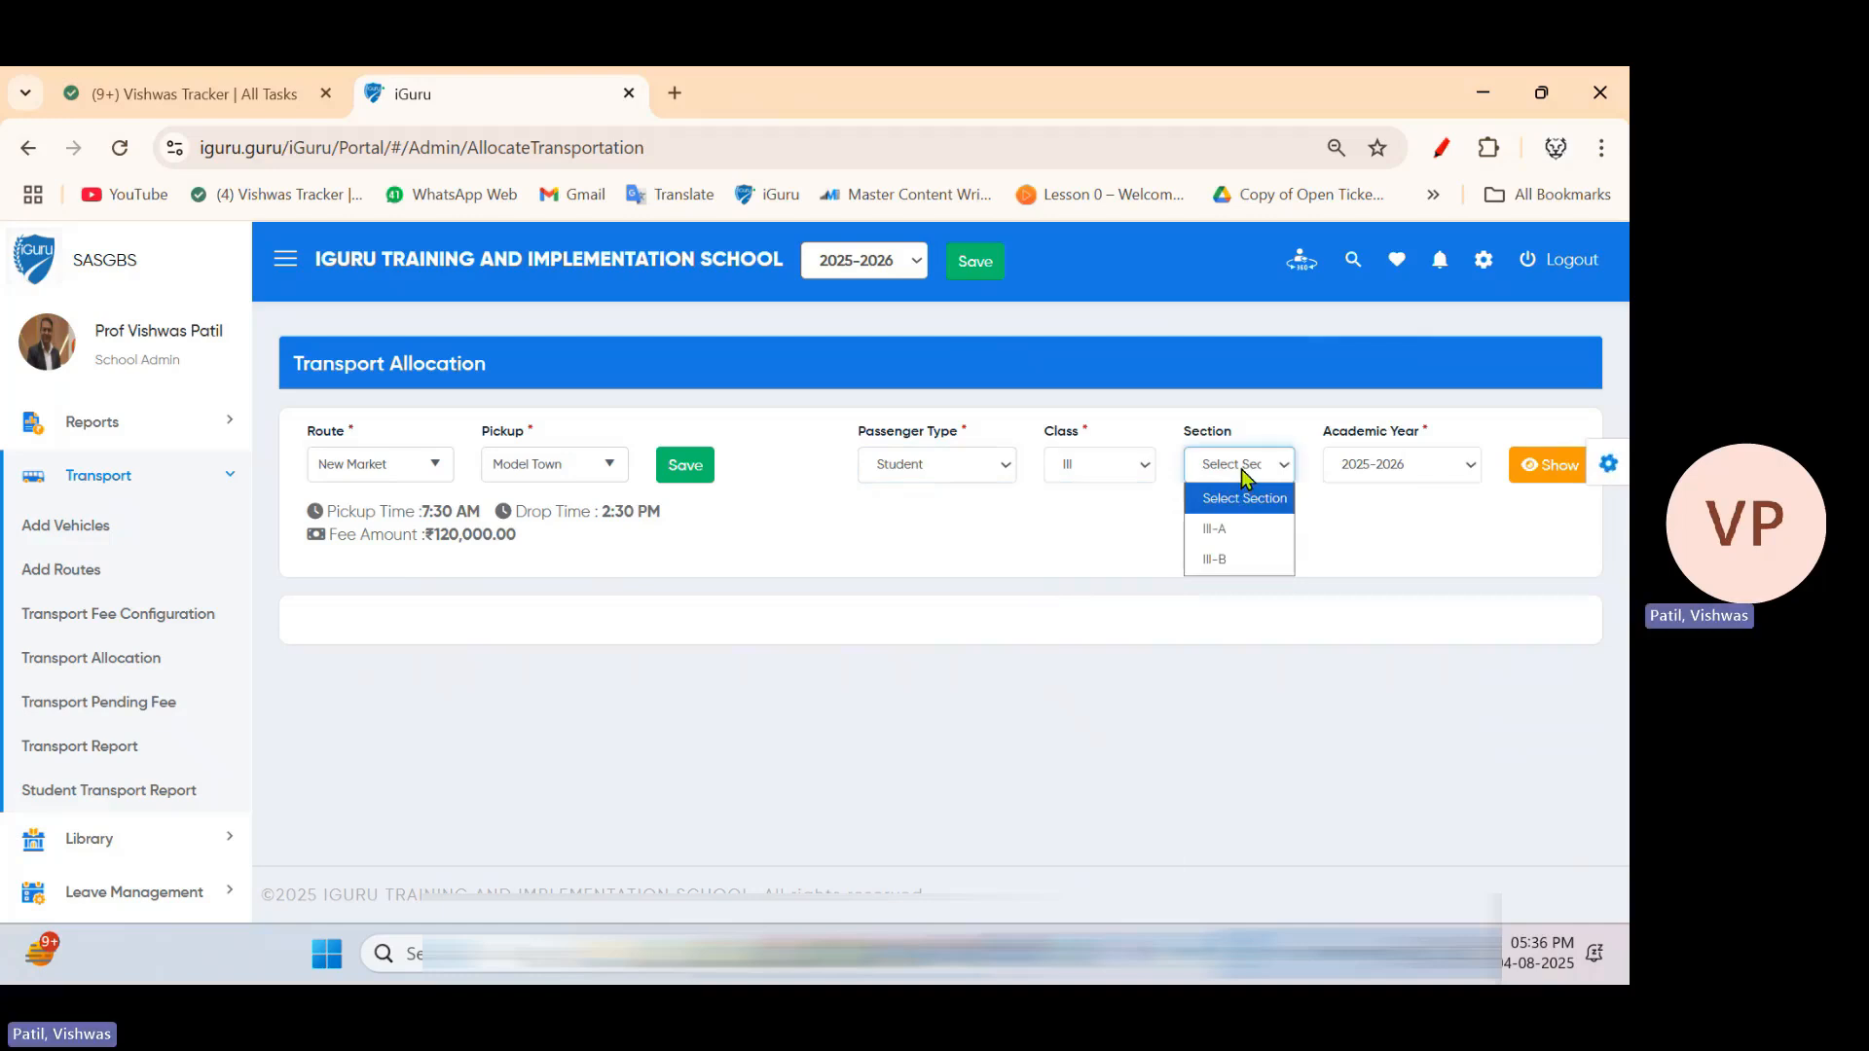
click(1243, 529)
click(1546, 471)
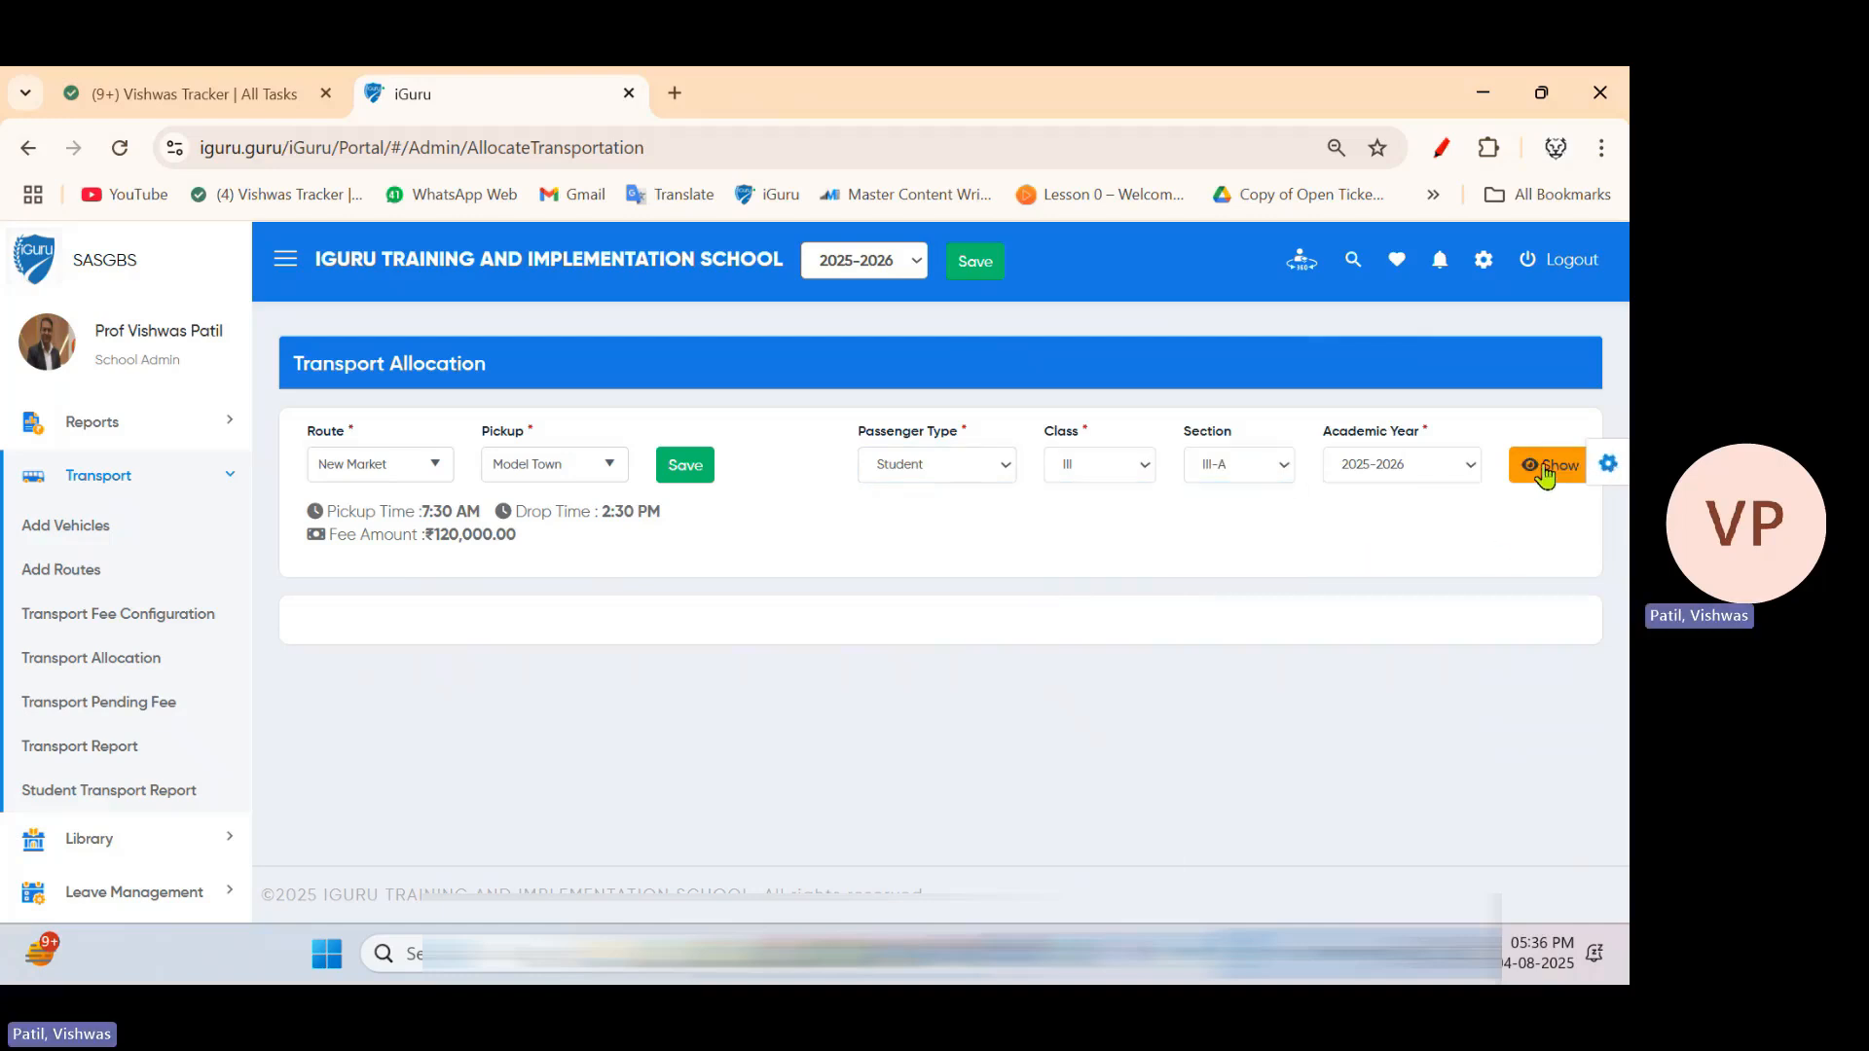
Allocate the first three unallocated III-A students to the Model Town pickup, save, and accept the confirmation
drag(1624, 603, 1627, 779)
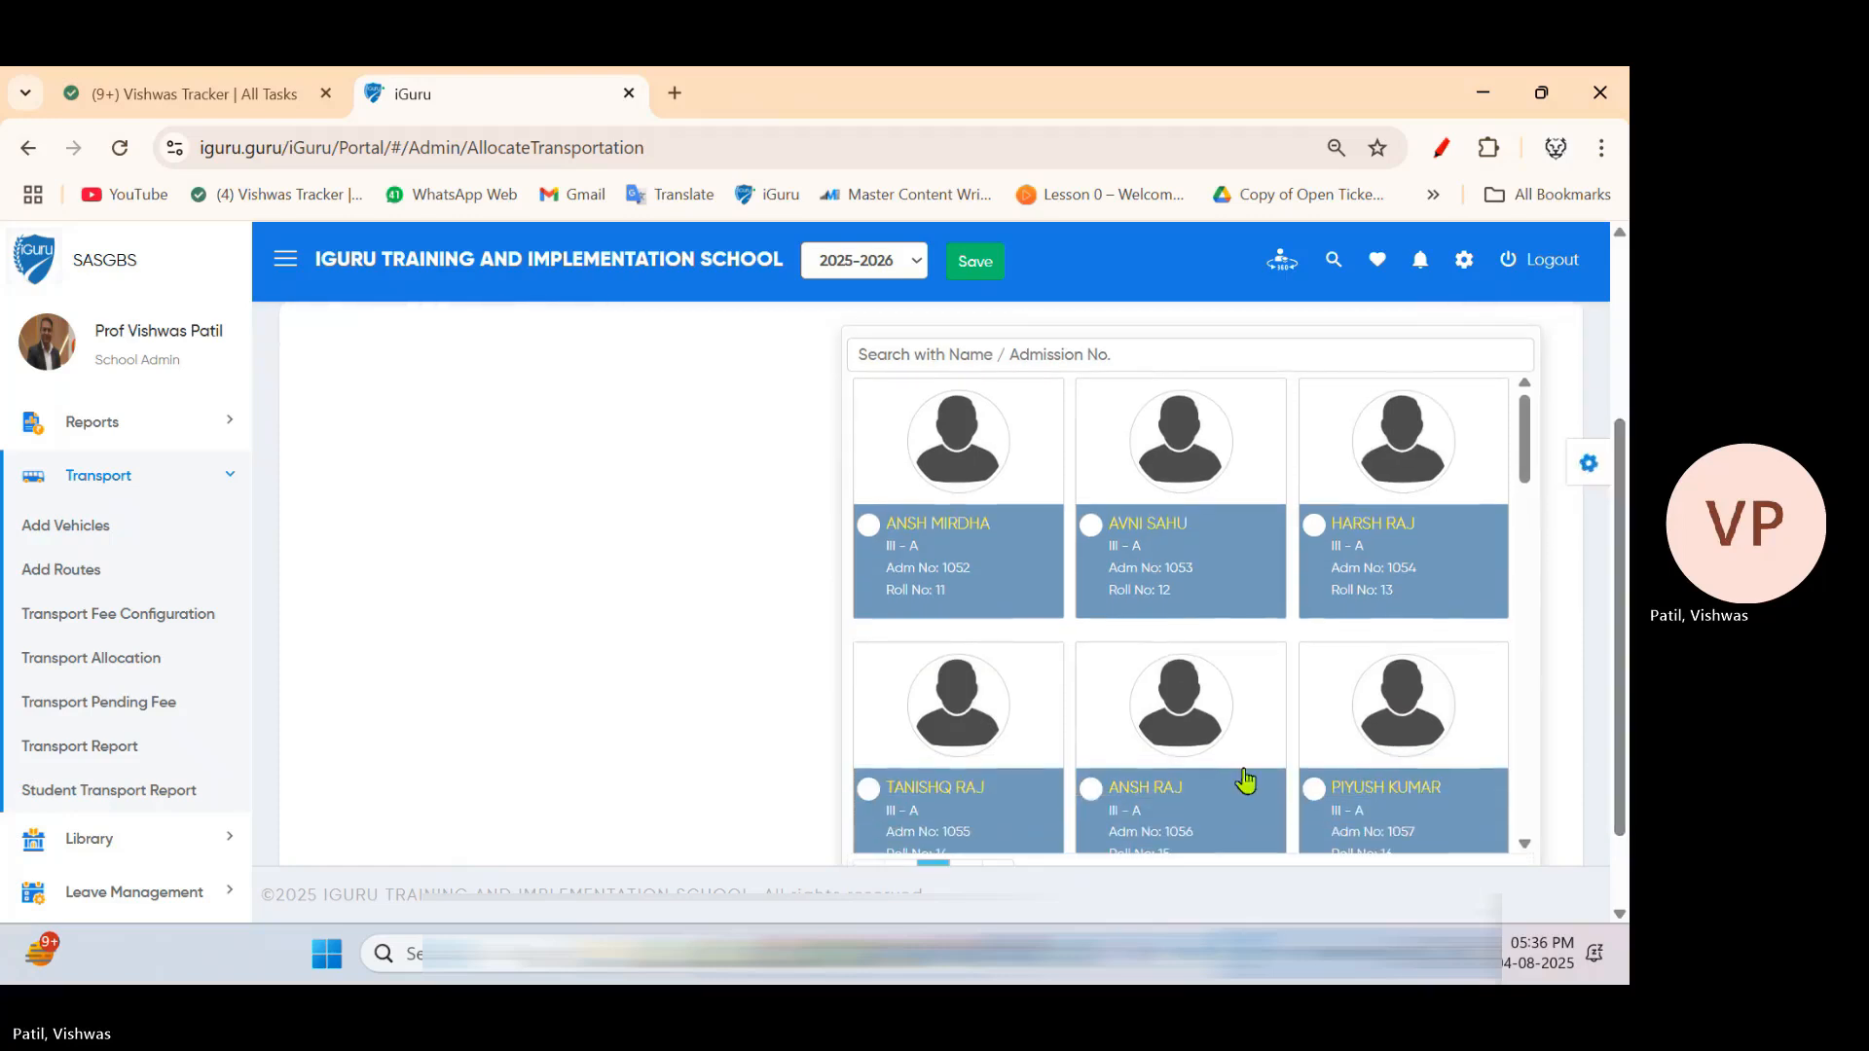
scroll(542, 710, up, 3)
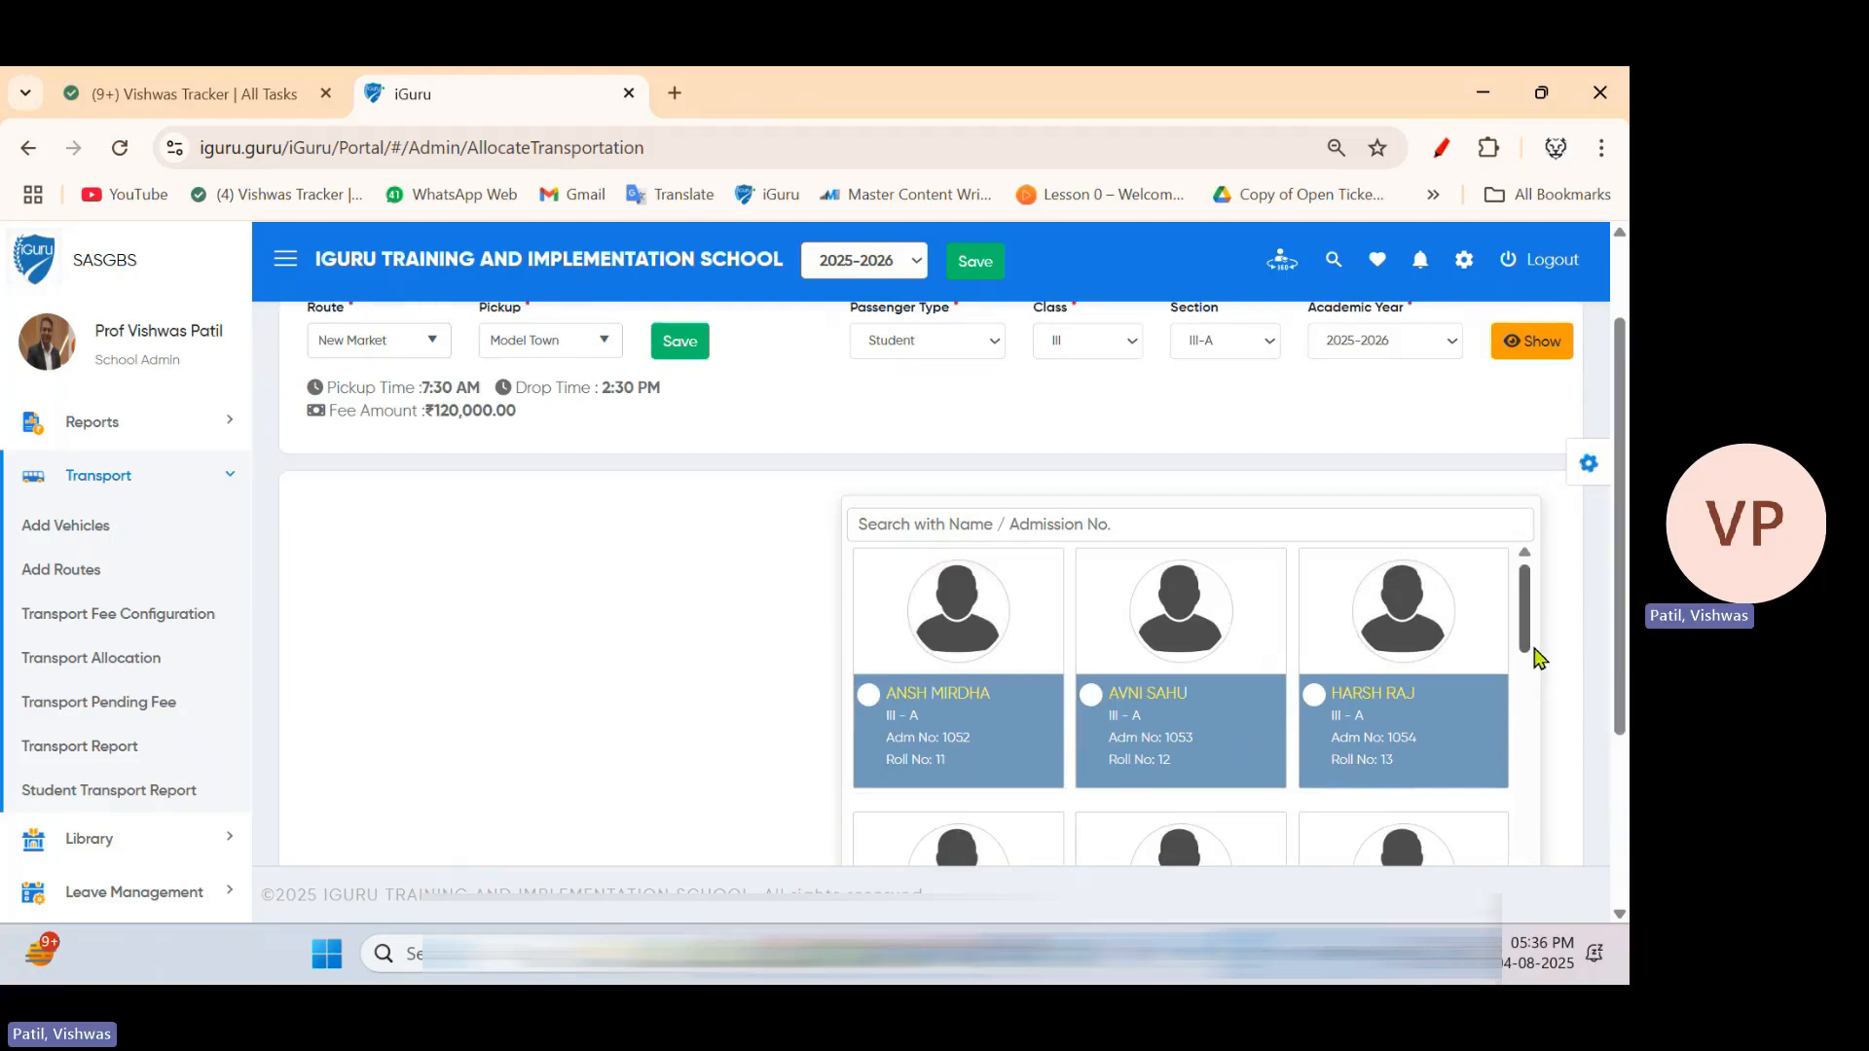
click(869, 696)
click(1092, 694)
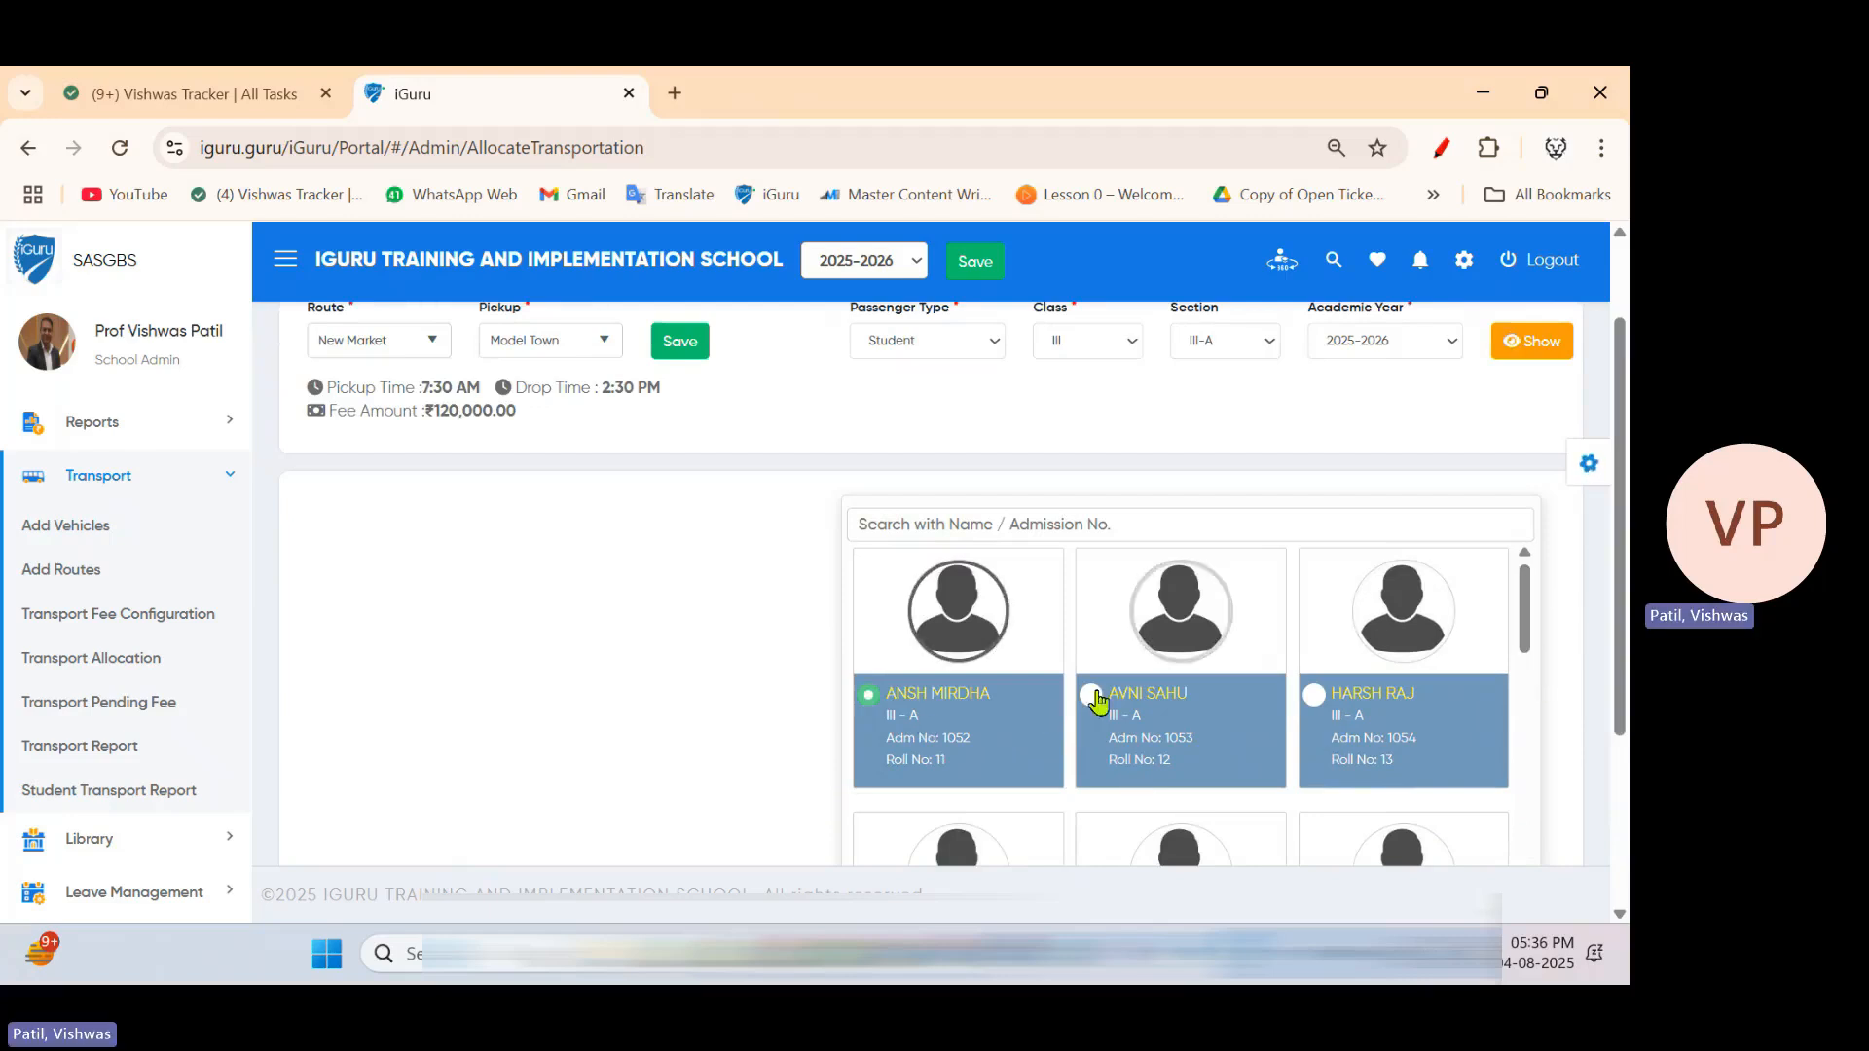
click(1314, 694)
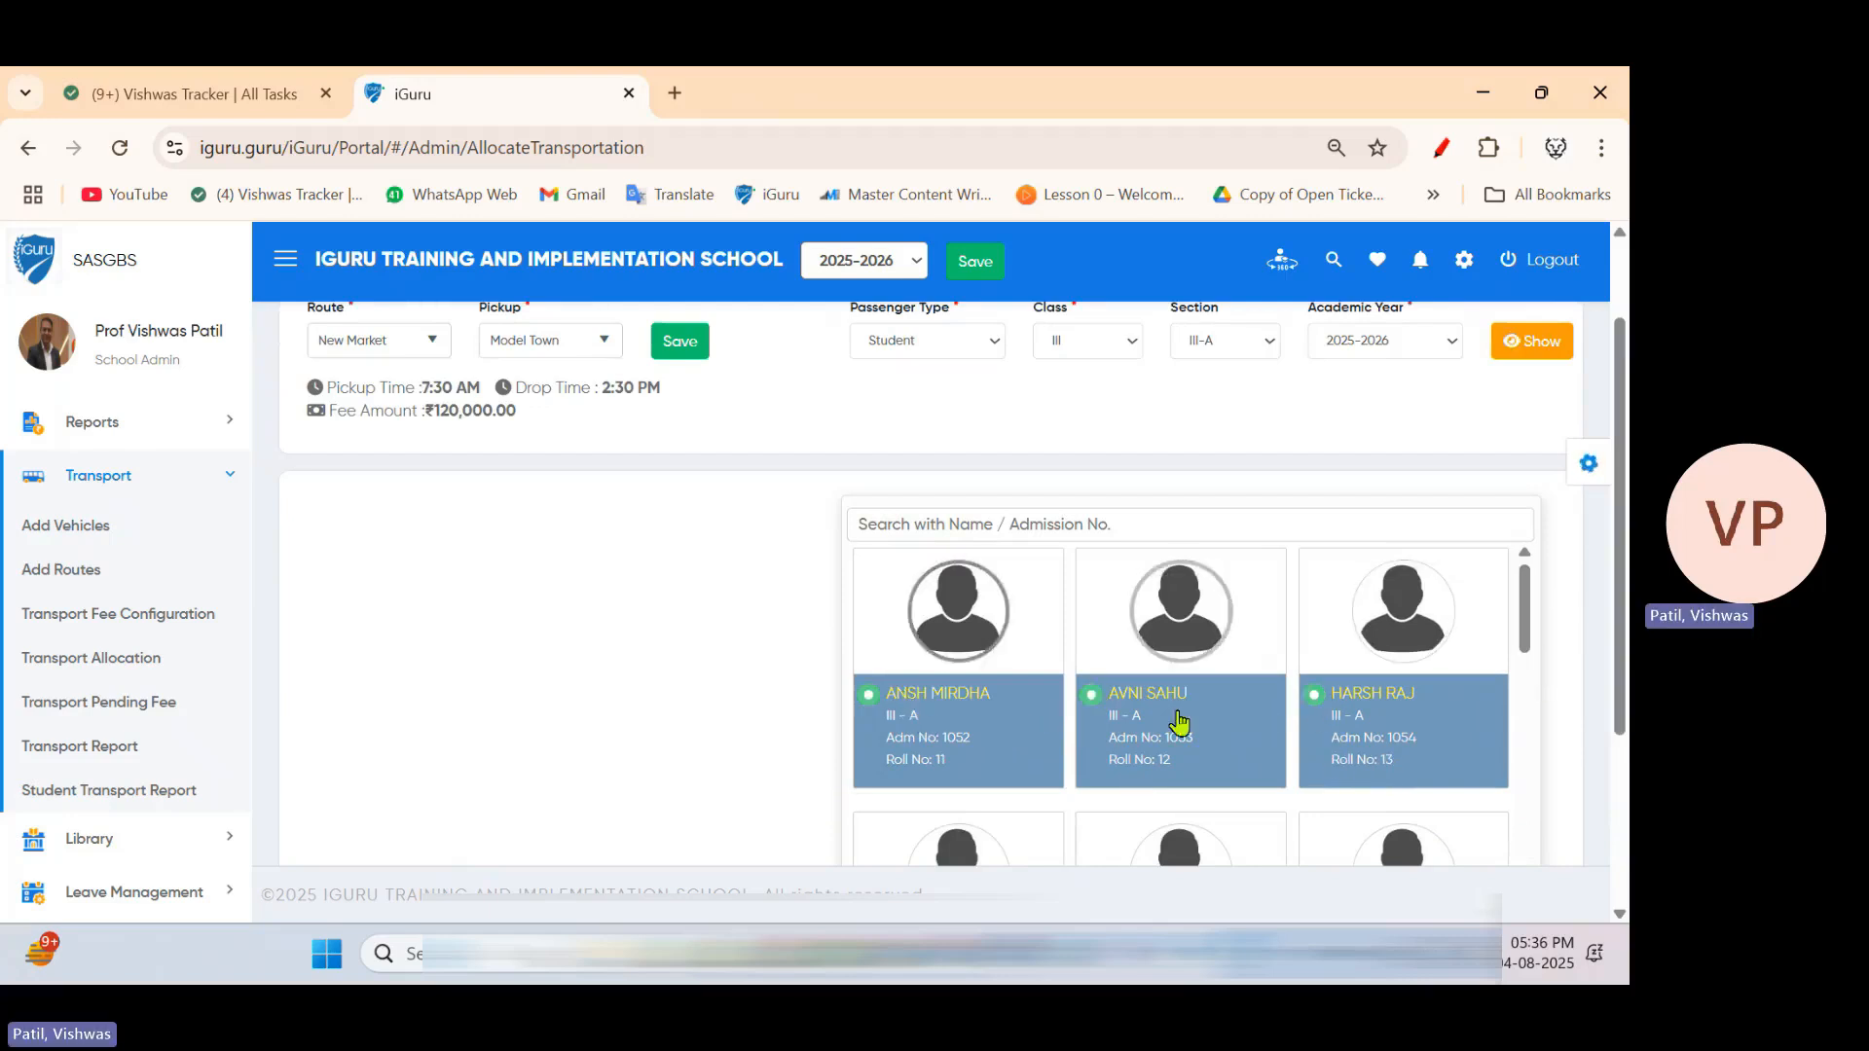
scroll(1101, 742, down, 2)
scroll(1116, 750, up, 2)
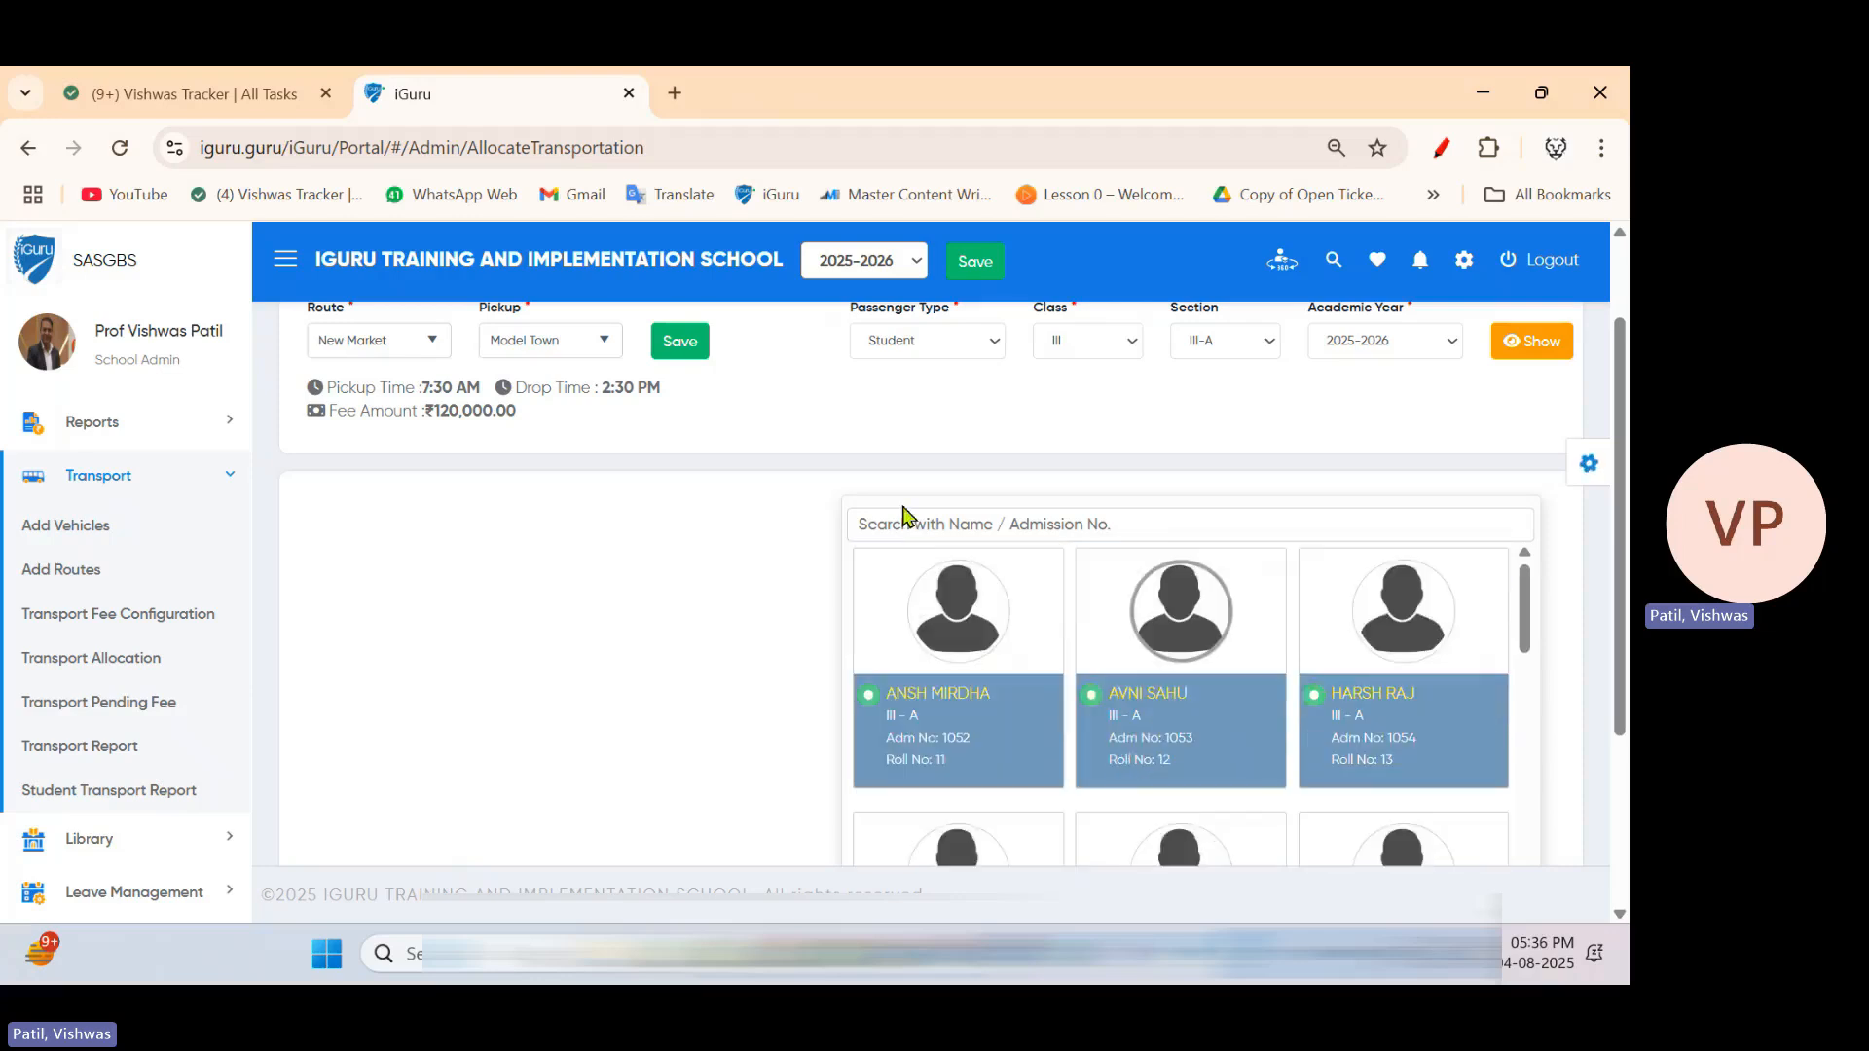
scroll(902, 513, up, 2)
click(688, 477)
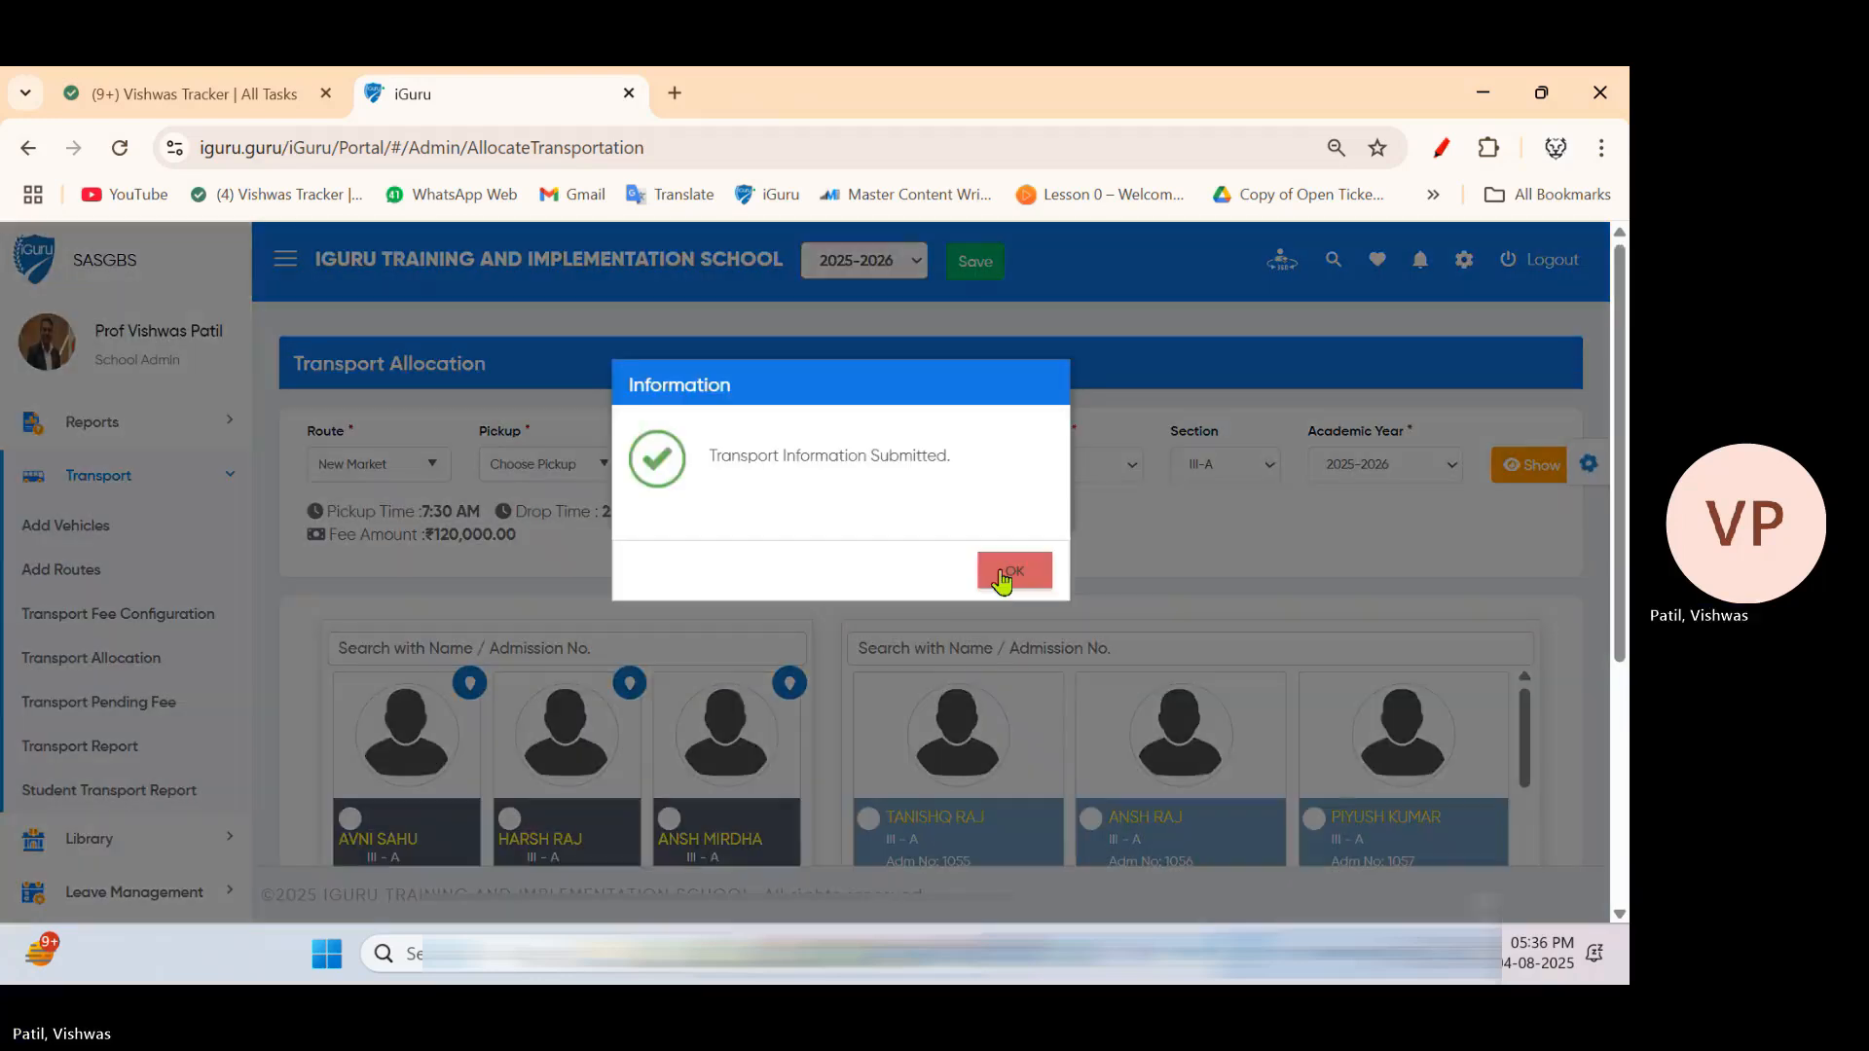
click(977, 543)
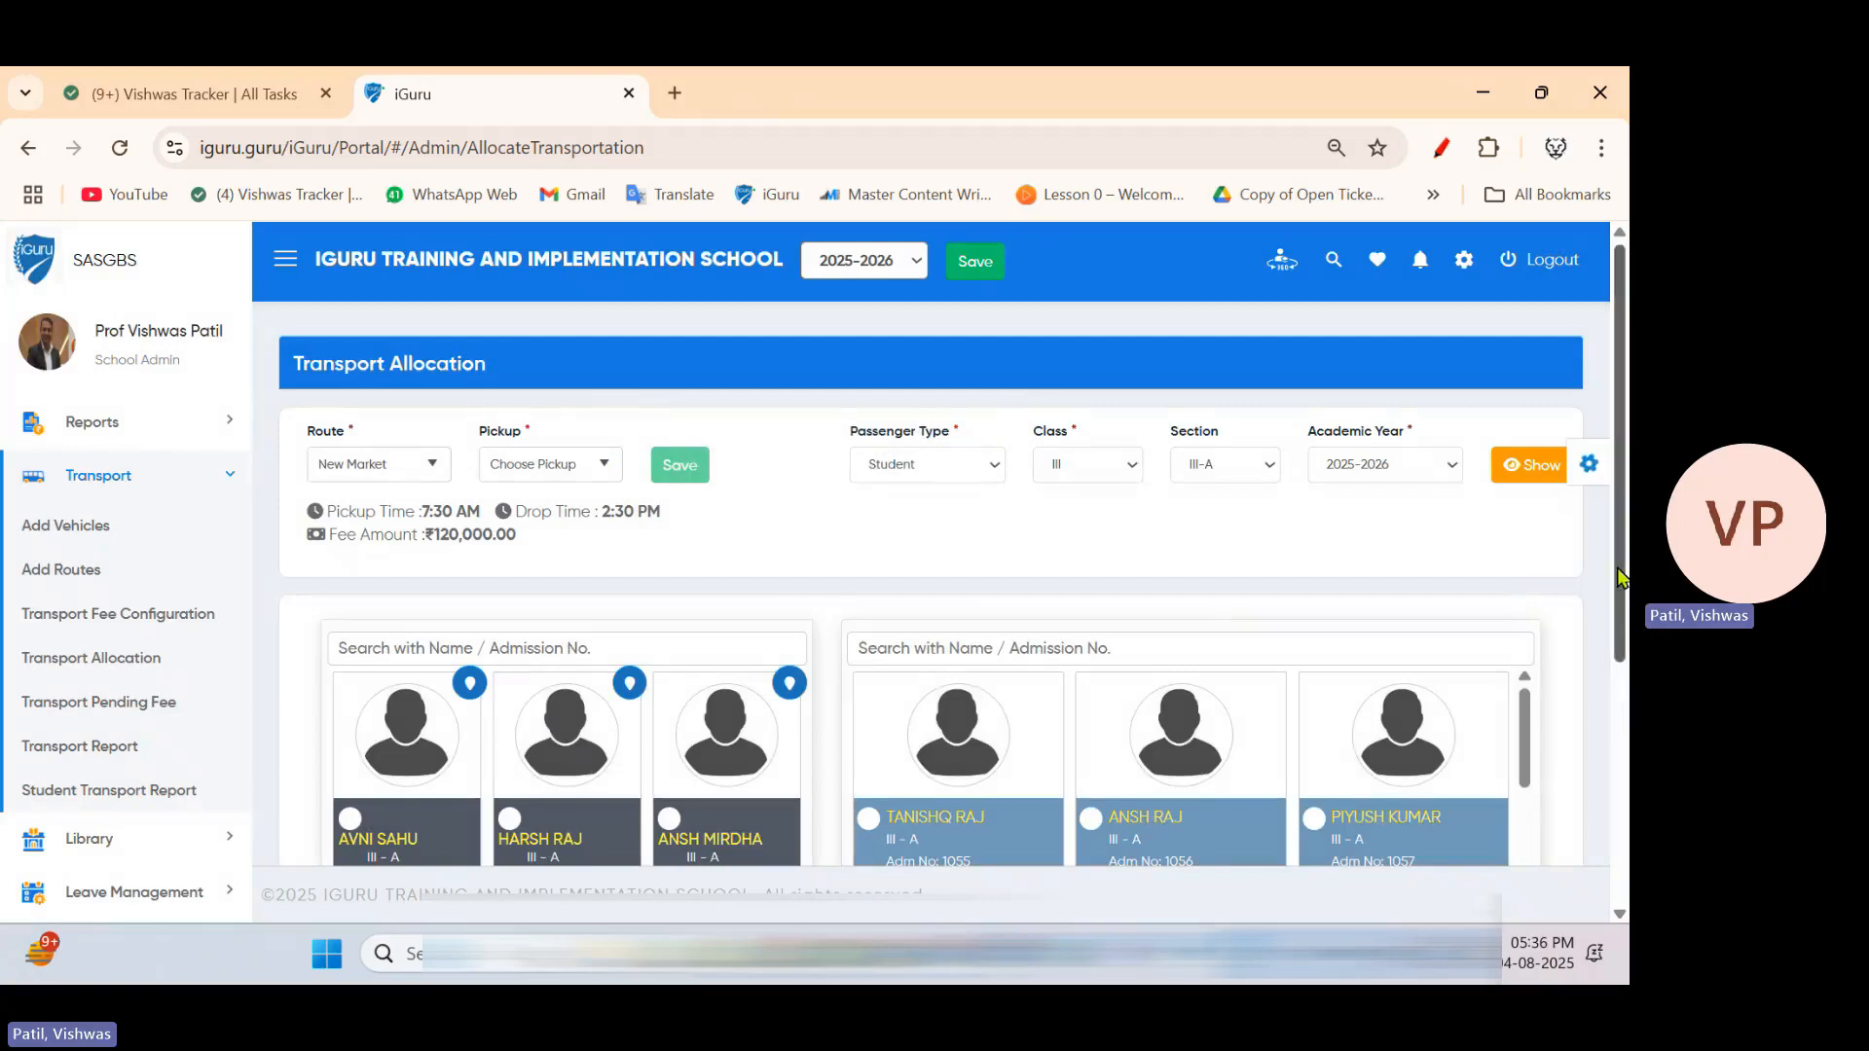
Review the students allocated to New Market, and open the first one's monthly transport fees and close them without submitting
scroll(986, 742, down, 2)
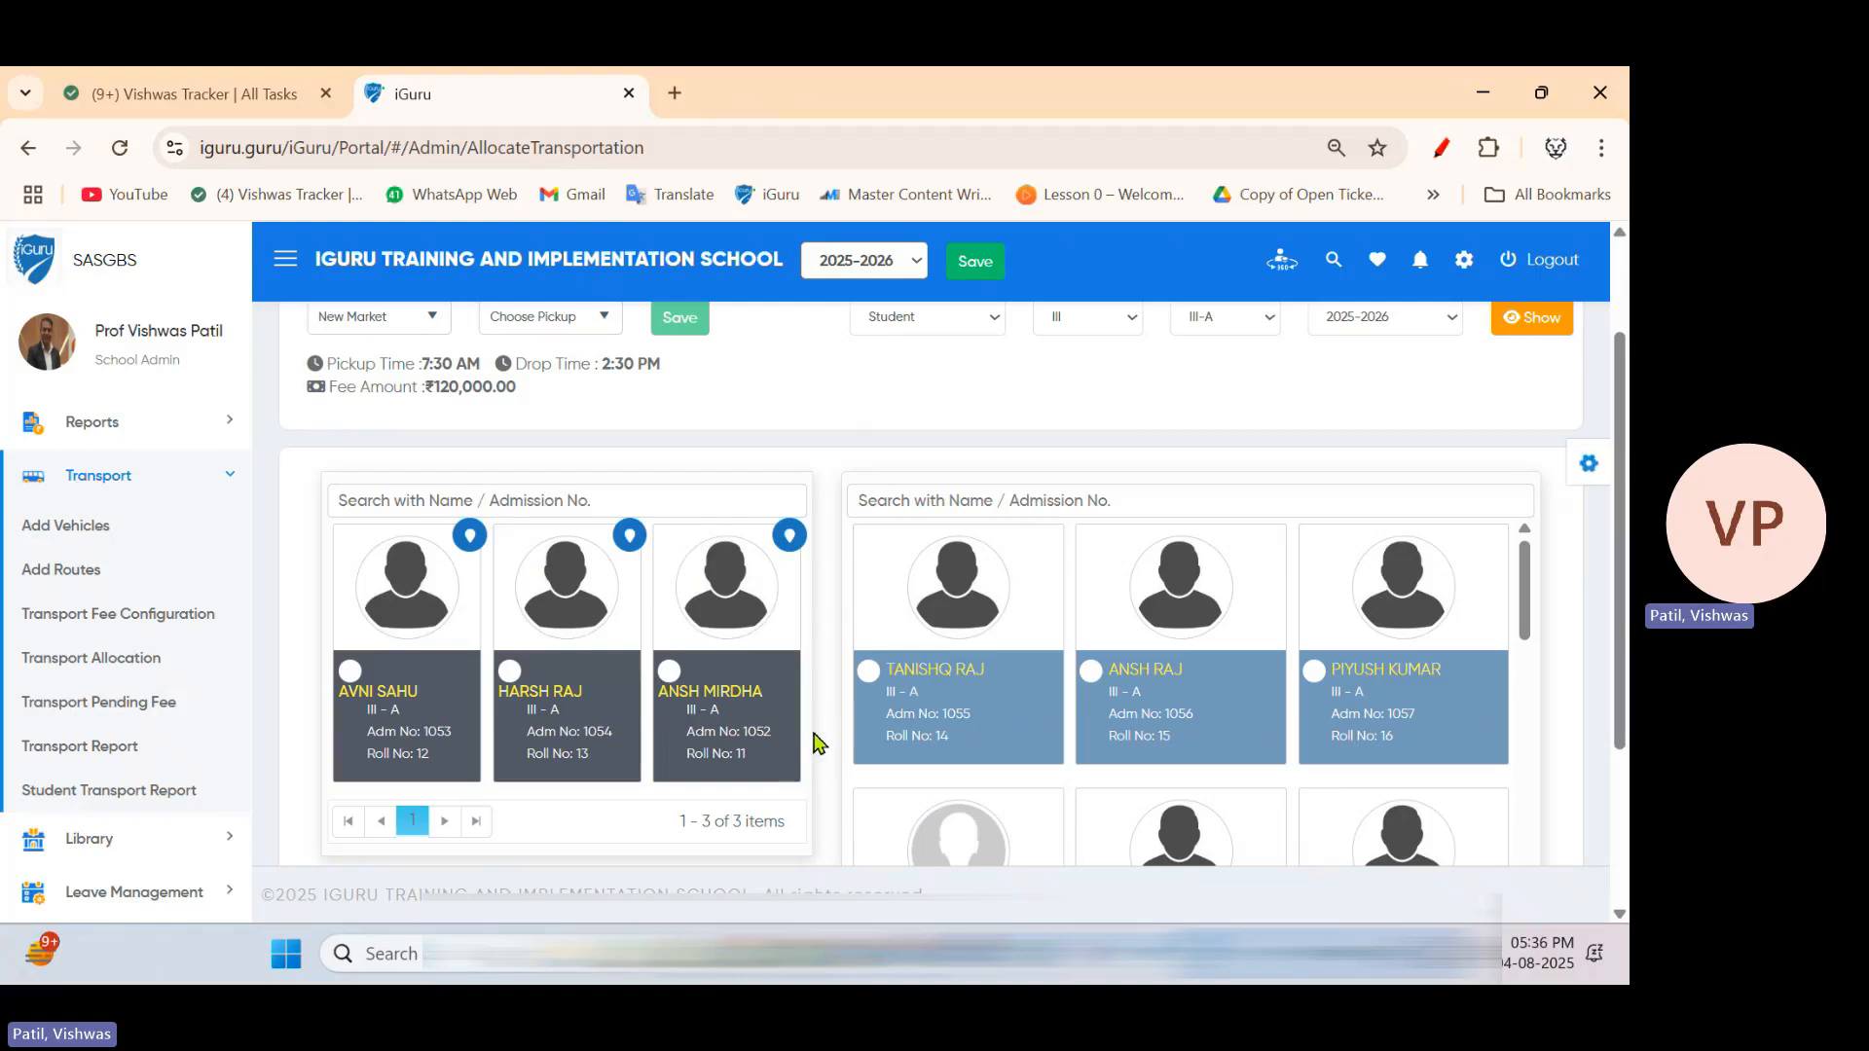
scroll(816, 743, up, 2)
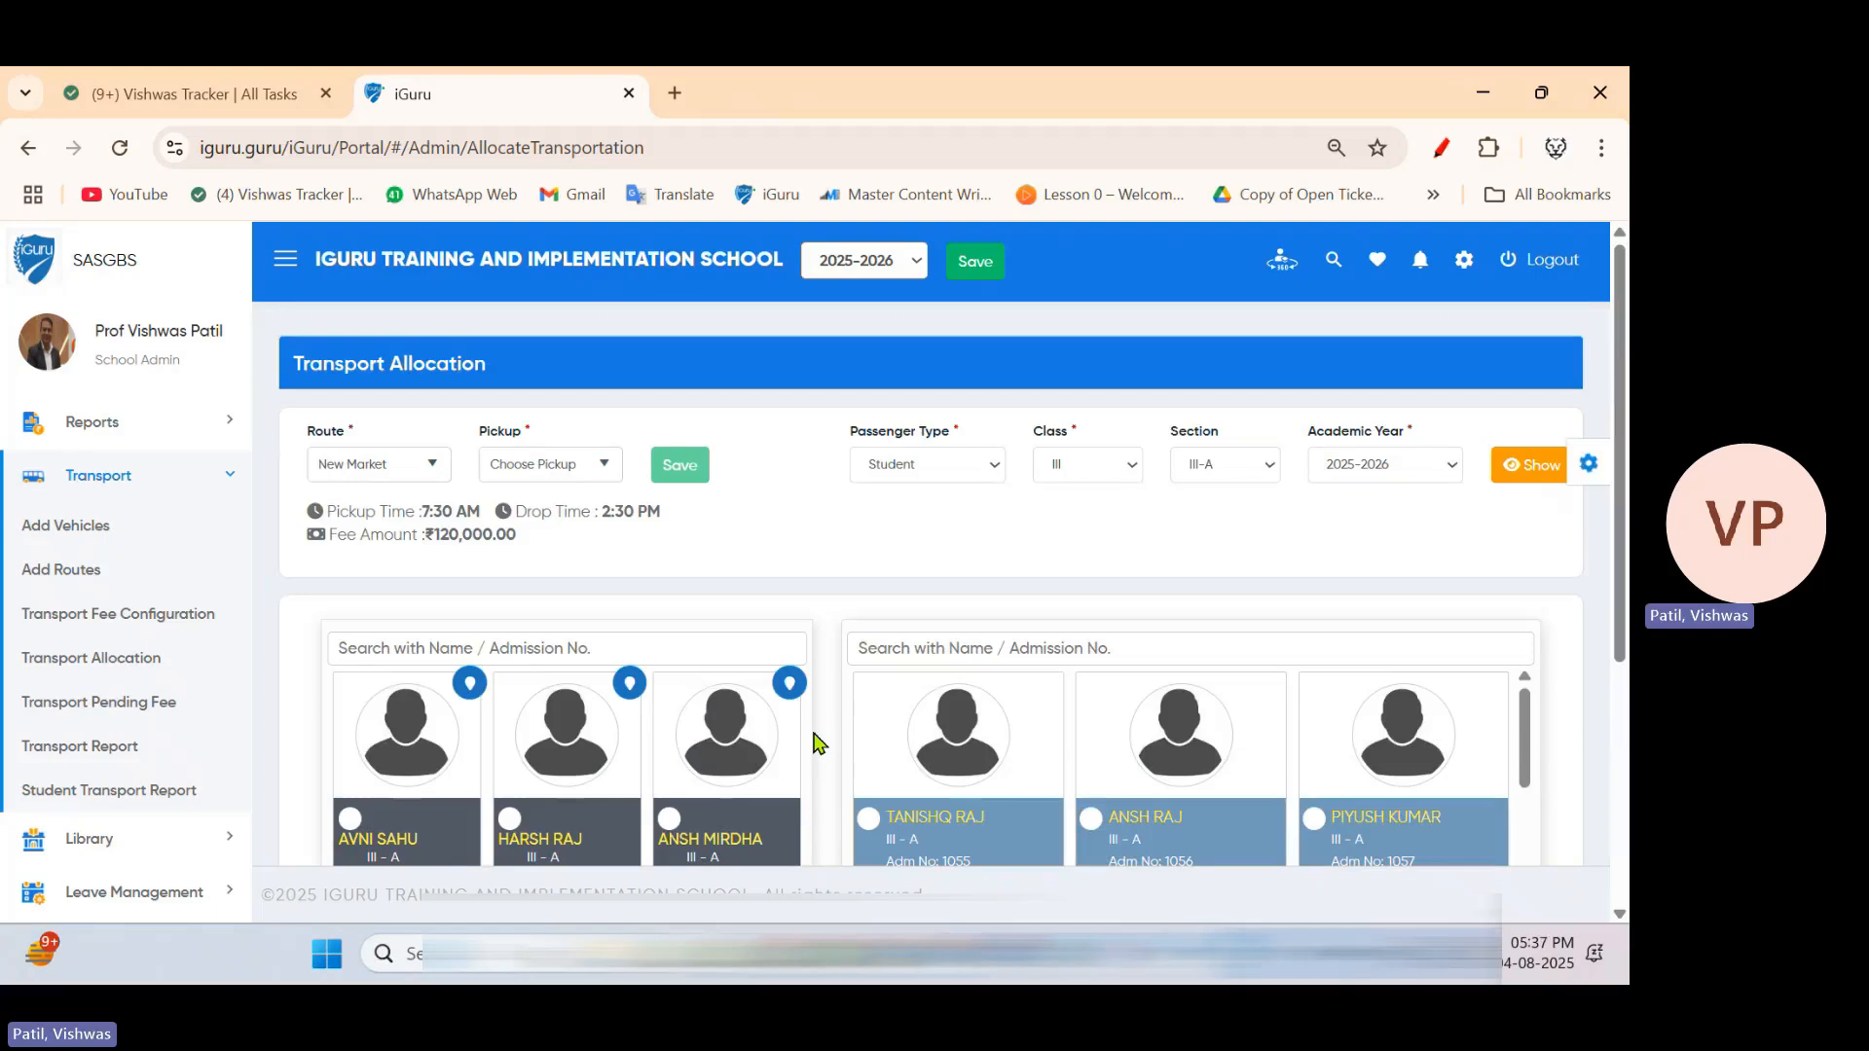
scroll(816, 743, down, 3)
scroll(830, 763, up, 2)
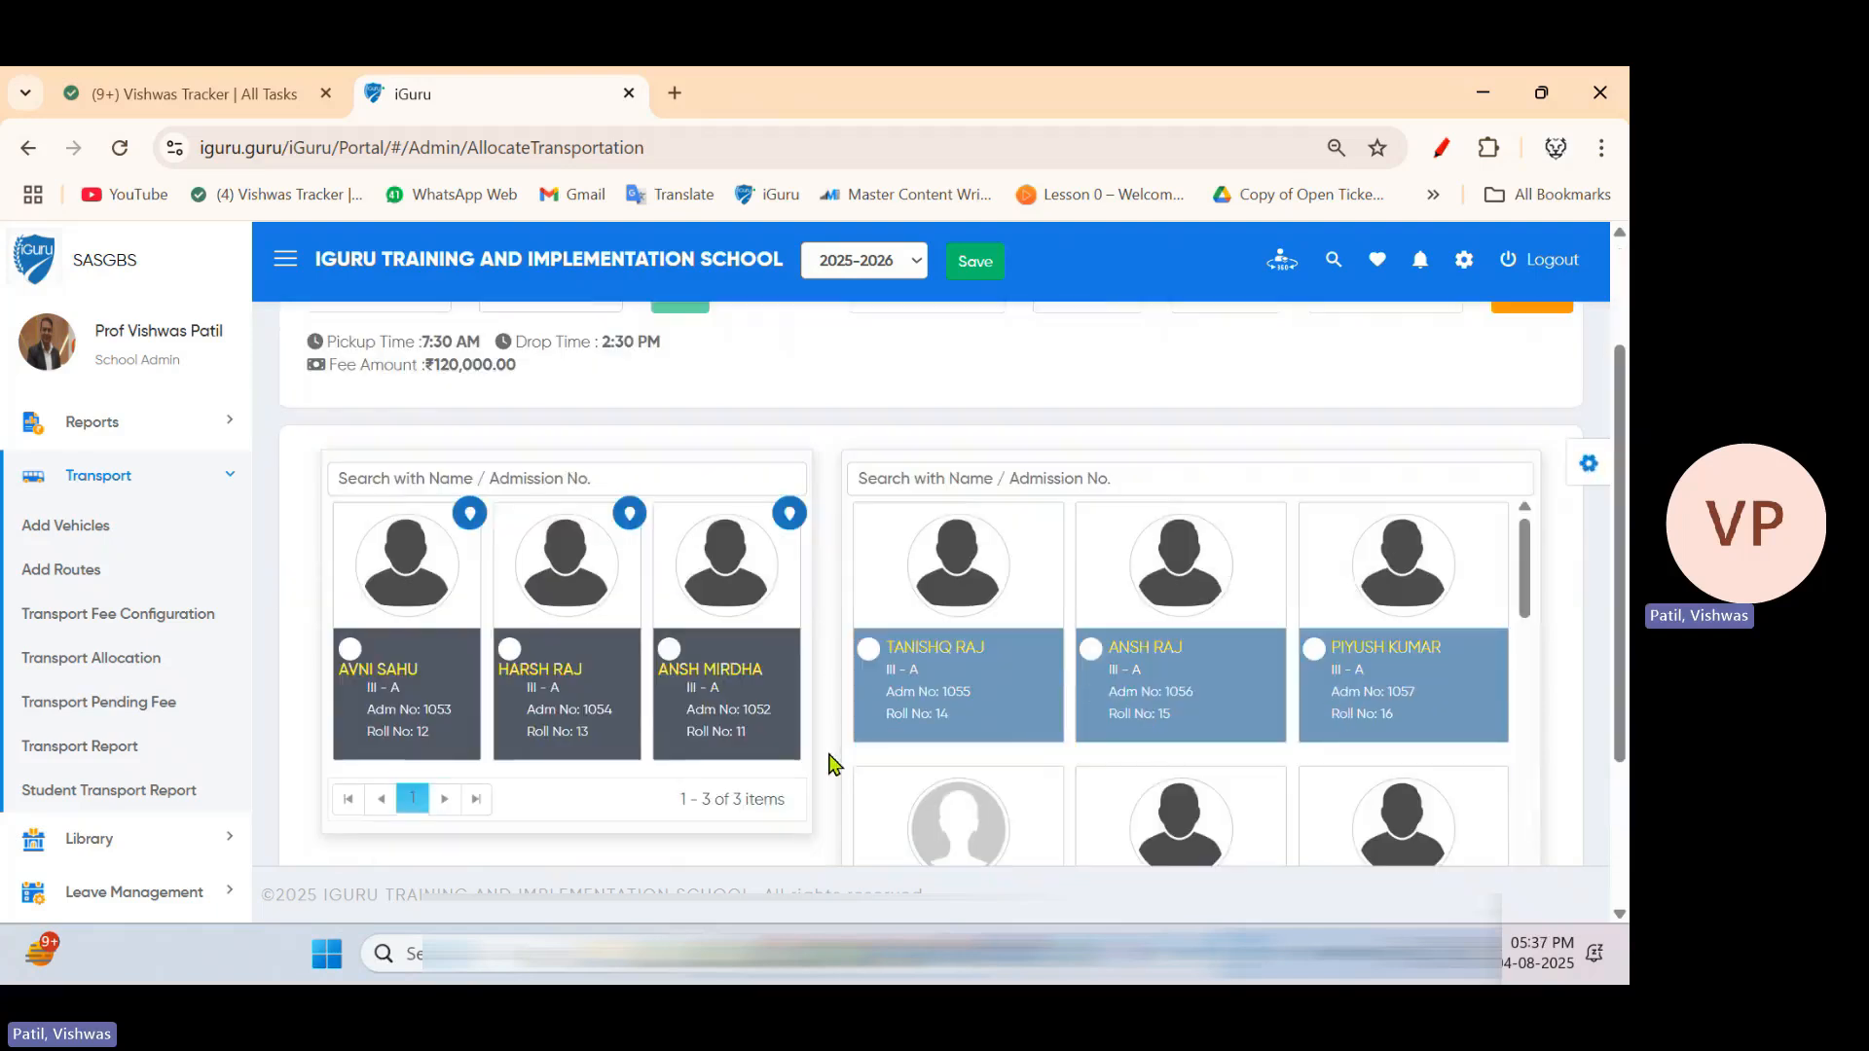
click(349, 649)
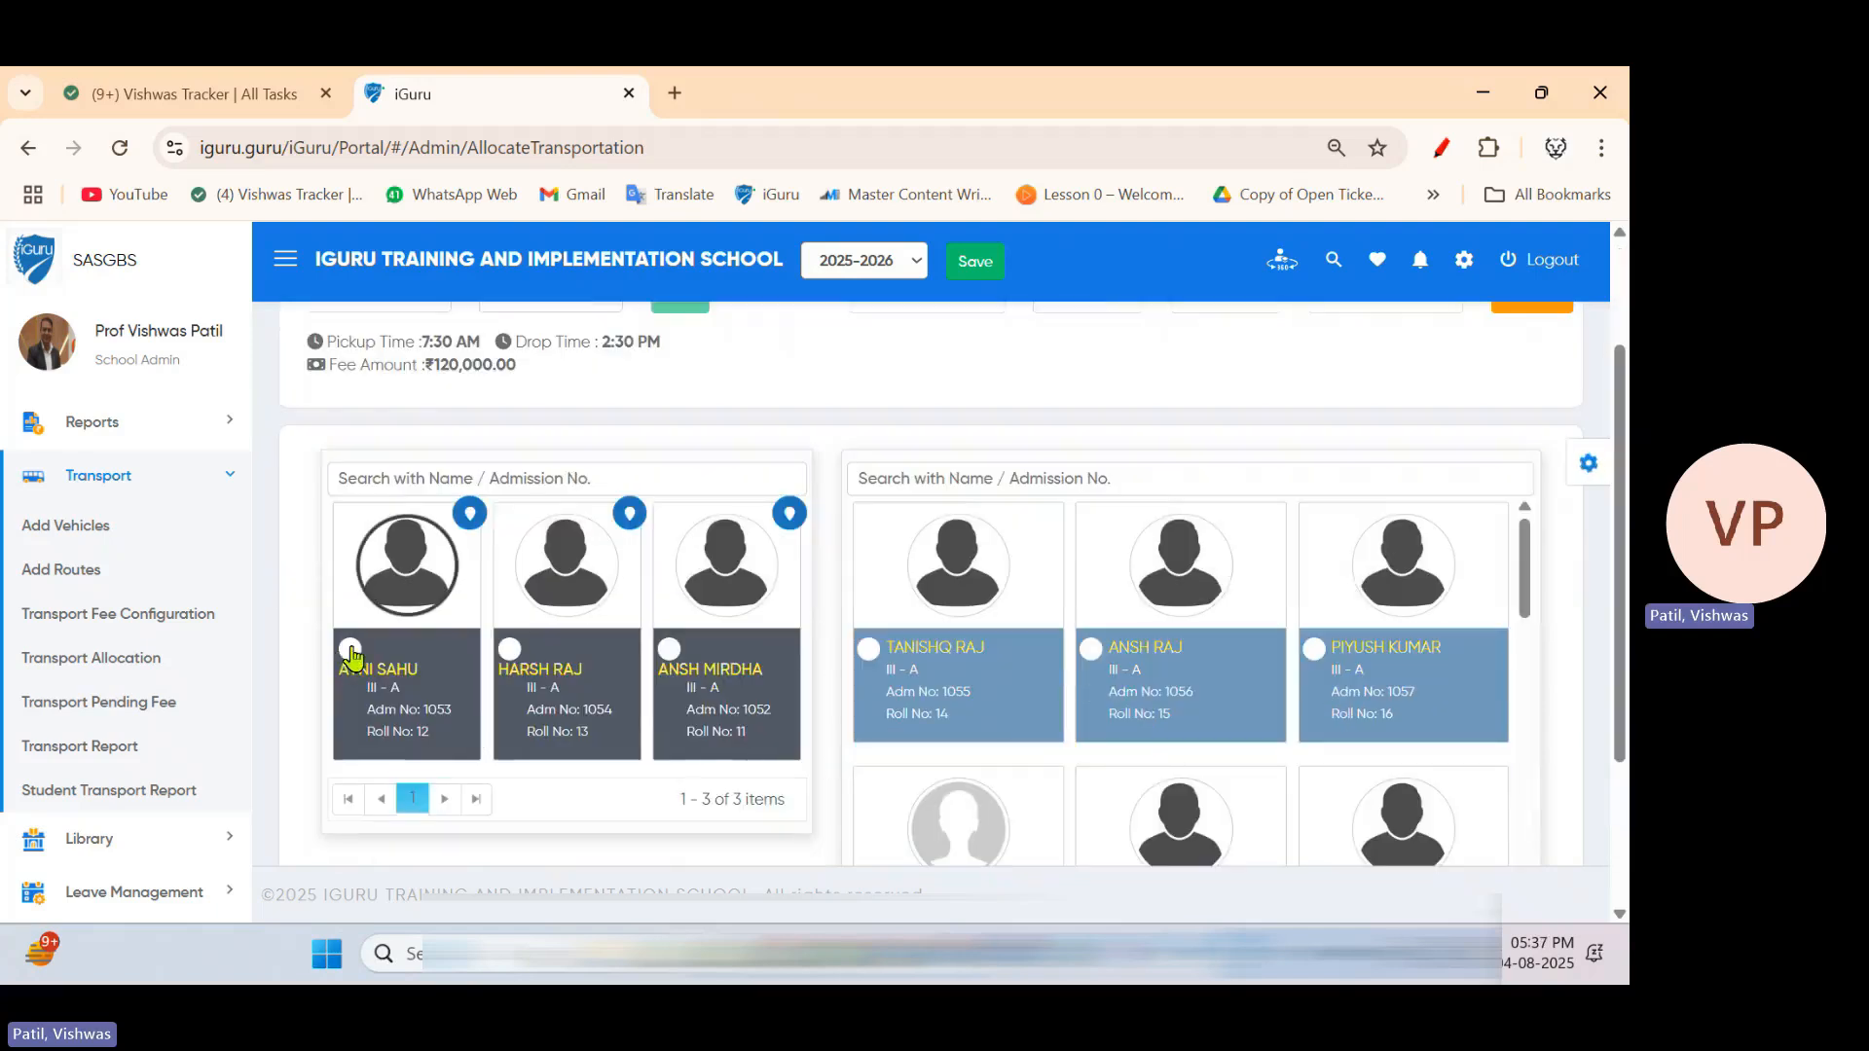
scroll(728, 561, up, 2)
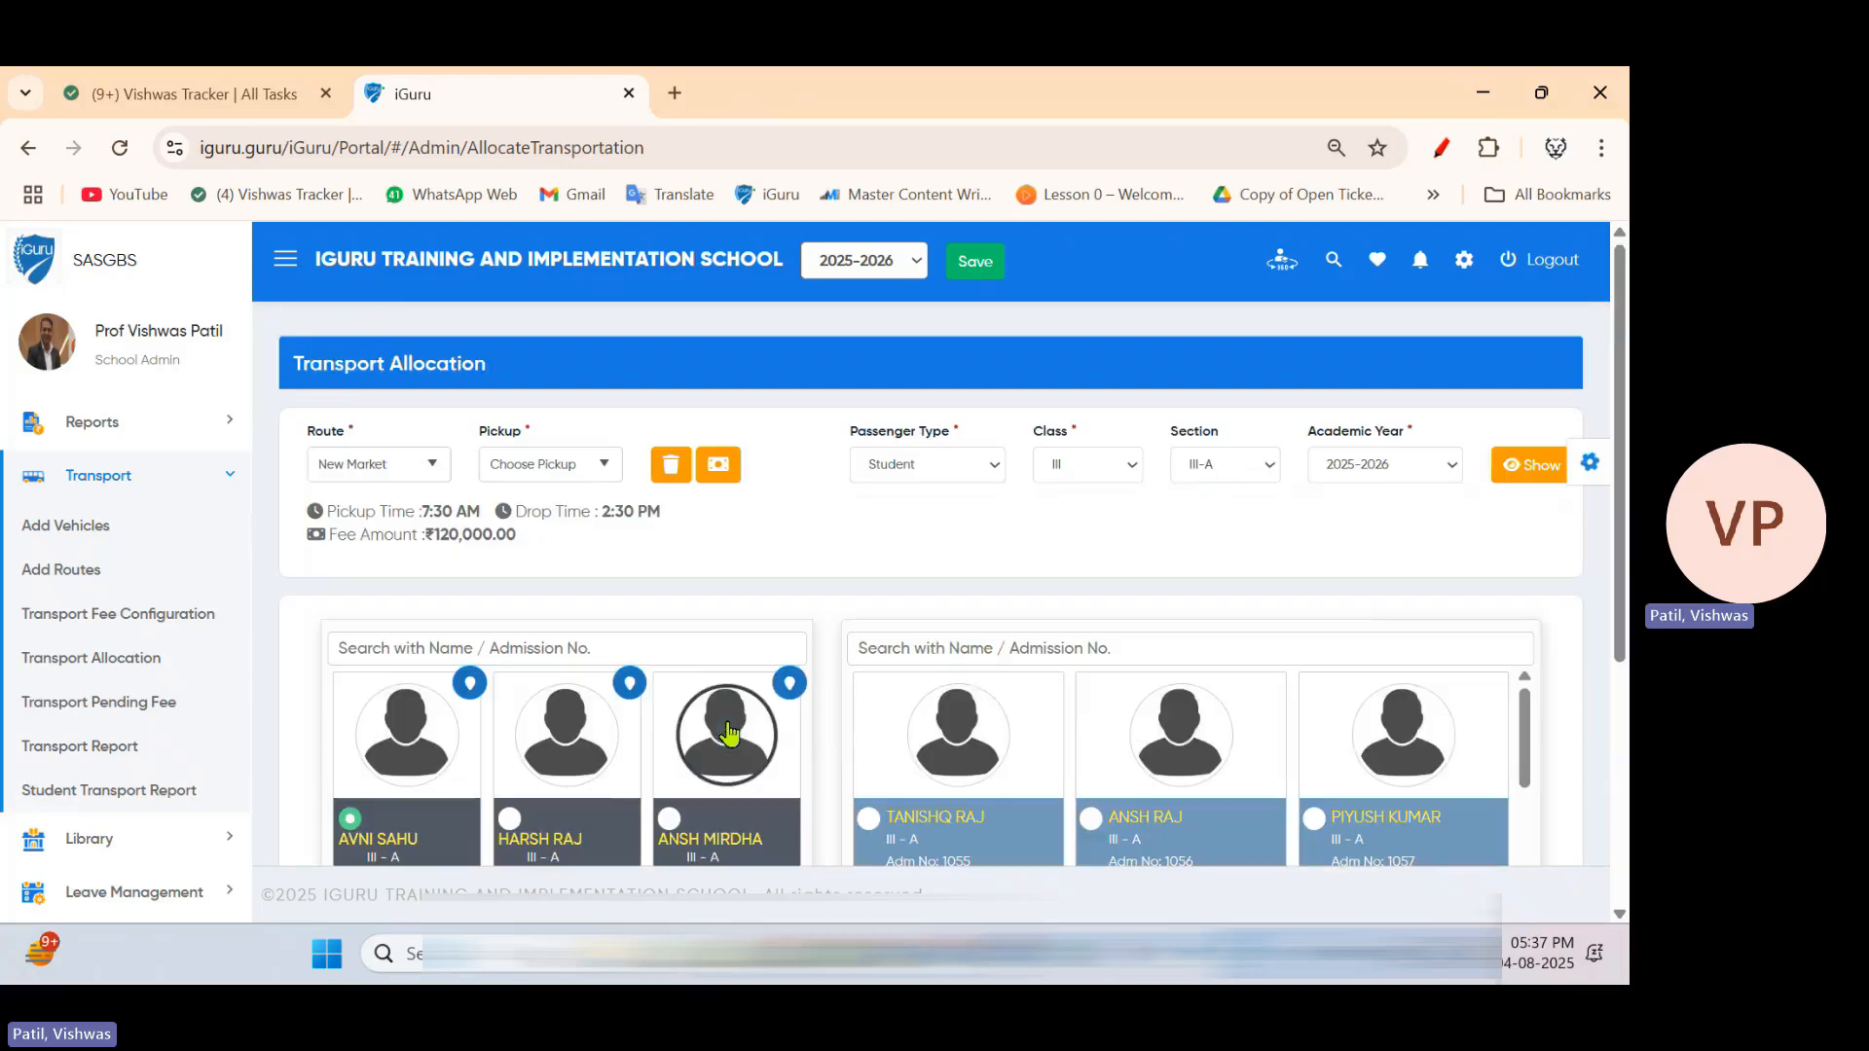
click(717, 479)
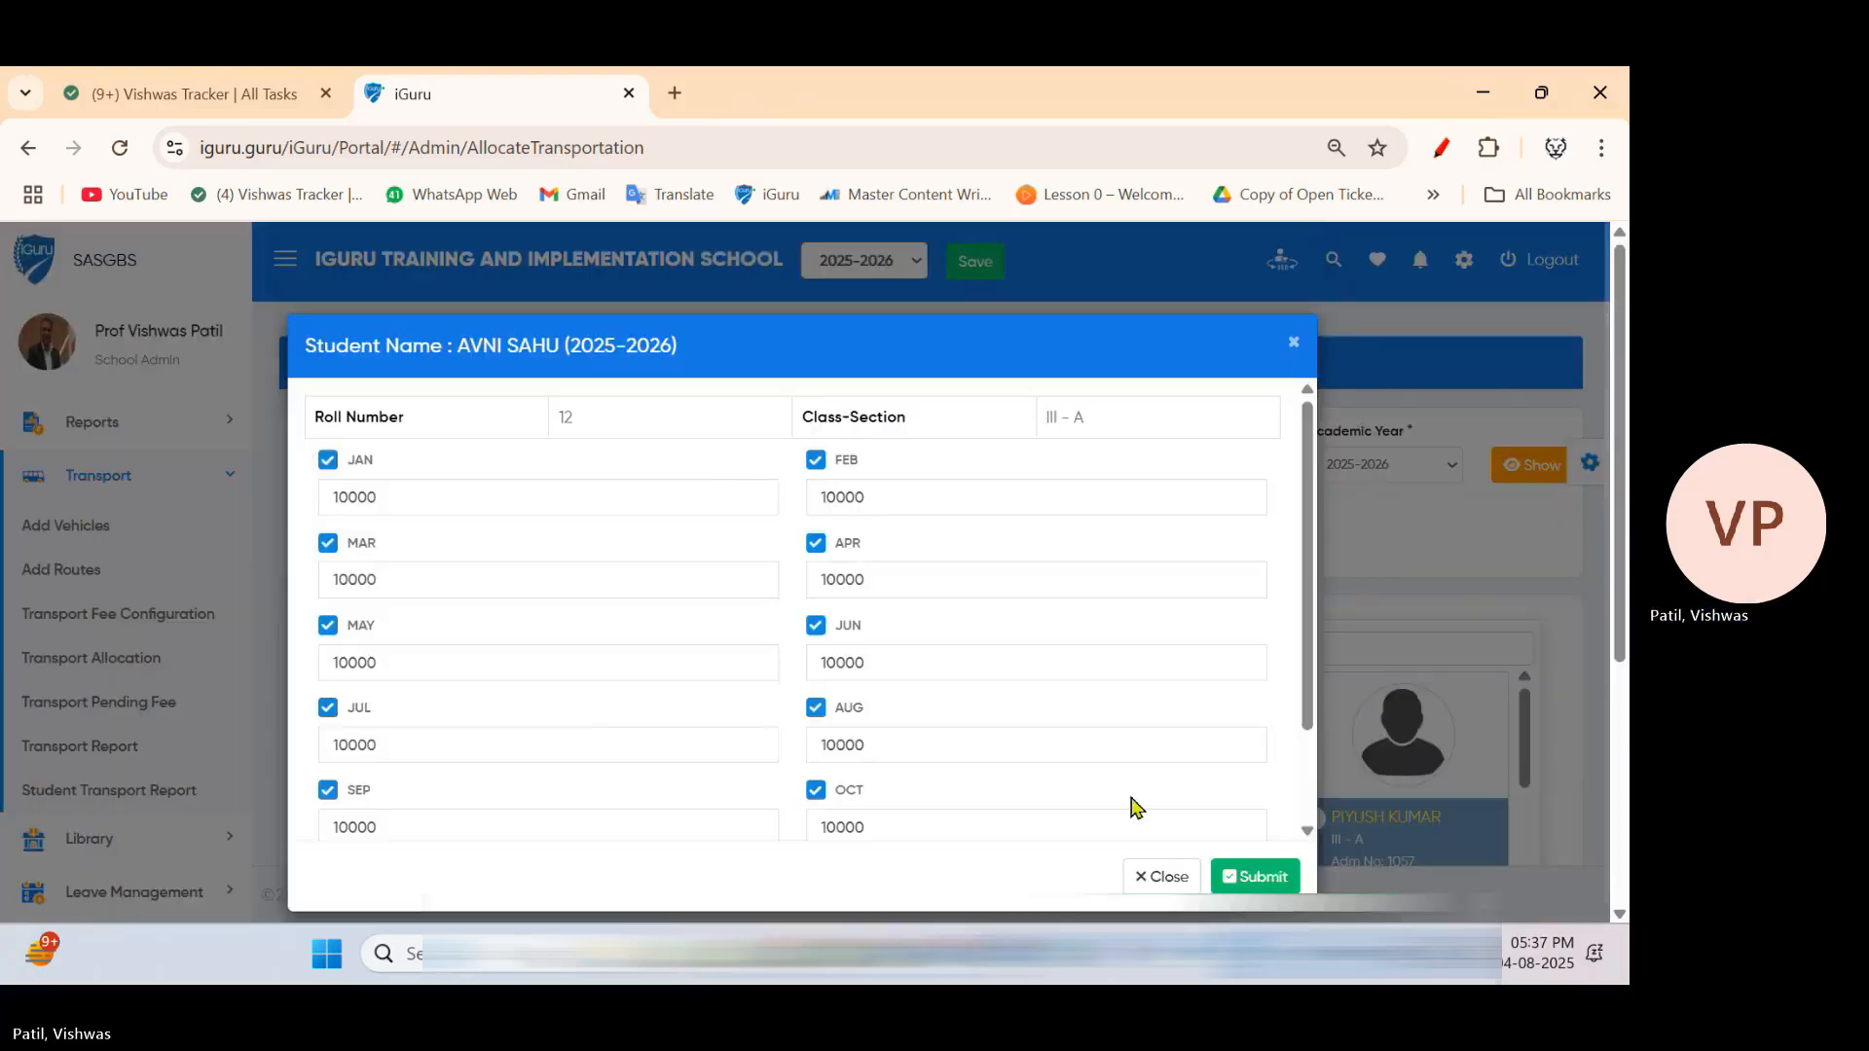
click(1158, 872)
Switch the allocation view to the Civil Lines route and the Nehru Road pickup
scroll(799, 775, down, 2)
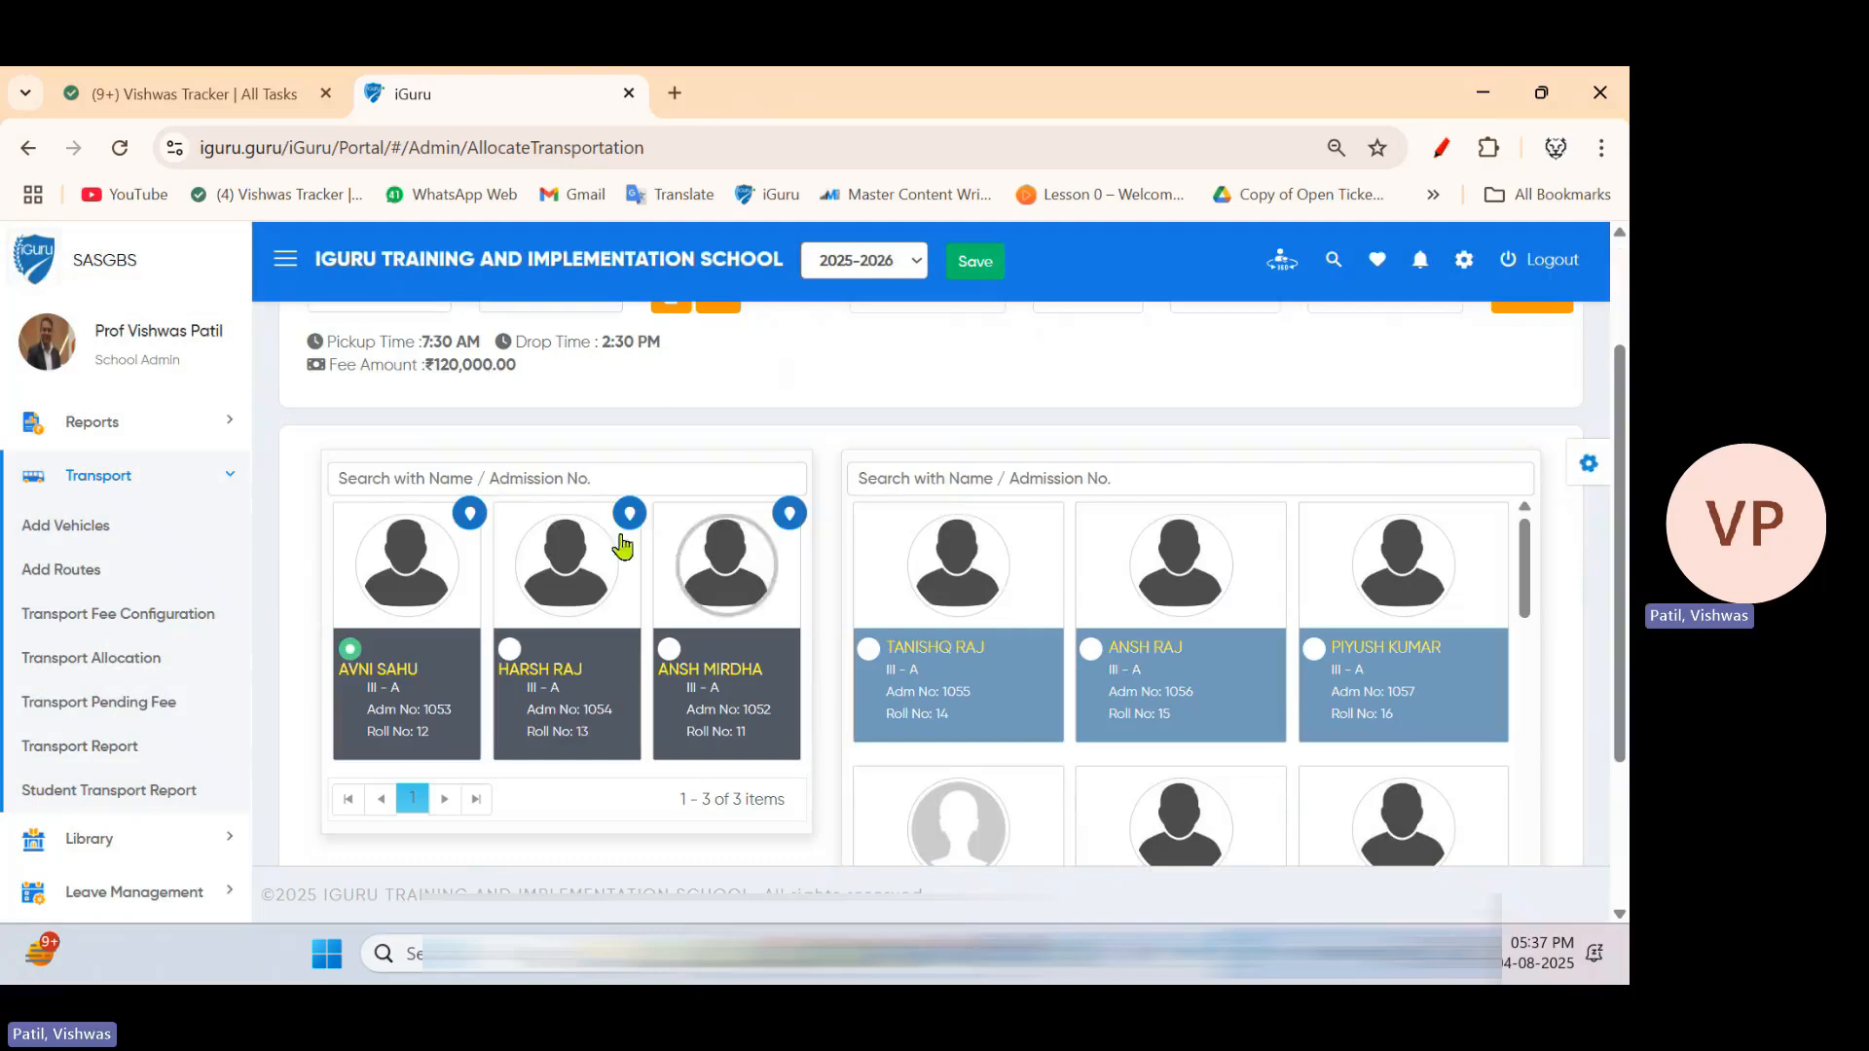
scroll(810, 580, up, 2)
click(416, 467)
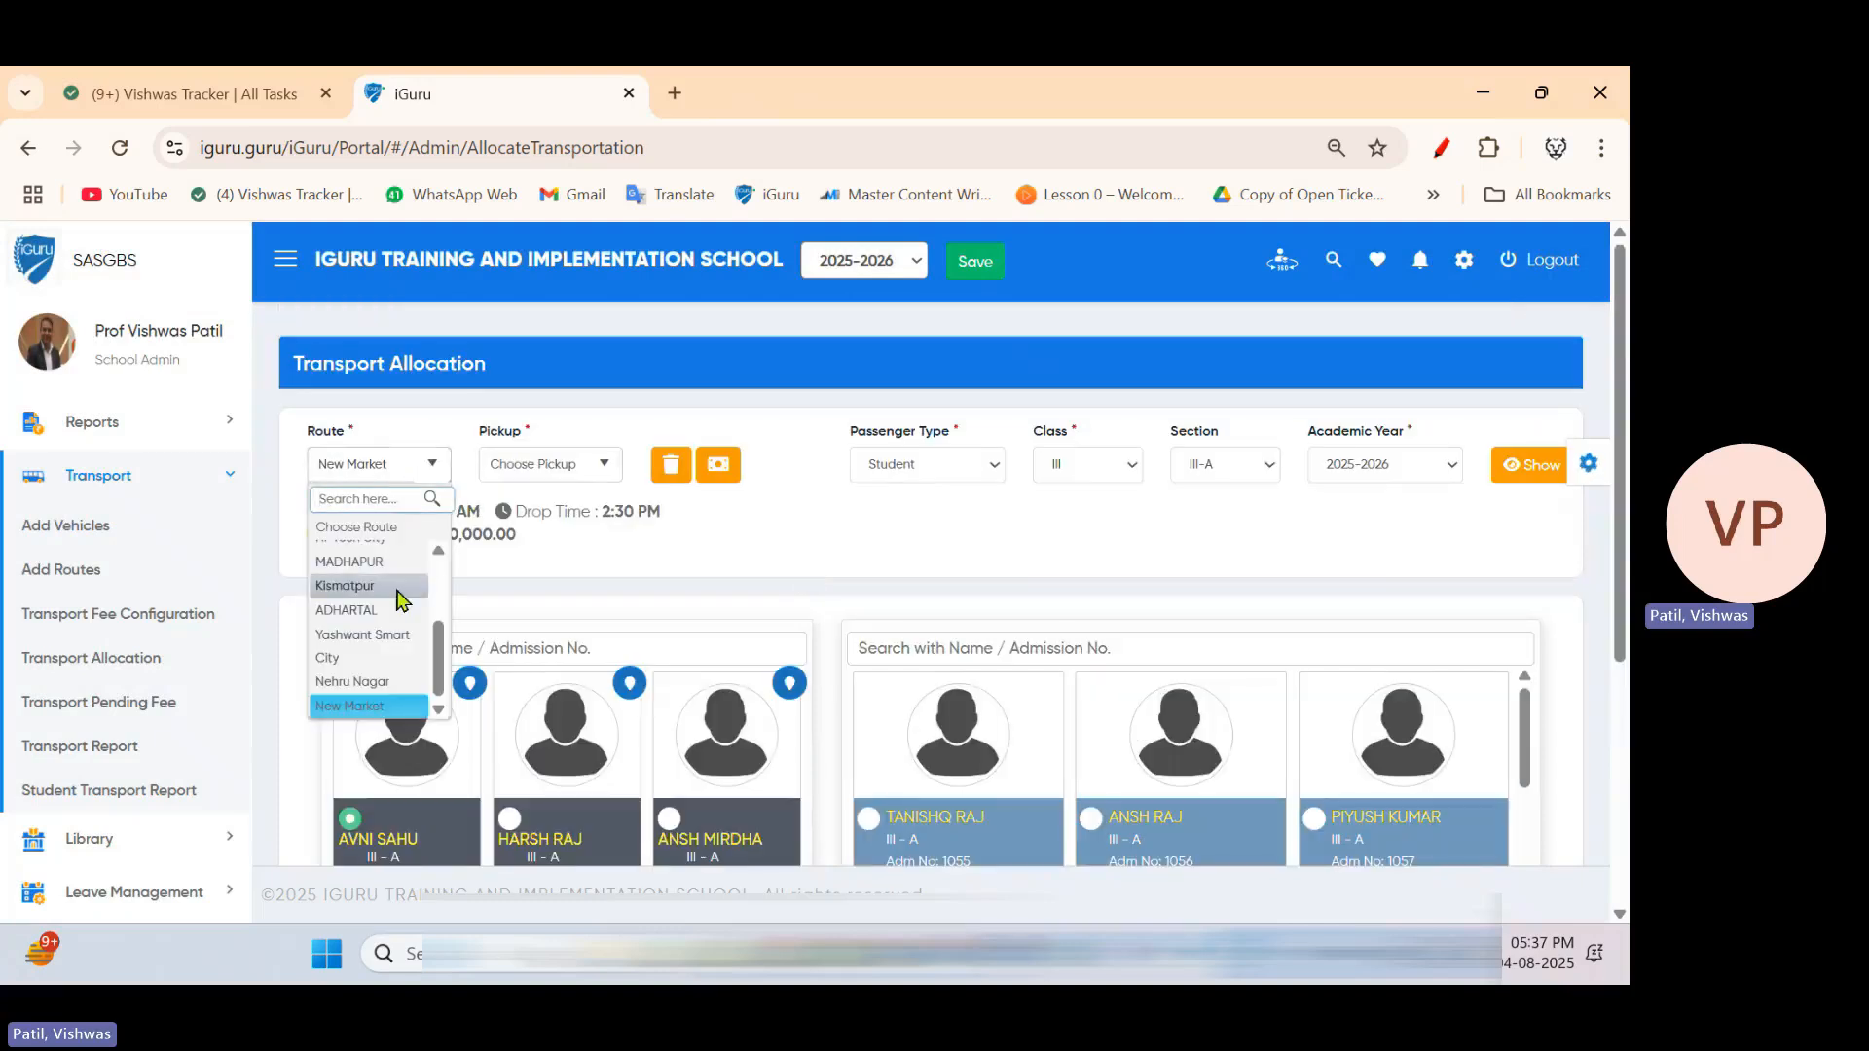
click(384, 552)
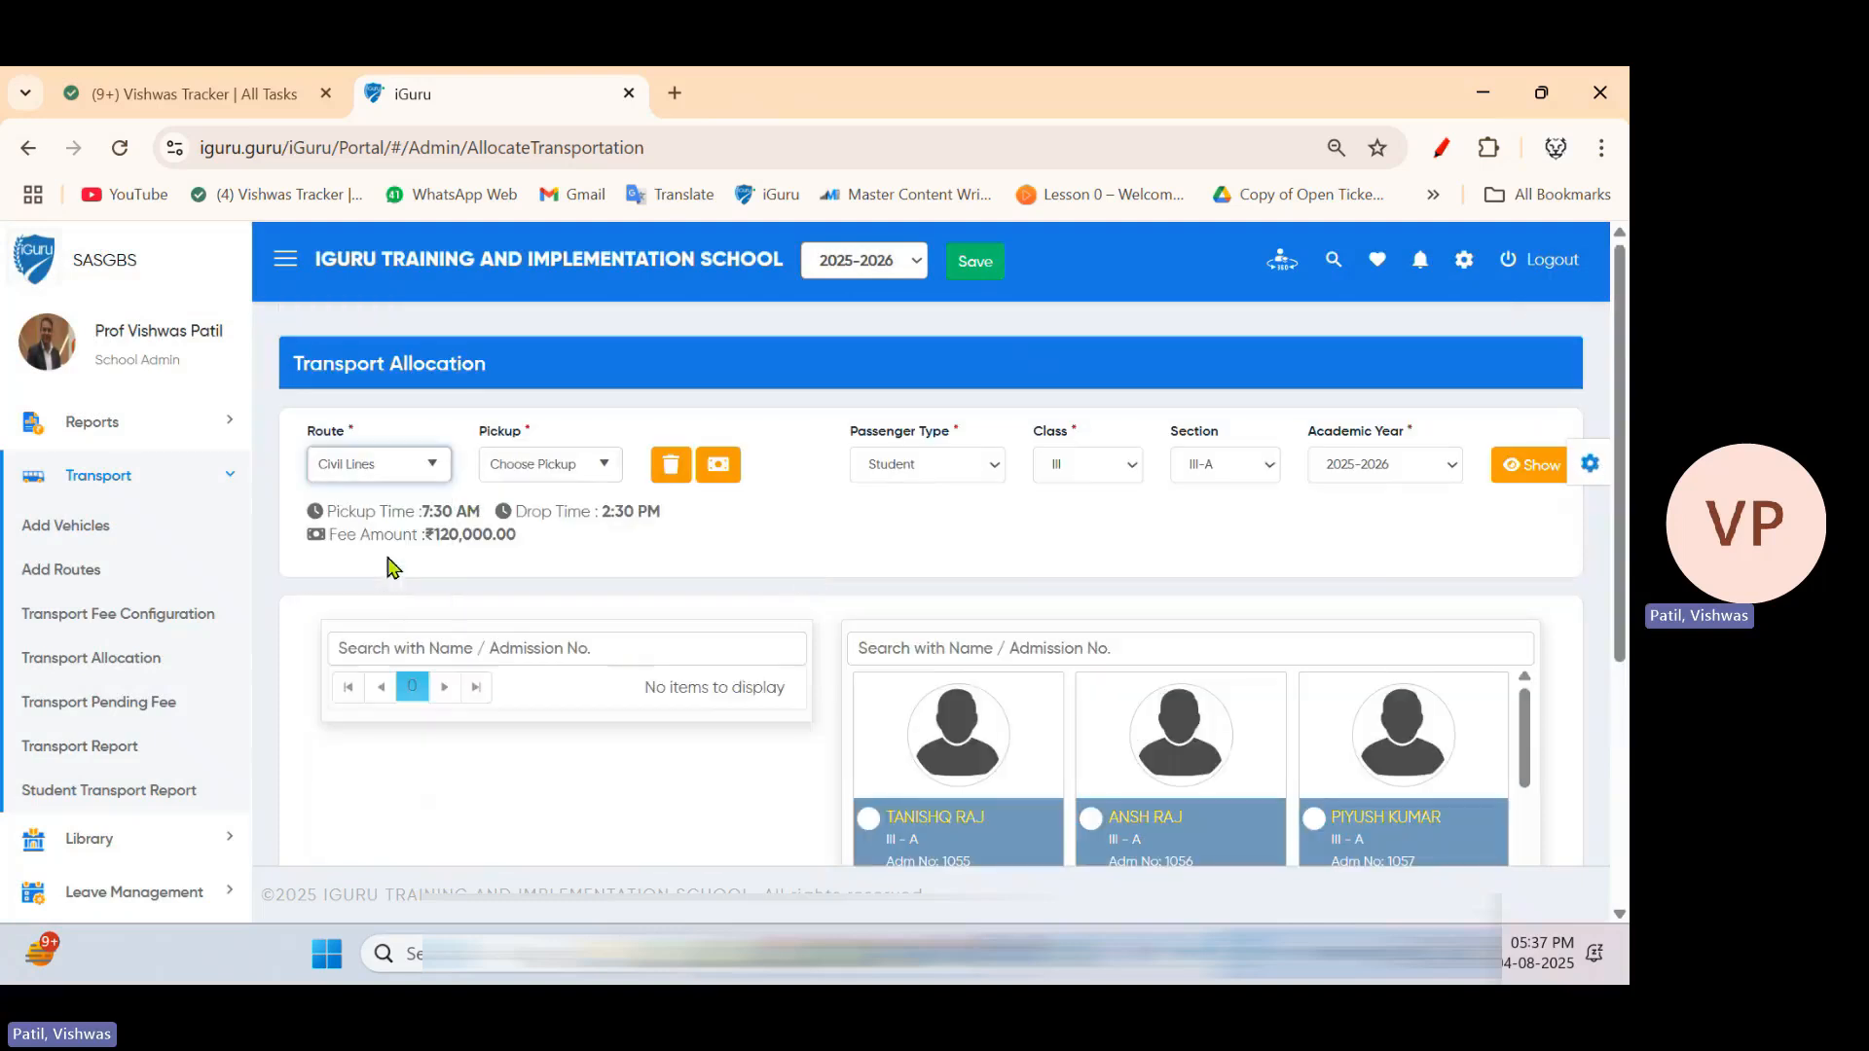
click(599, 477)
click(582, 550)
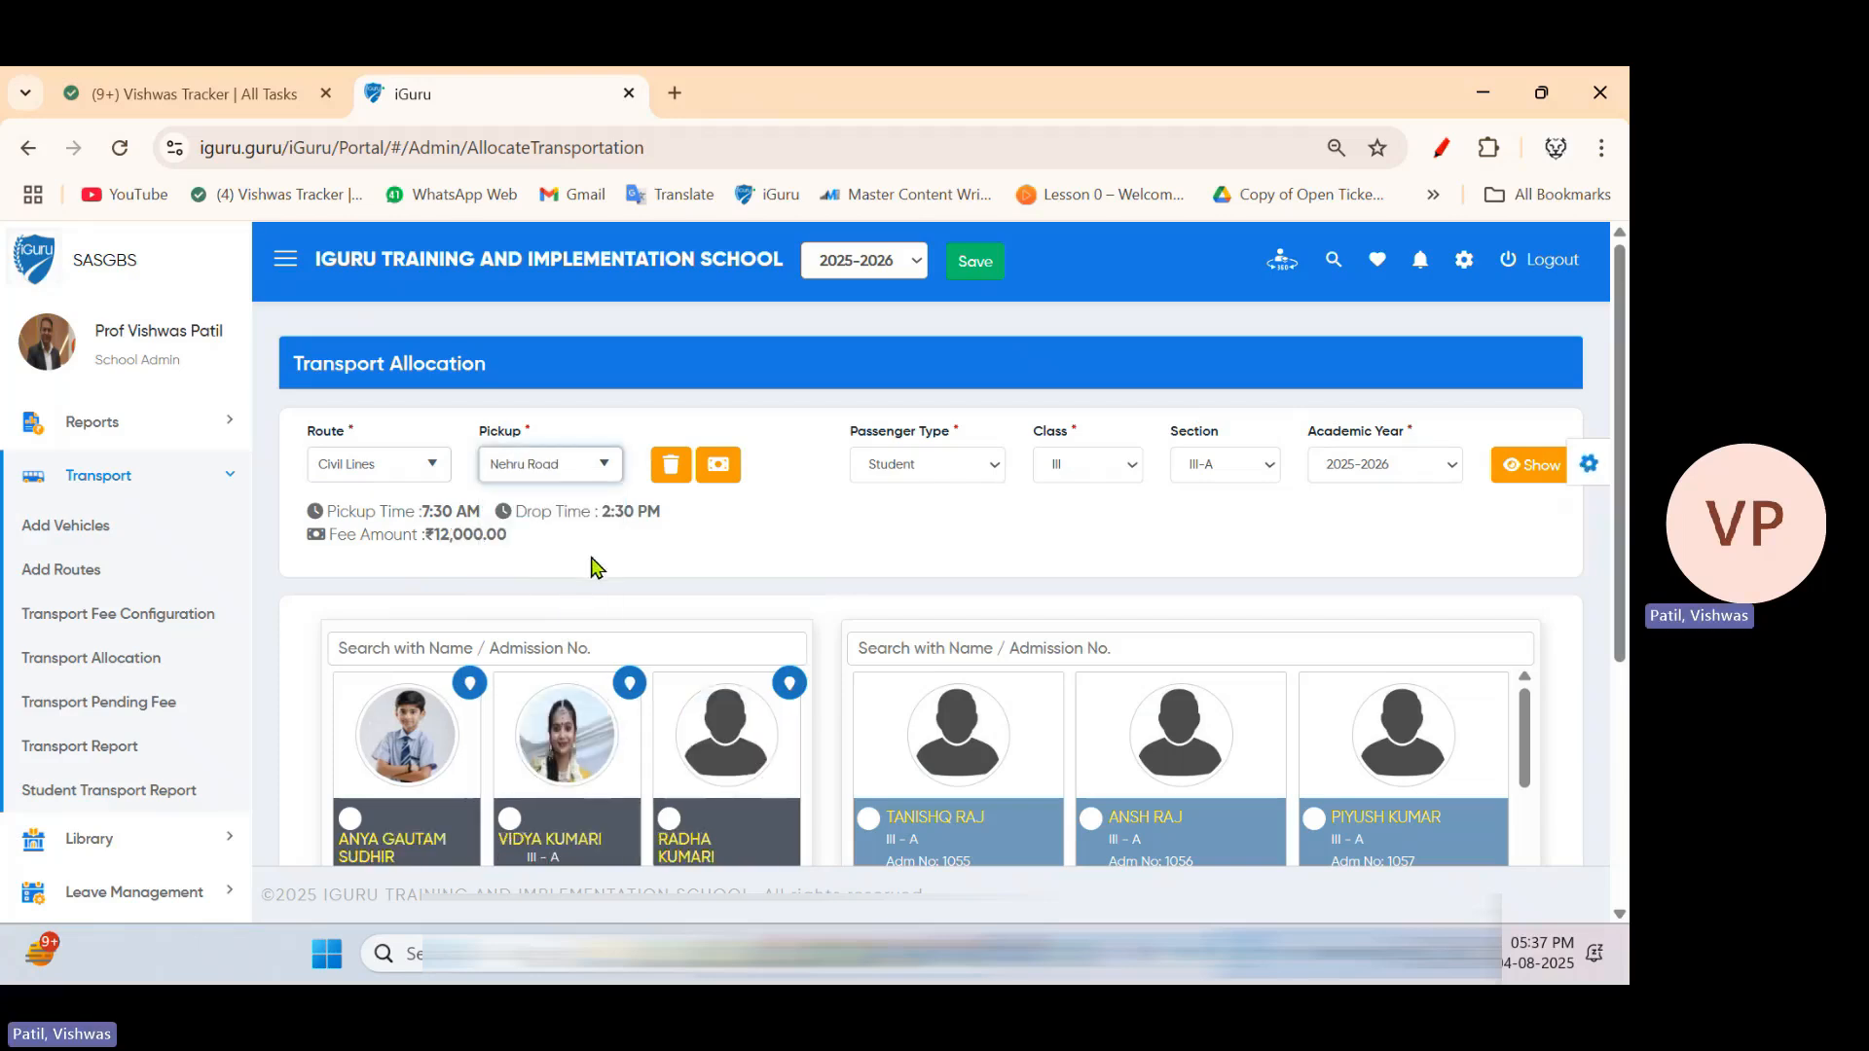
Examine the III-A students allocated to the Nehru Road pickup together with the pickup's times and fee amount
scroll(768, 605, down, 2)
scroll(516, 647, down, 2)
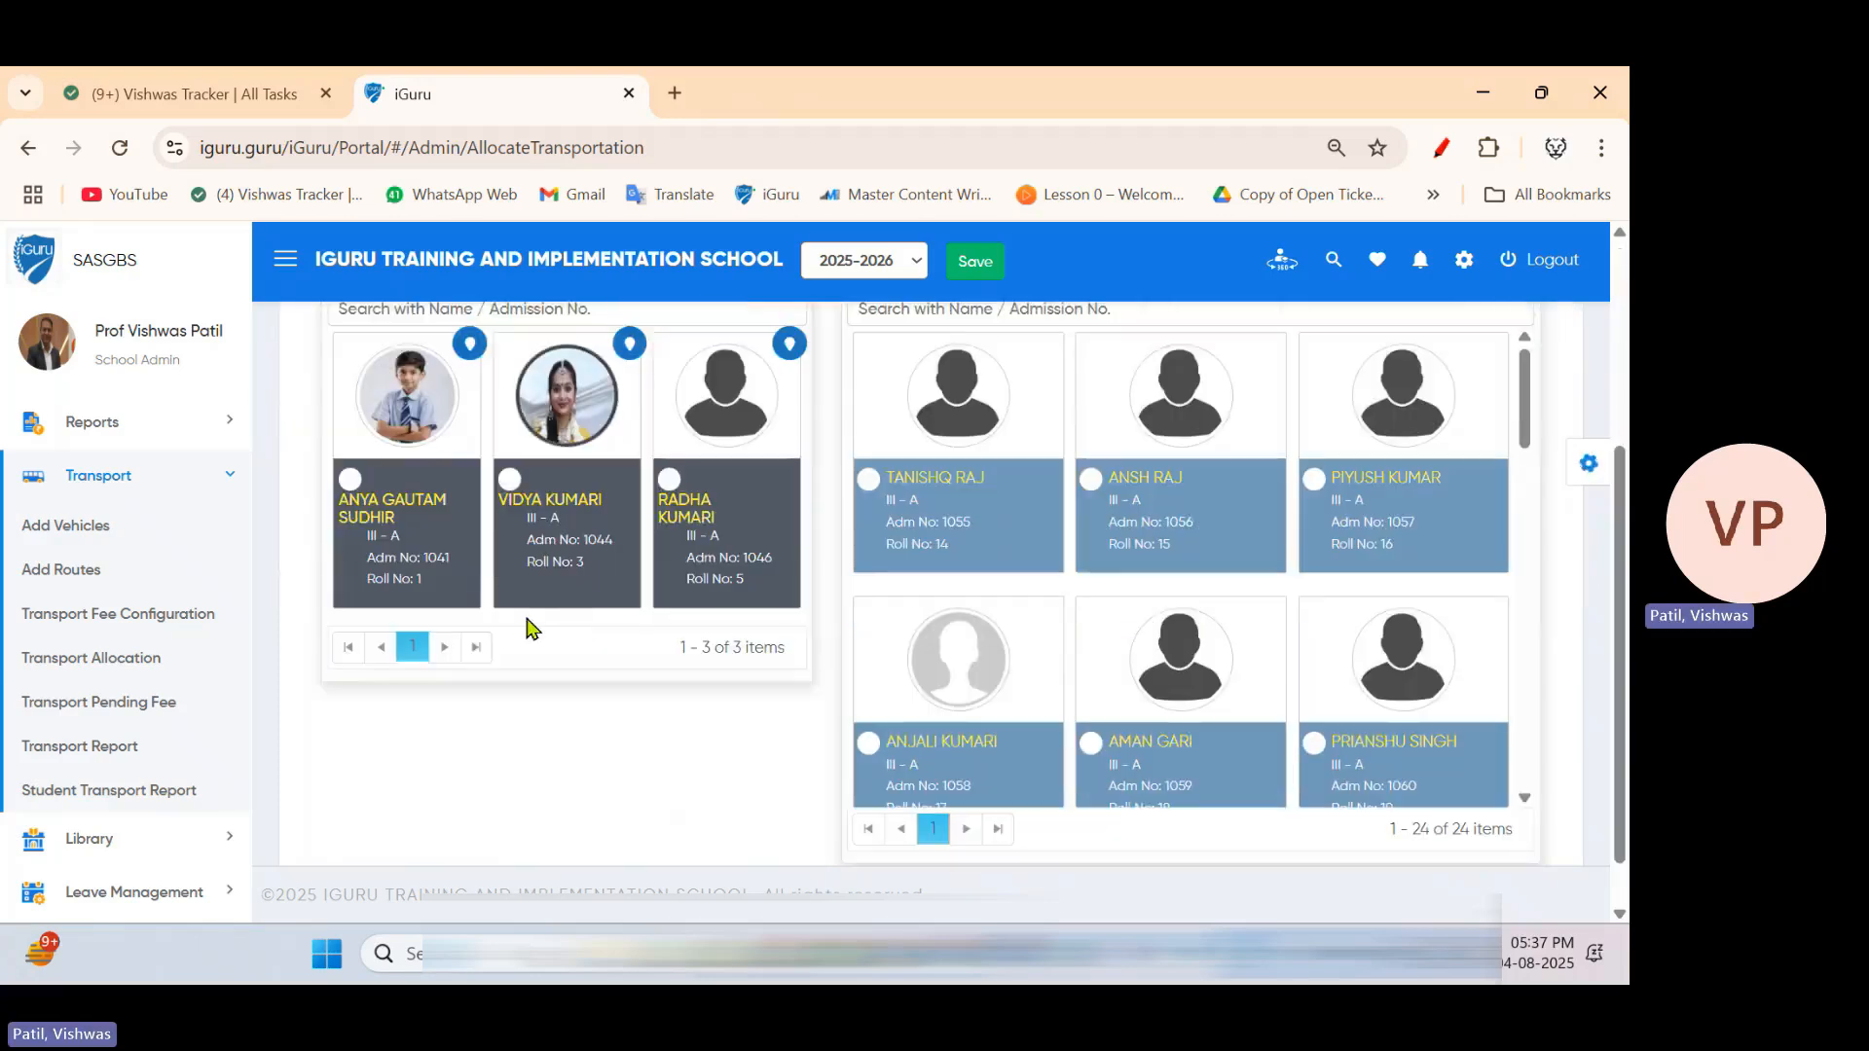
scroll(584, 652, up, 4)
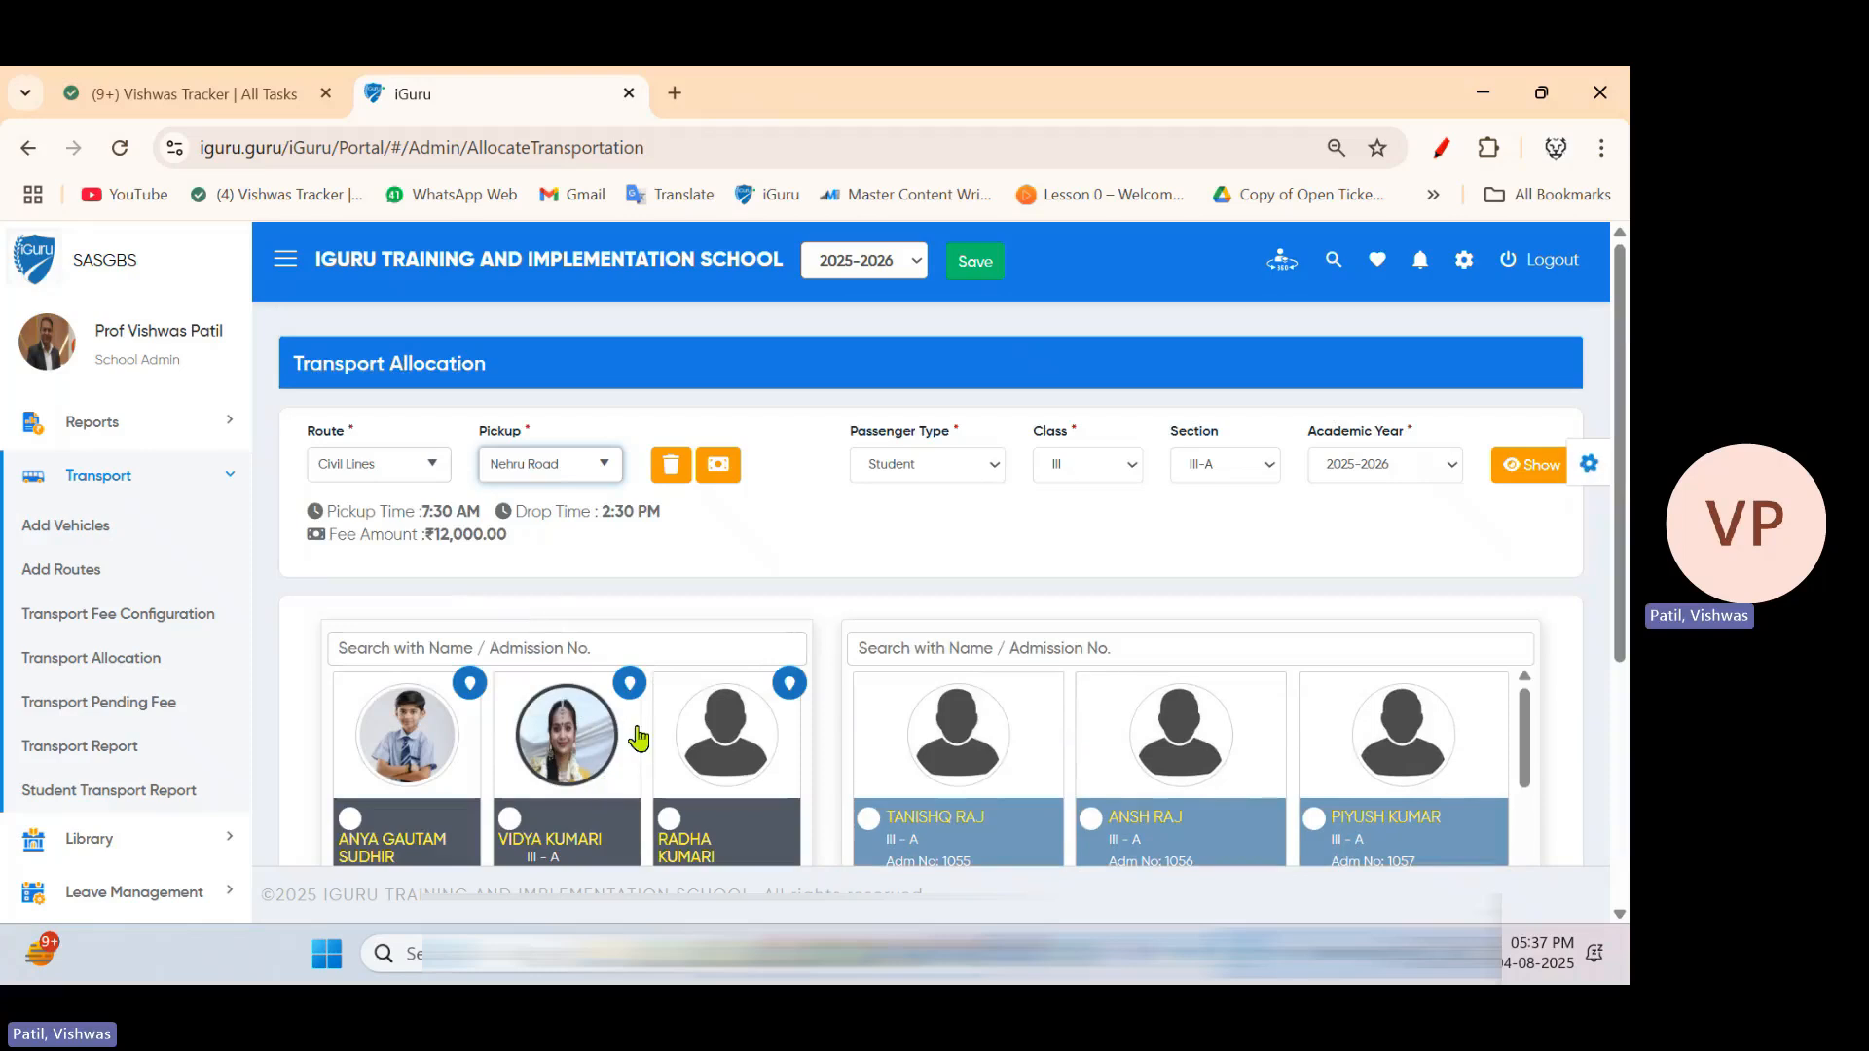
scroll(633, 730, down, 2)
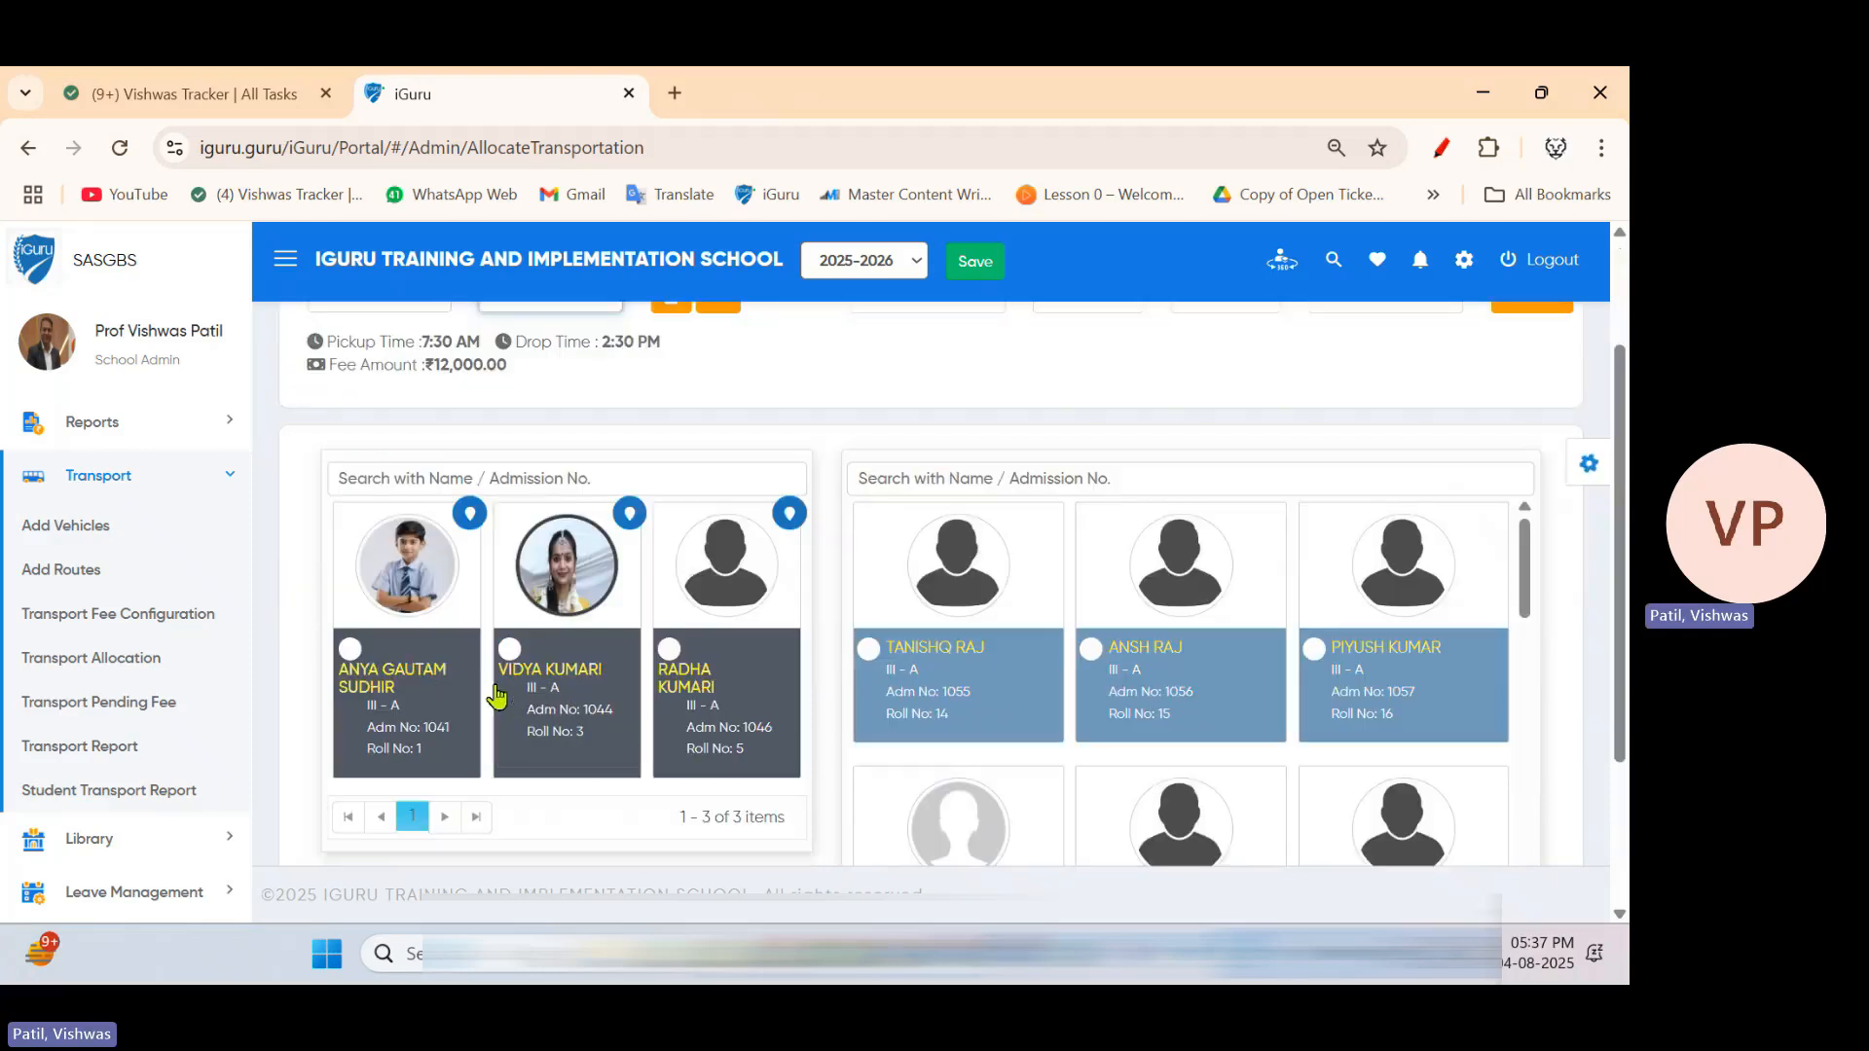
scroll(628, 718, up, 2)
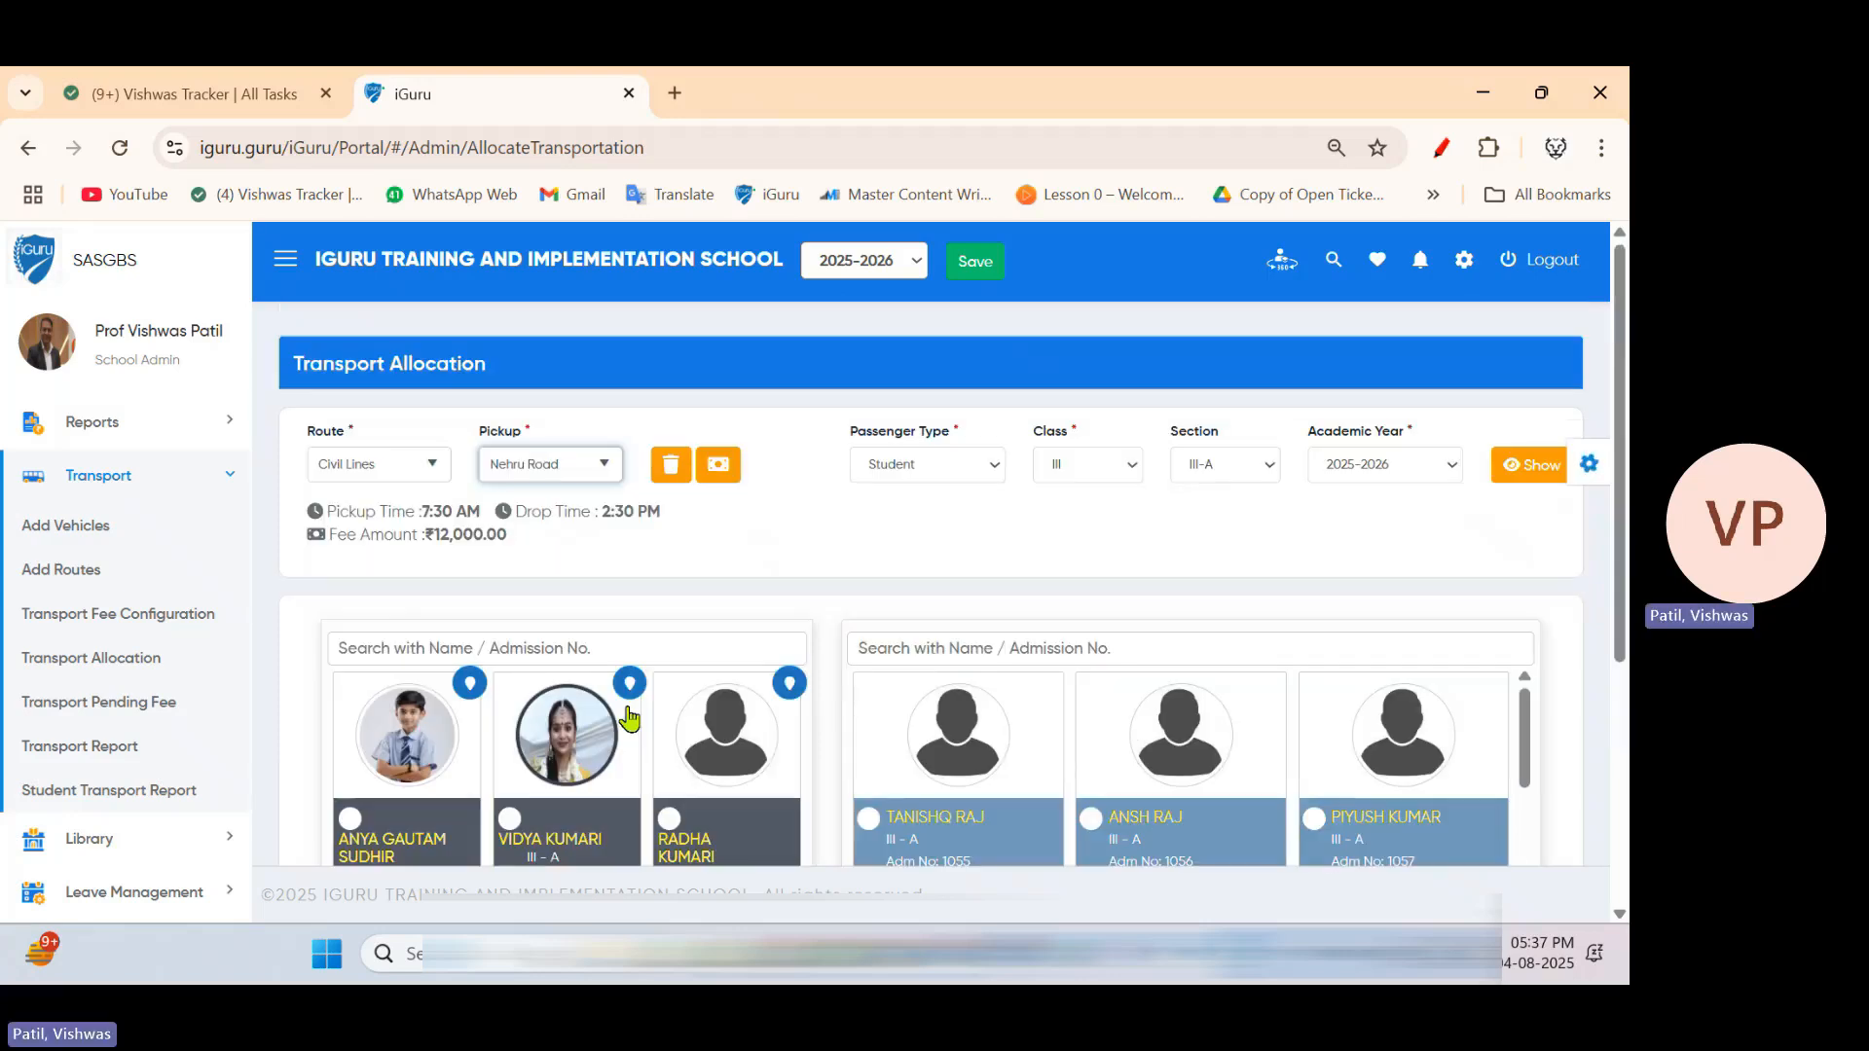
scroll(628, 717, down, 2)
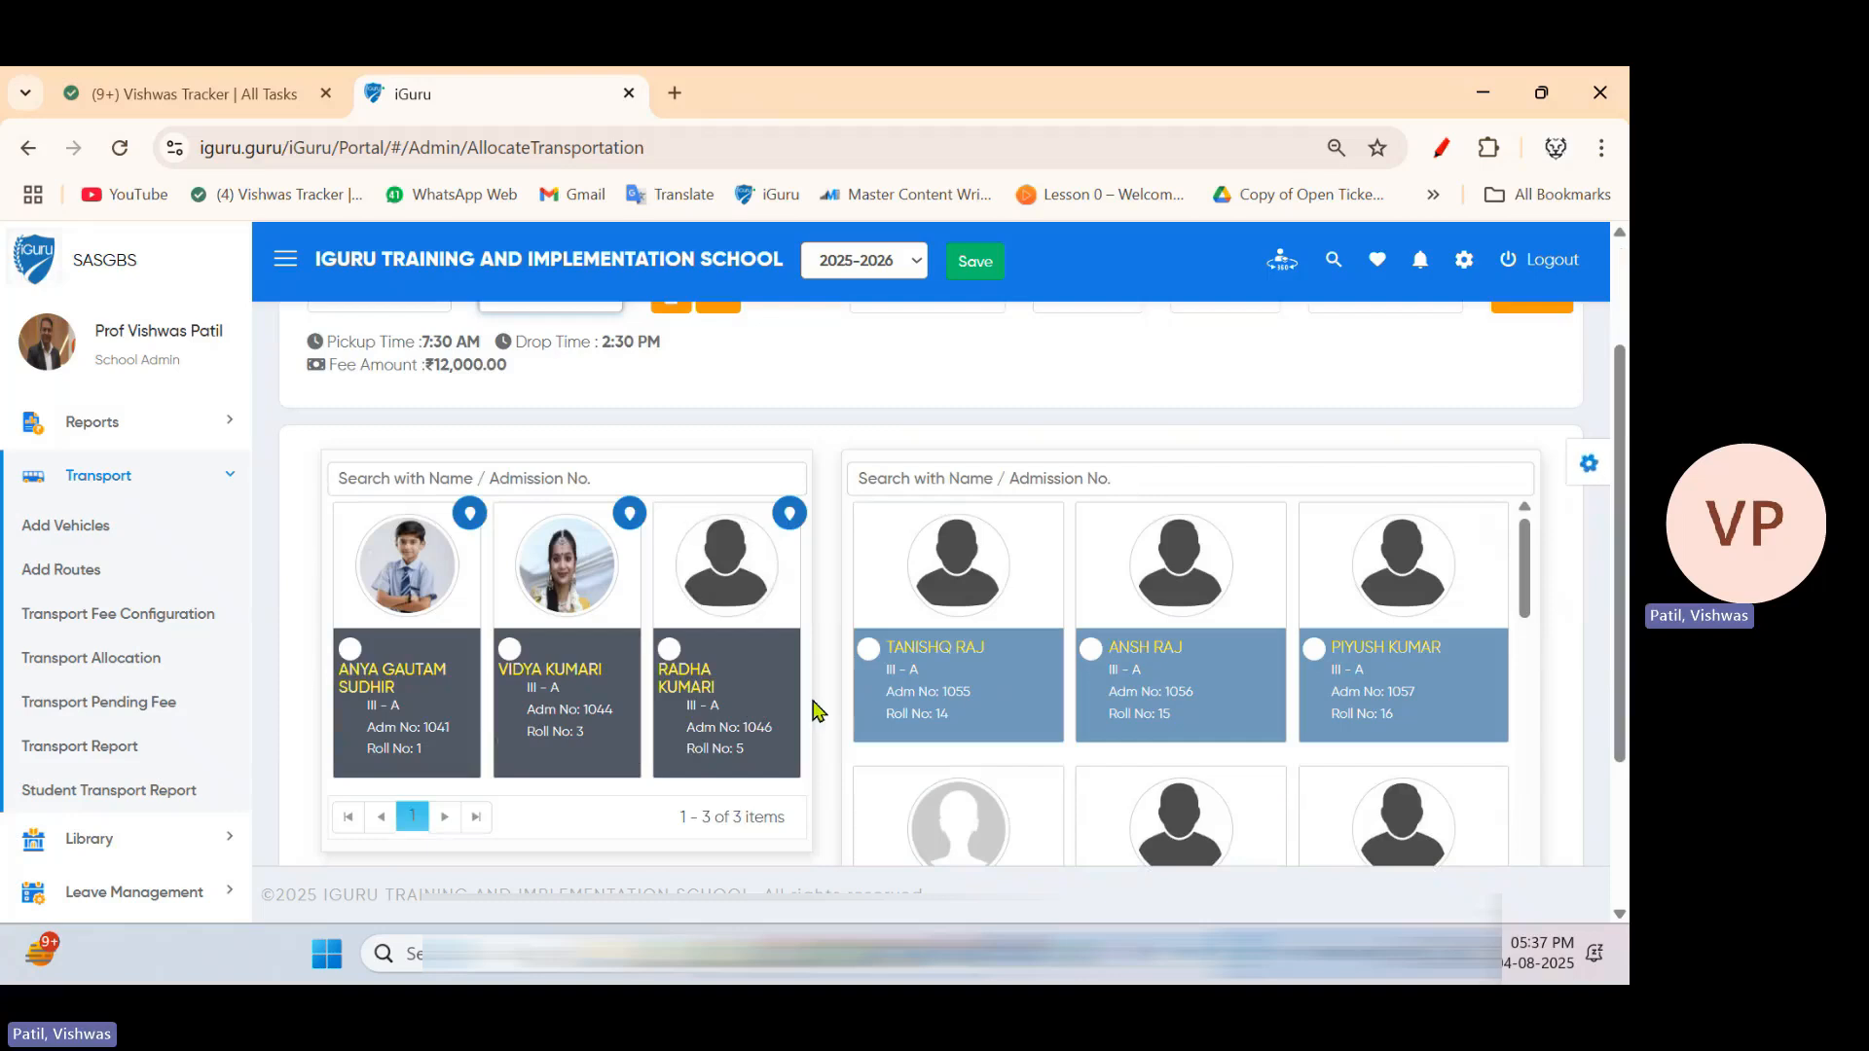
scroll(720, 744, up, 2)
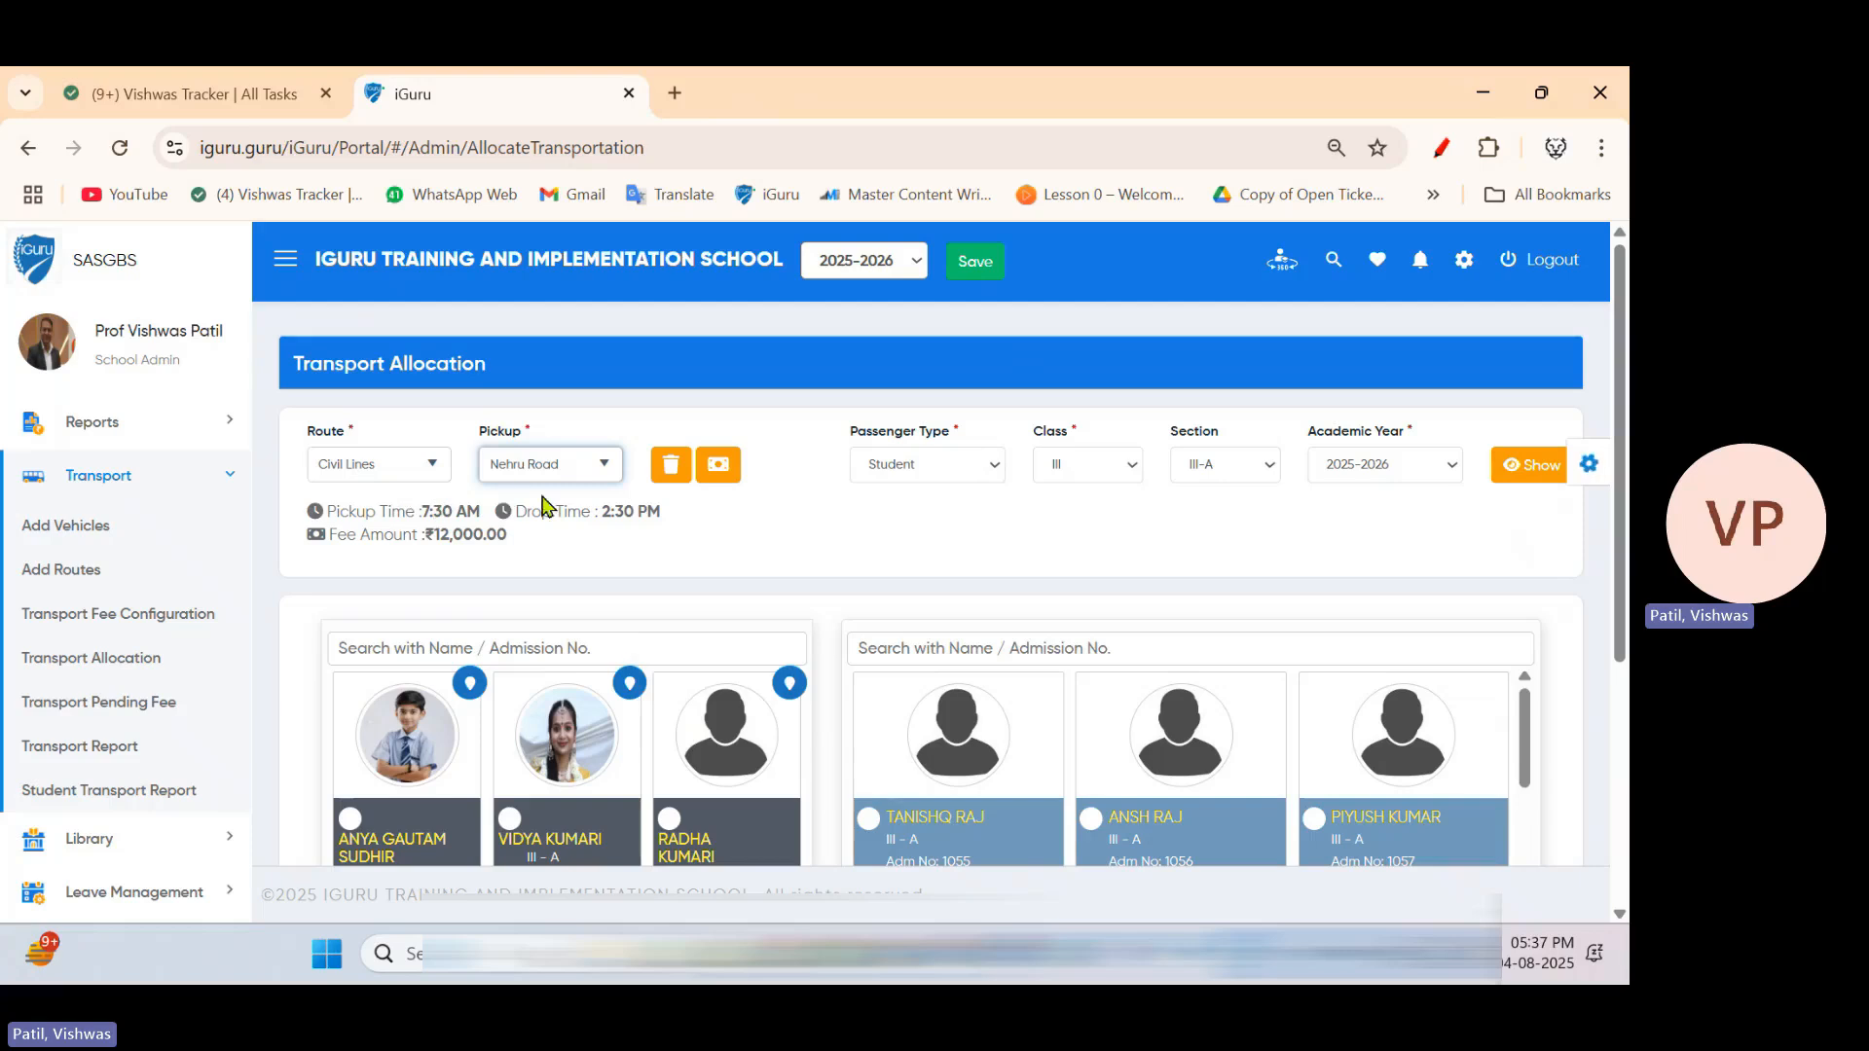
scroll(784, 611, down, 2)
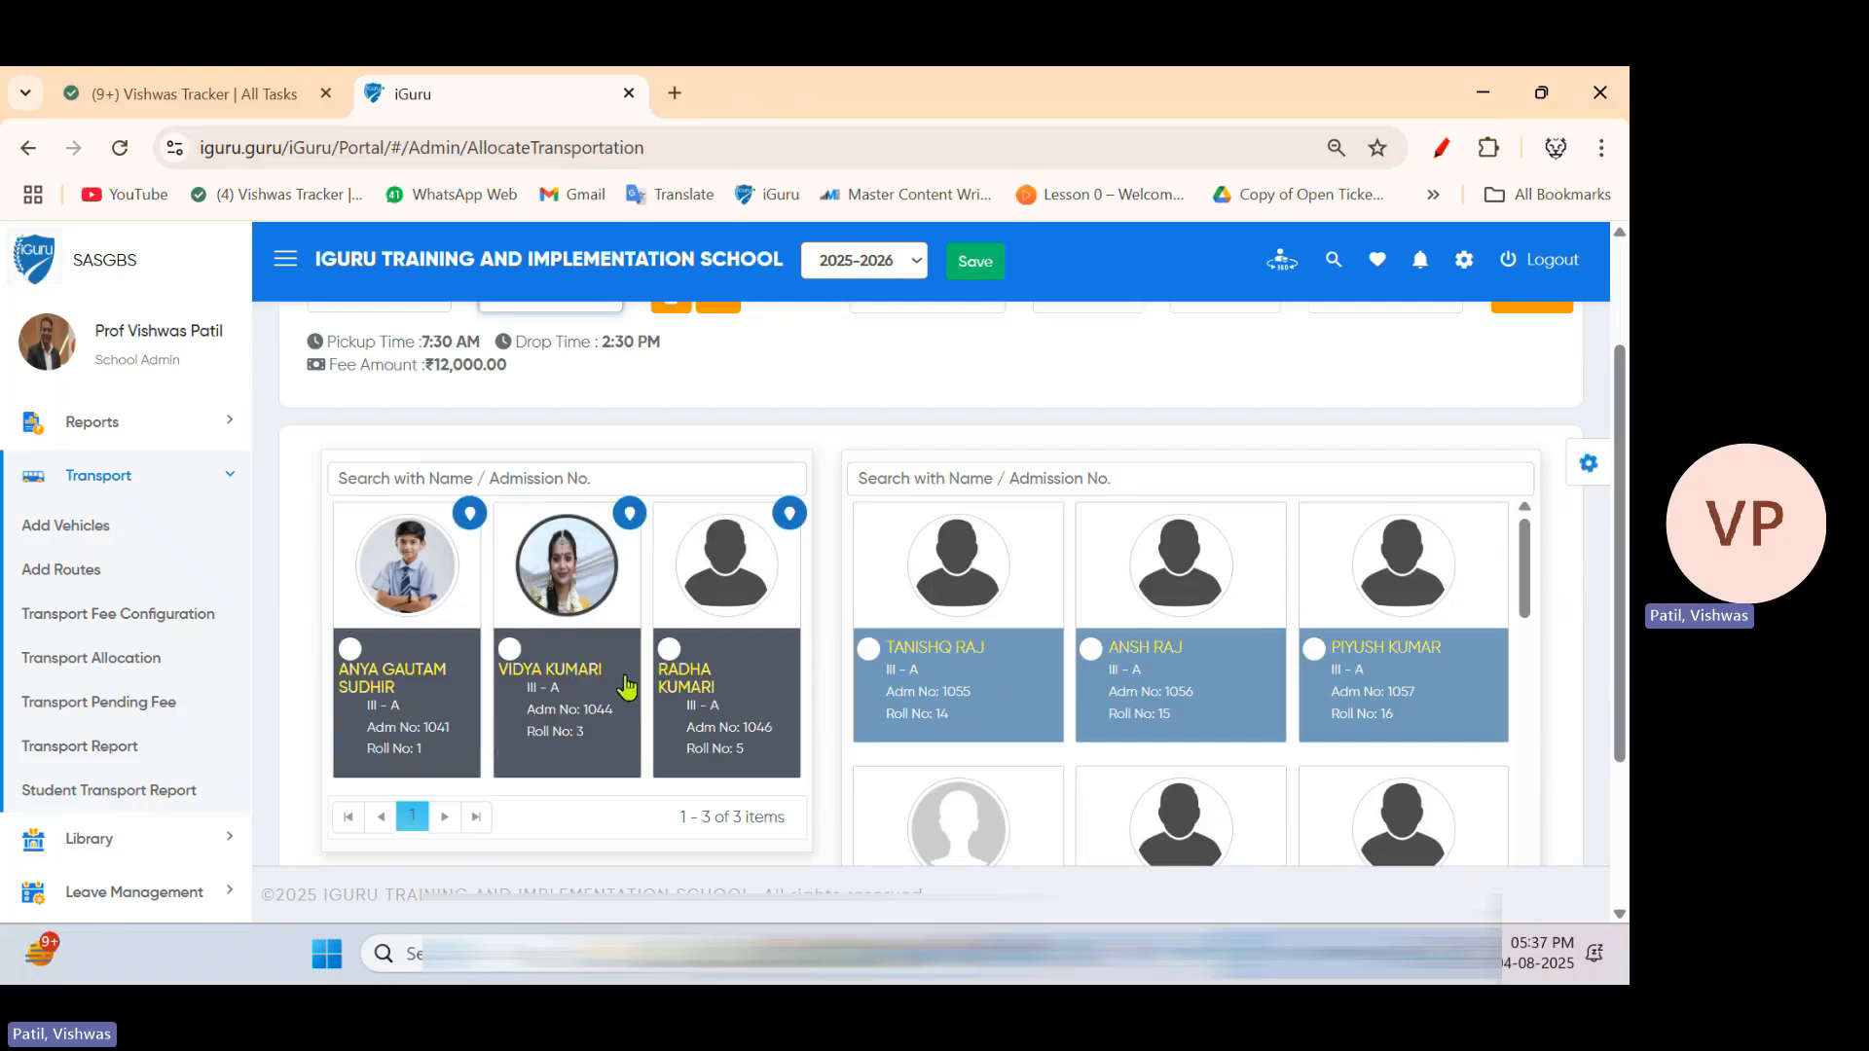
scroll(623, 686, up, 2)
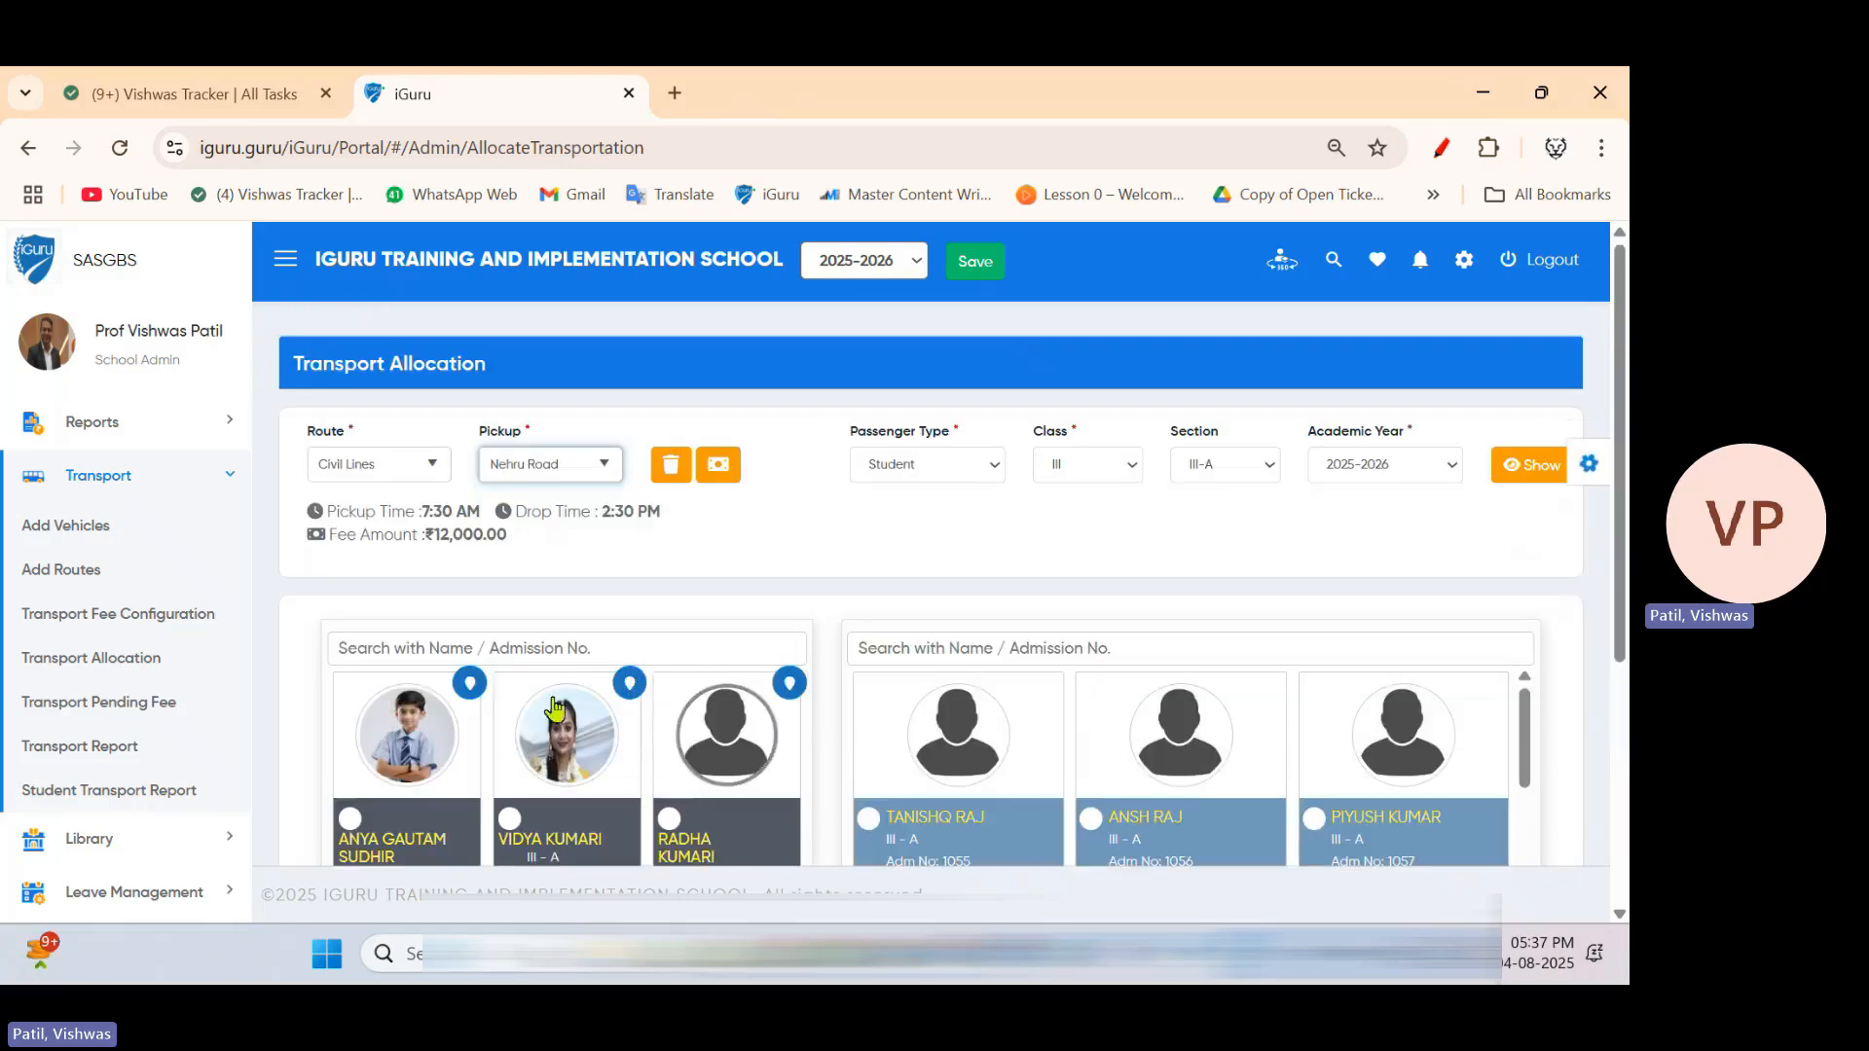
Select the second student allocated to Nehru Road and mark the delete and fee options with the red pen
click(510, 821)
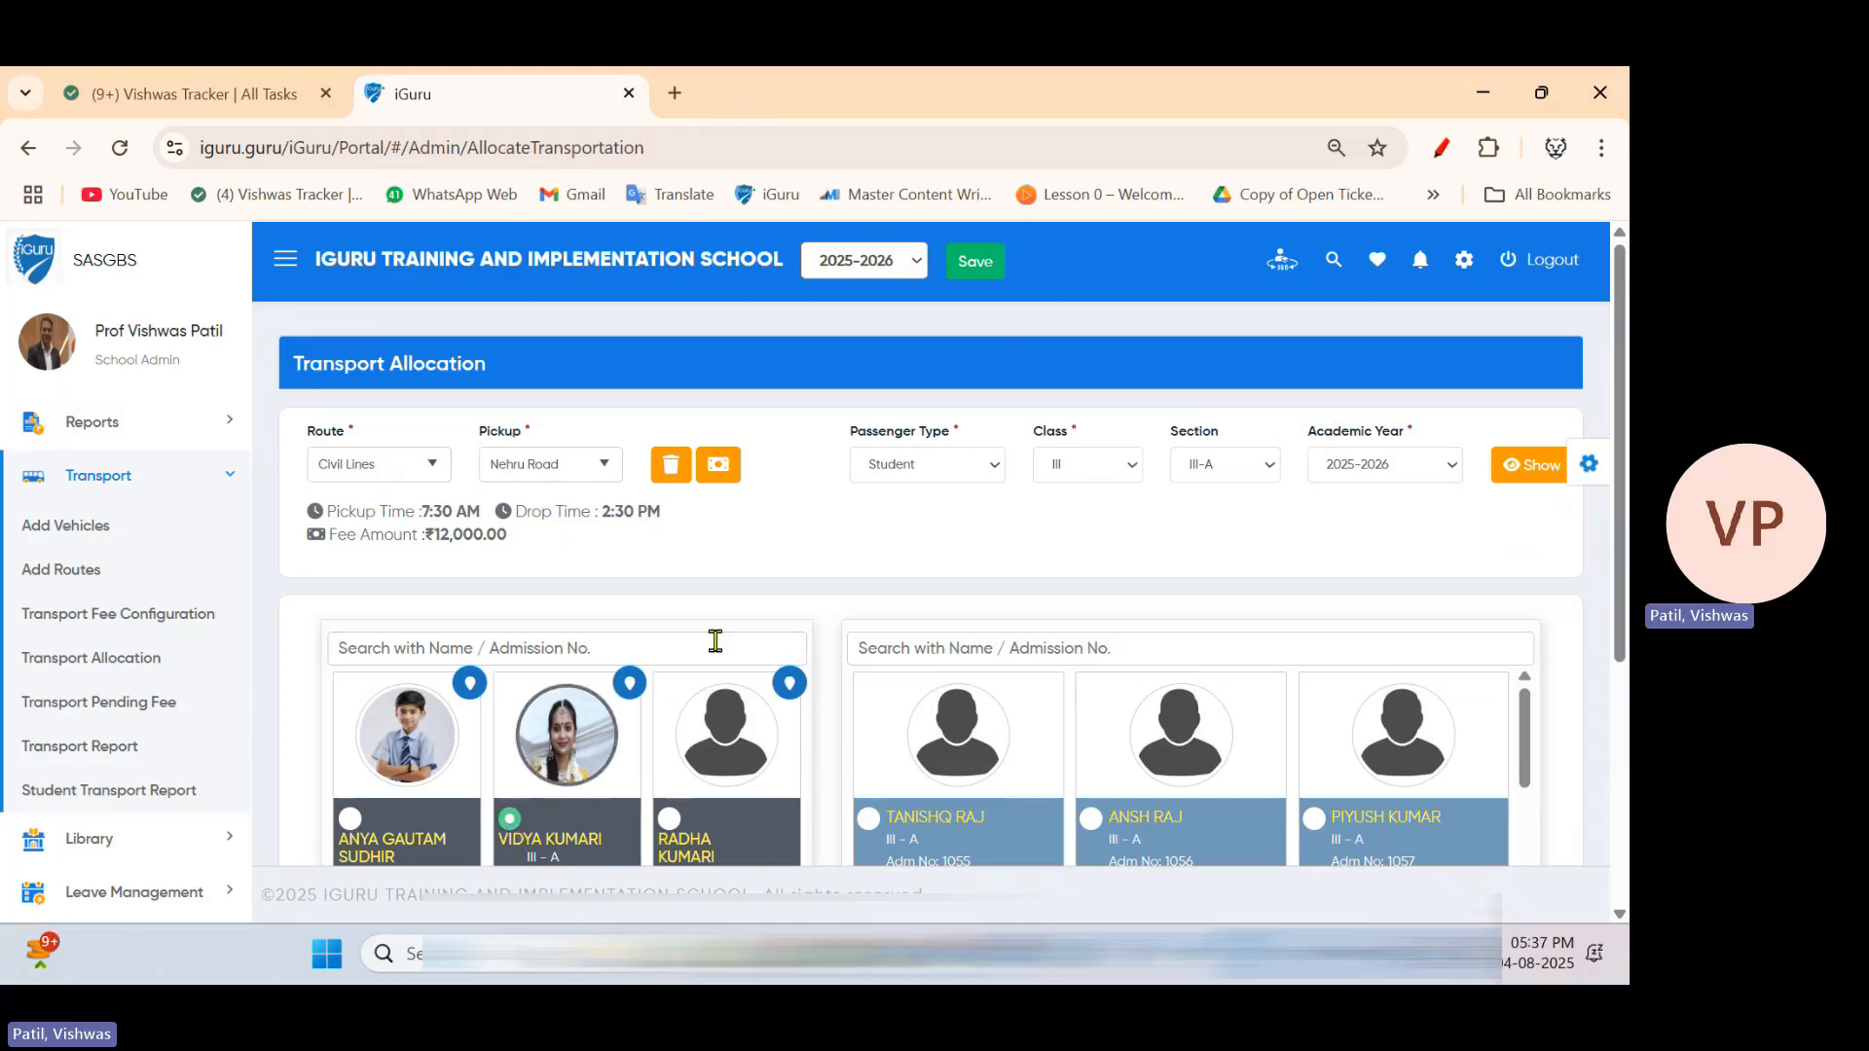
mouse_move(724, 422)
mouse_down()
mouse_move(633, 509)
mouse_move(710, 418)
mouse_up()
mouse_move(705, 498)
mouse_down()
mouse_move(717, 509)
mouse_move(782, 455)
mouse_up()
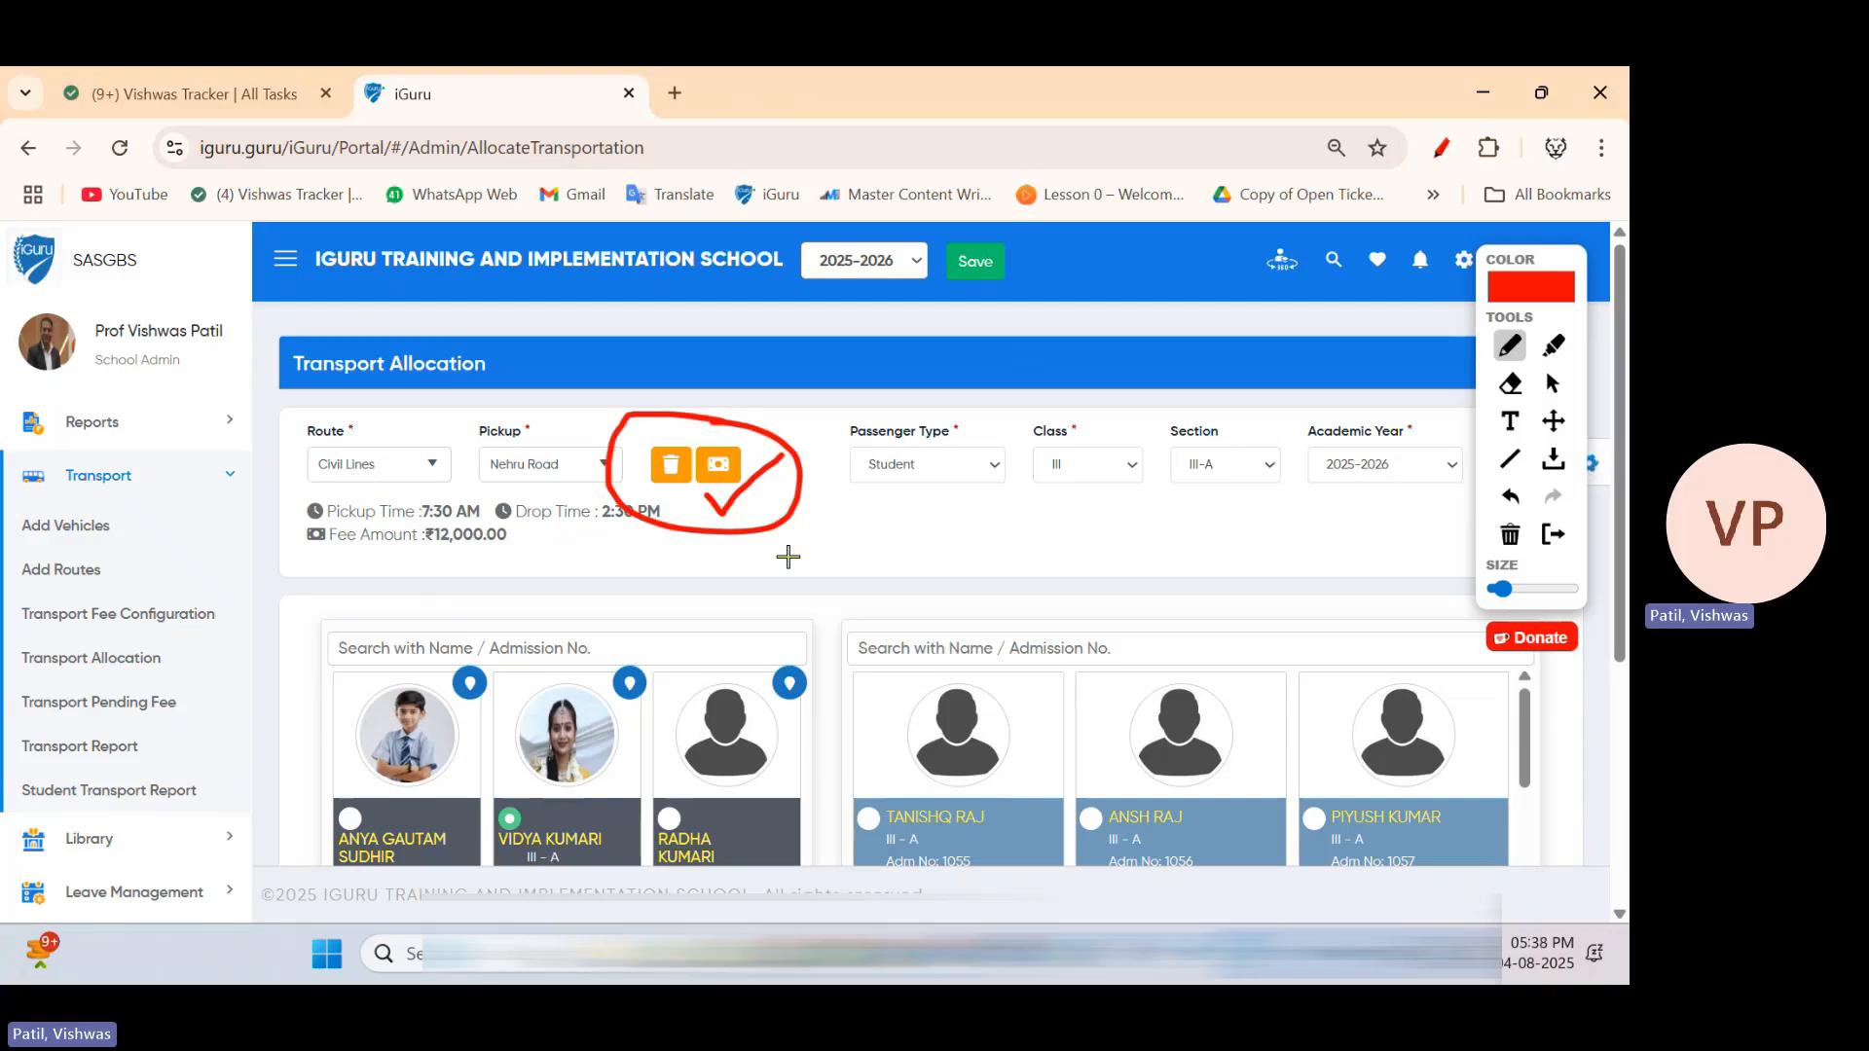
mouse_move(721, 439)
mouse_down()
mouse_move(714, 492)
mouse_move(759, 448)
mouse_move(721, 433)
mouse_move(749, 500)
mouse_up()
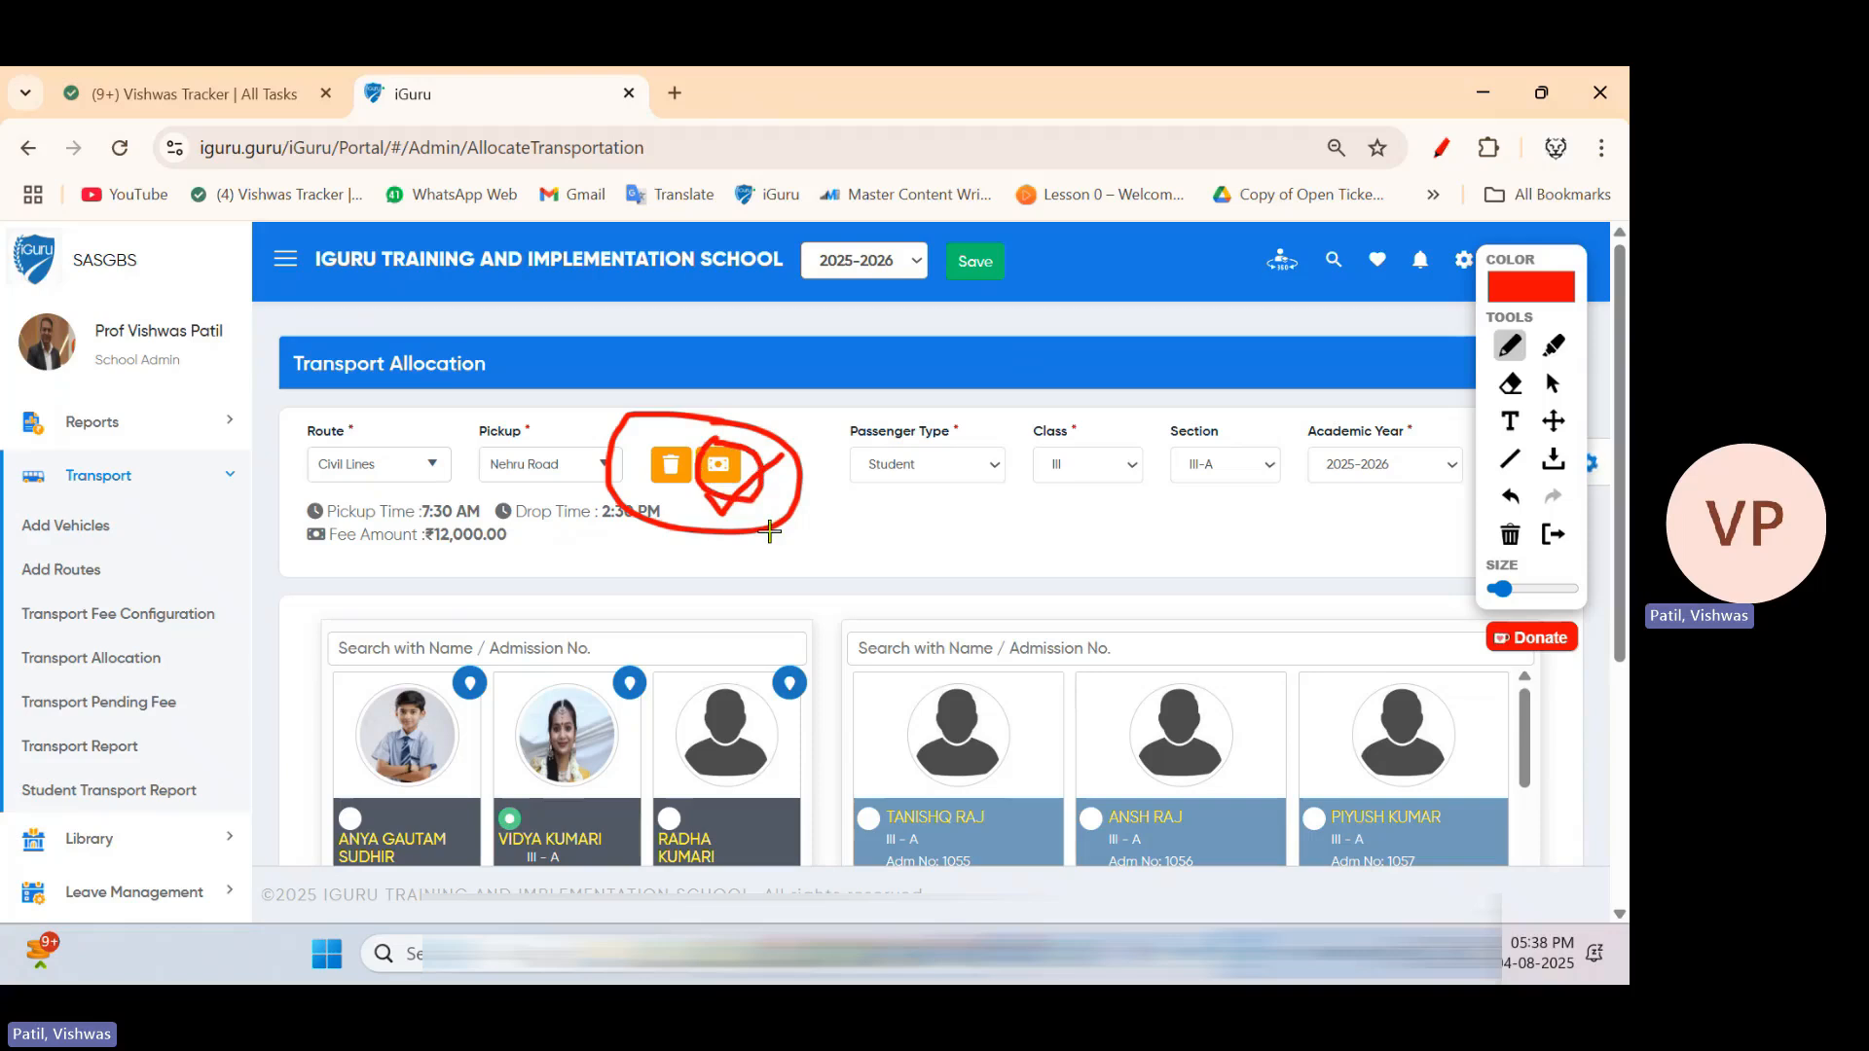
drag(630, 483, 685, 458)
click(1555, 535)
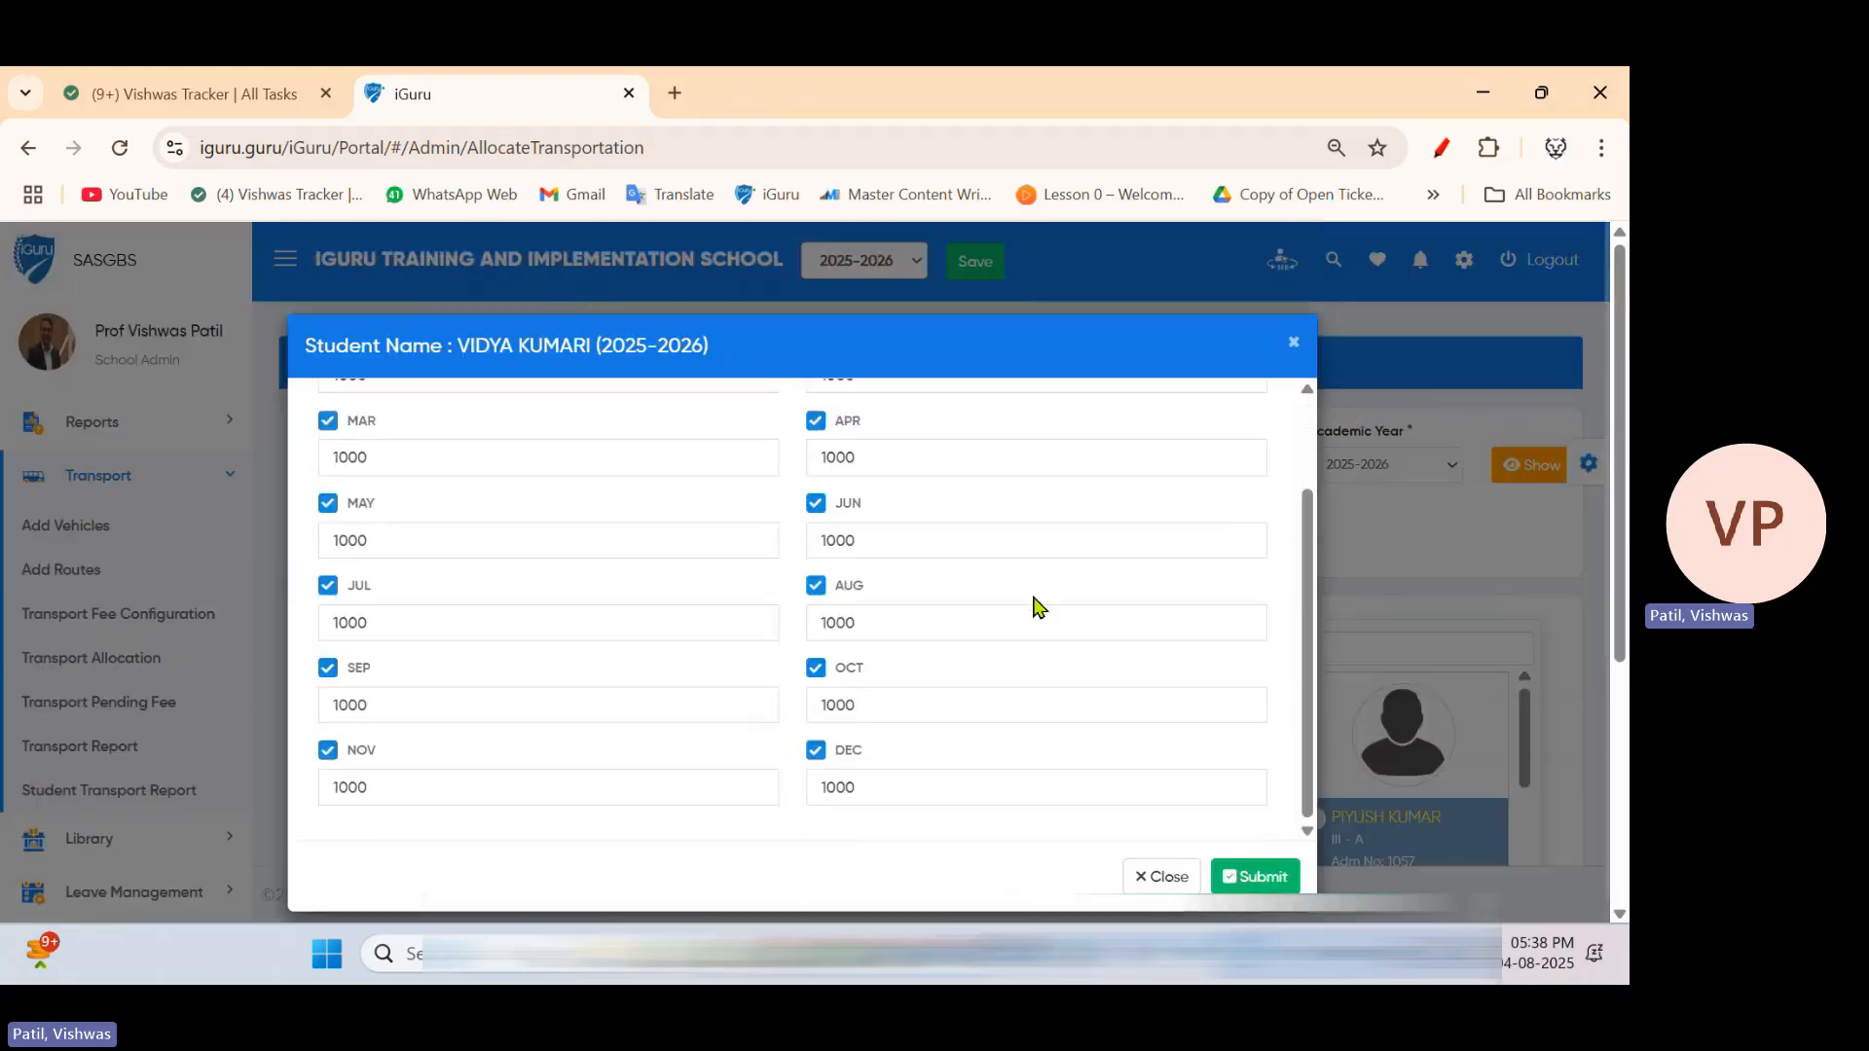
Try unticking January, August and October in the selected student's monthly transport fees, and close them without submitting
scroll(1034, 599, up, 1)
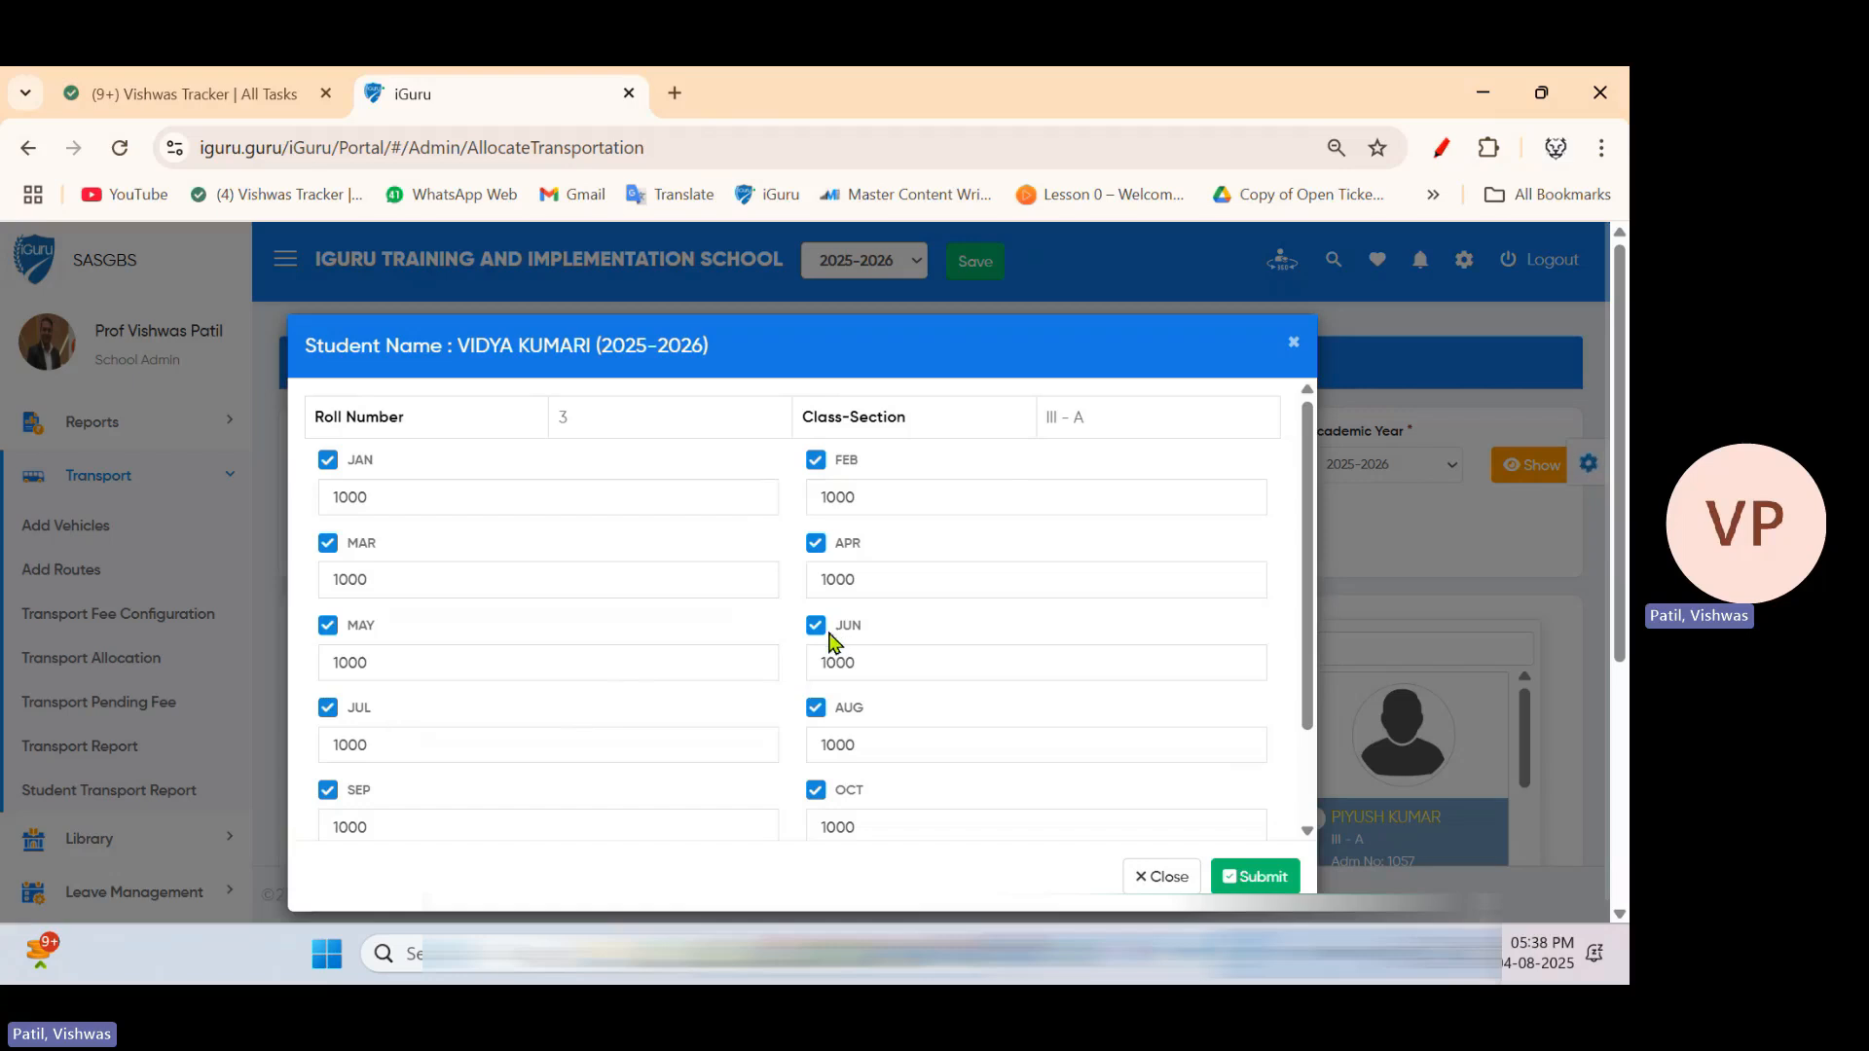
click(817, 708)
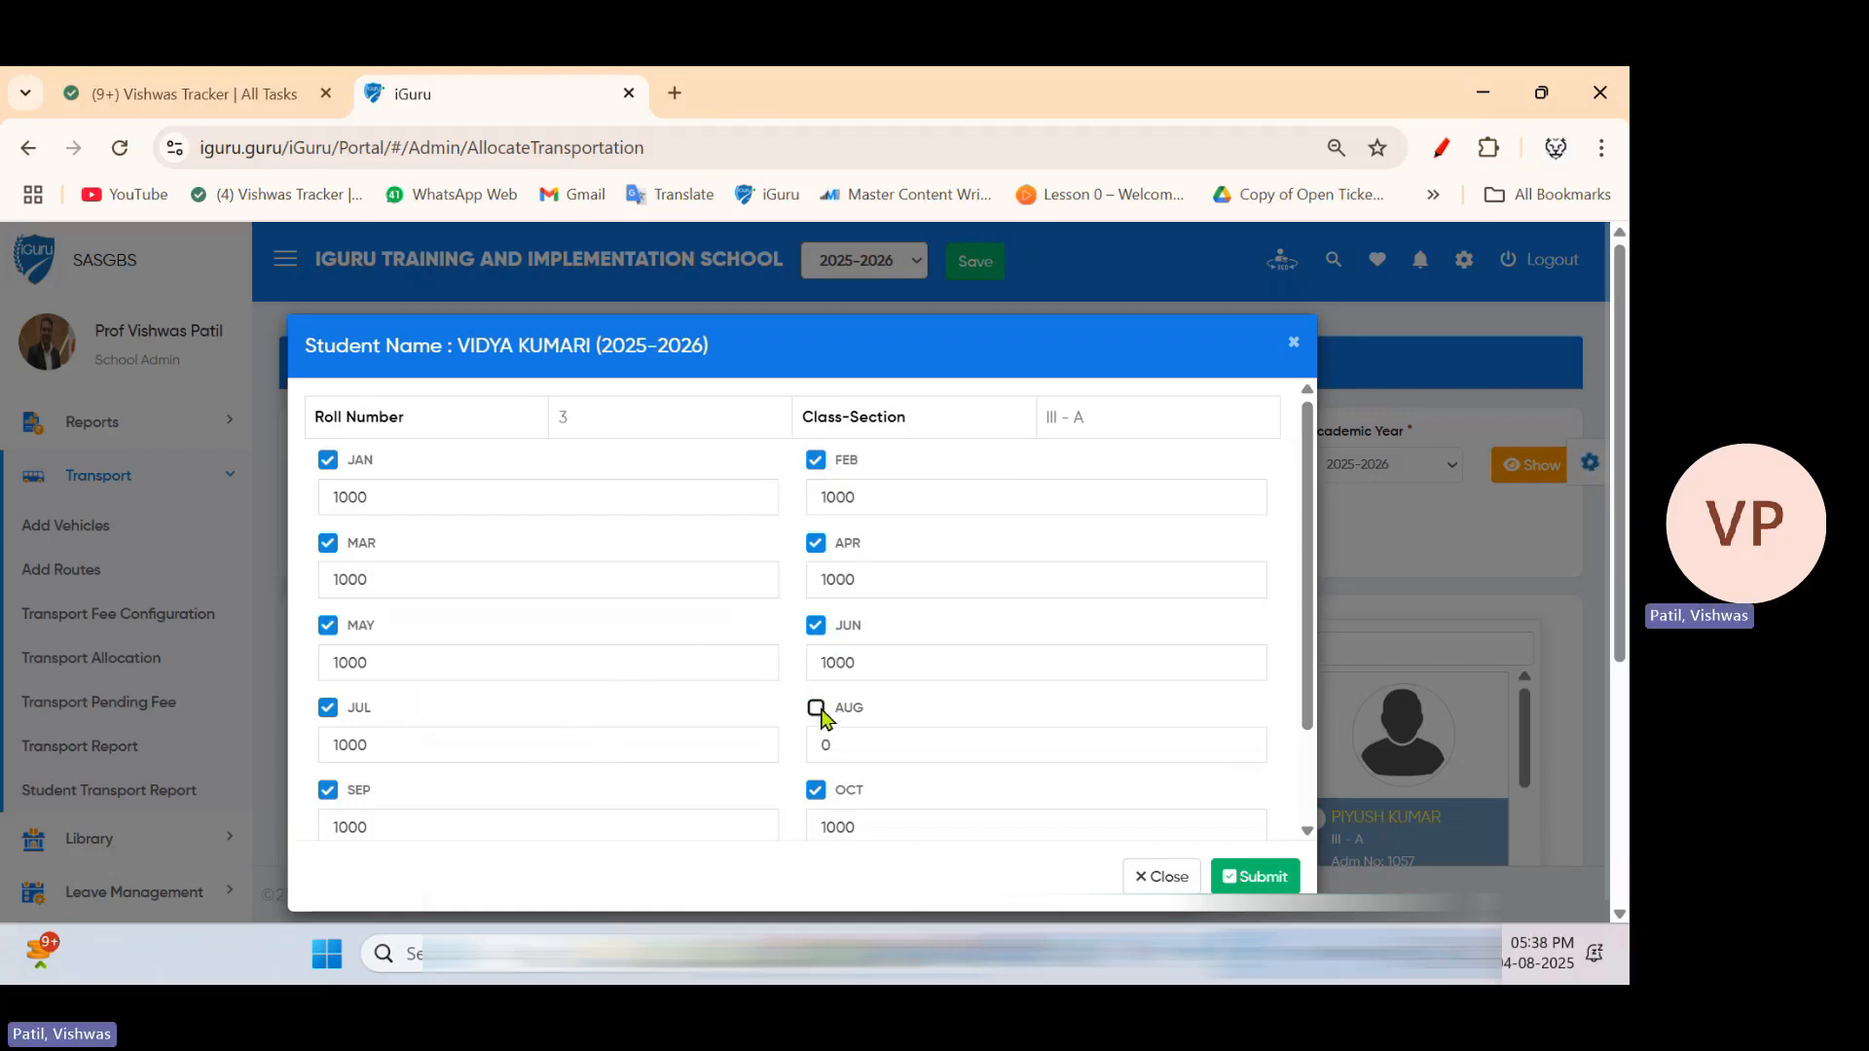
click(328, 789)
click(817, 791)
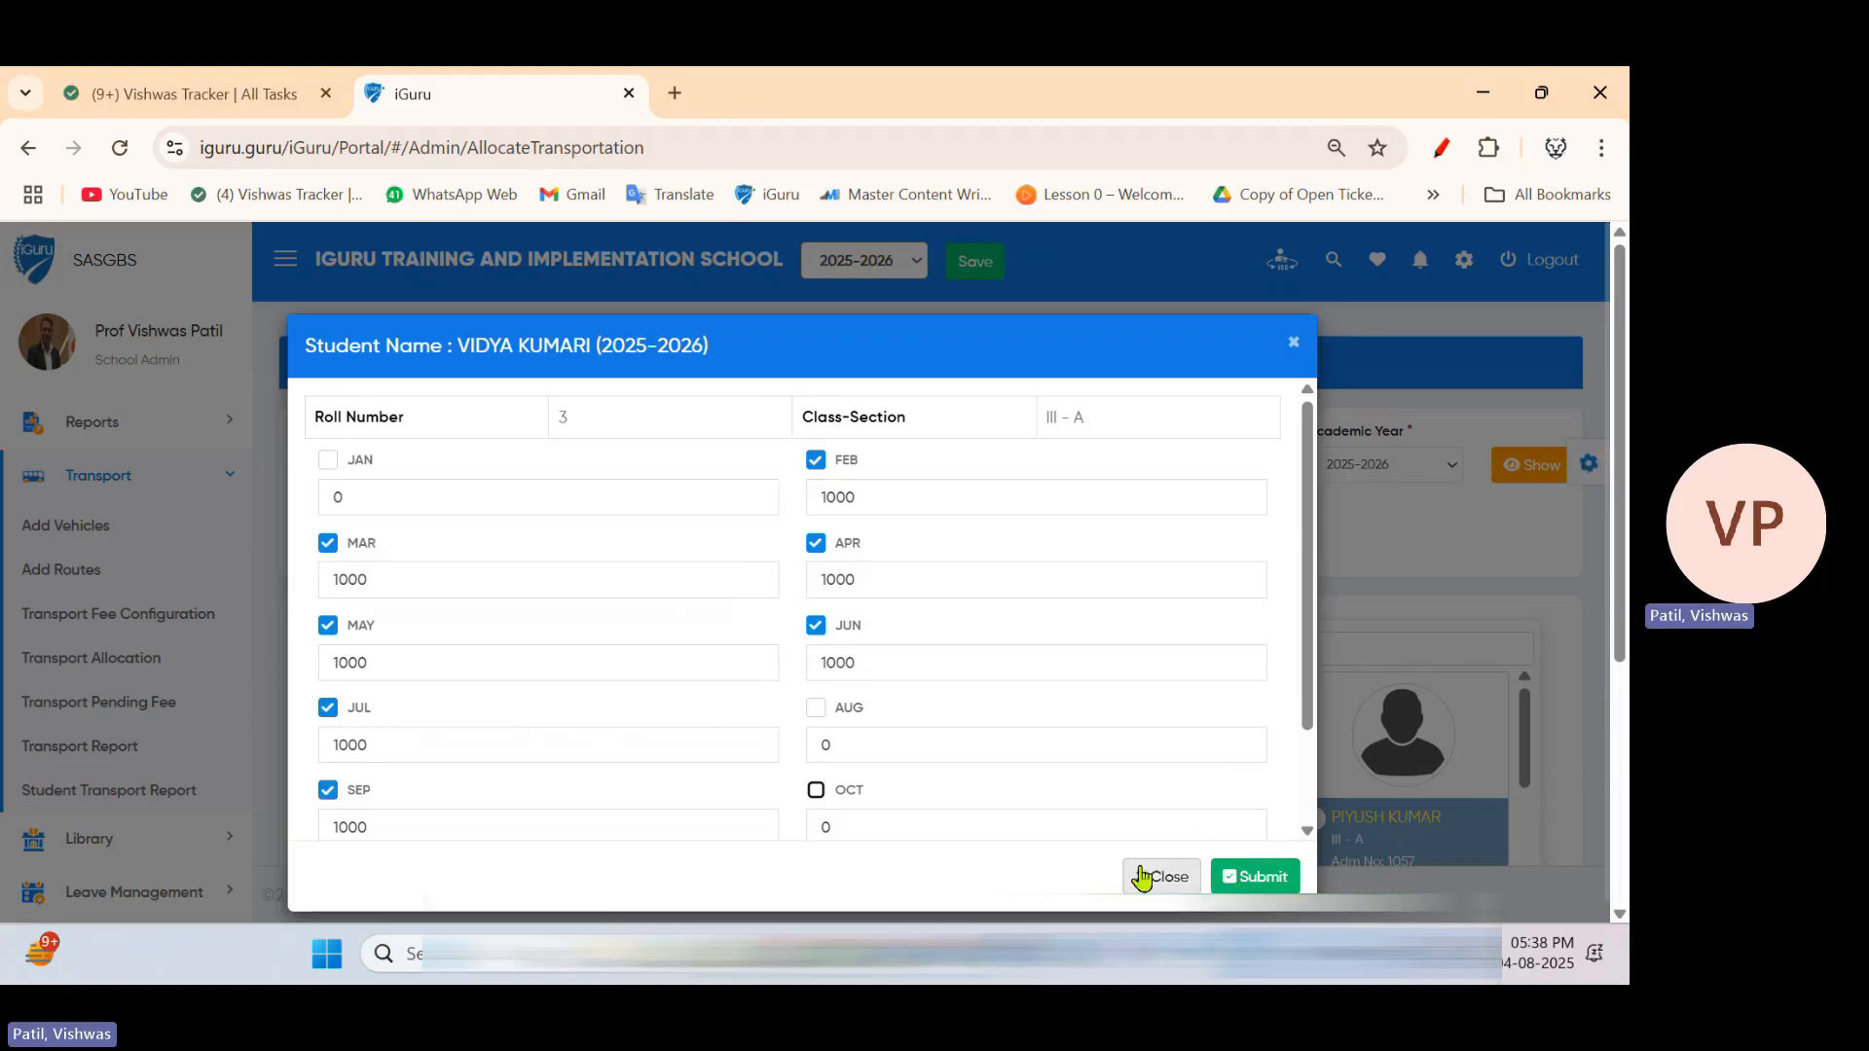
click(931, 662)
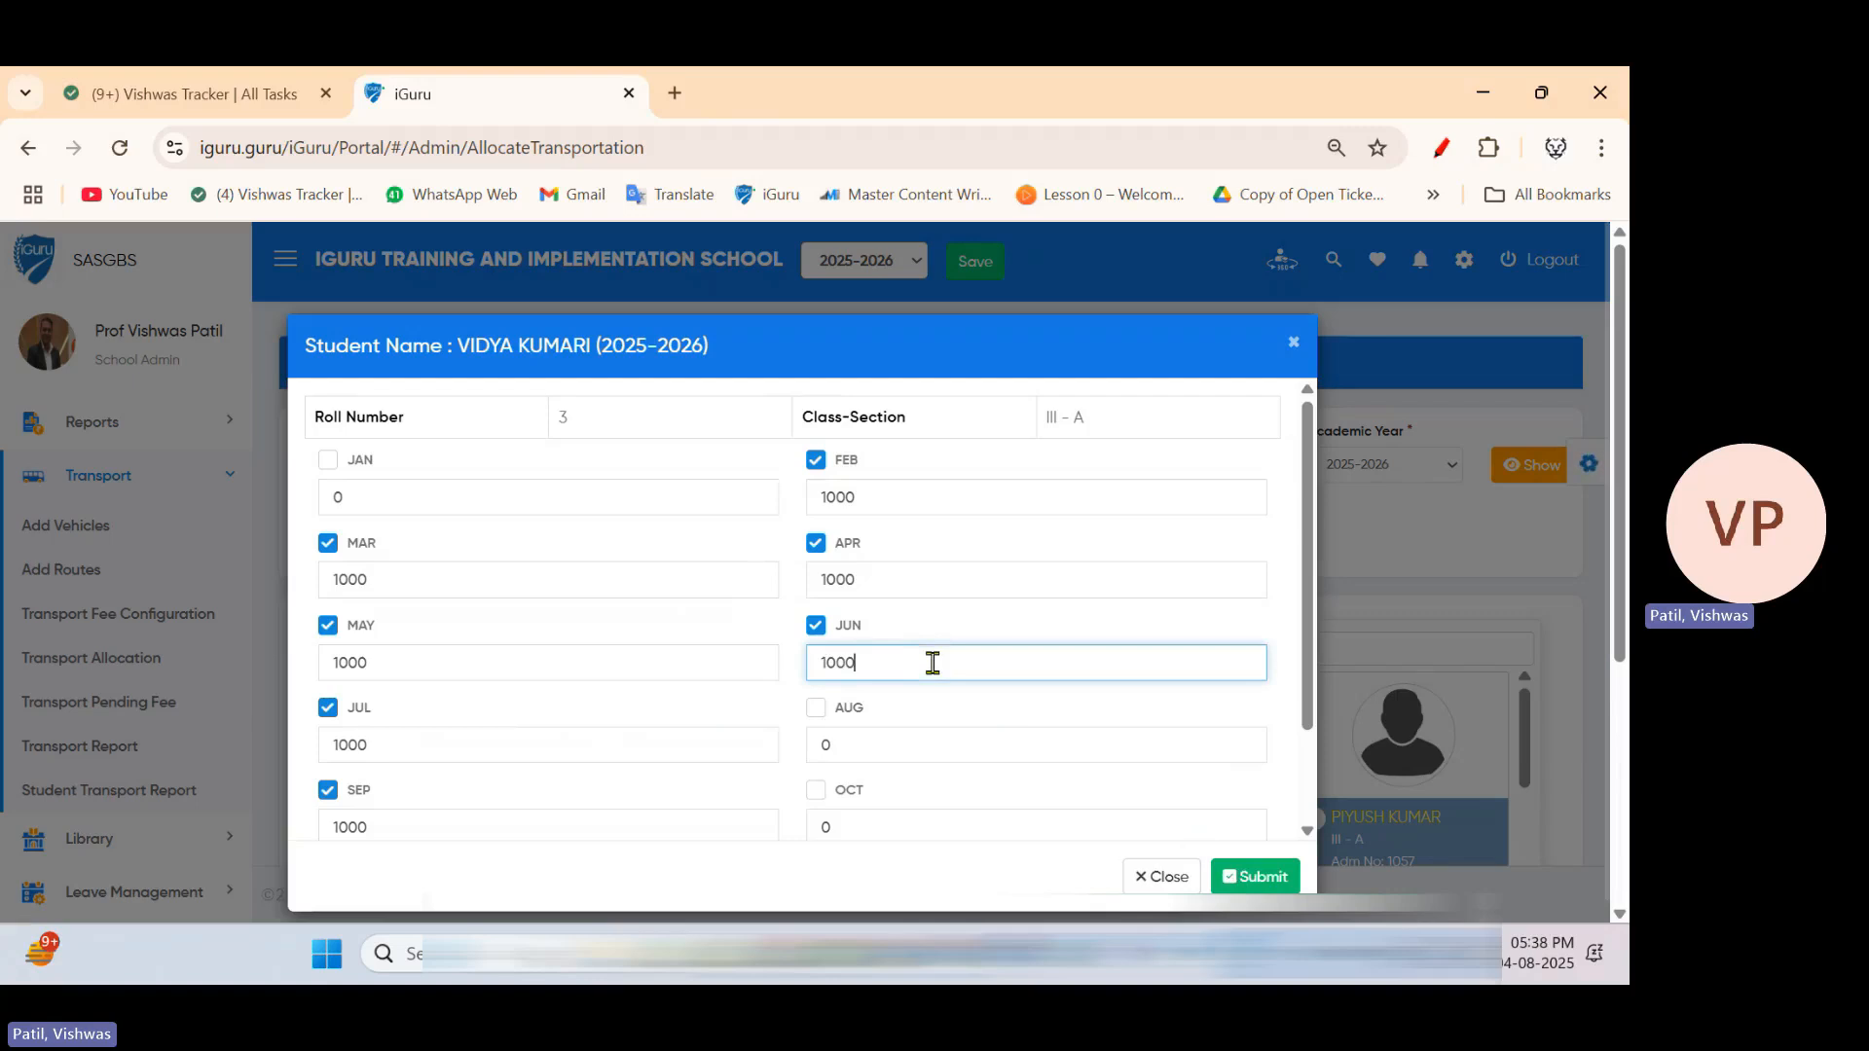
click(1154, 872)
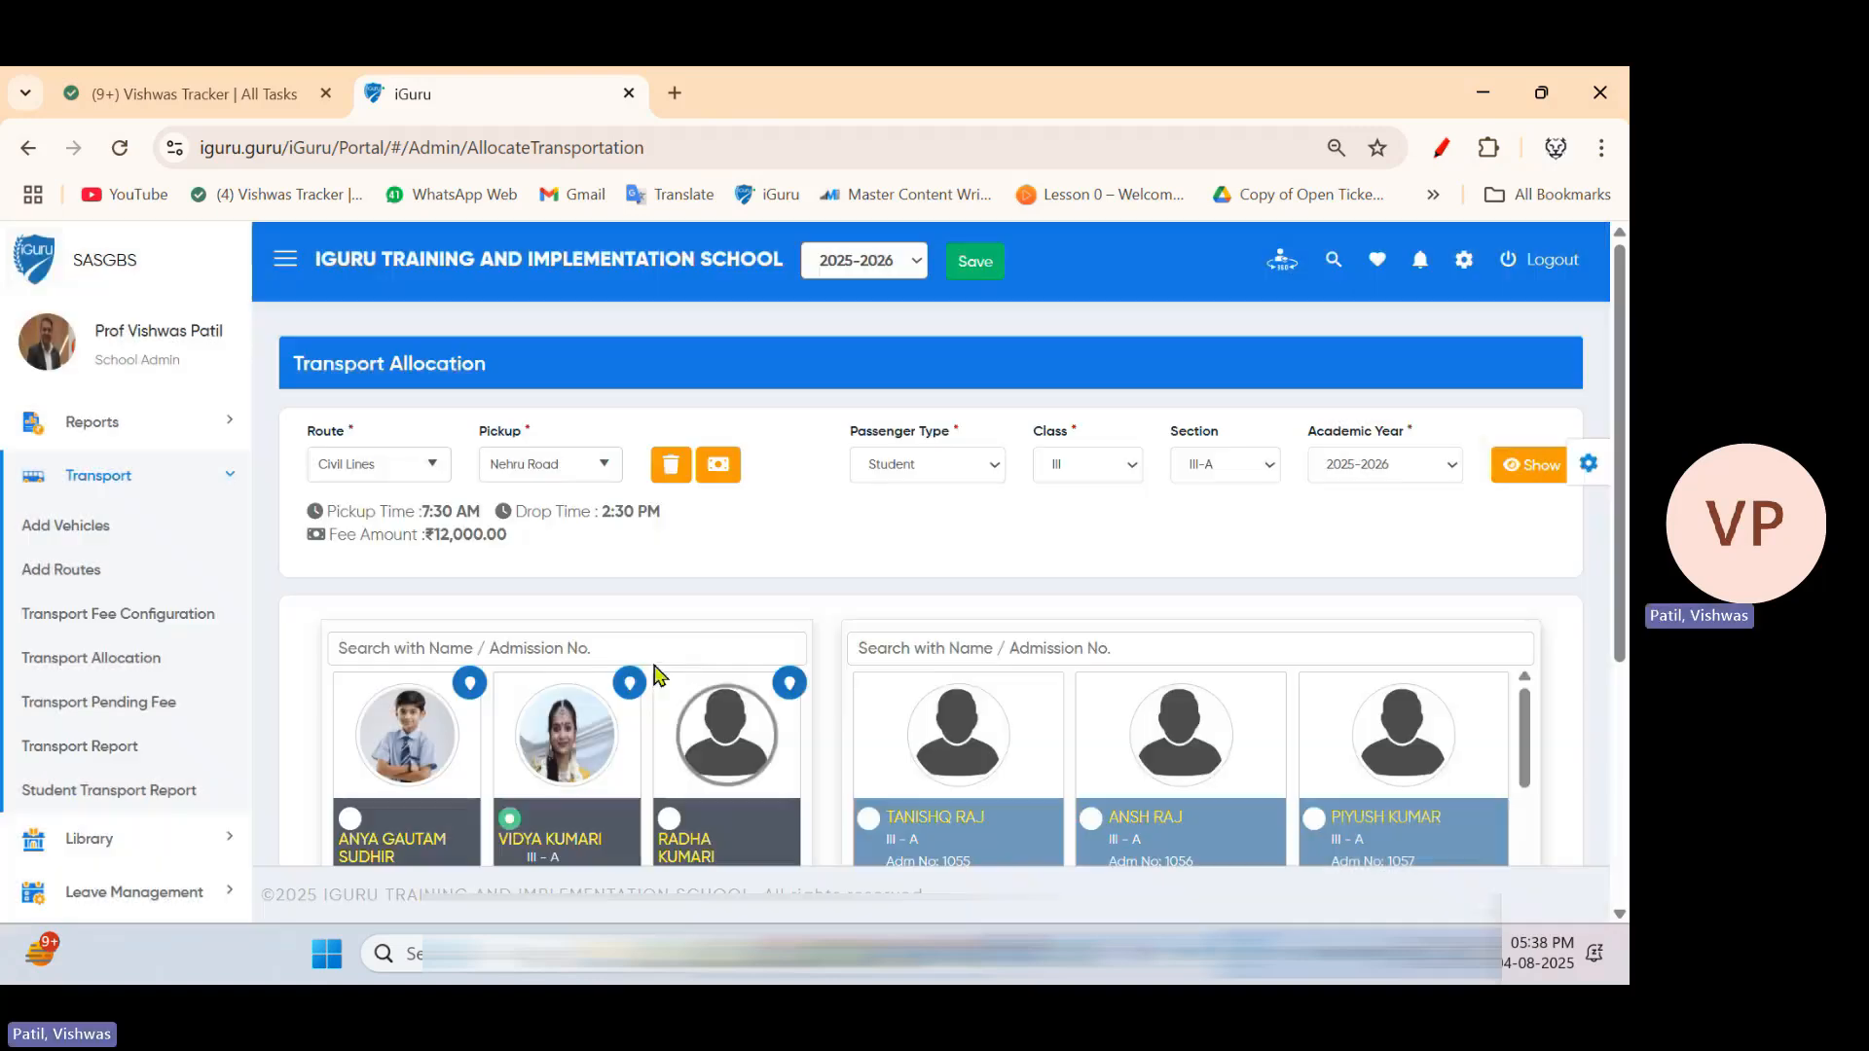
Open the monthly allocation deletion for the selected student, review the months, and untick September through December
click(667, 470)
scroll(749, 697, down, 3)
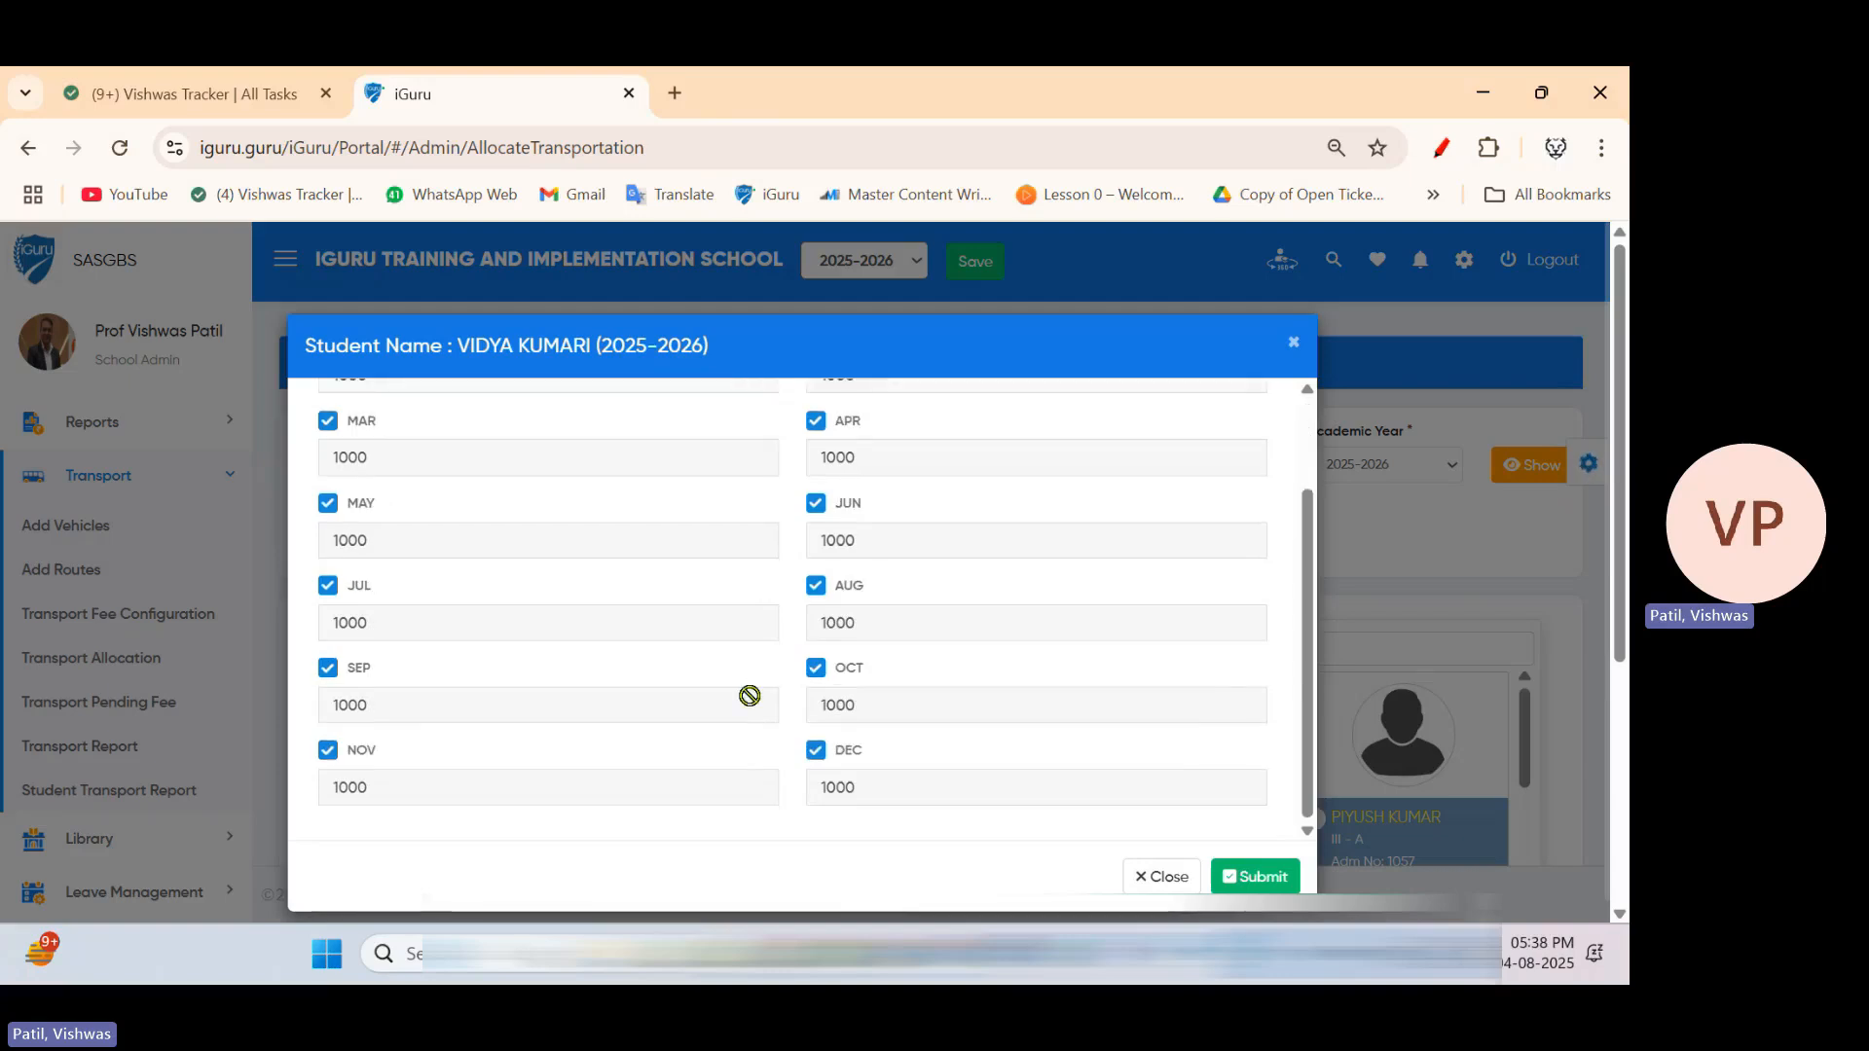
scroll(749, 696, up, 2)
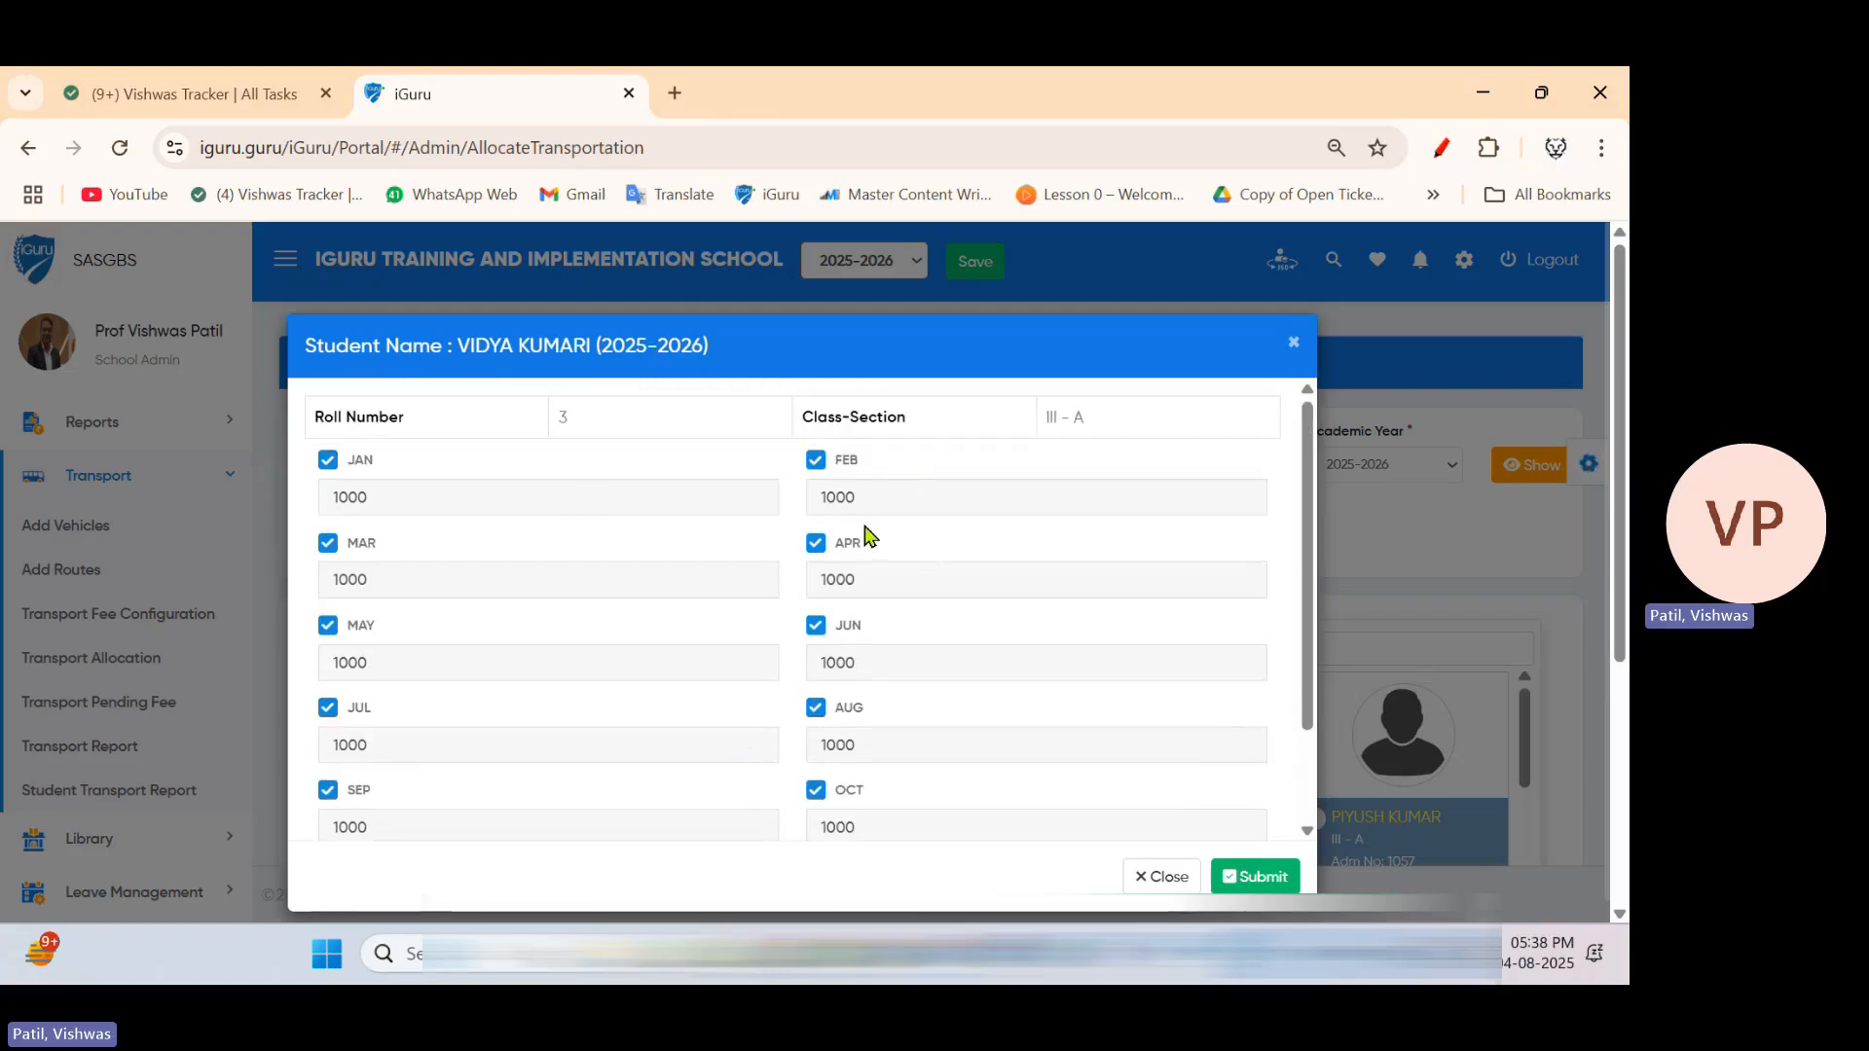
scroll(876, 617, down, 2)
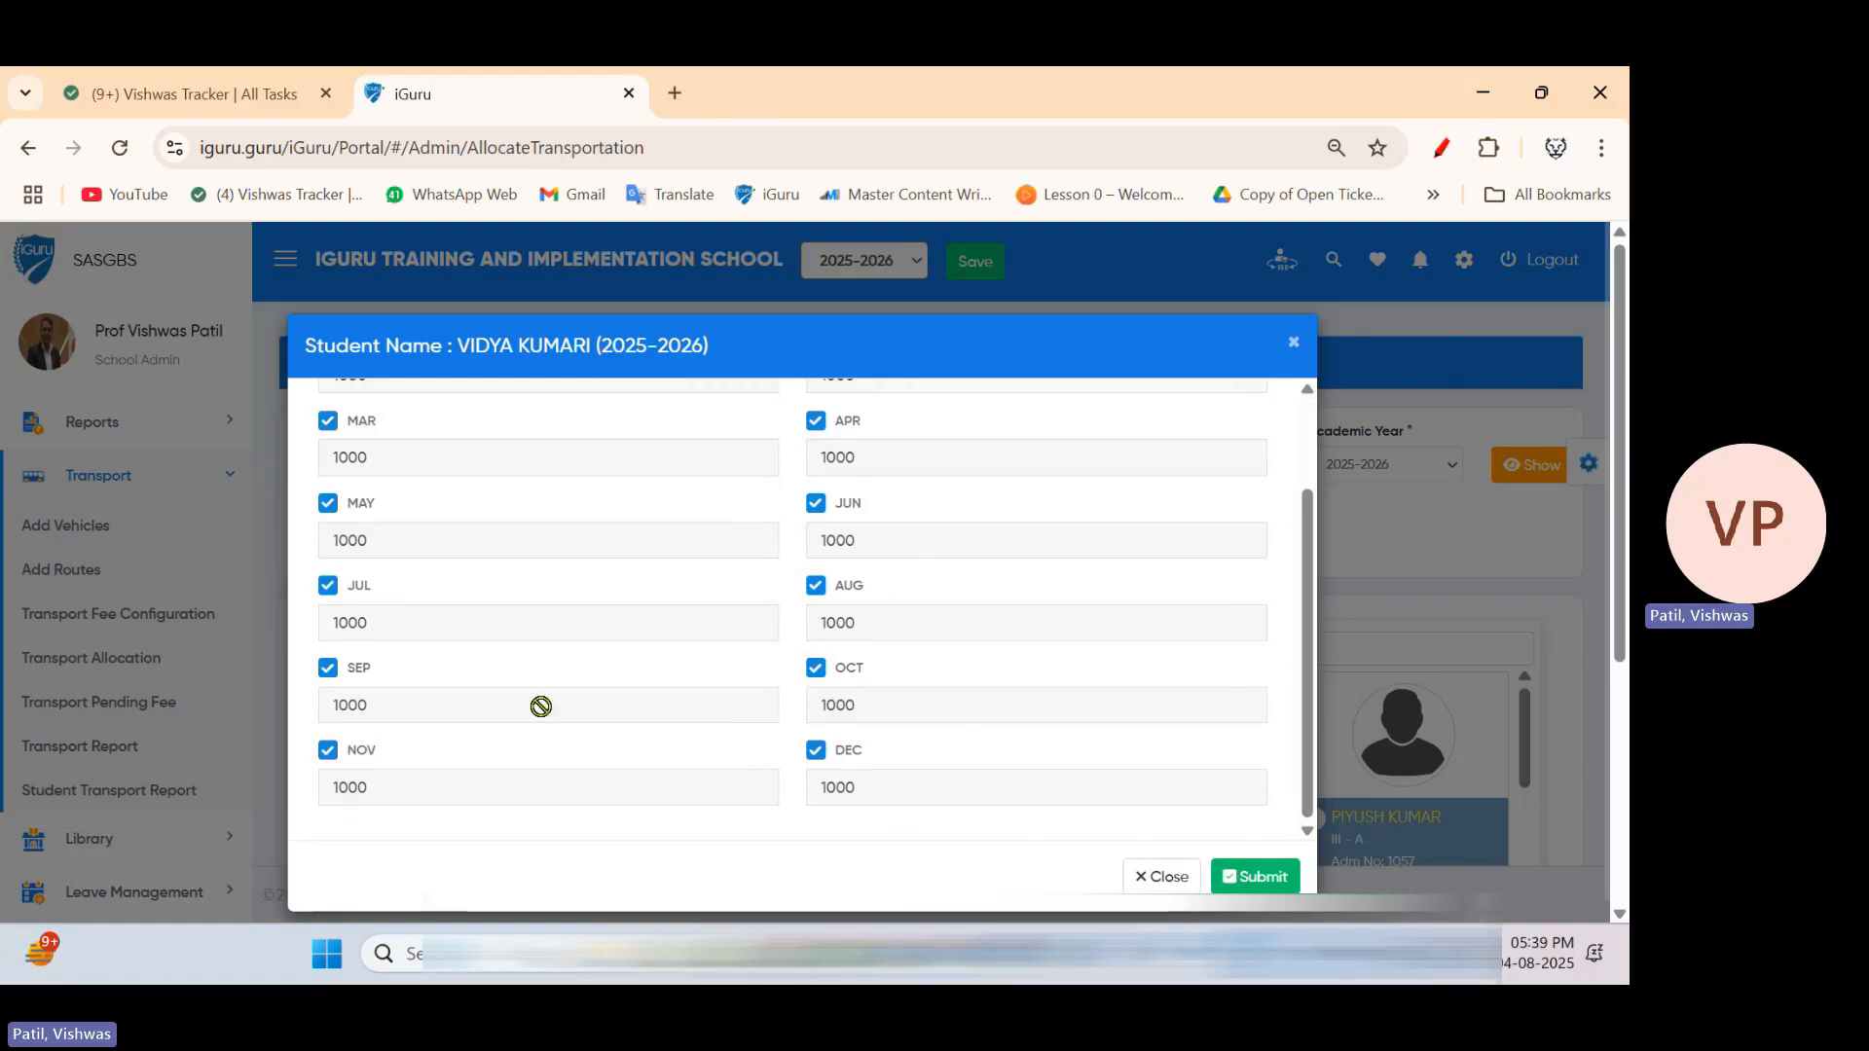
scroll(479, 696, up, 2)
scroll(479, 695, down, 2)
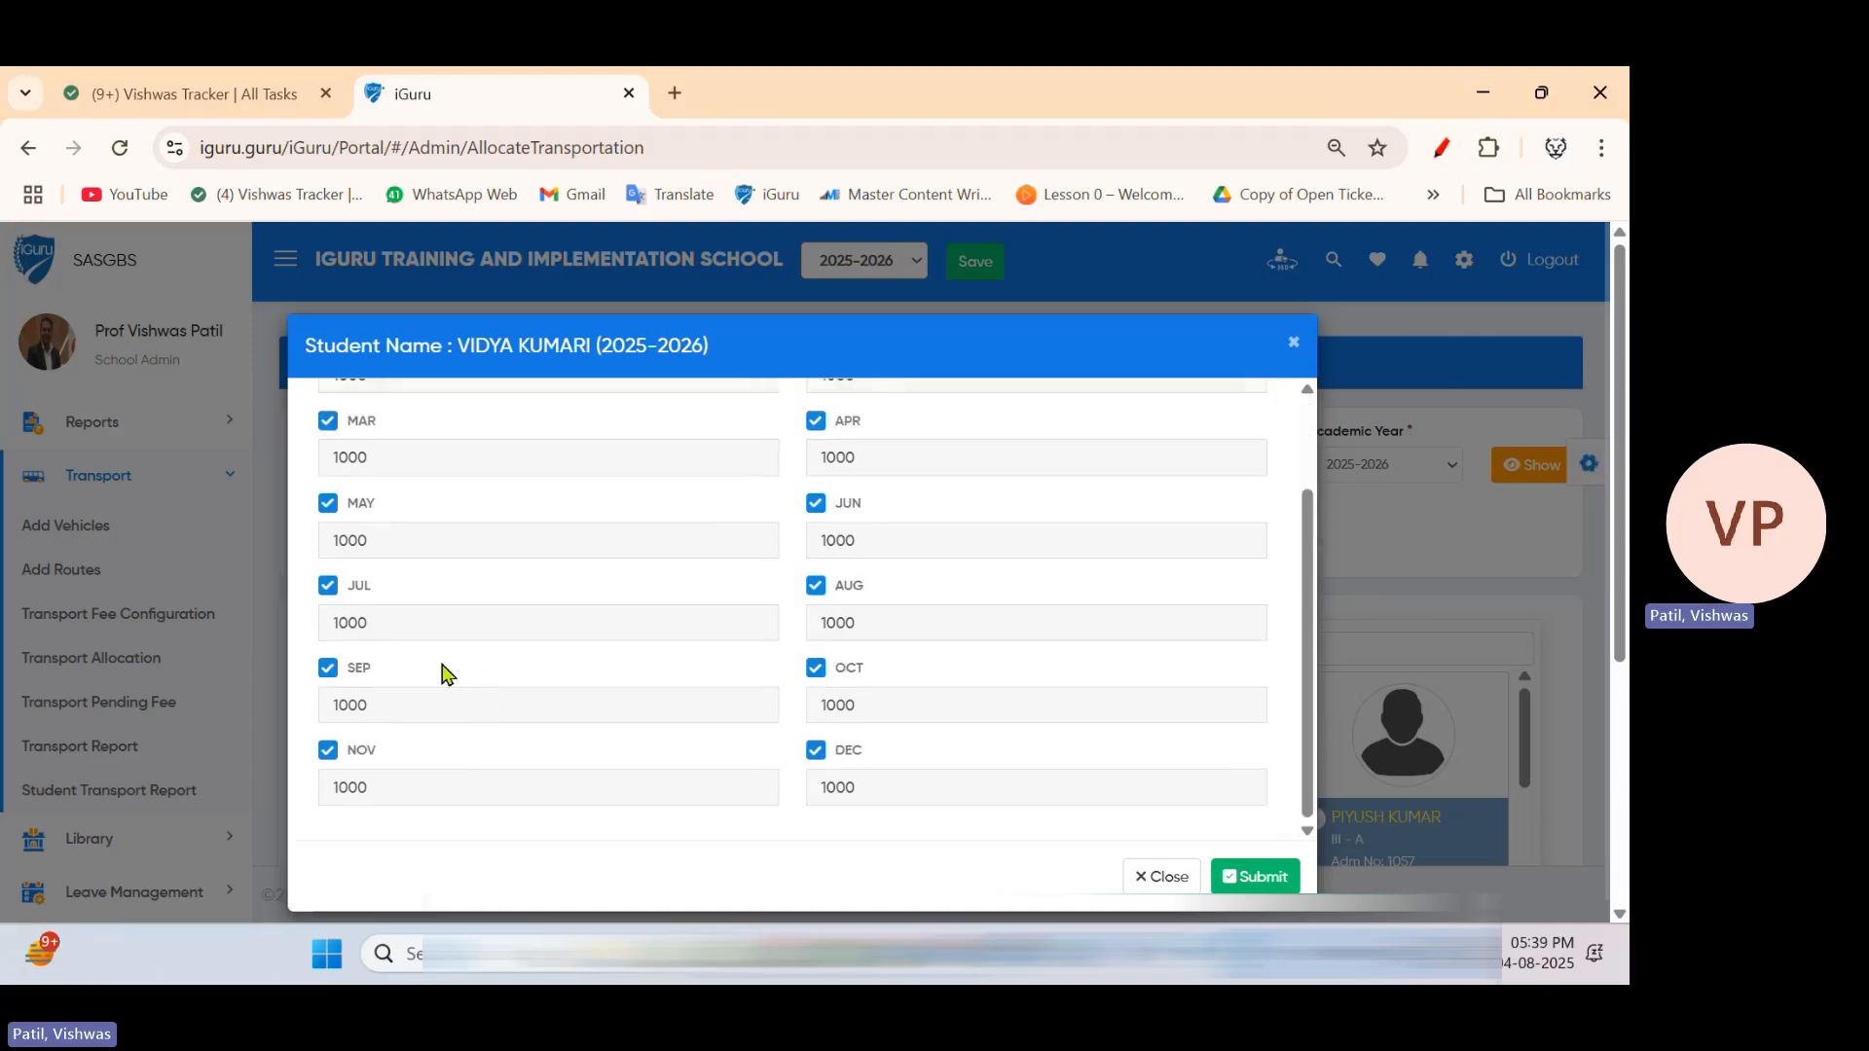
scroll(441, 671, up, 2)
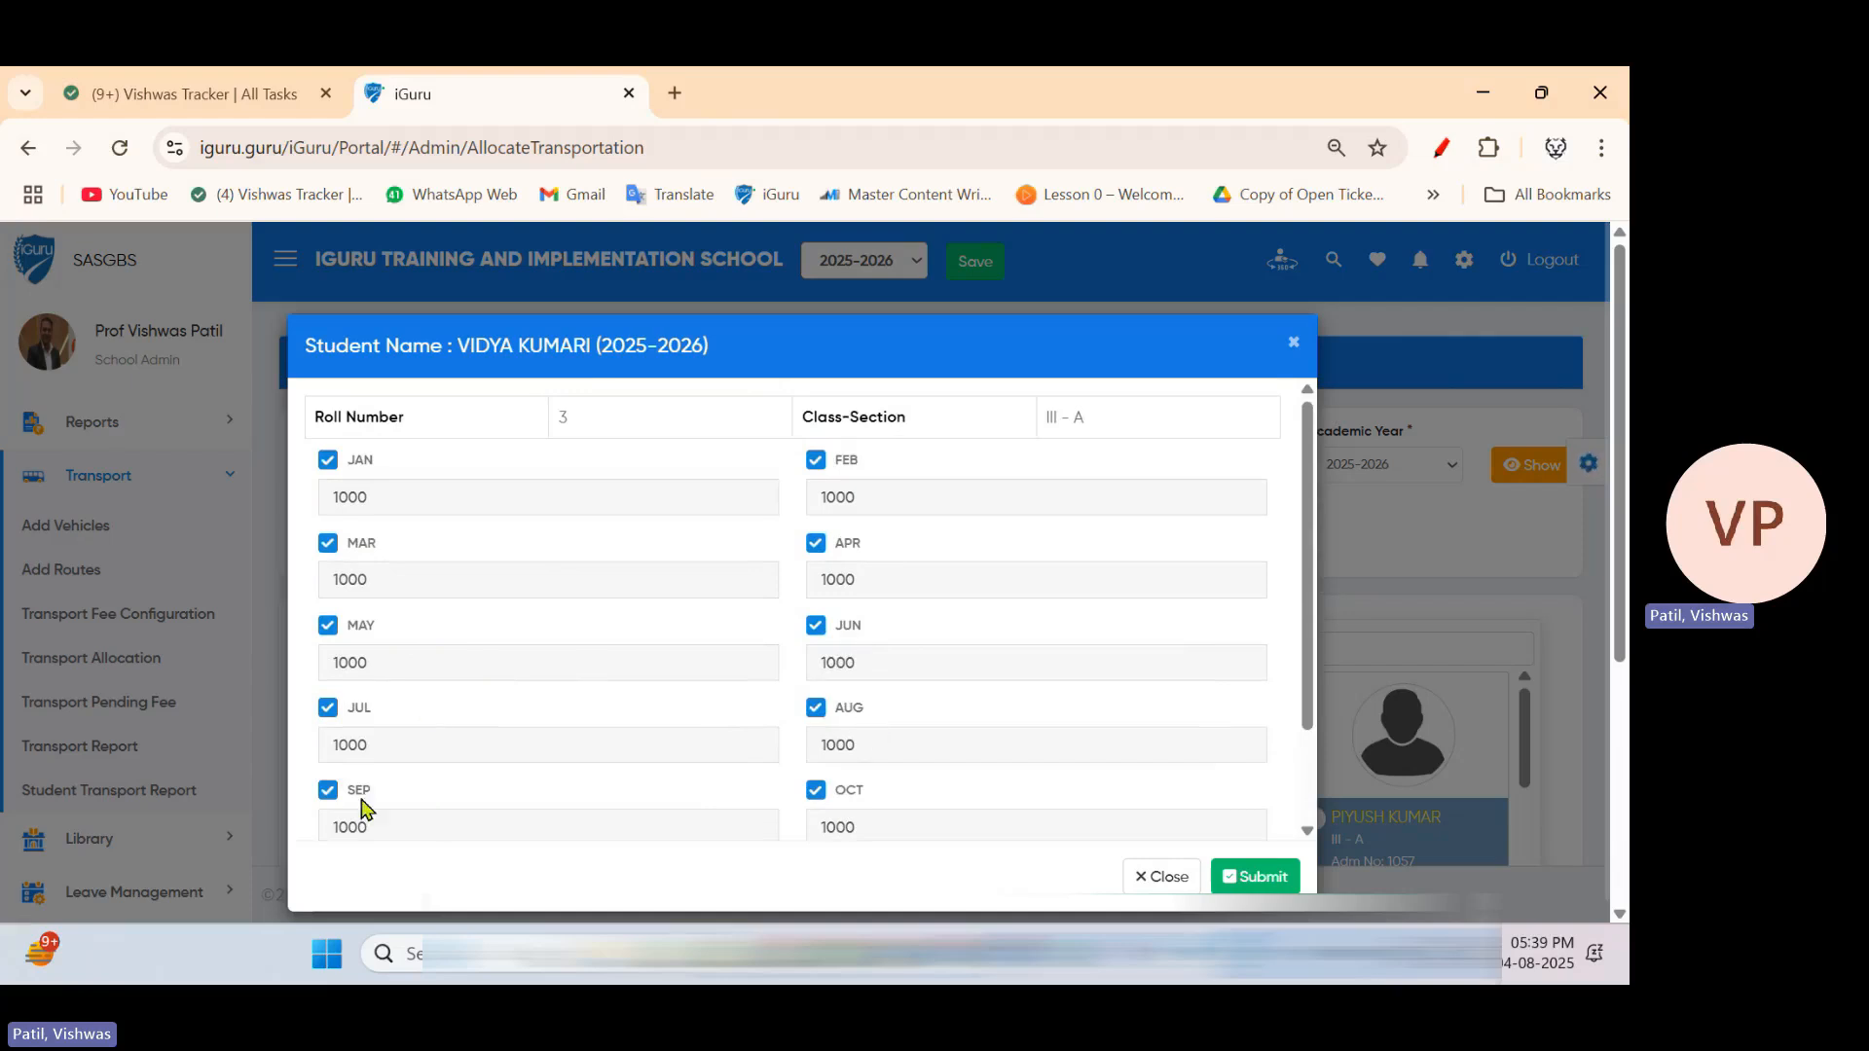
click(328, 790)
click(816, 790)
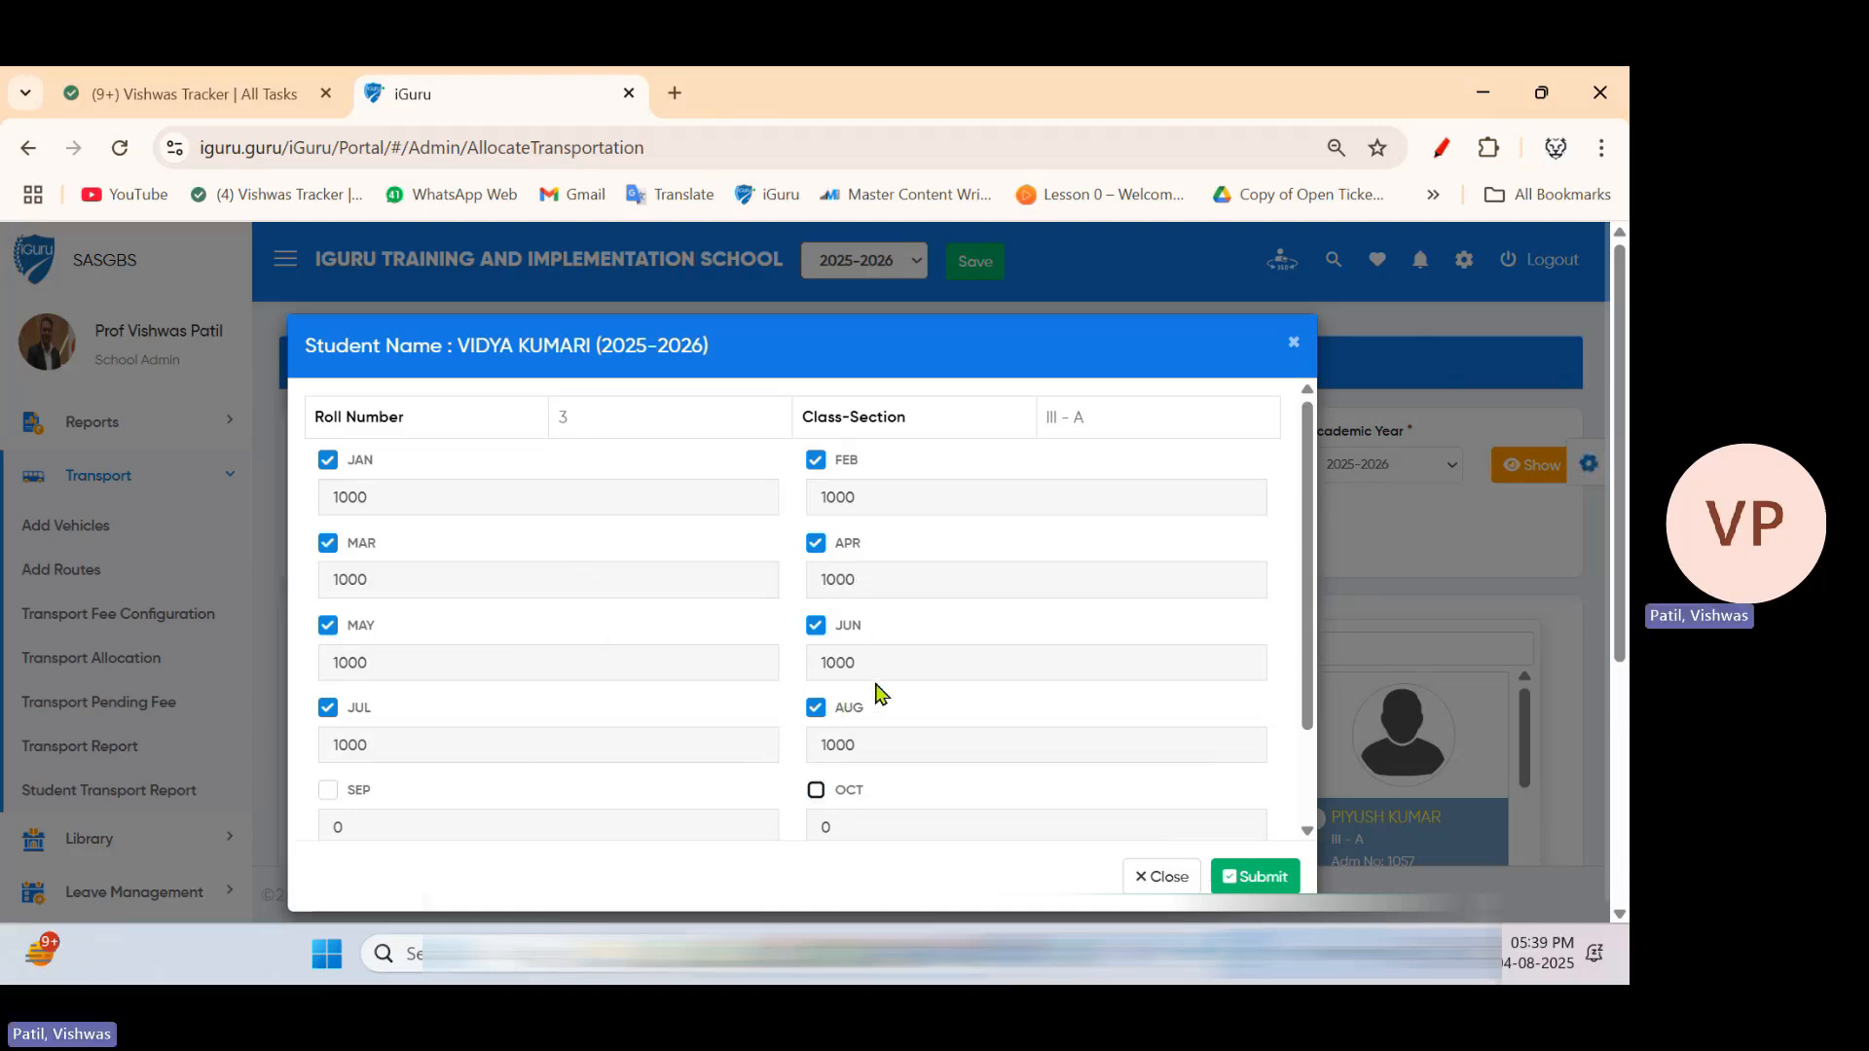
scroll(744, 651, down, 2)
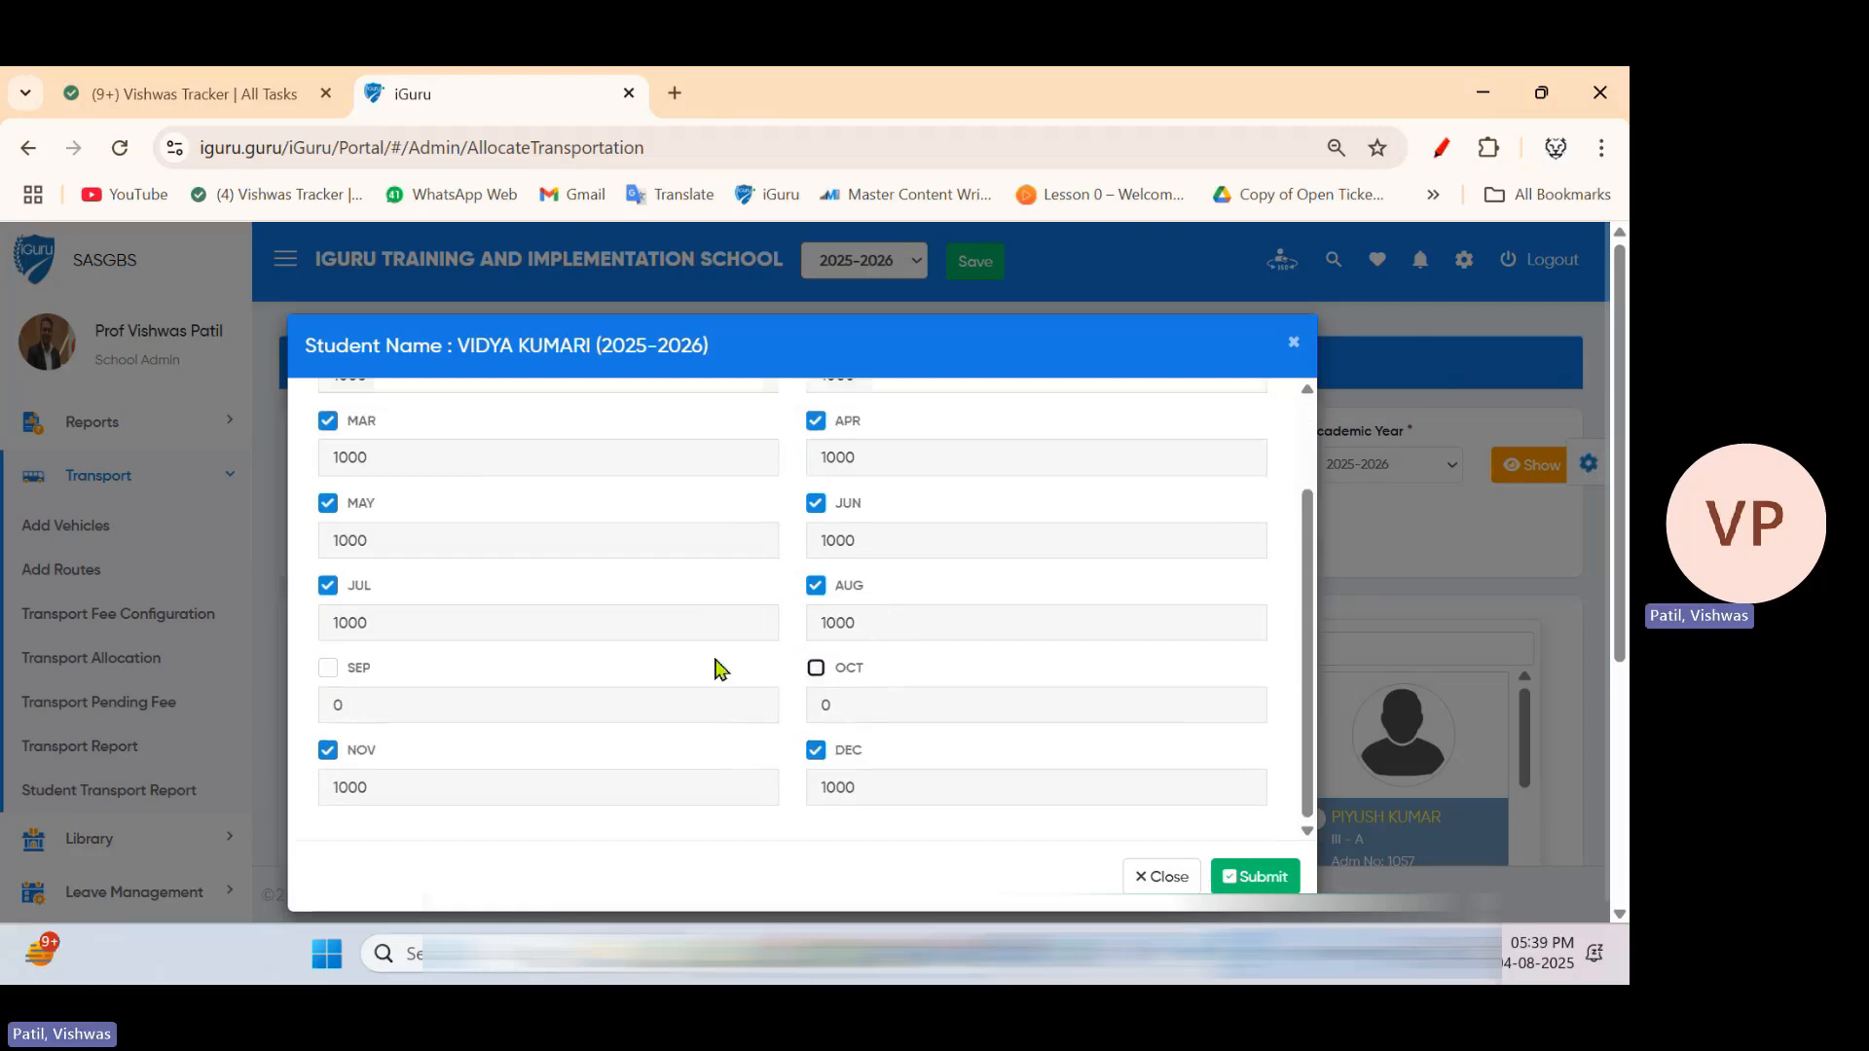
click(328, 750)
click(816, 751)
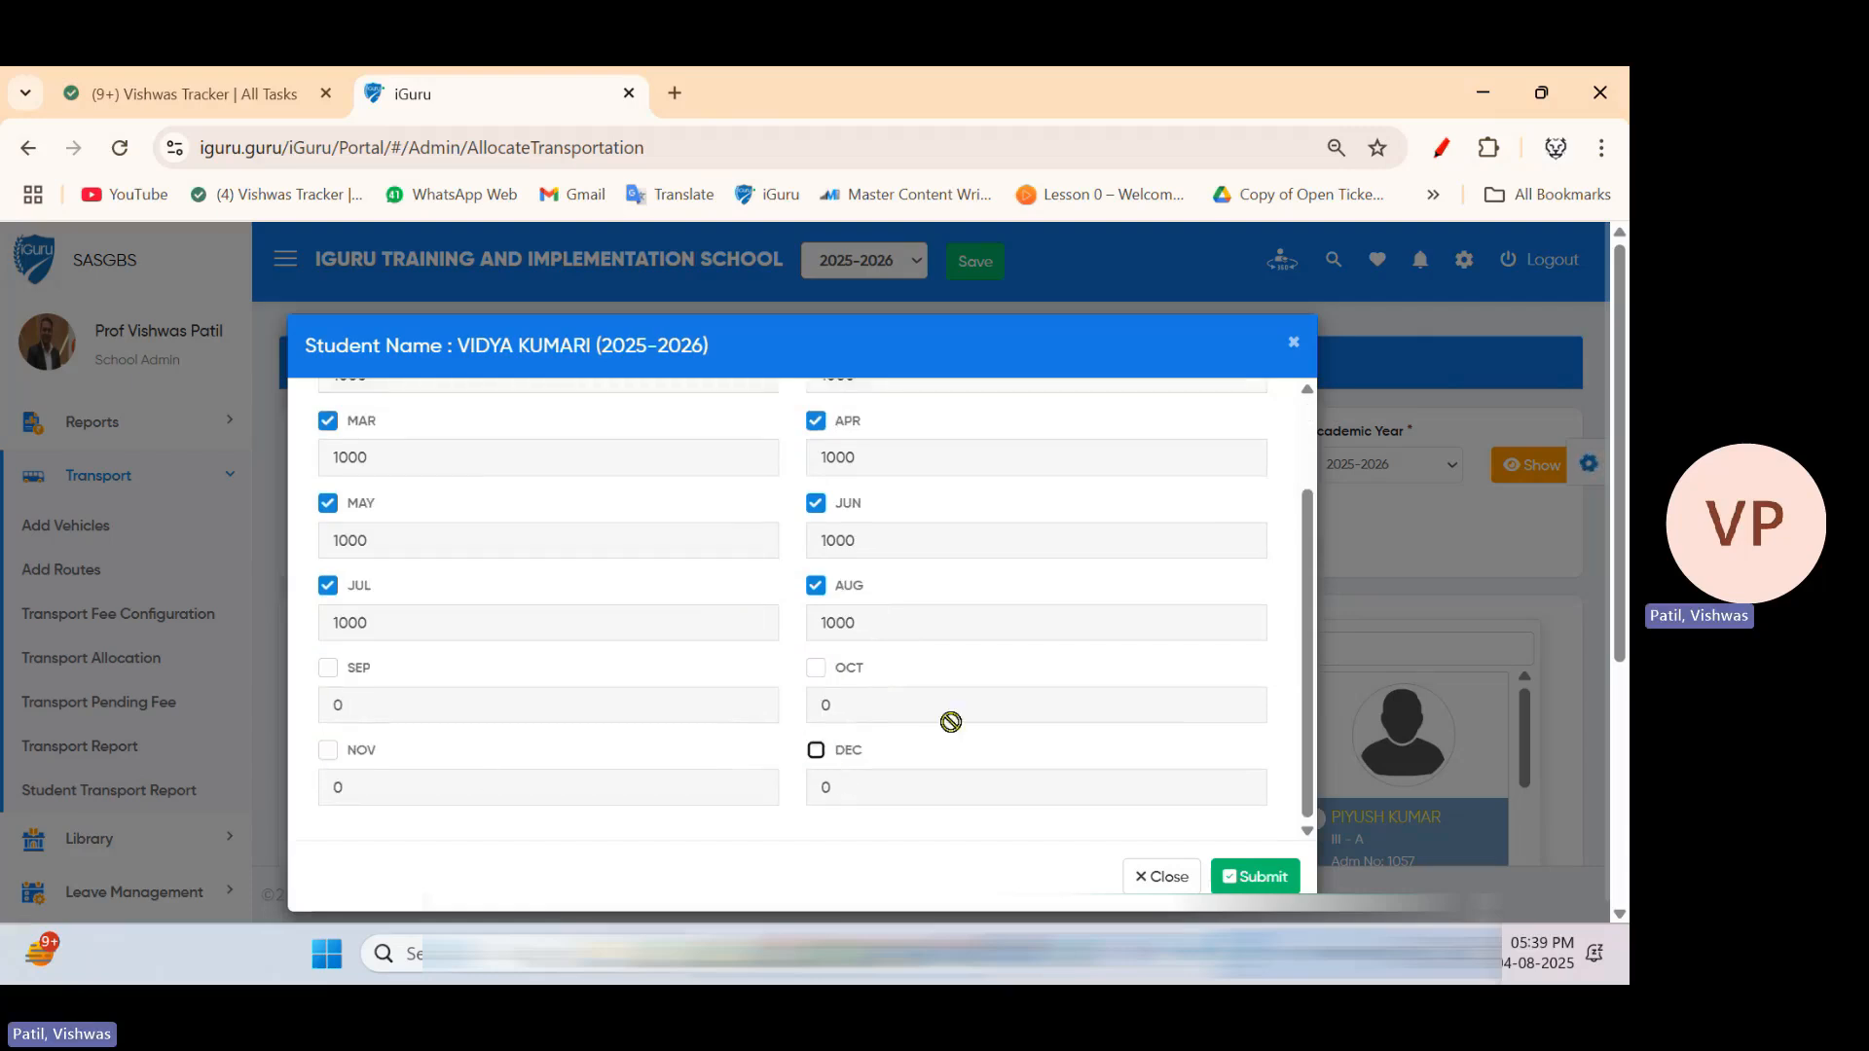
Untick January through April, submit with only May through August ticked, and accept the confirmation
scroll(646, 646, up, 3)
click(329, 460)
click(816, 460)
click(334, 545)
click(816, 543)
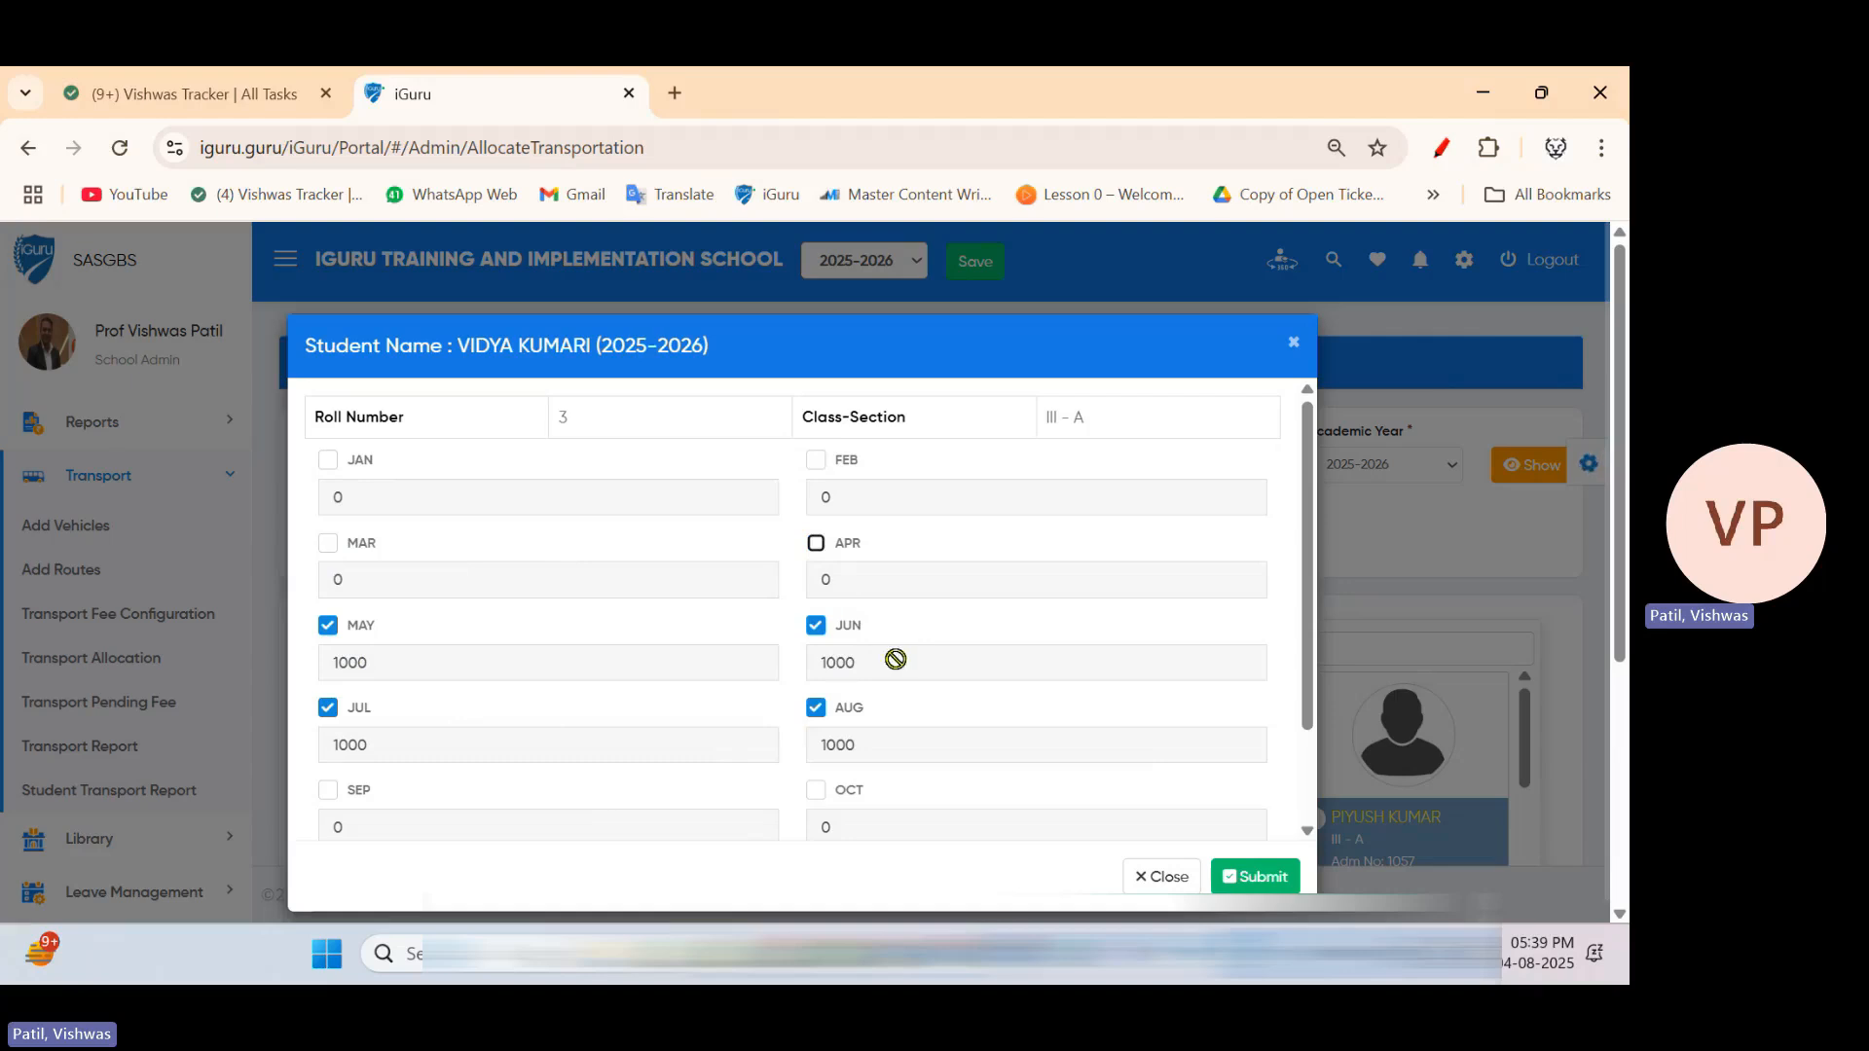
scroll(935, 642, down, 1)
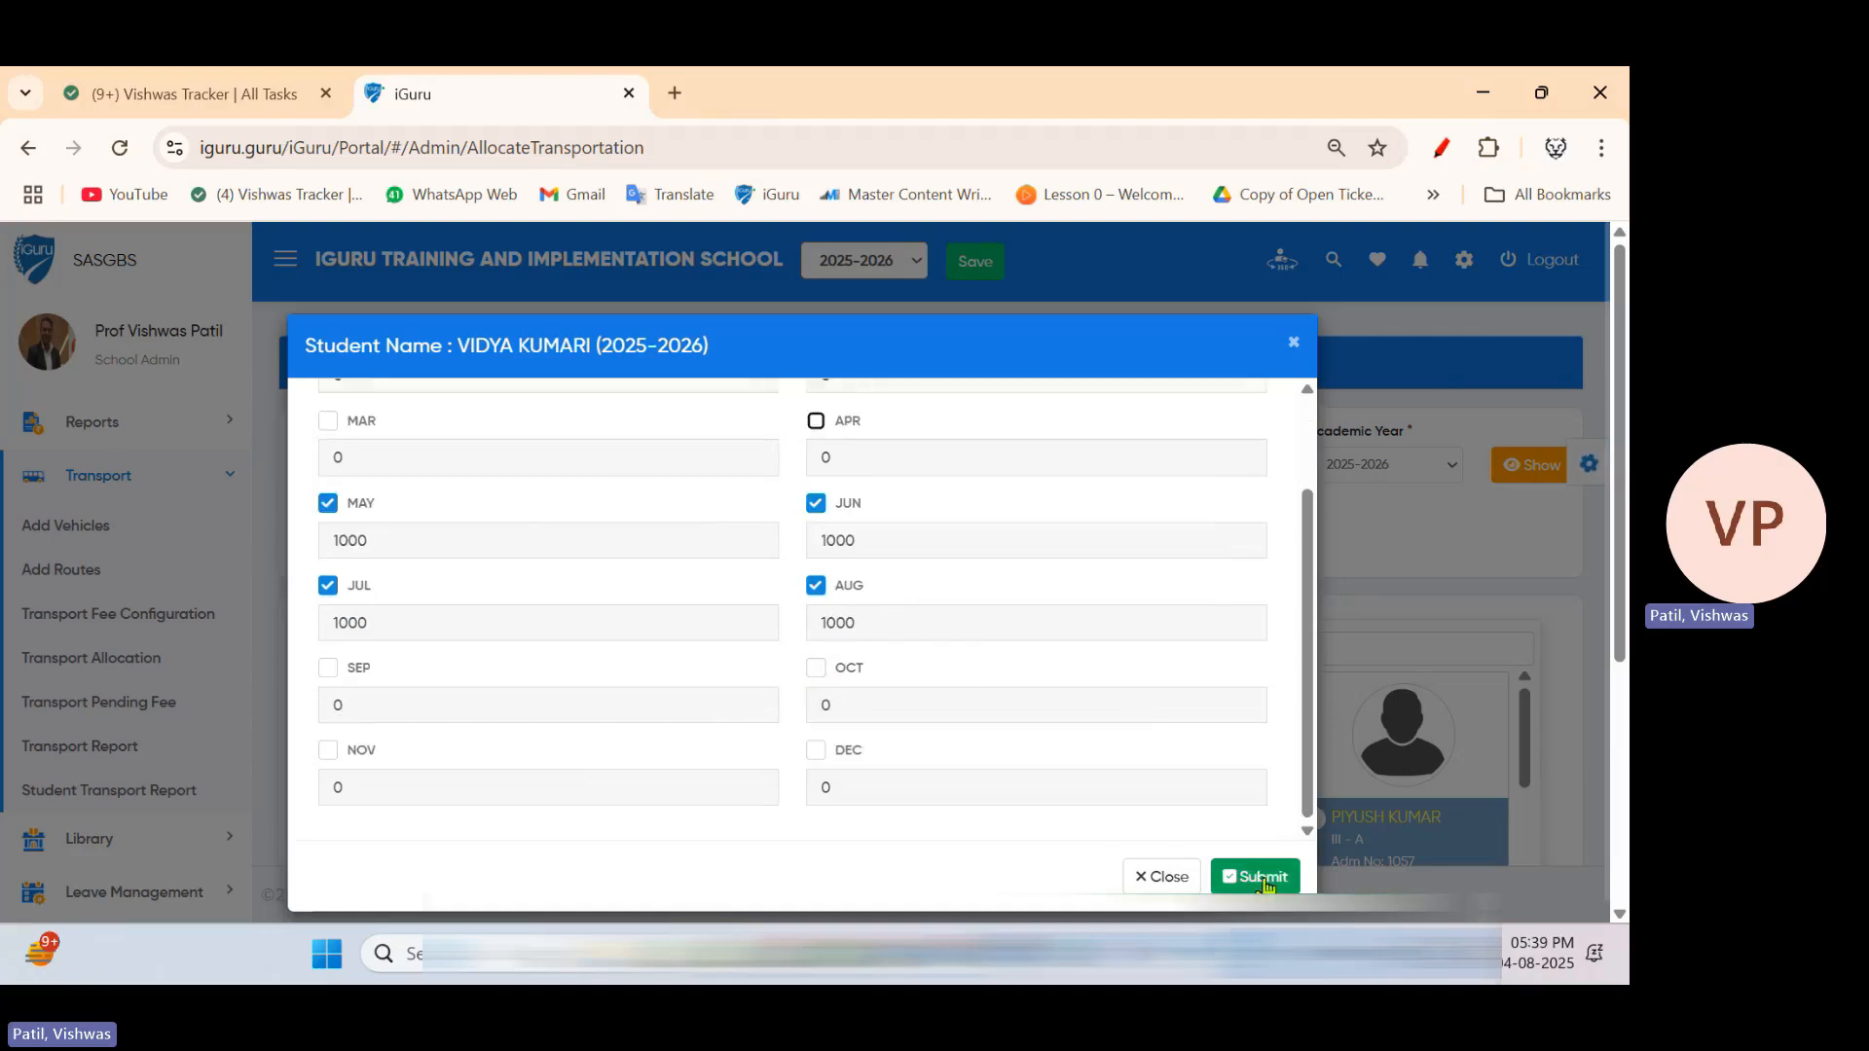
click(1263, 879)
click(1015, 572)
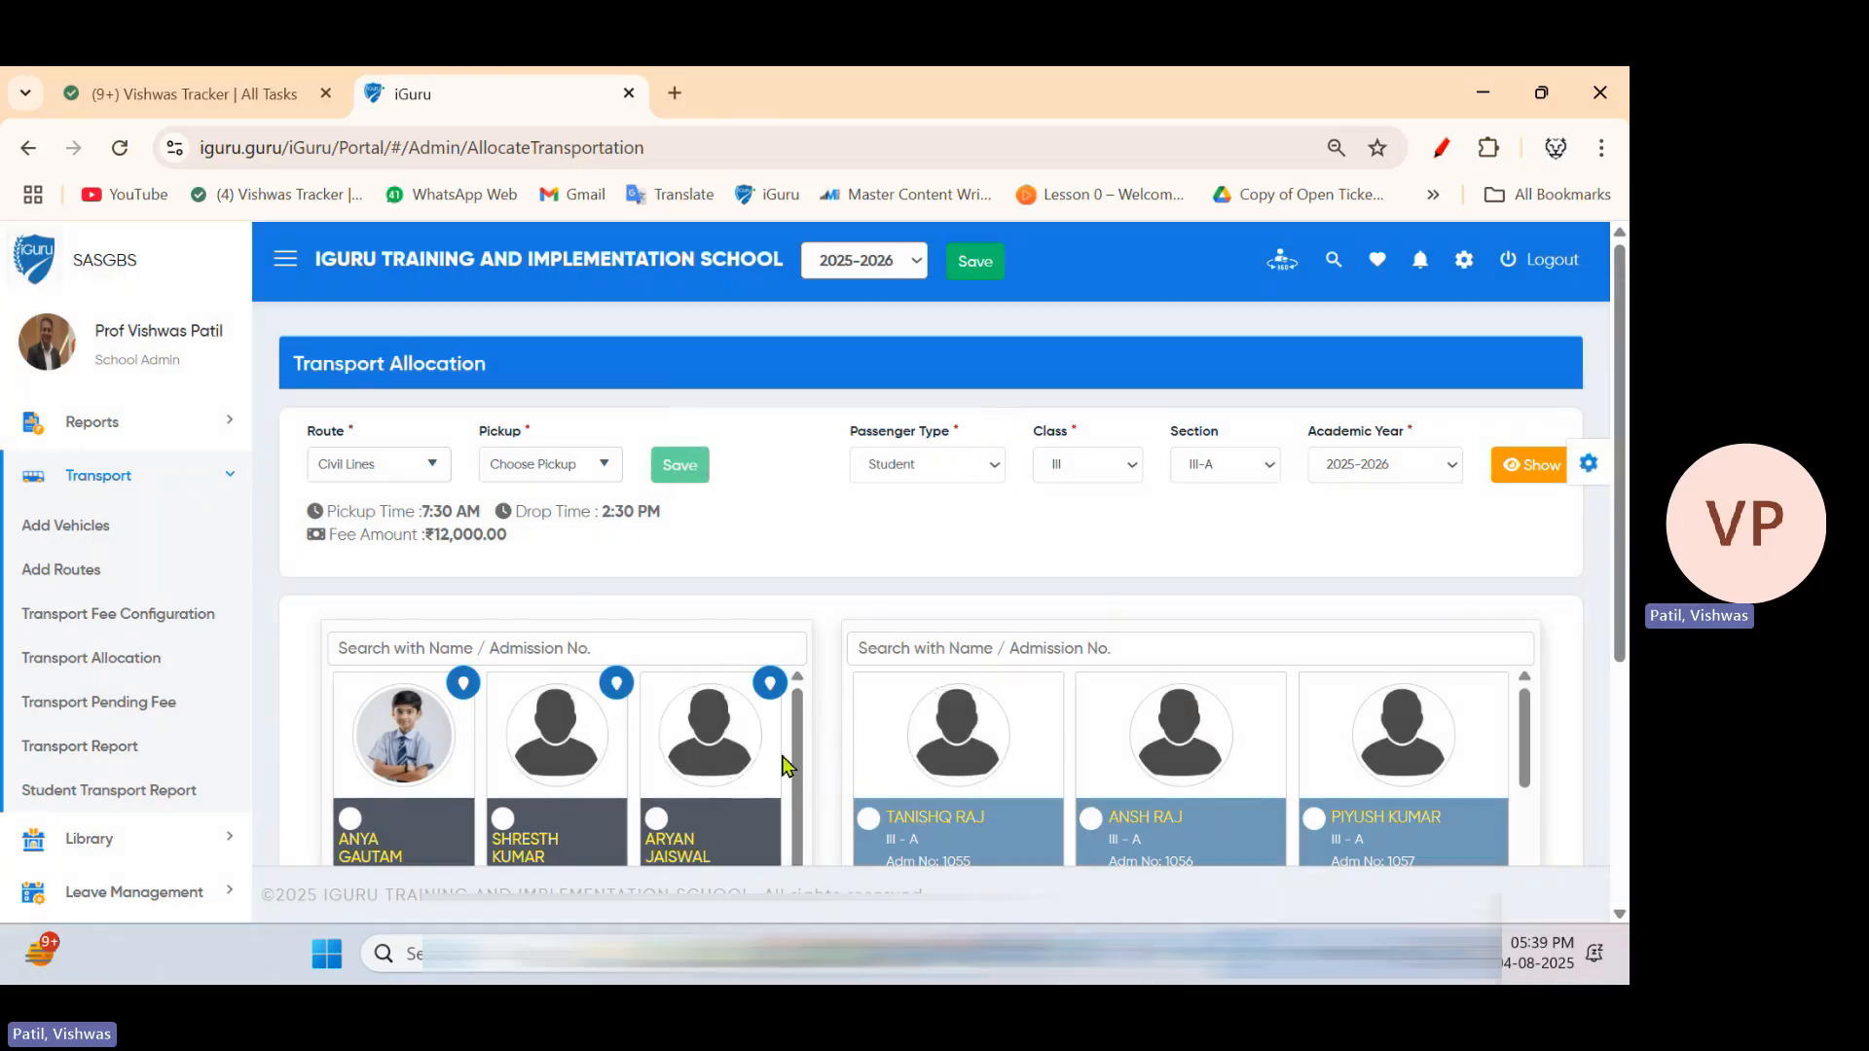
Open the Transport Pending Fee report and circle its class filter with the red pen
scroll(787, 757, down, 1)
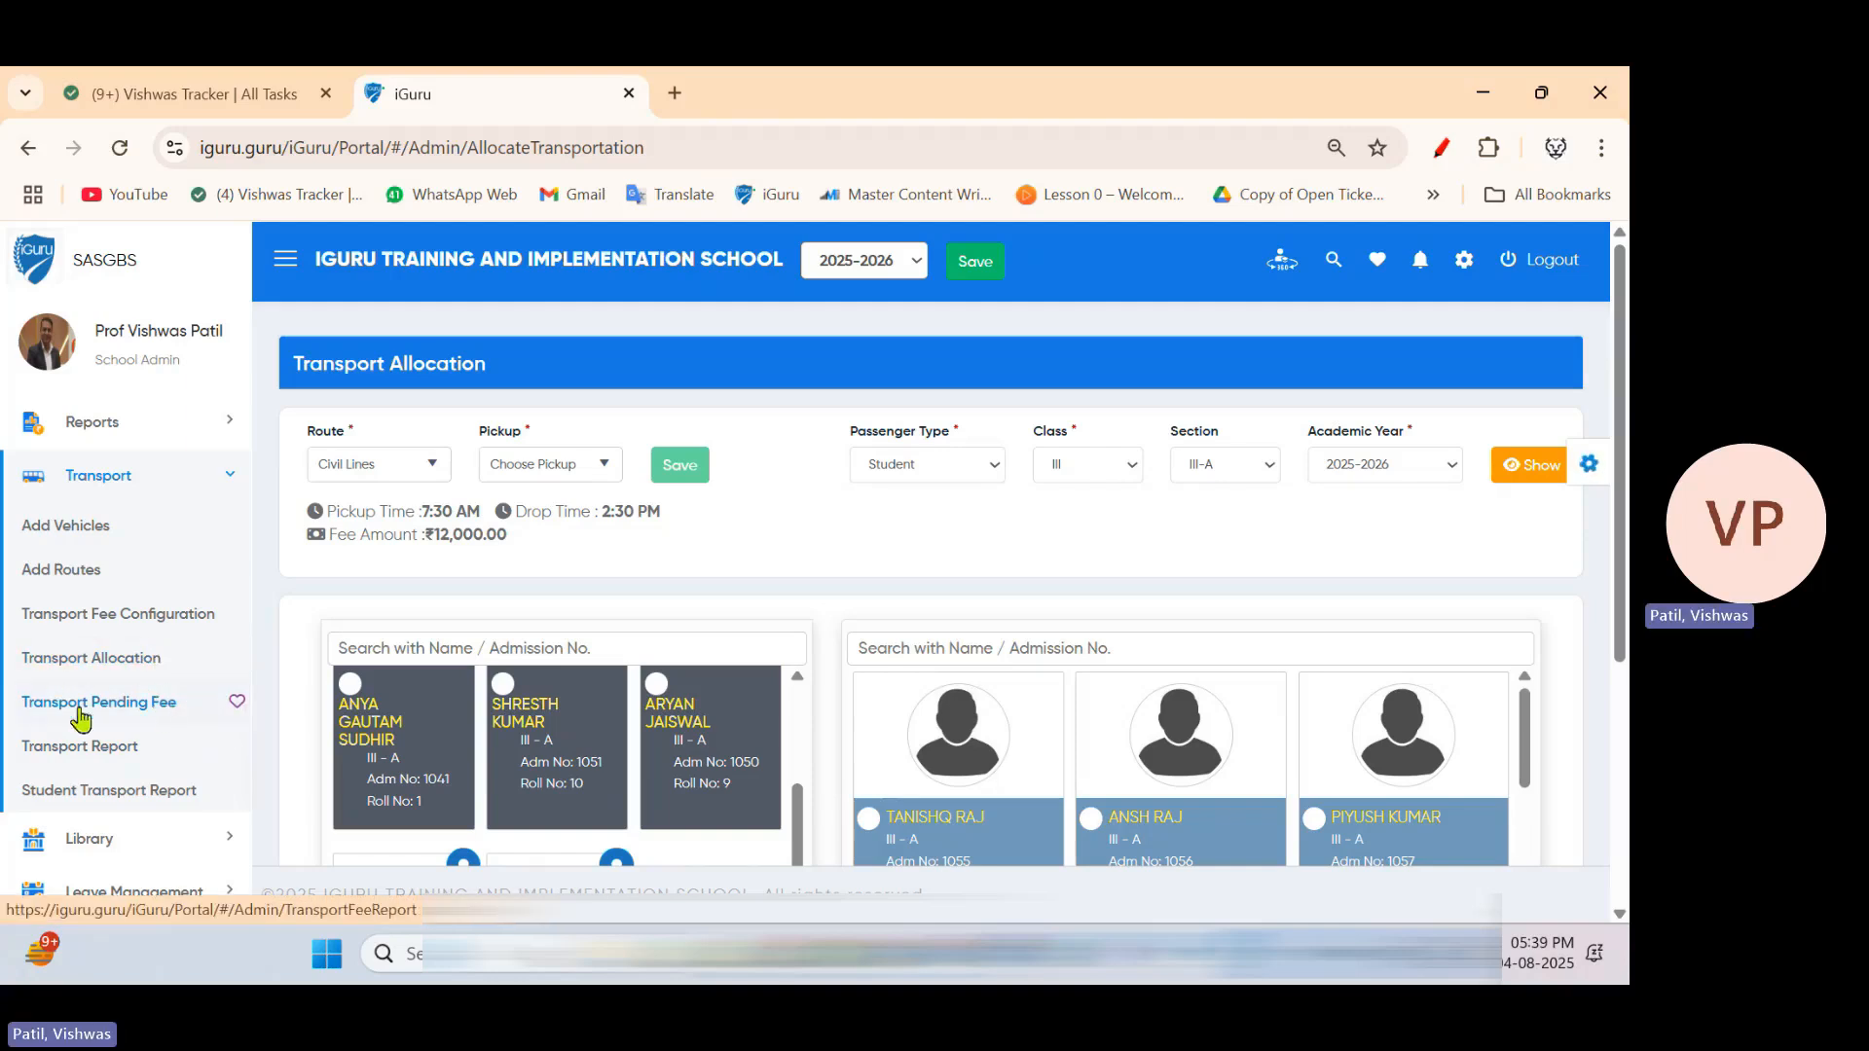
click(115, 713)
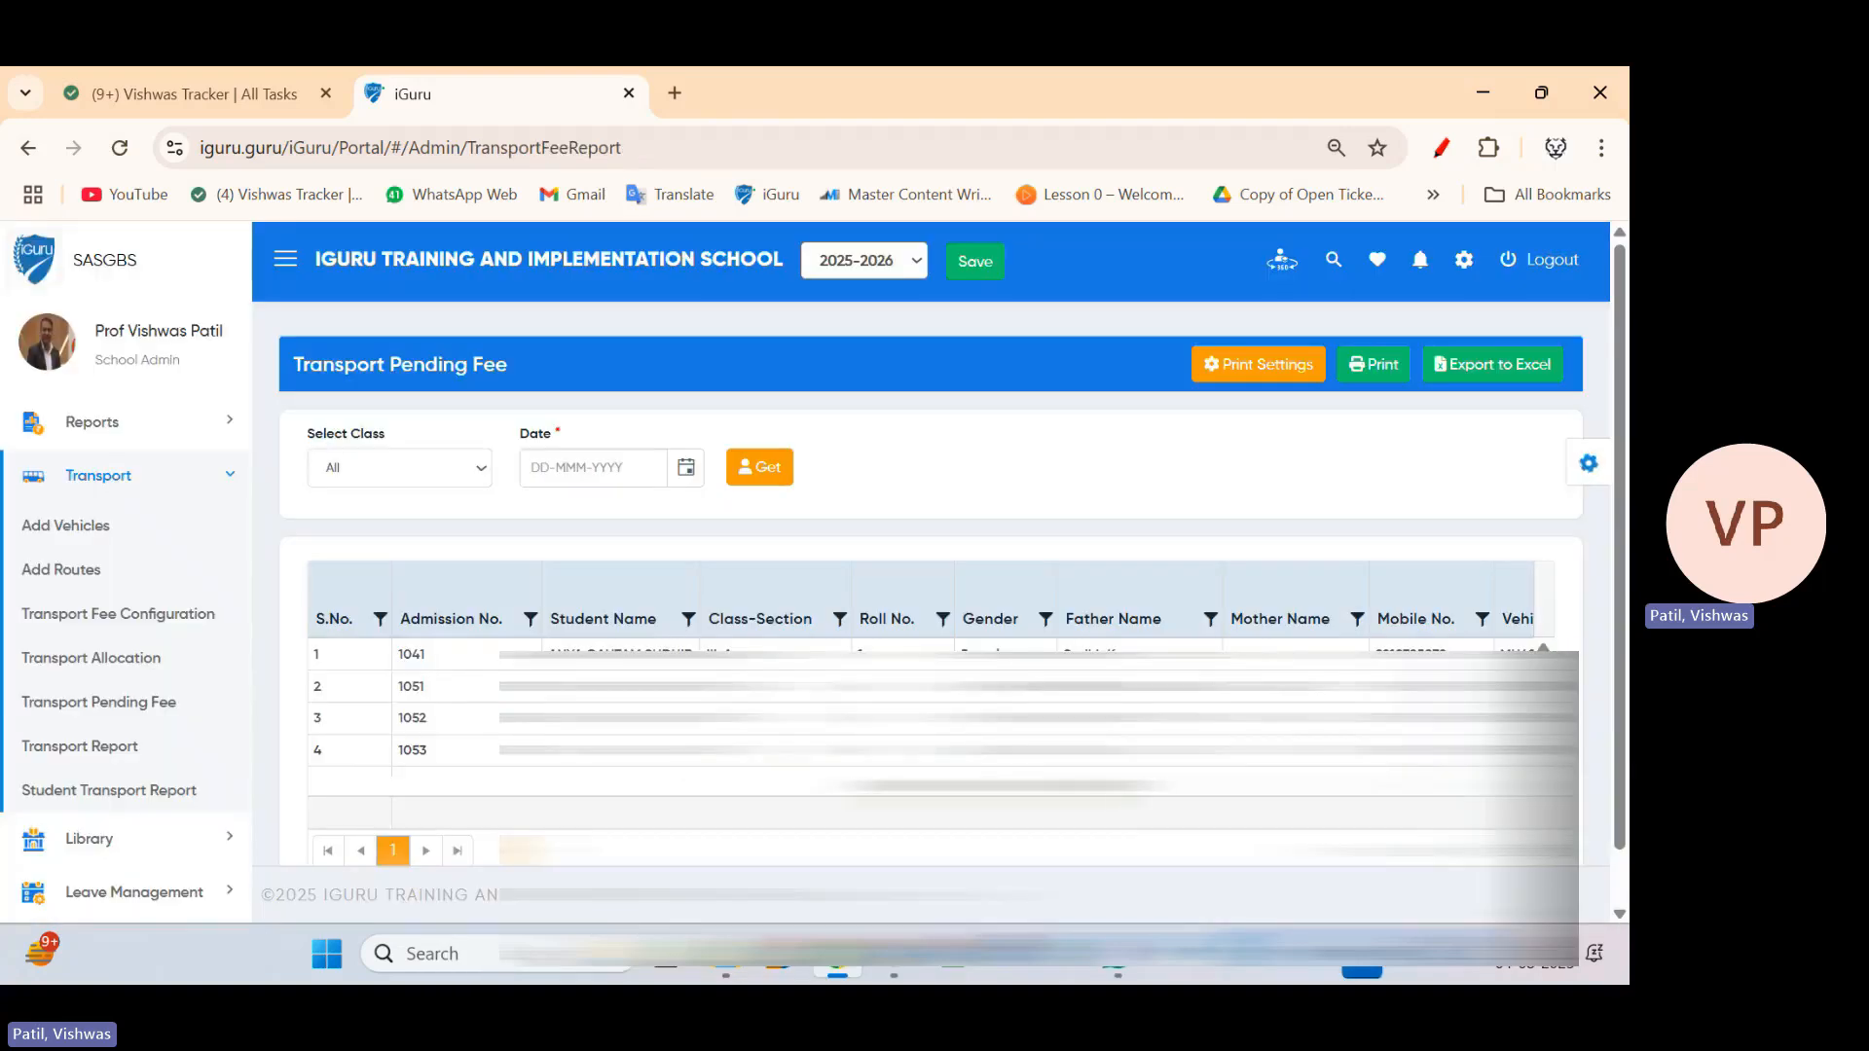
click(1442, 147)
mouse_move(409, 427)
mouse_down()
mouse_move(272, 418)
mouse_move(426, 460)
mouse_up()
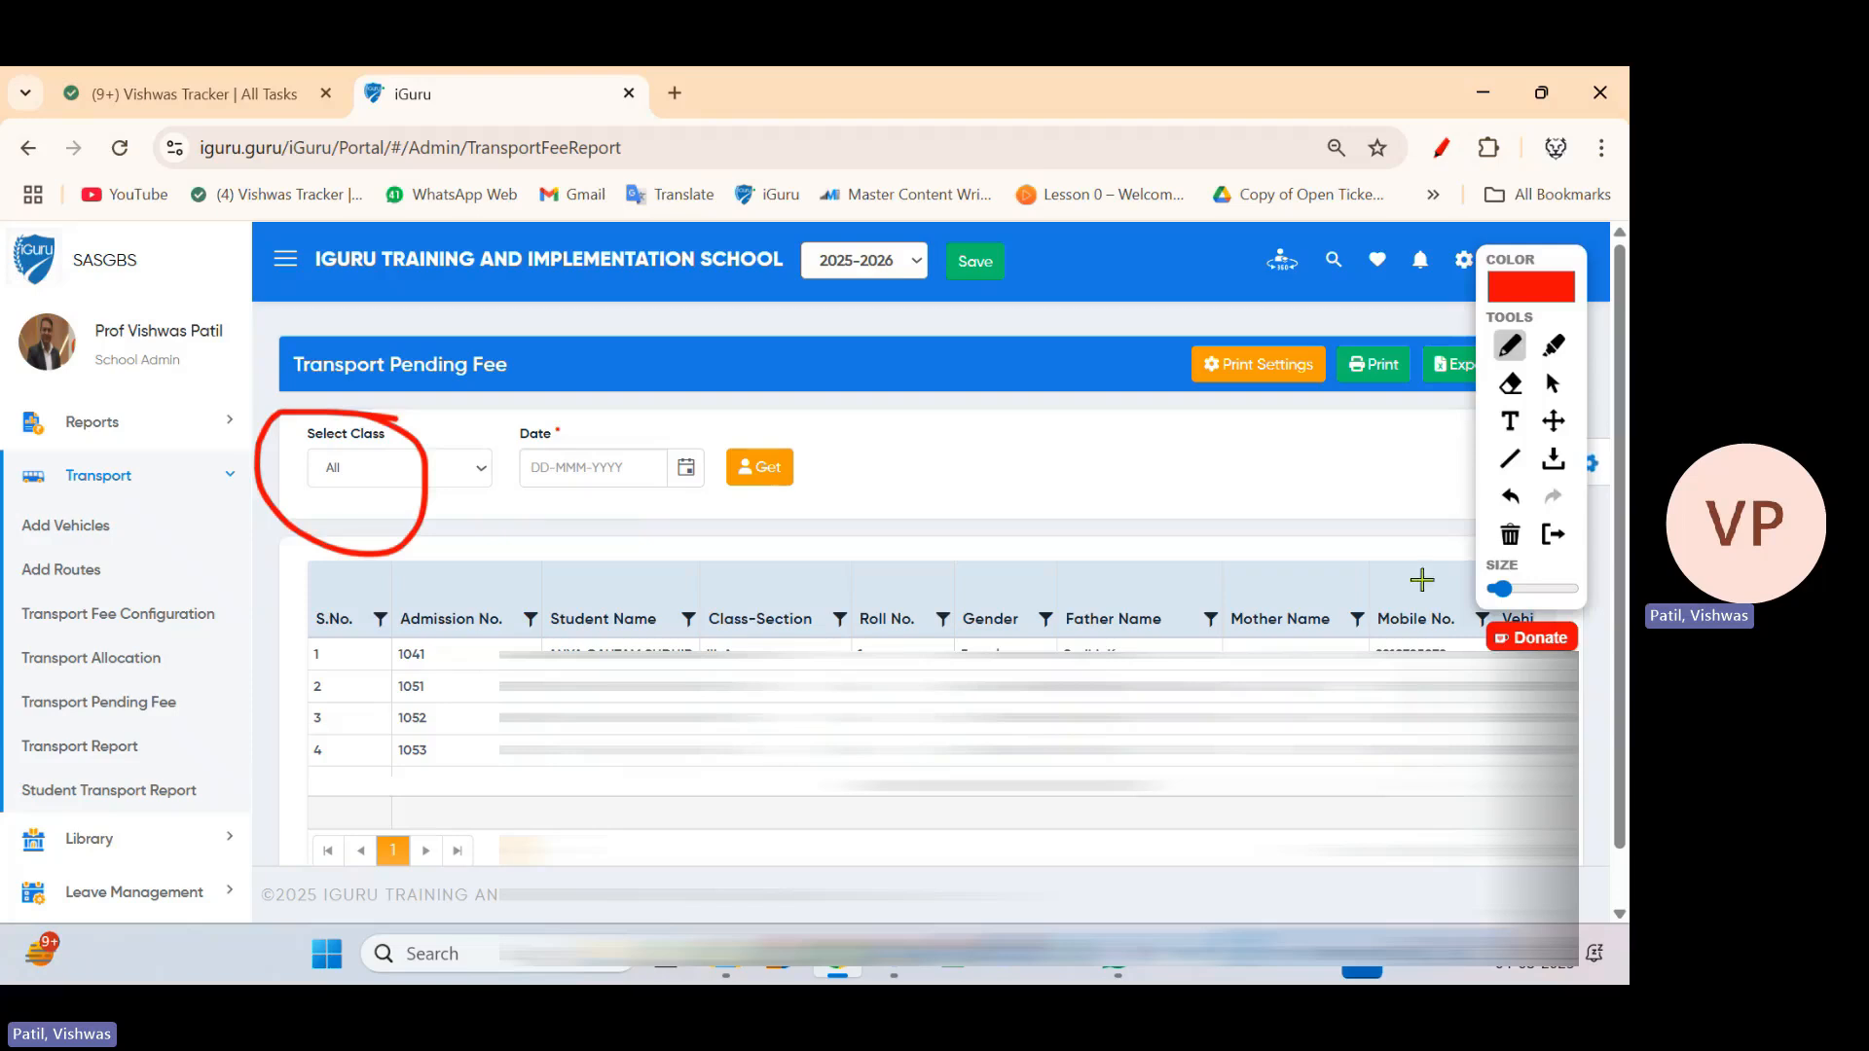
click(1554, 535)
Load the pending transport fees for class III as of 04-Aug-2025 and review the monthly and grand total columns
click(428, 479)
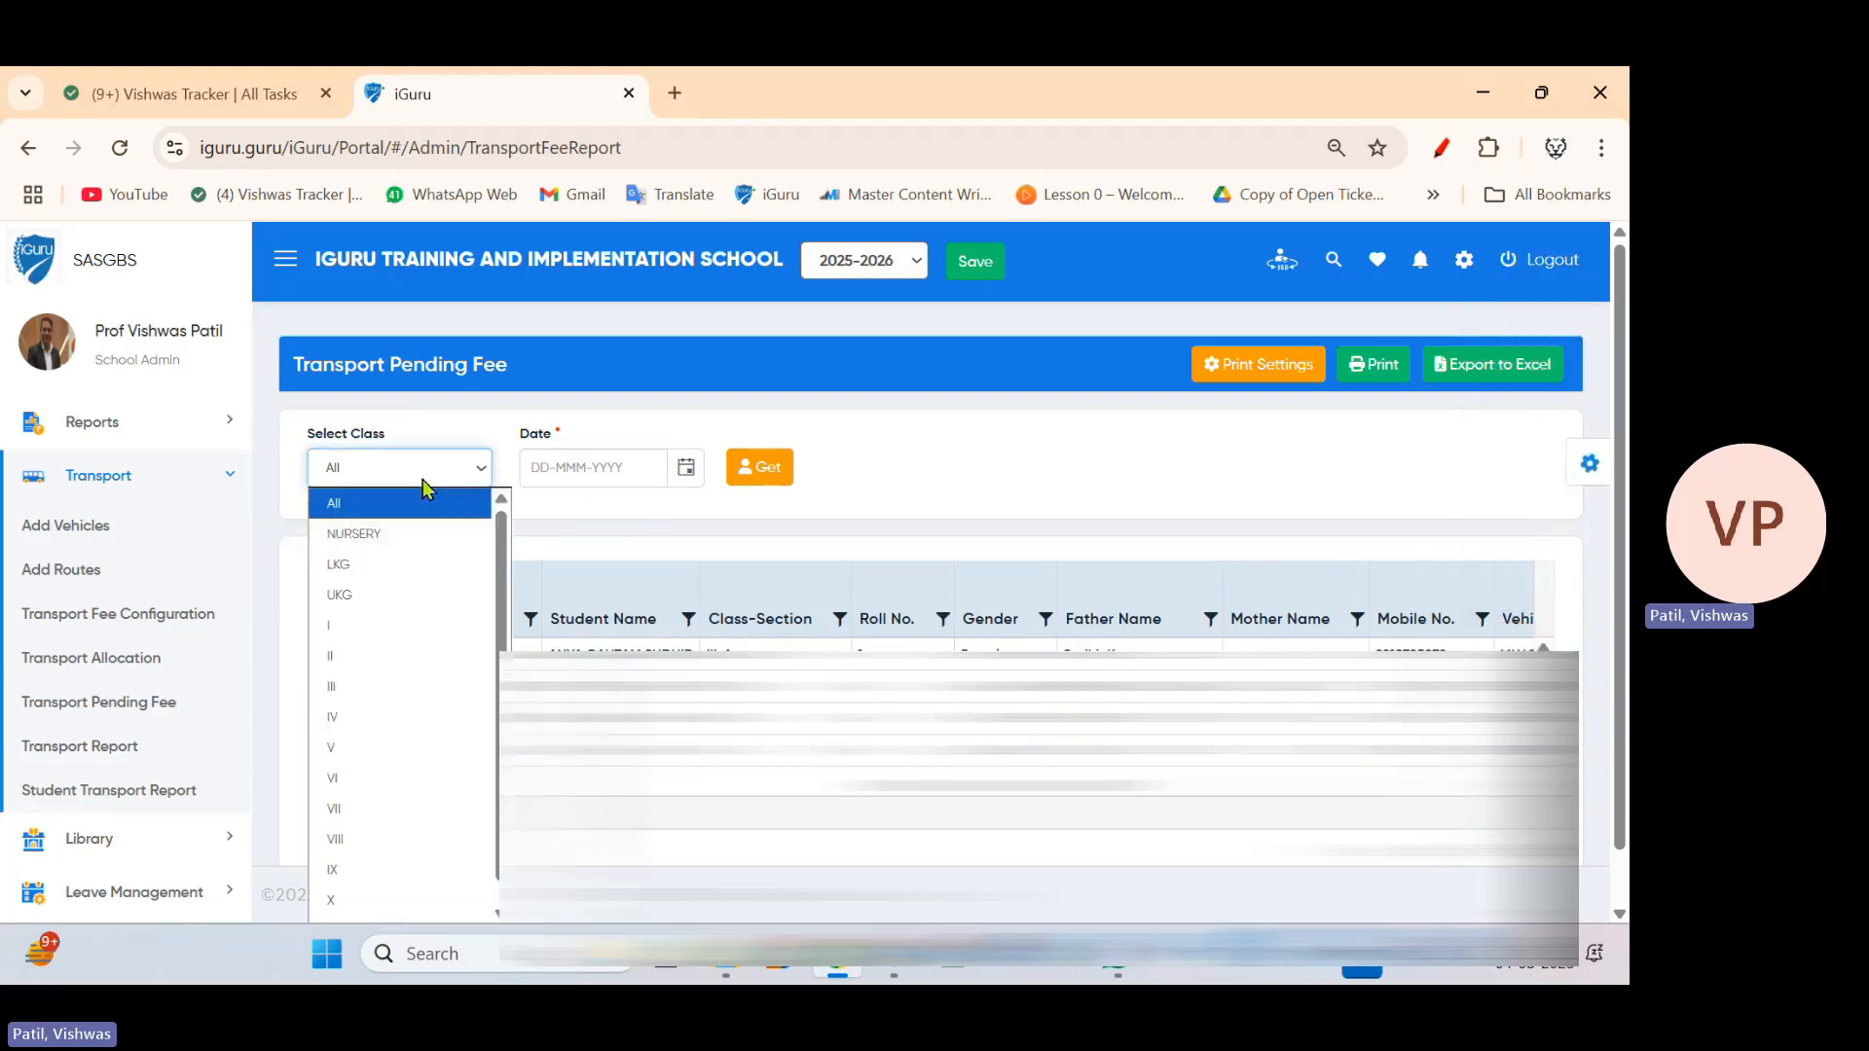
click(406, 685)
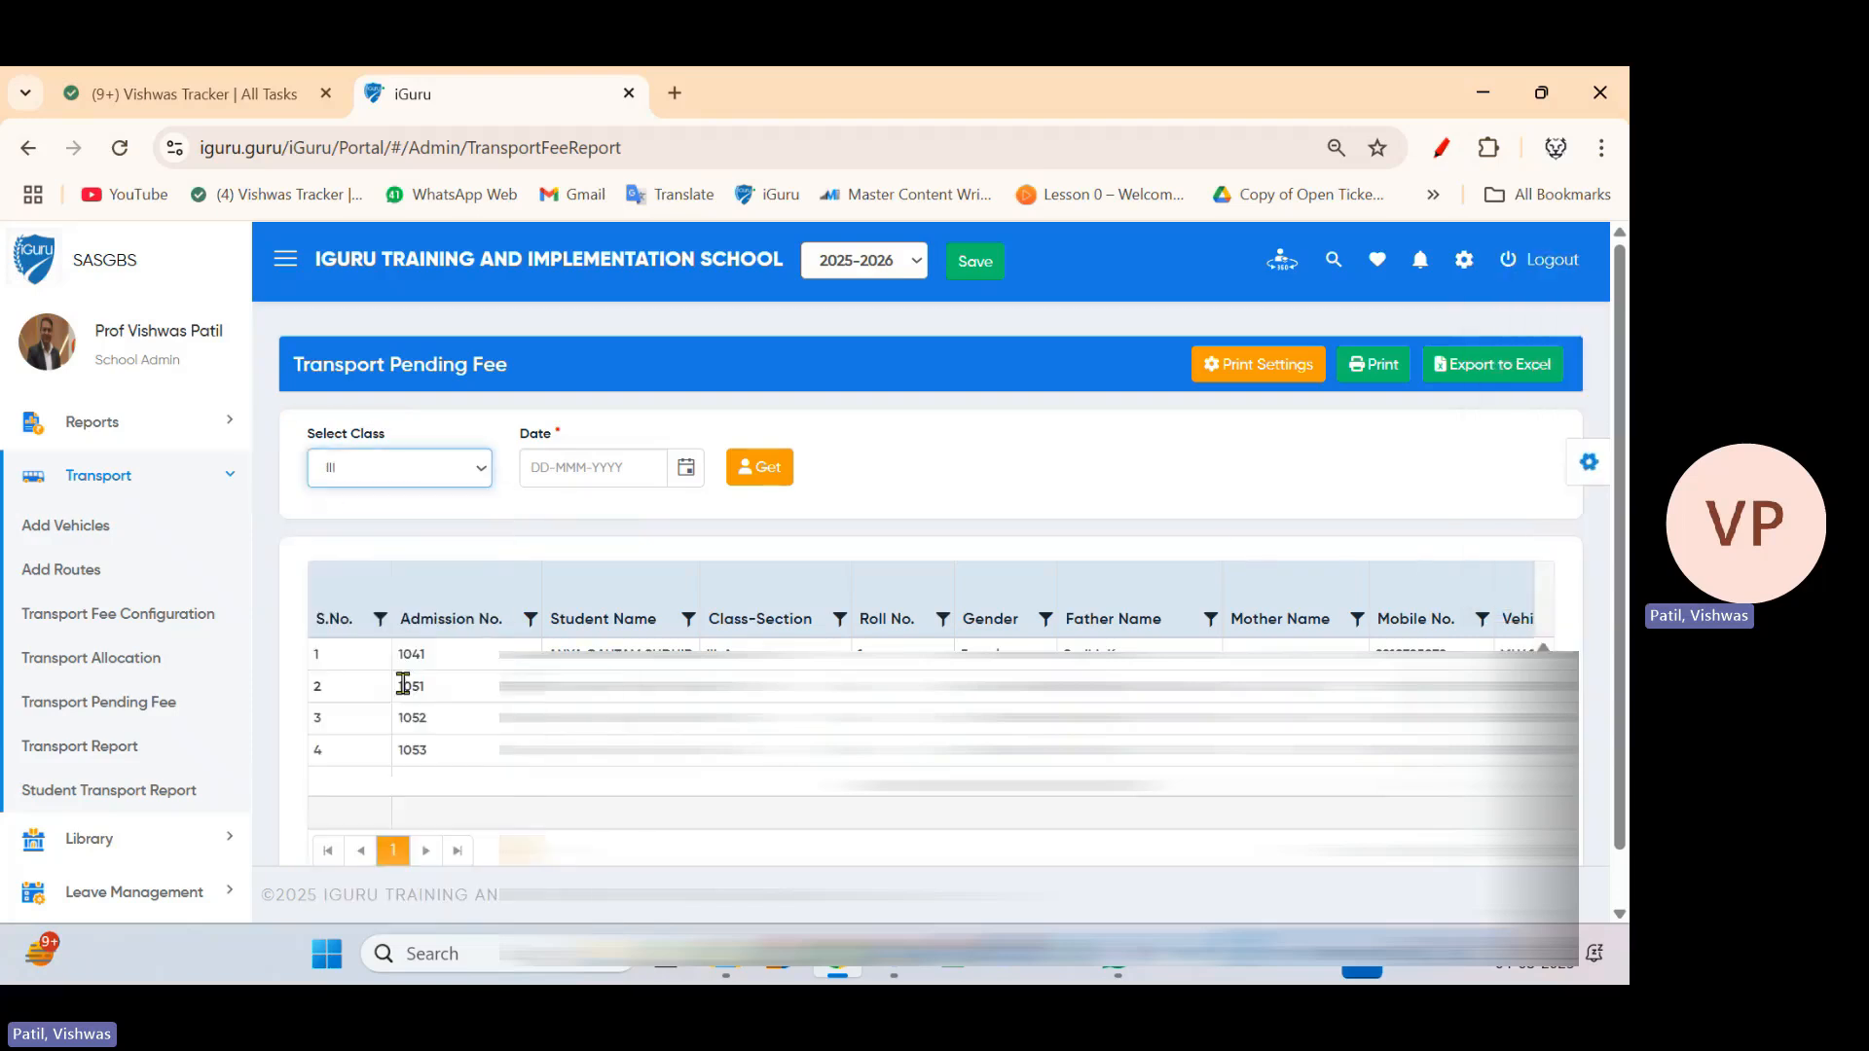
click(757, 471)
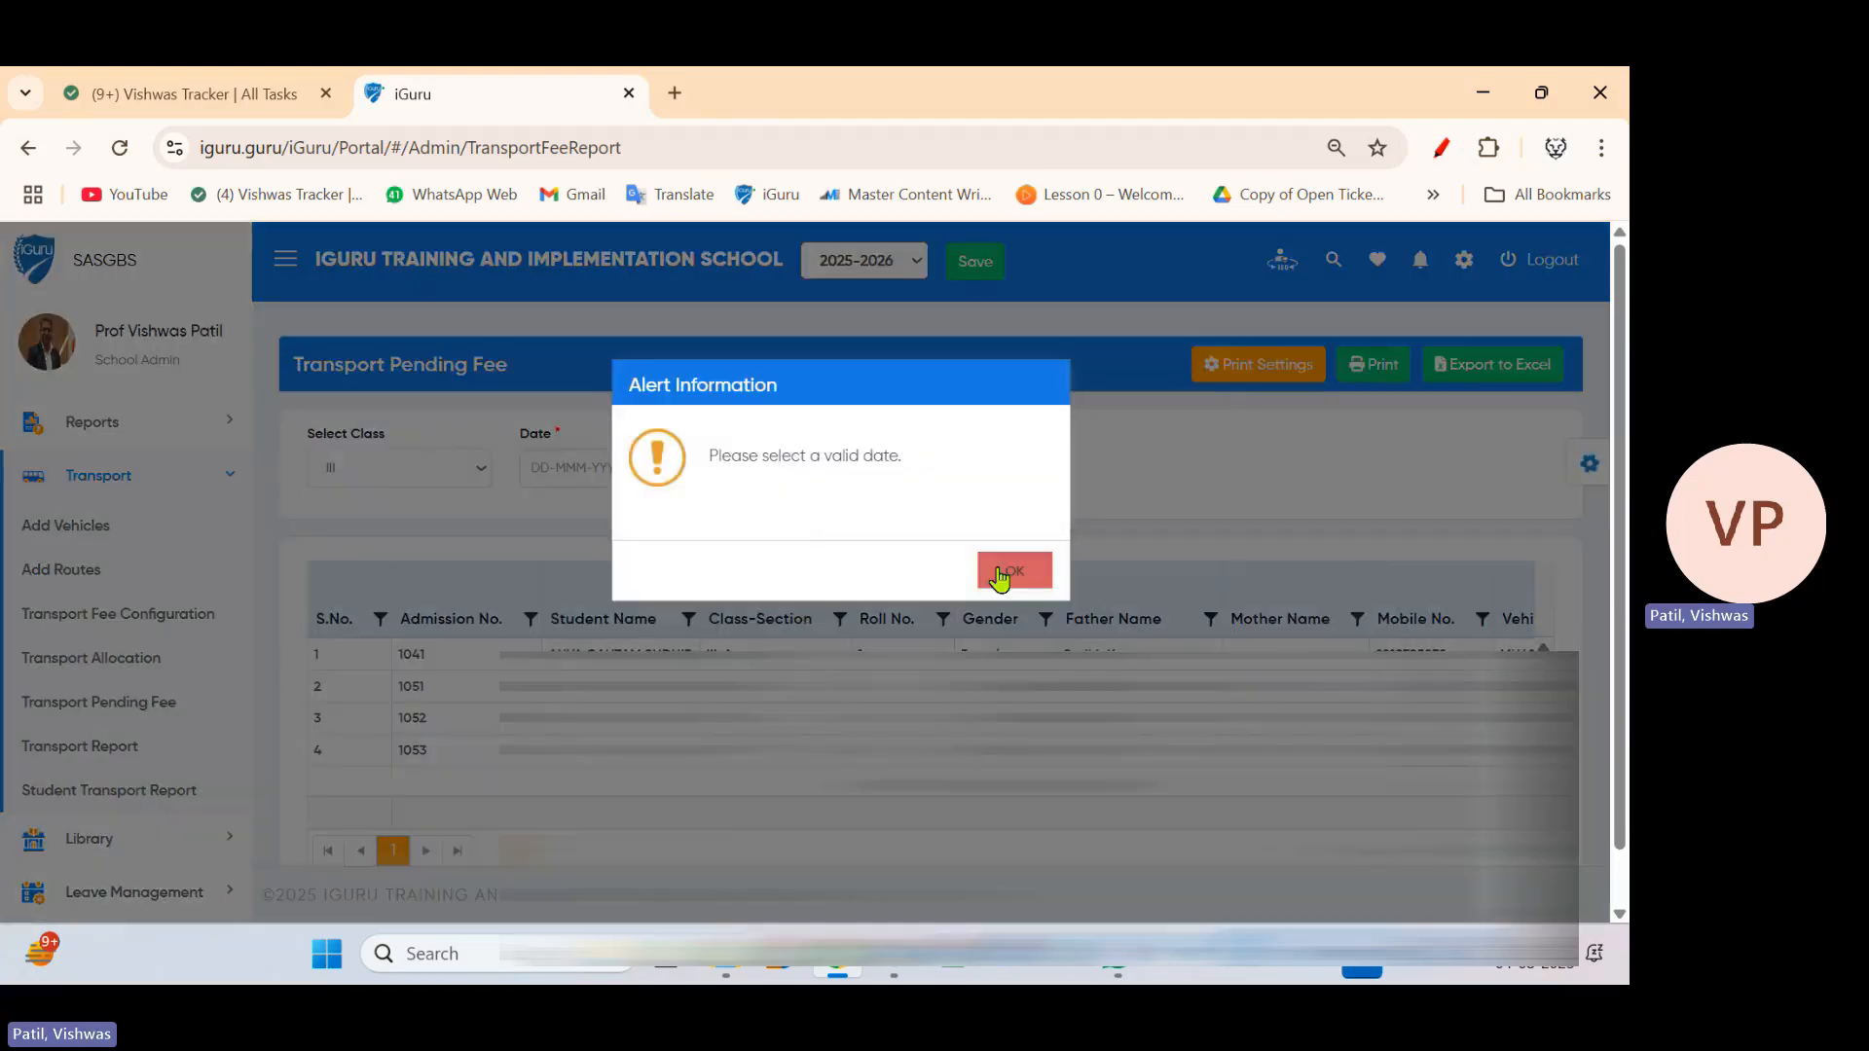
click(1000, 578)
click(683, 473)
click(575, 613)
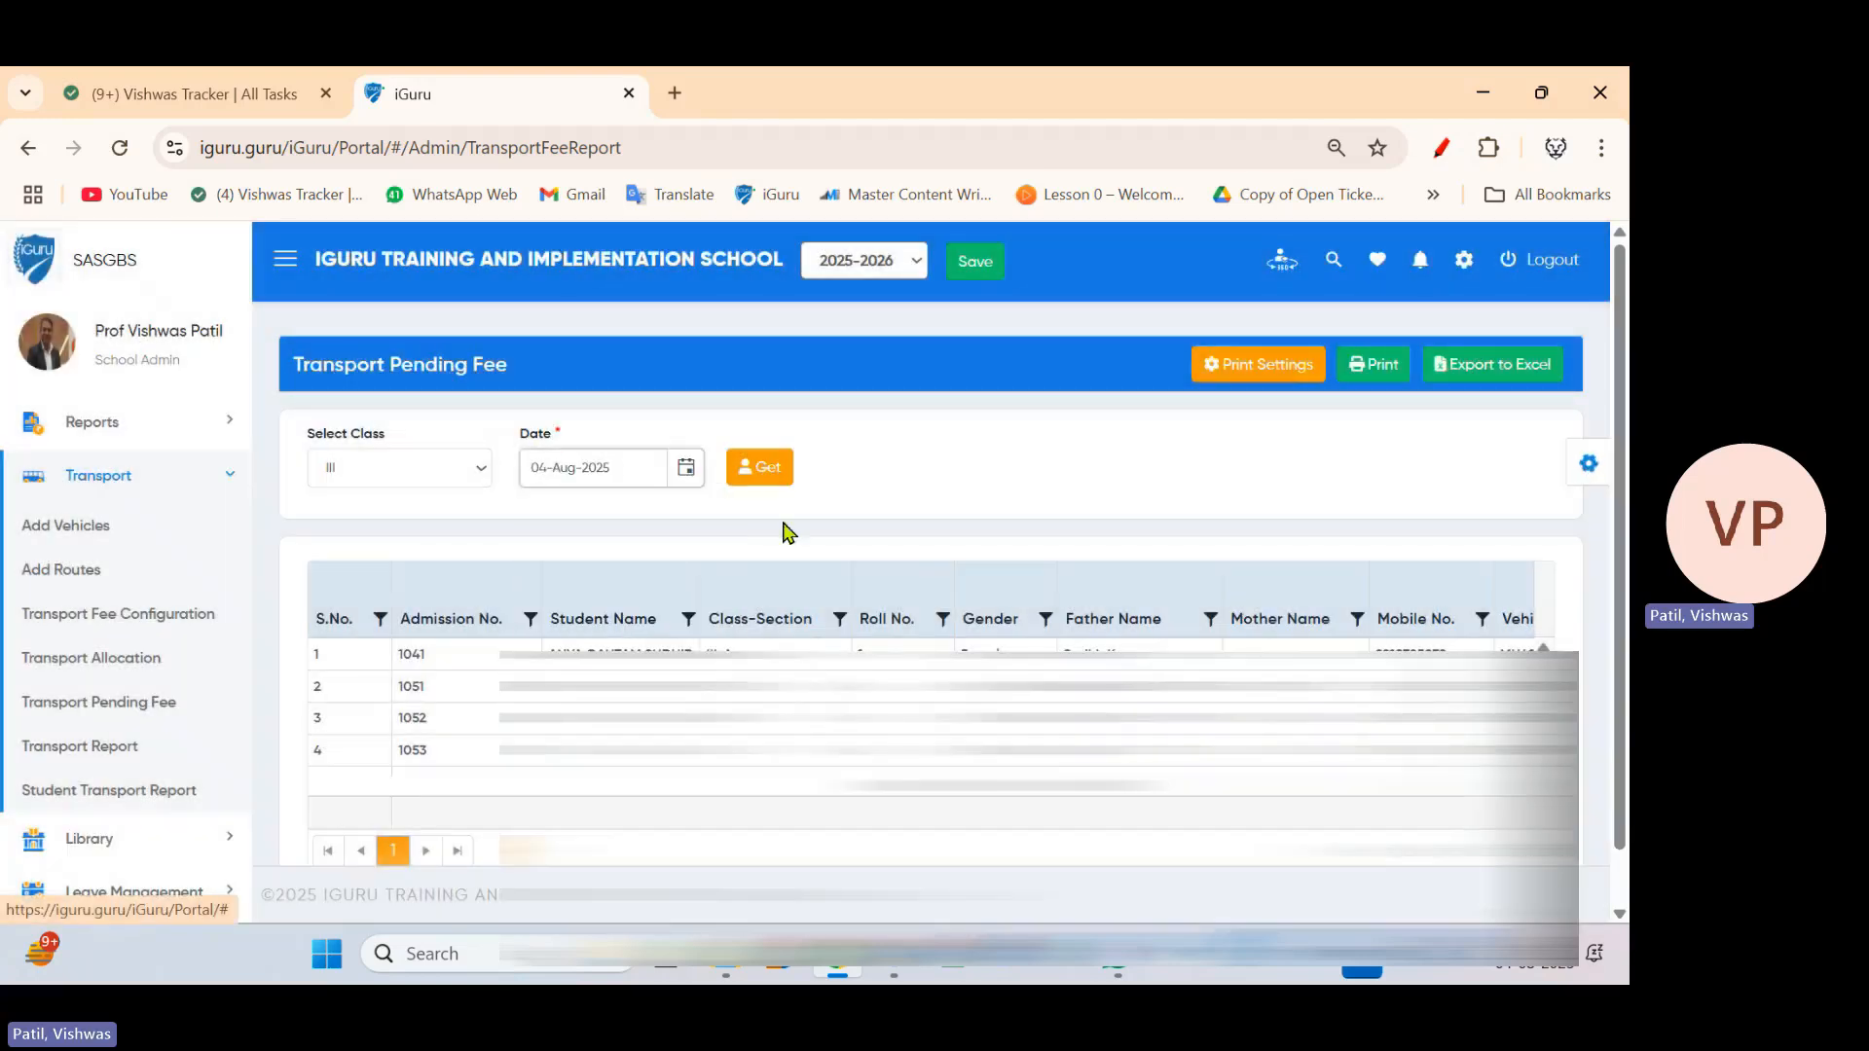
click(768, 471)
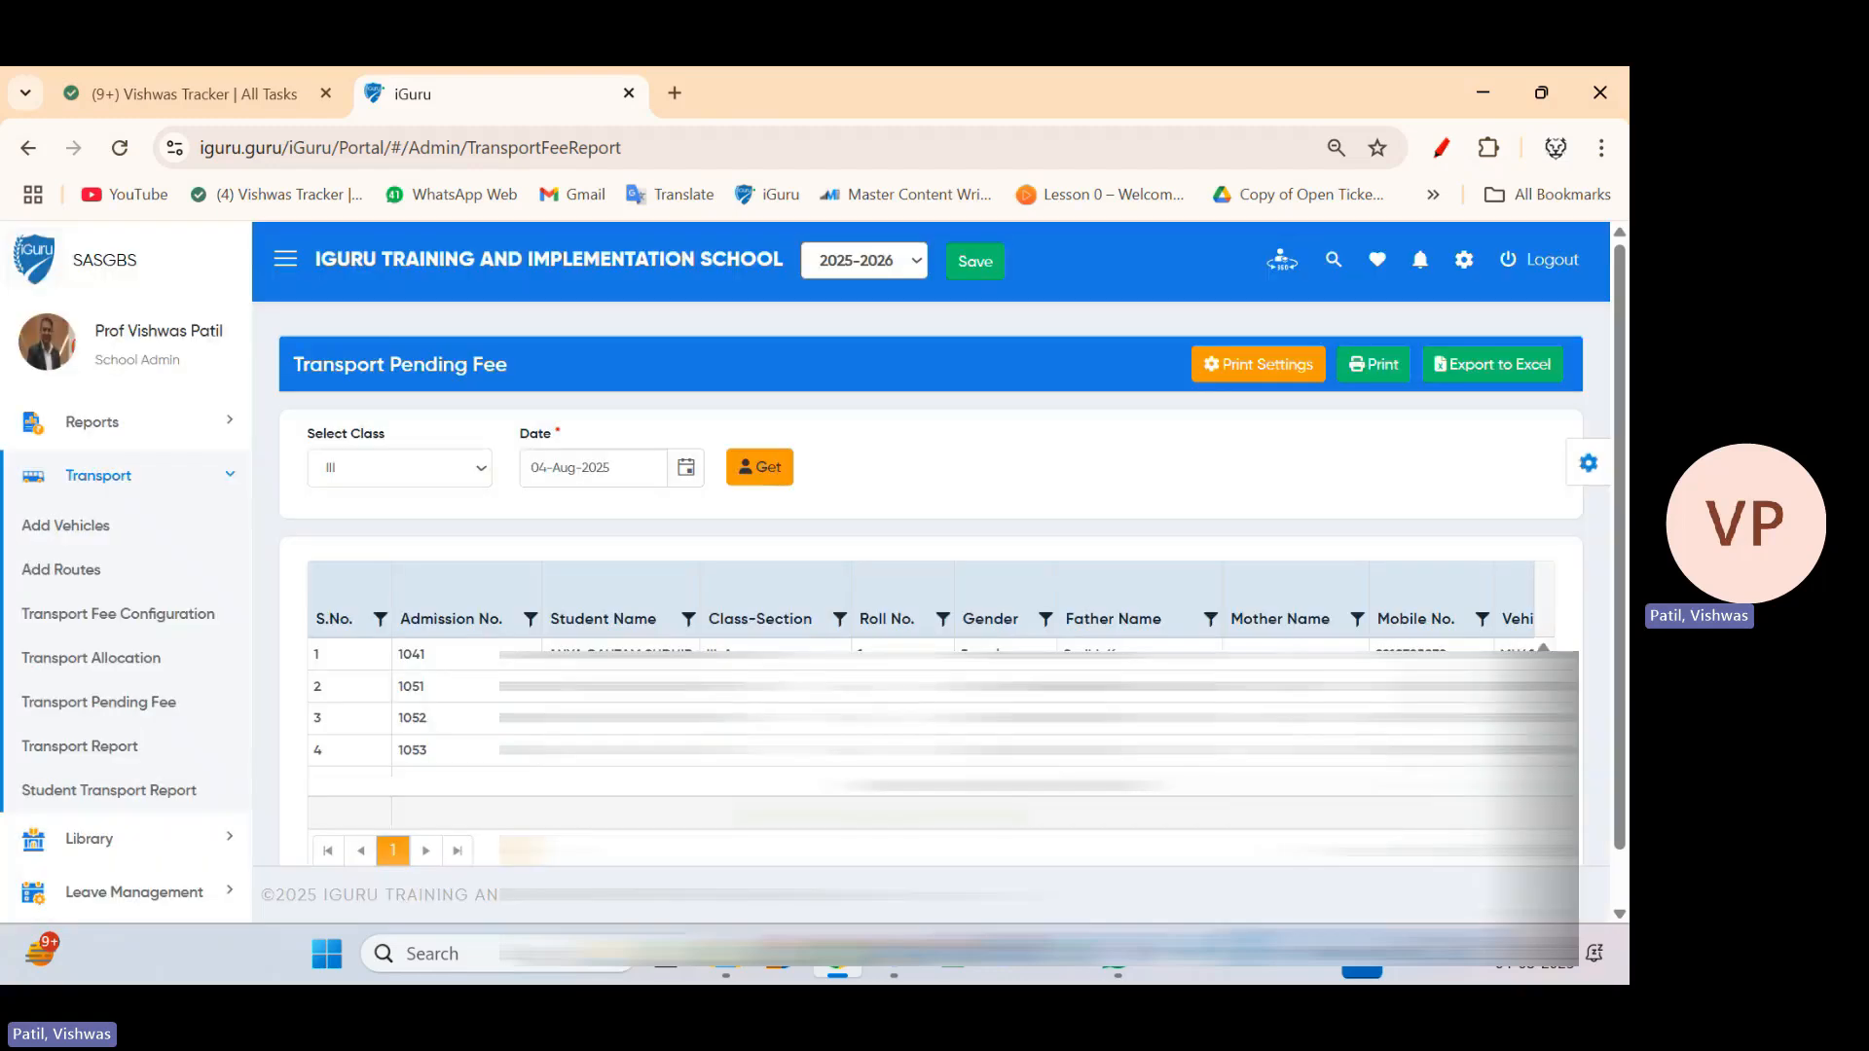
scroll(1256, 701, right, 10)
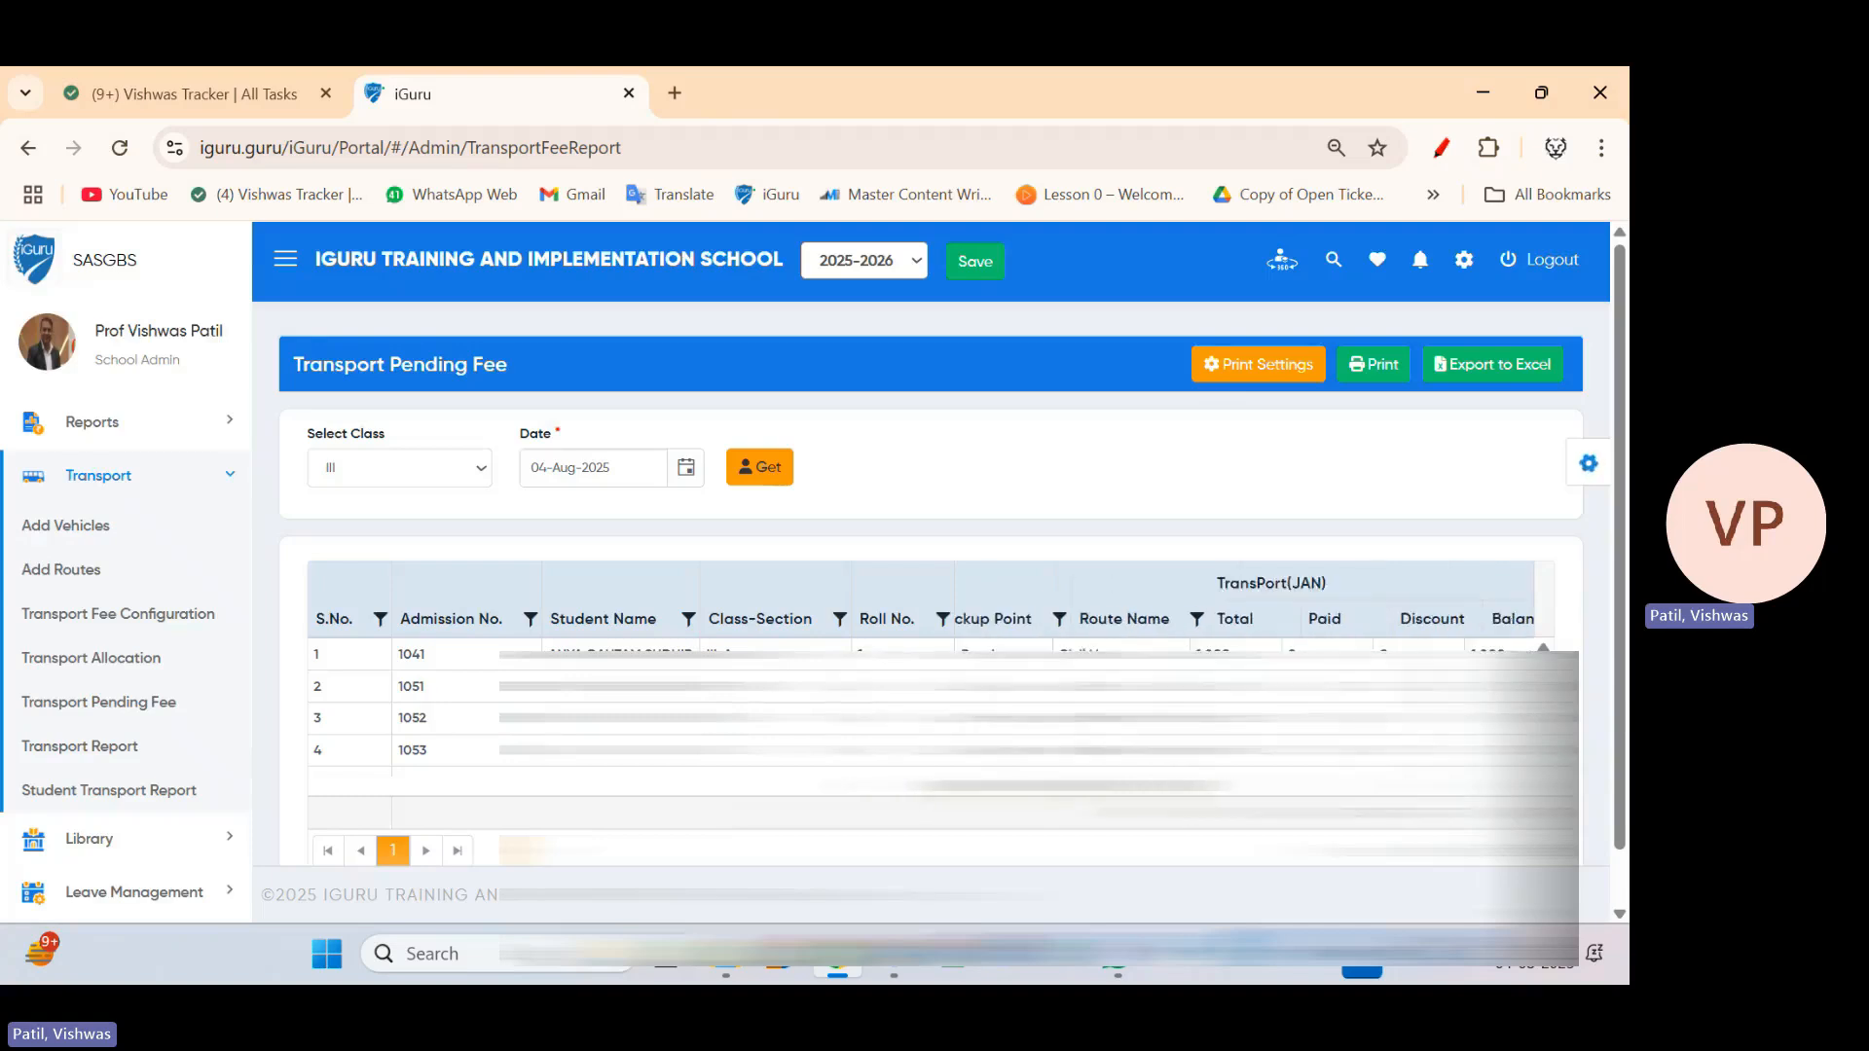
scroll(1256, 701, right, 10)
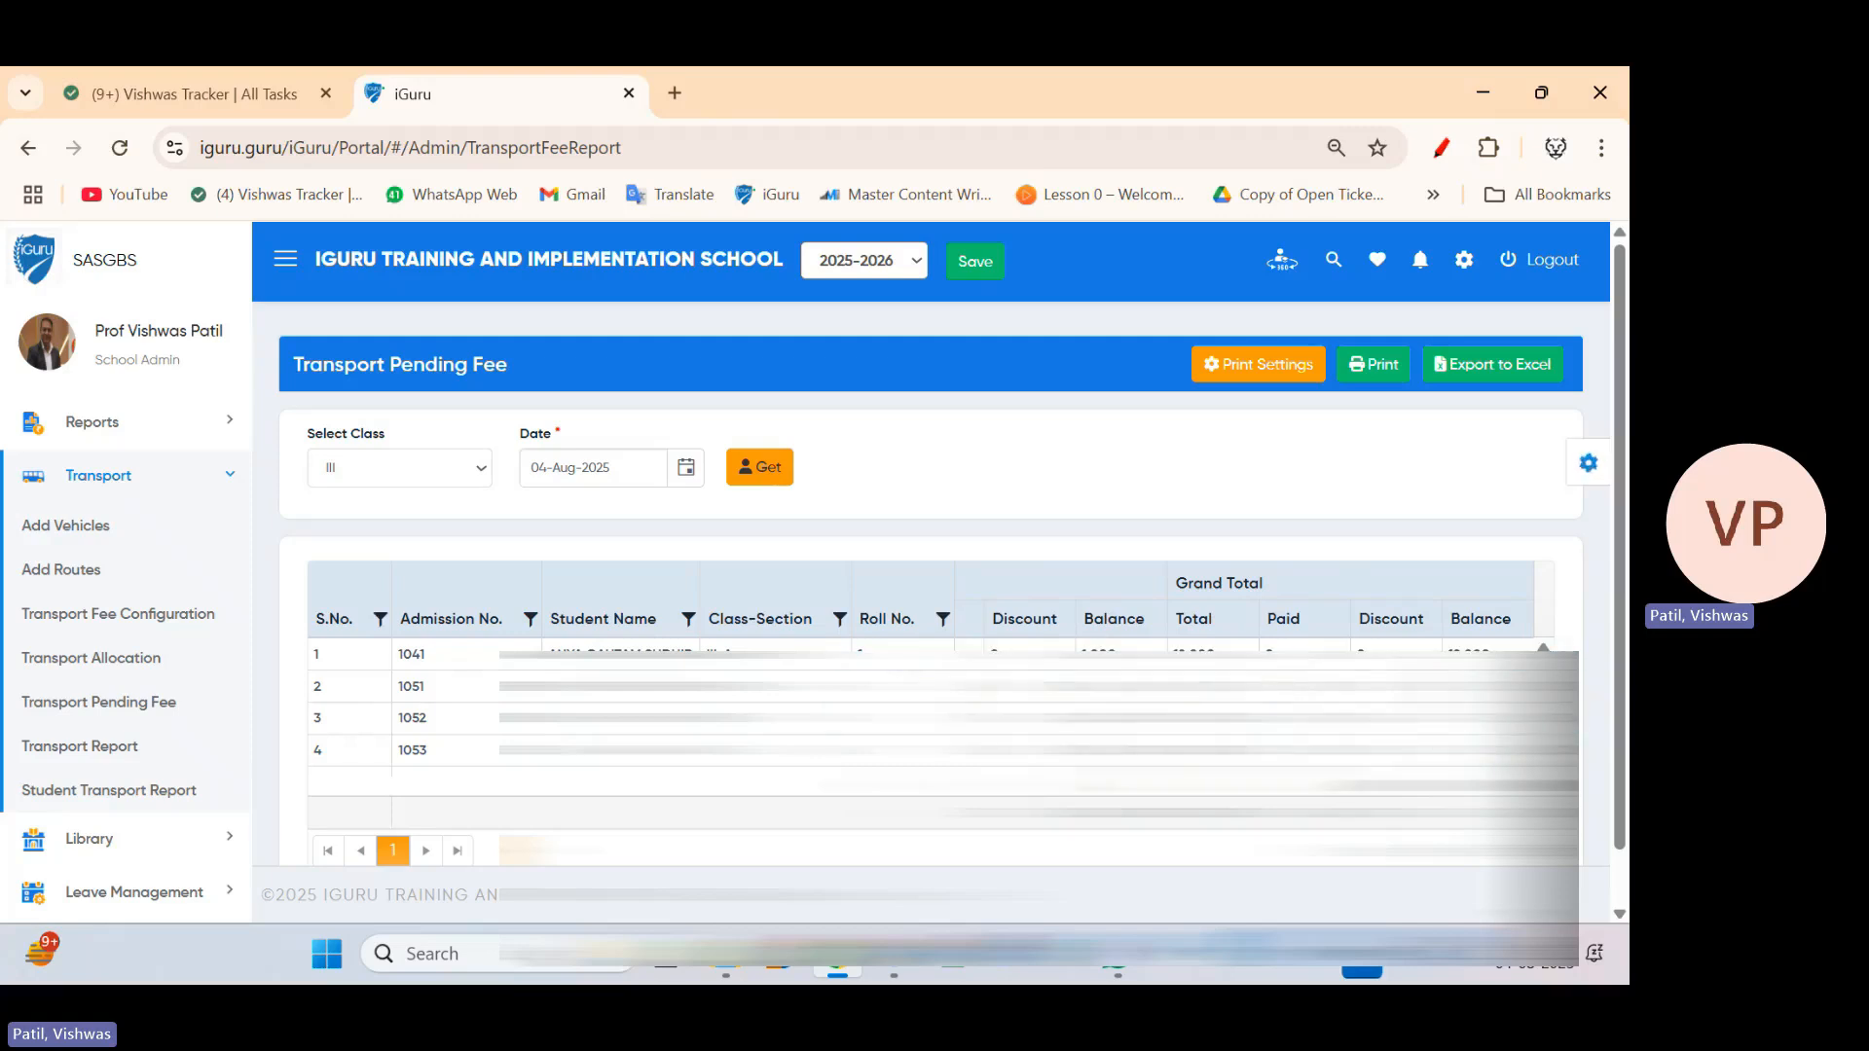
scroll(1246, 672, left, 3)
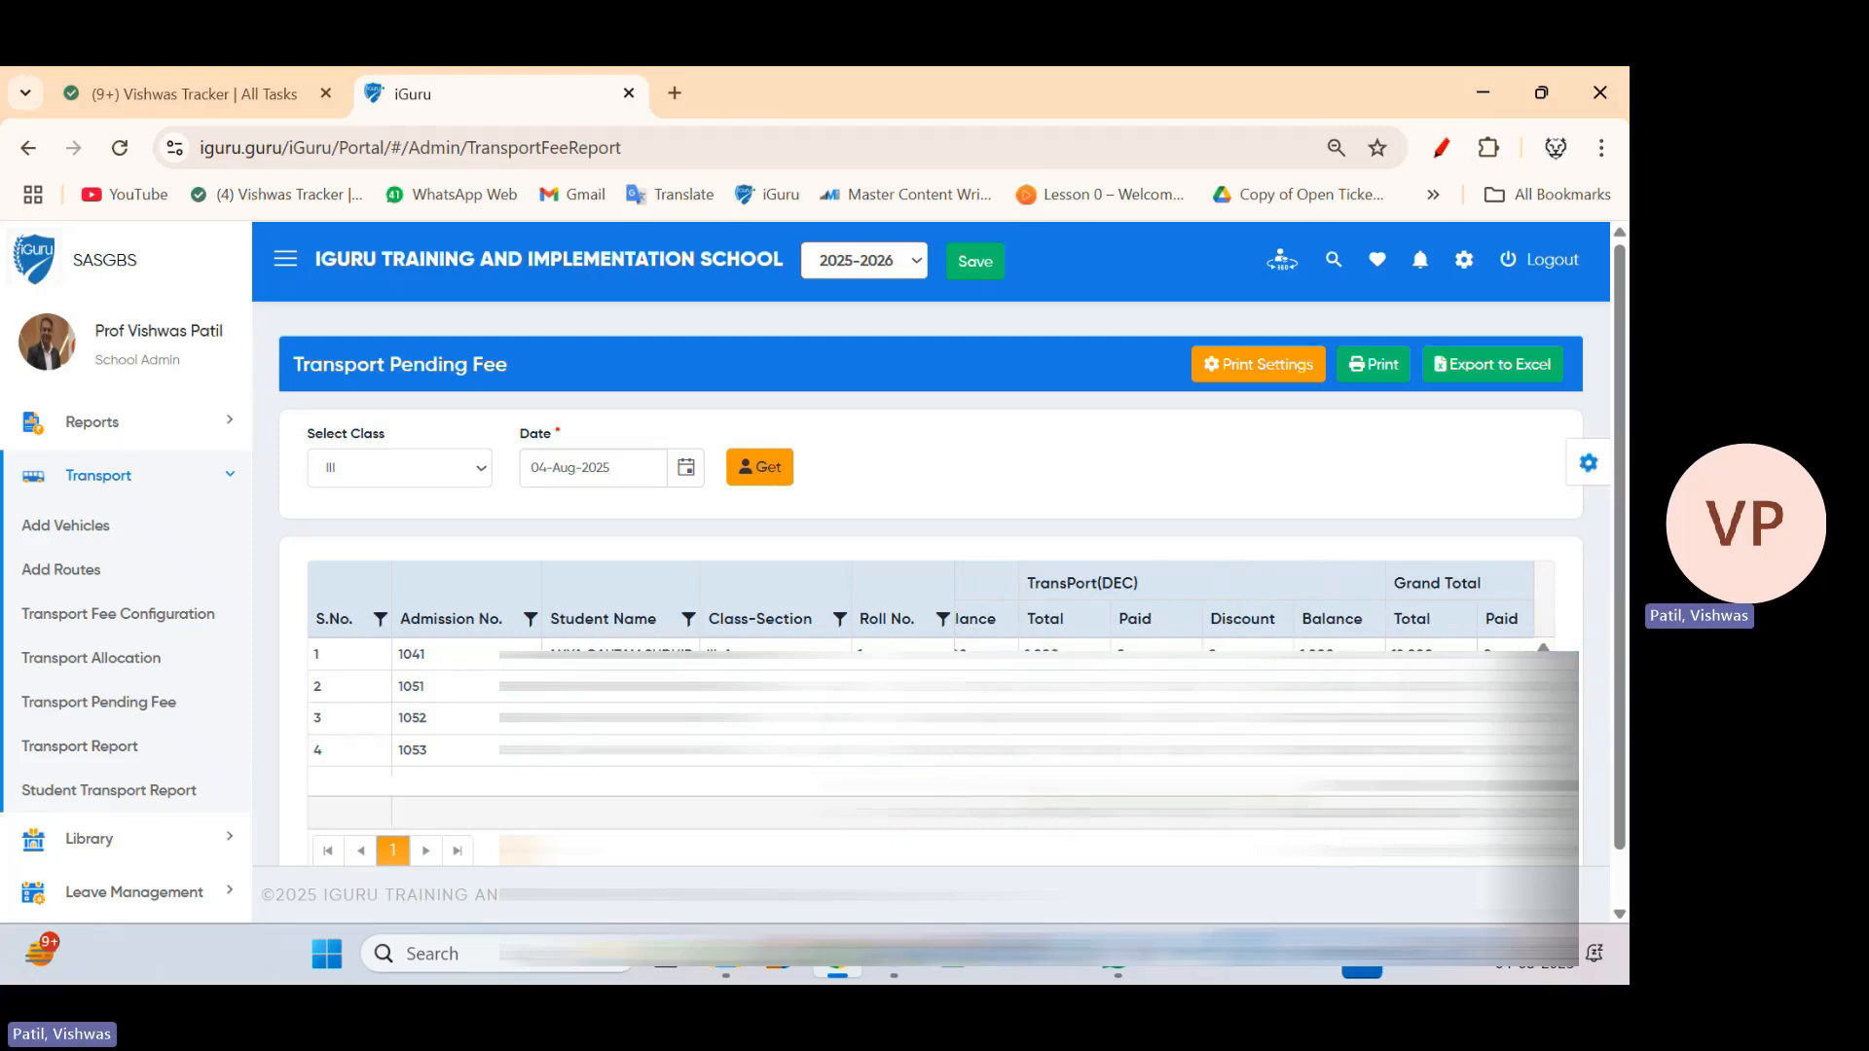
scroll(935, 711, down, 2)
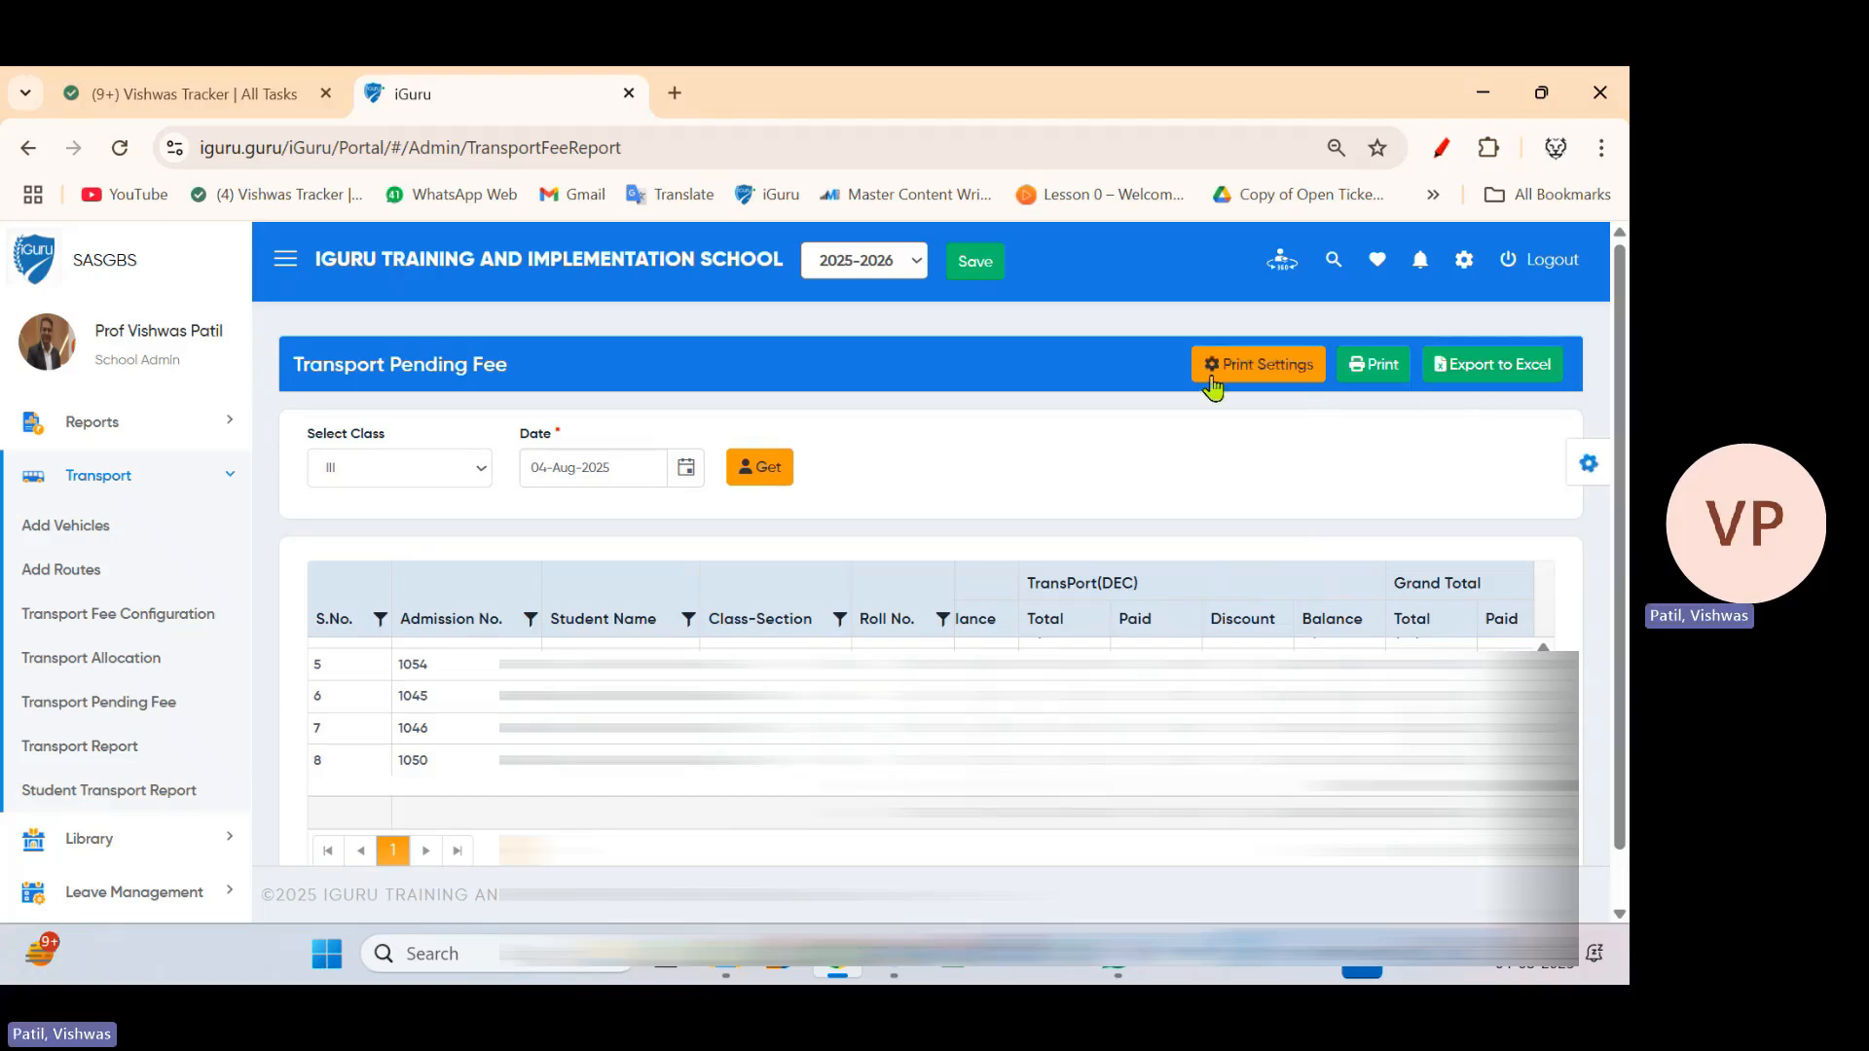
Open the print settings of the Transport Pending Fee report and untick all optional columns
click(1247, 368)
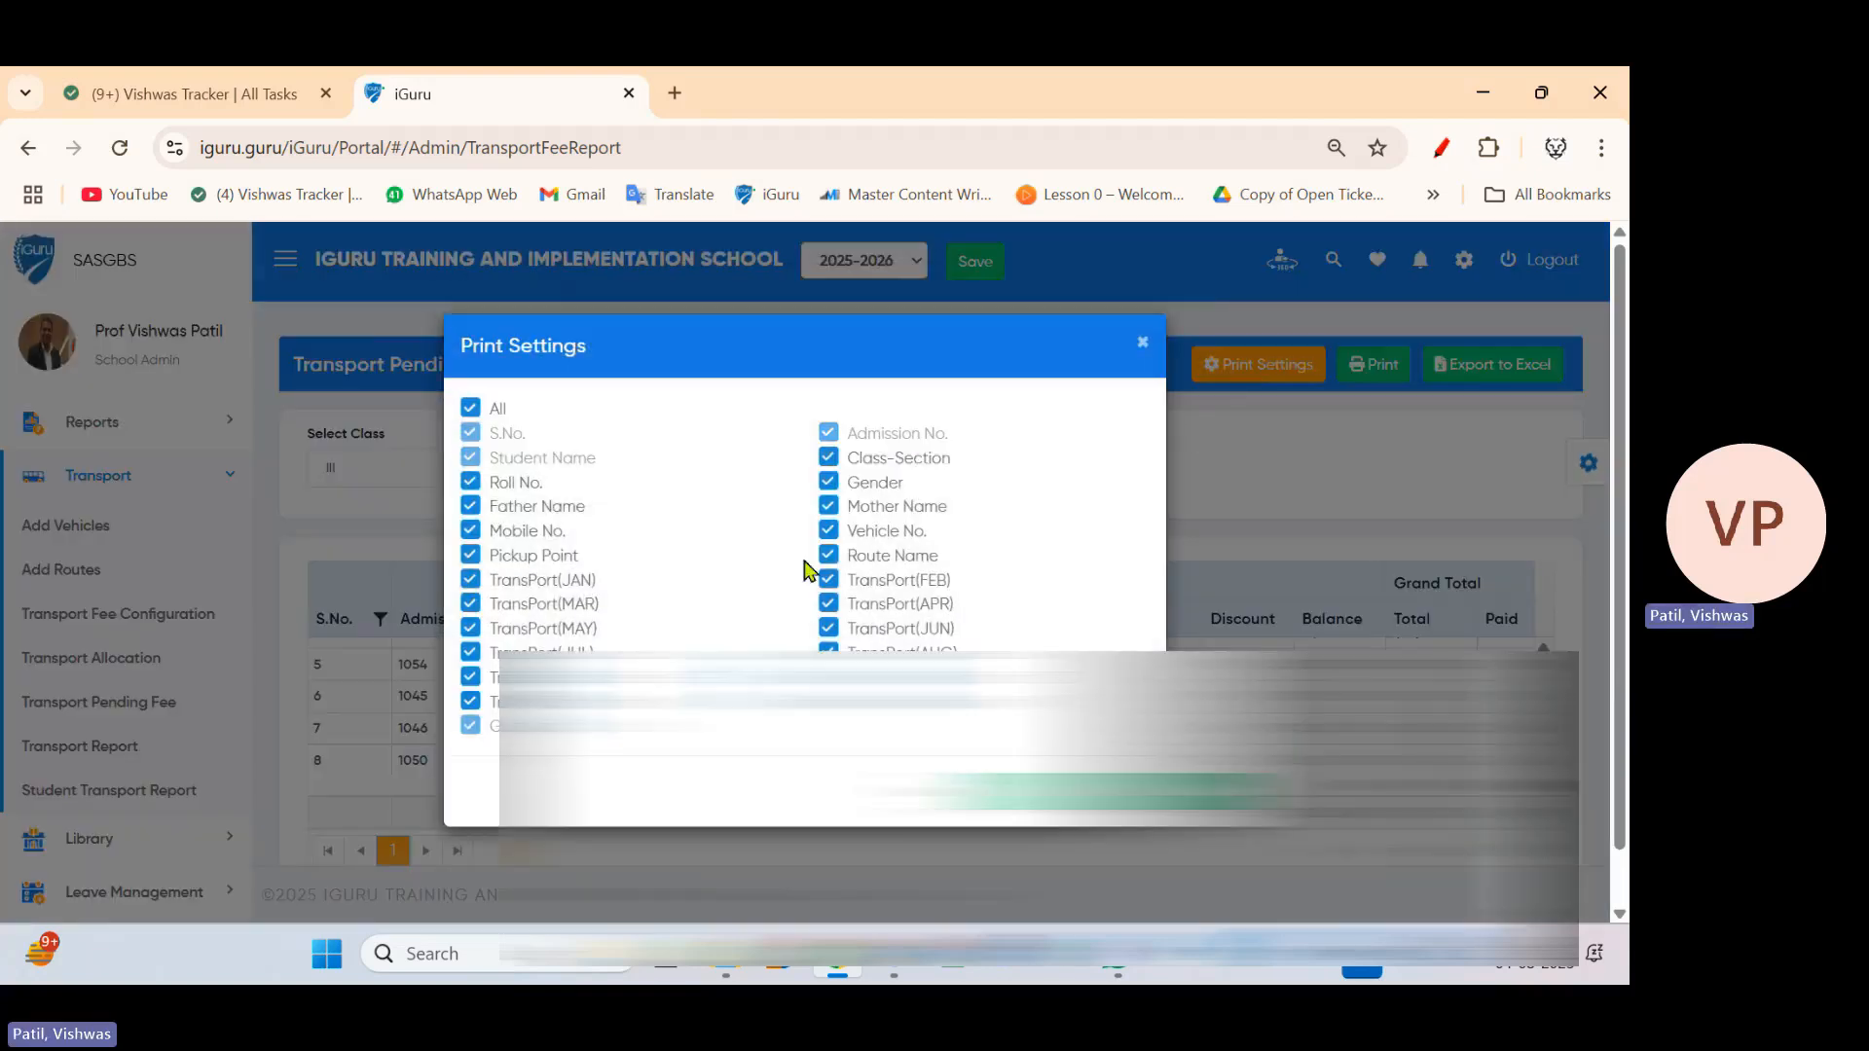
scroll(789, 594, down, 1)
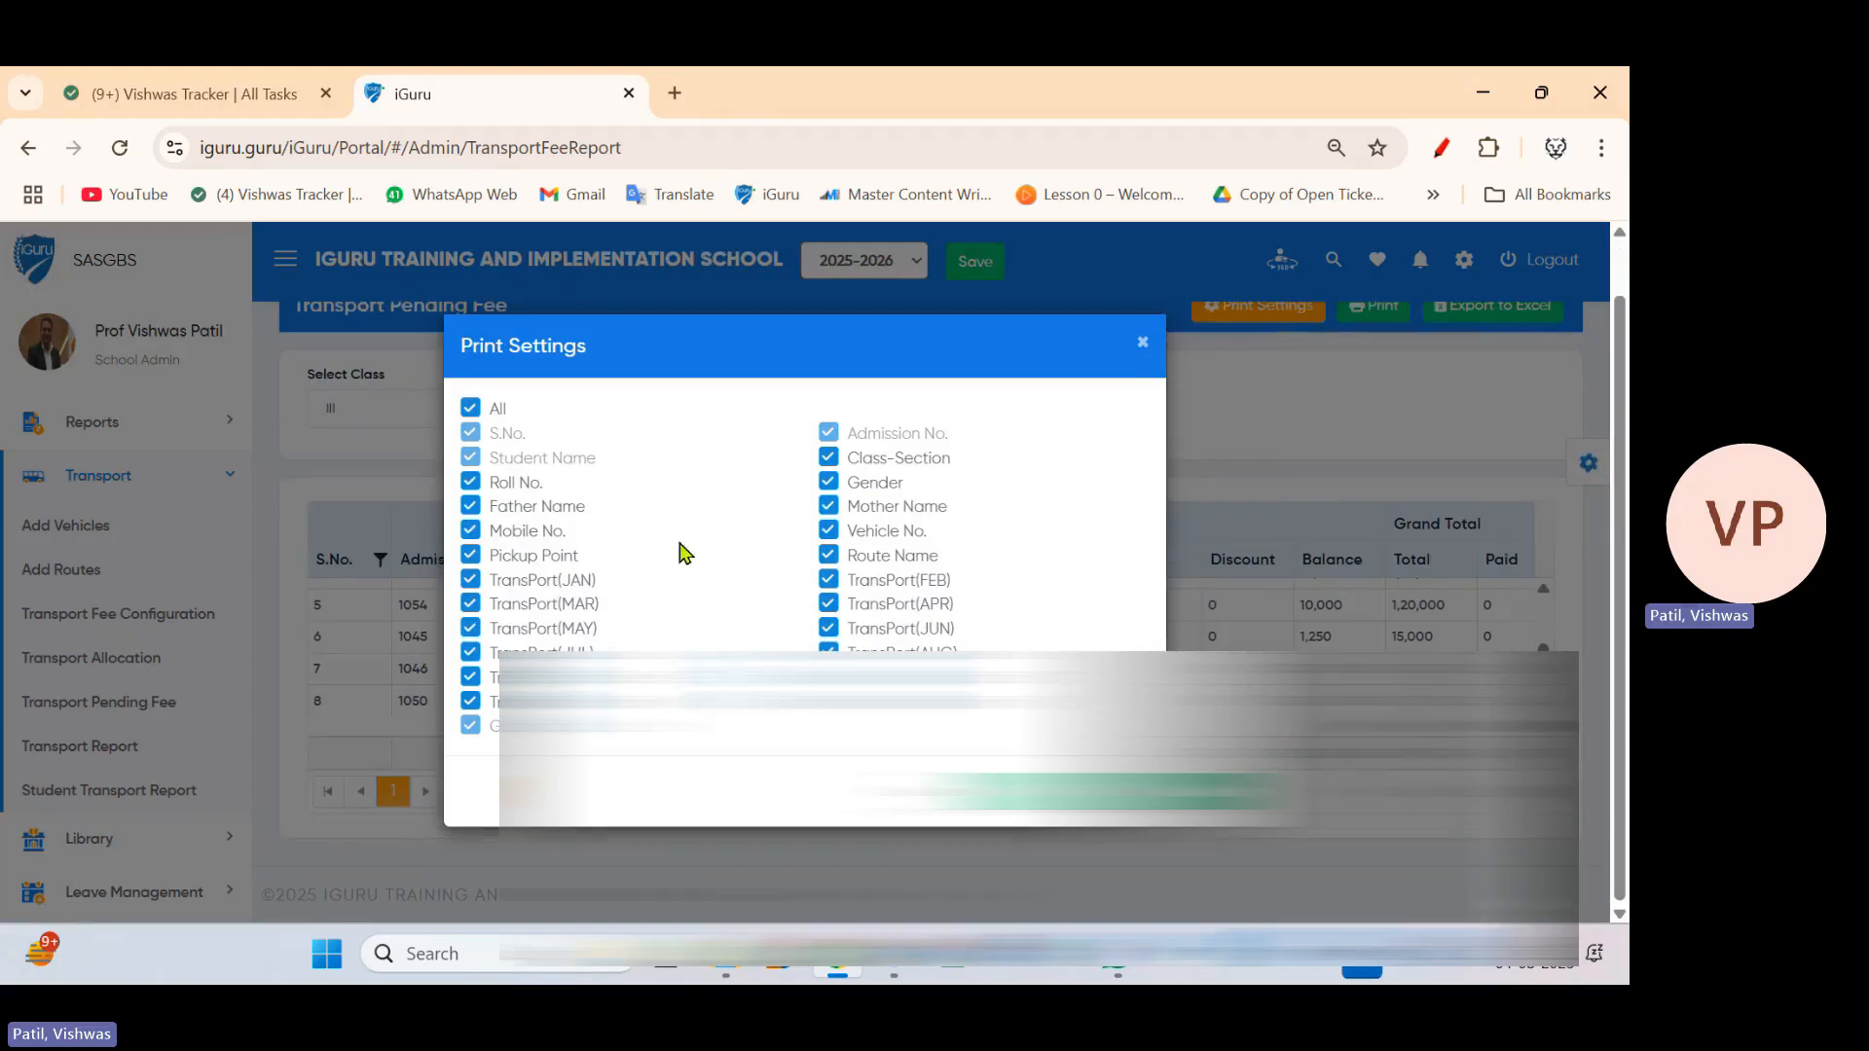
click(470, 408)
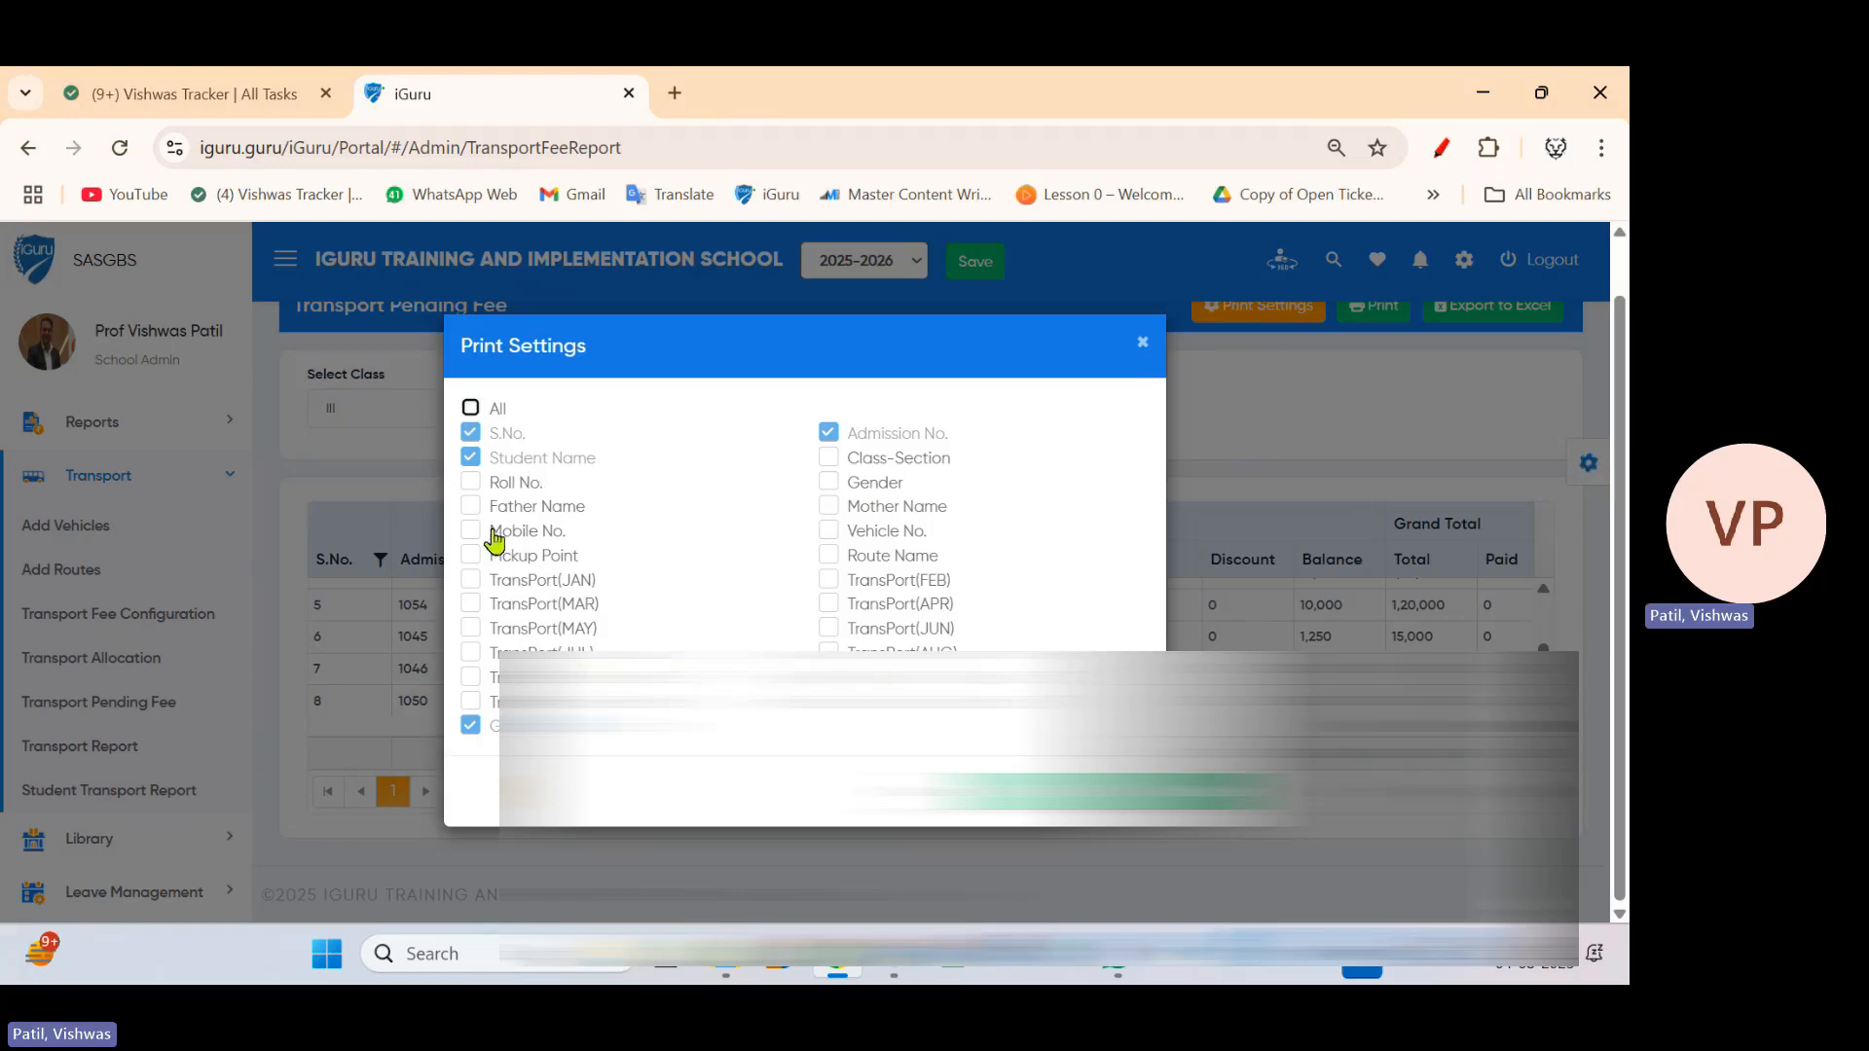
Tick the Roll No., Gender, Vehicle No. and TransPort(AUG) columns and apply the print settings
click(471, 482)
click(829, 482)
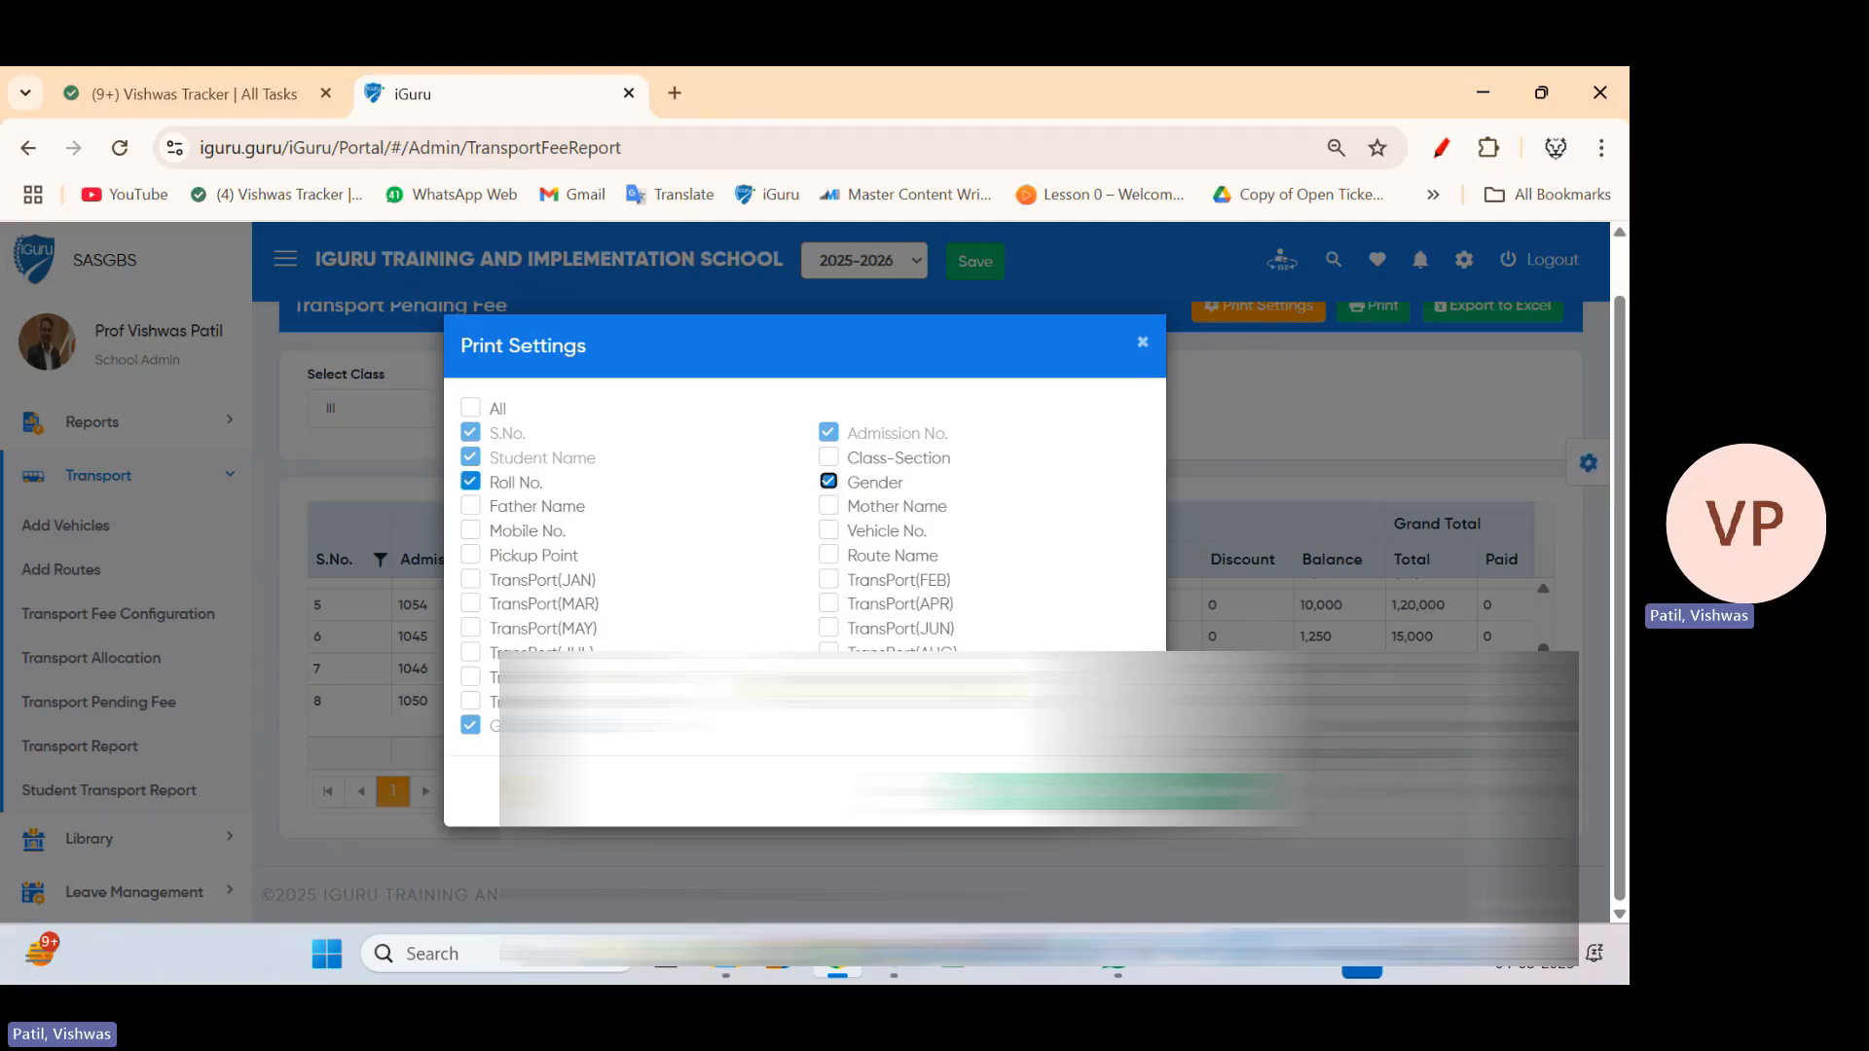
click(829, 530)
click(471, 580)
click(472, 581)
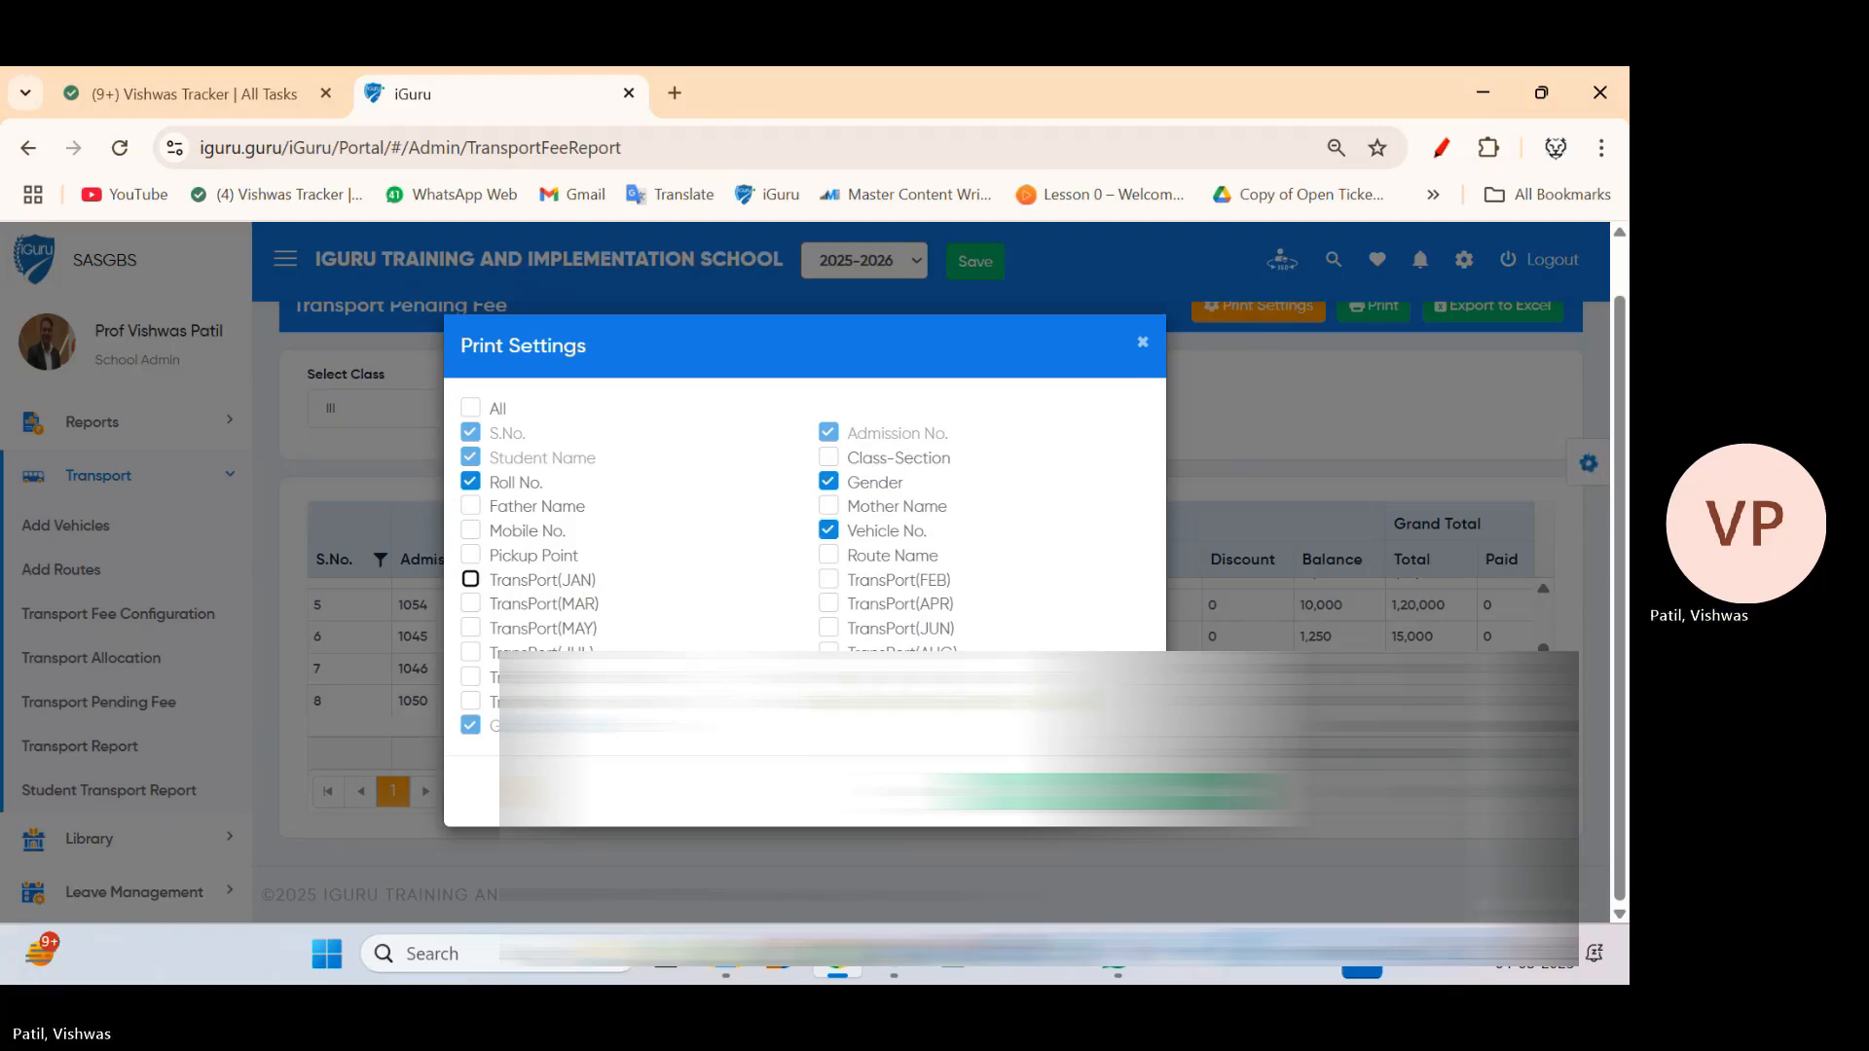
click(829, 652)
click(1109, 791)
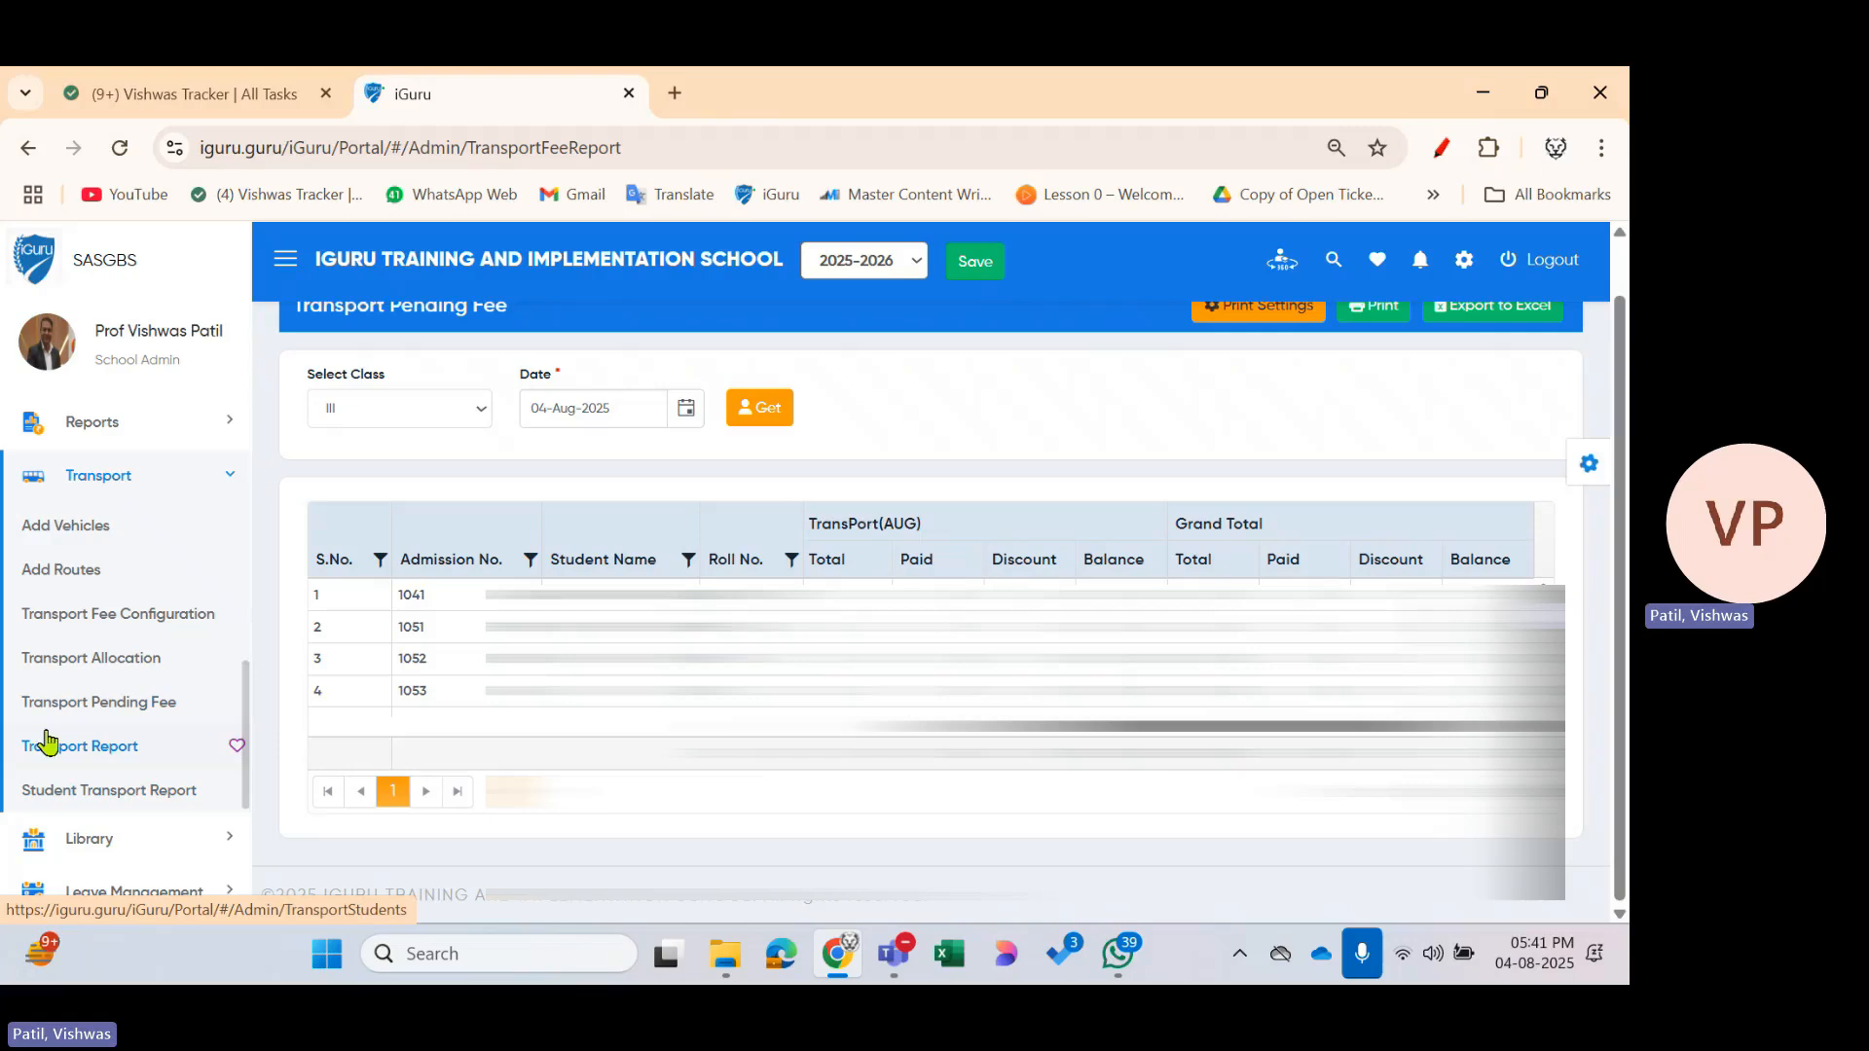
click(136, 750)
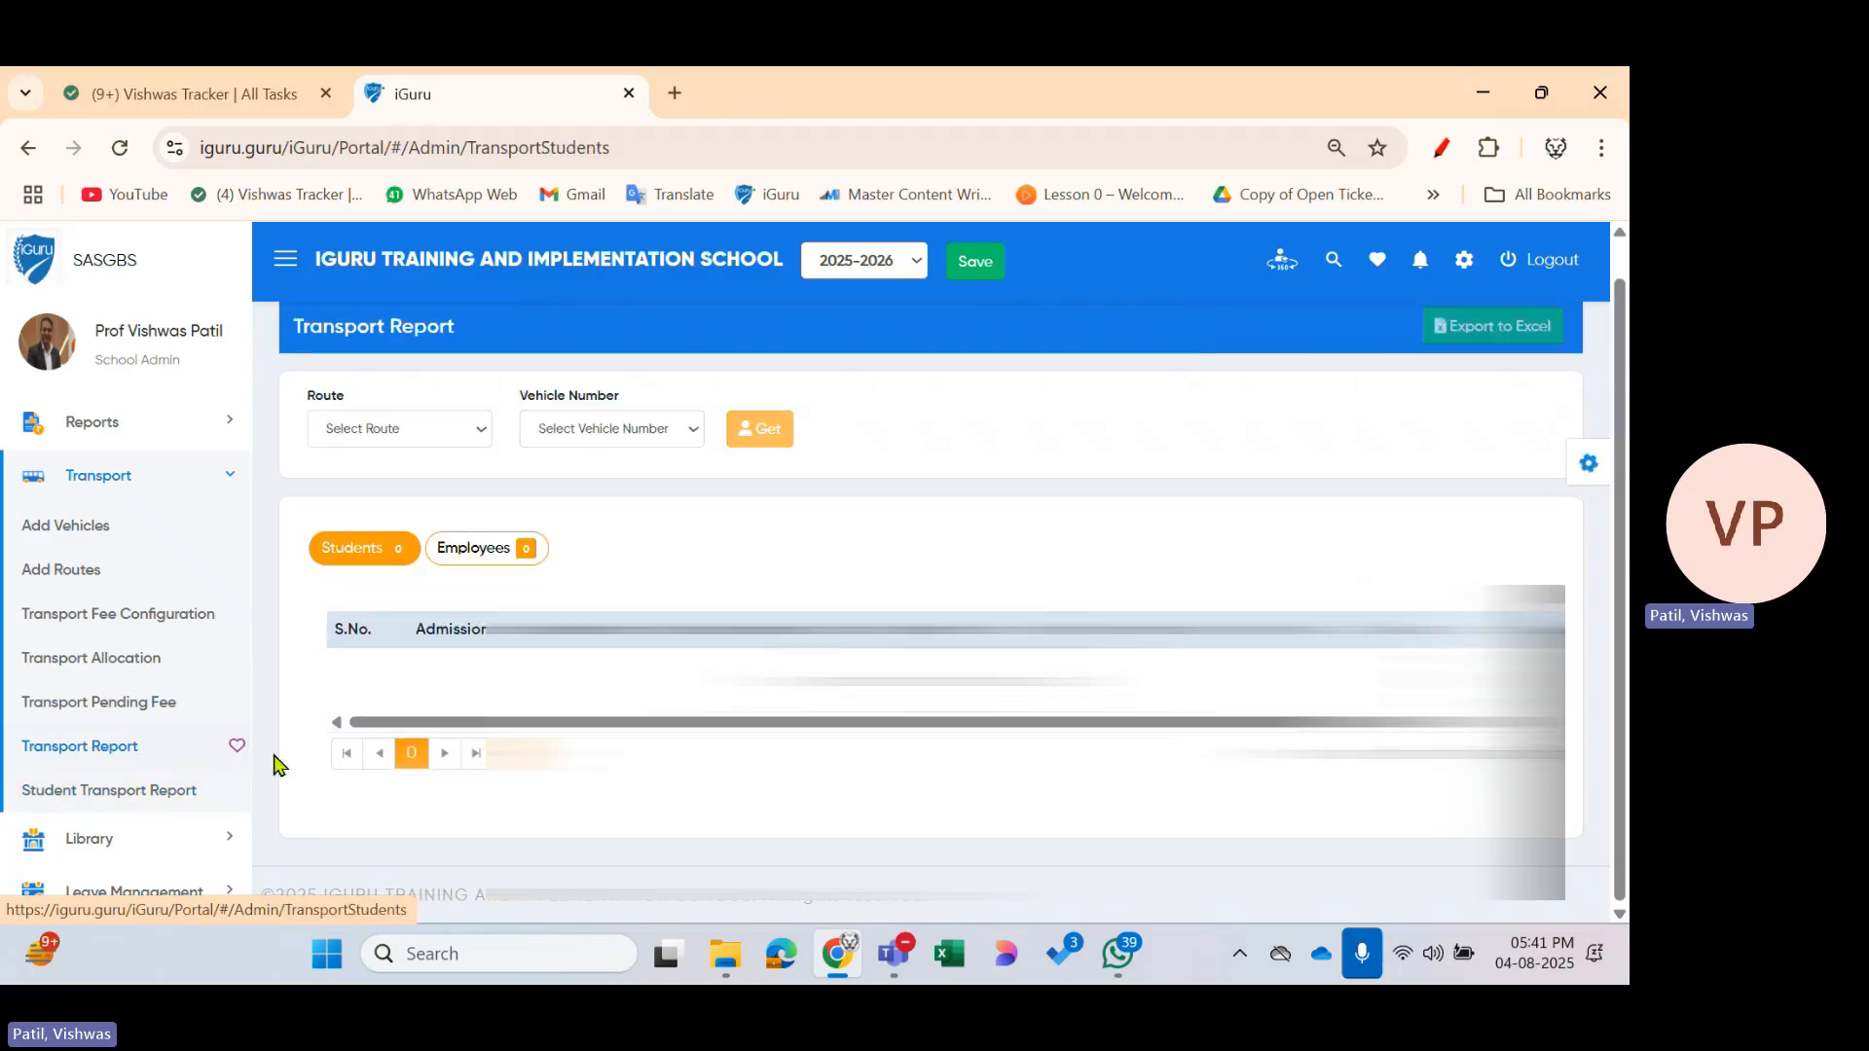
click(434, 429)
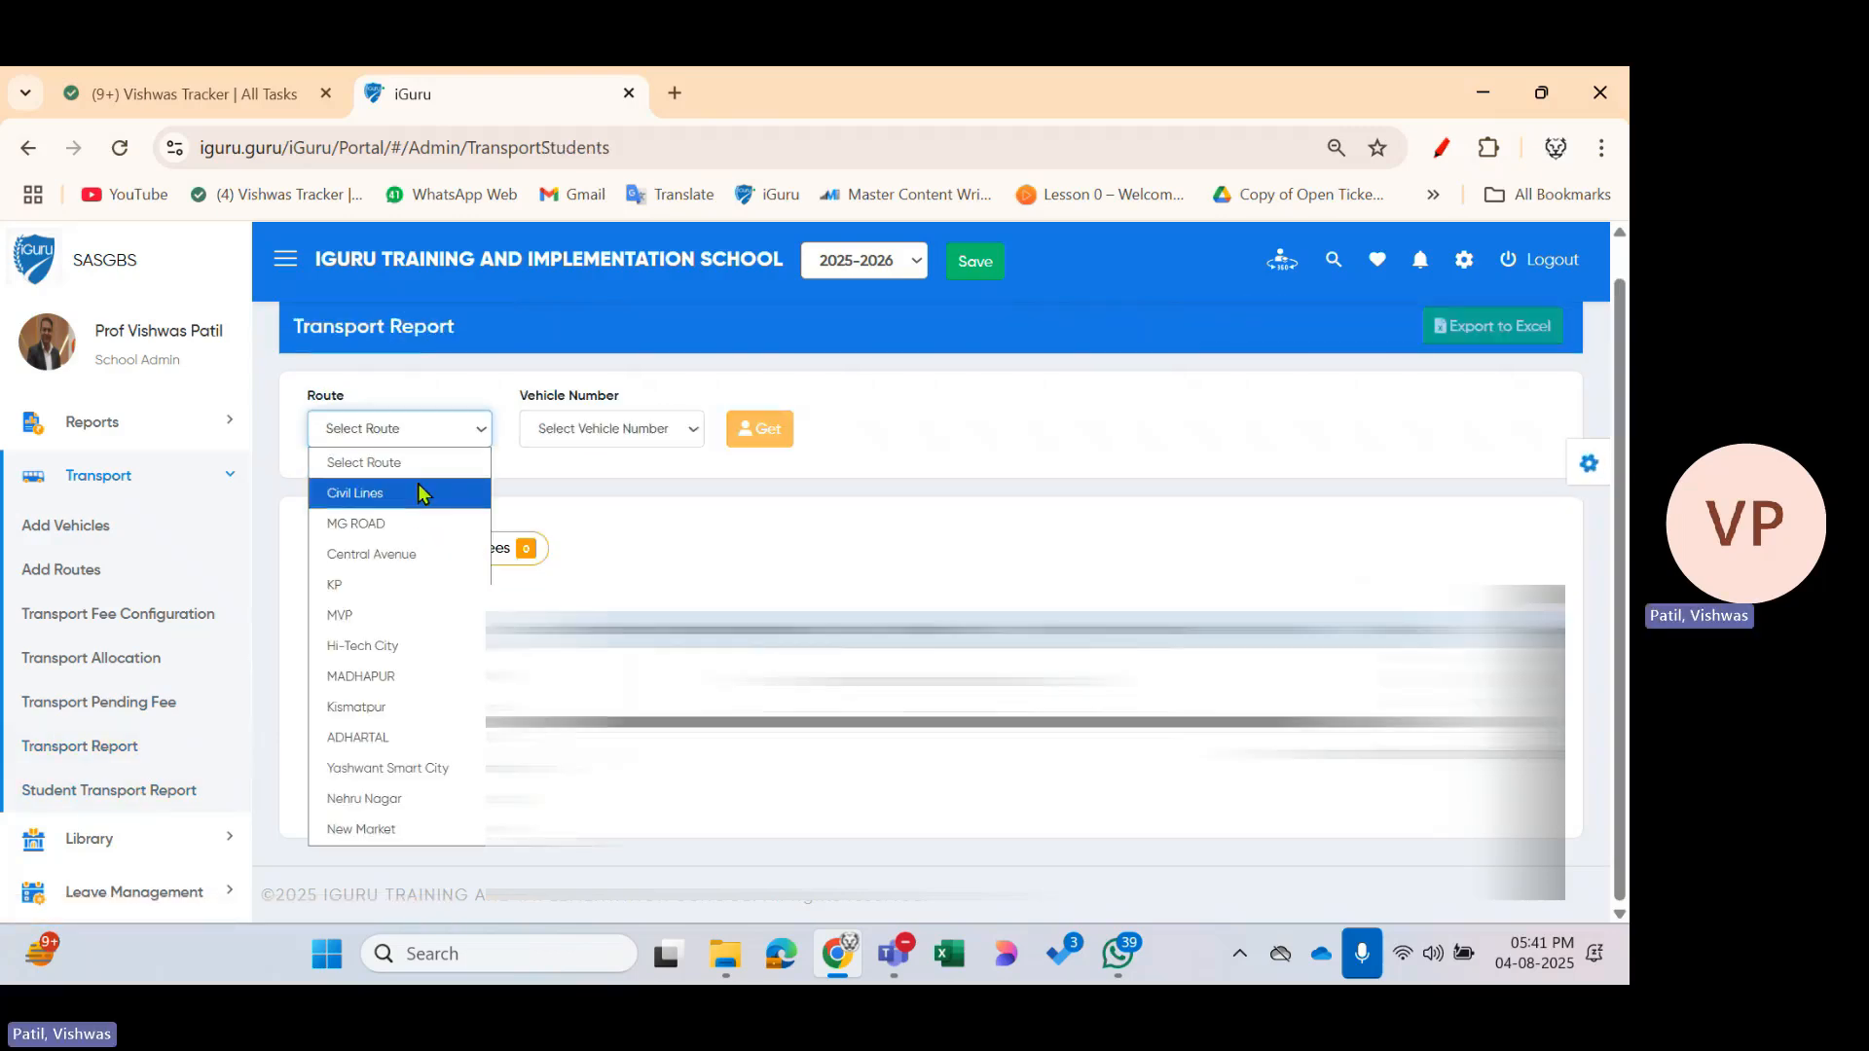
click(416, 494)
click(672, 432)
click(655, 501)
click(760, 433)
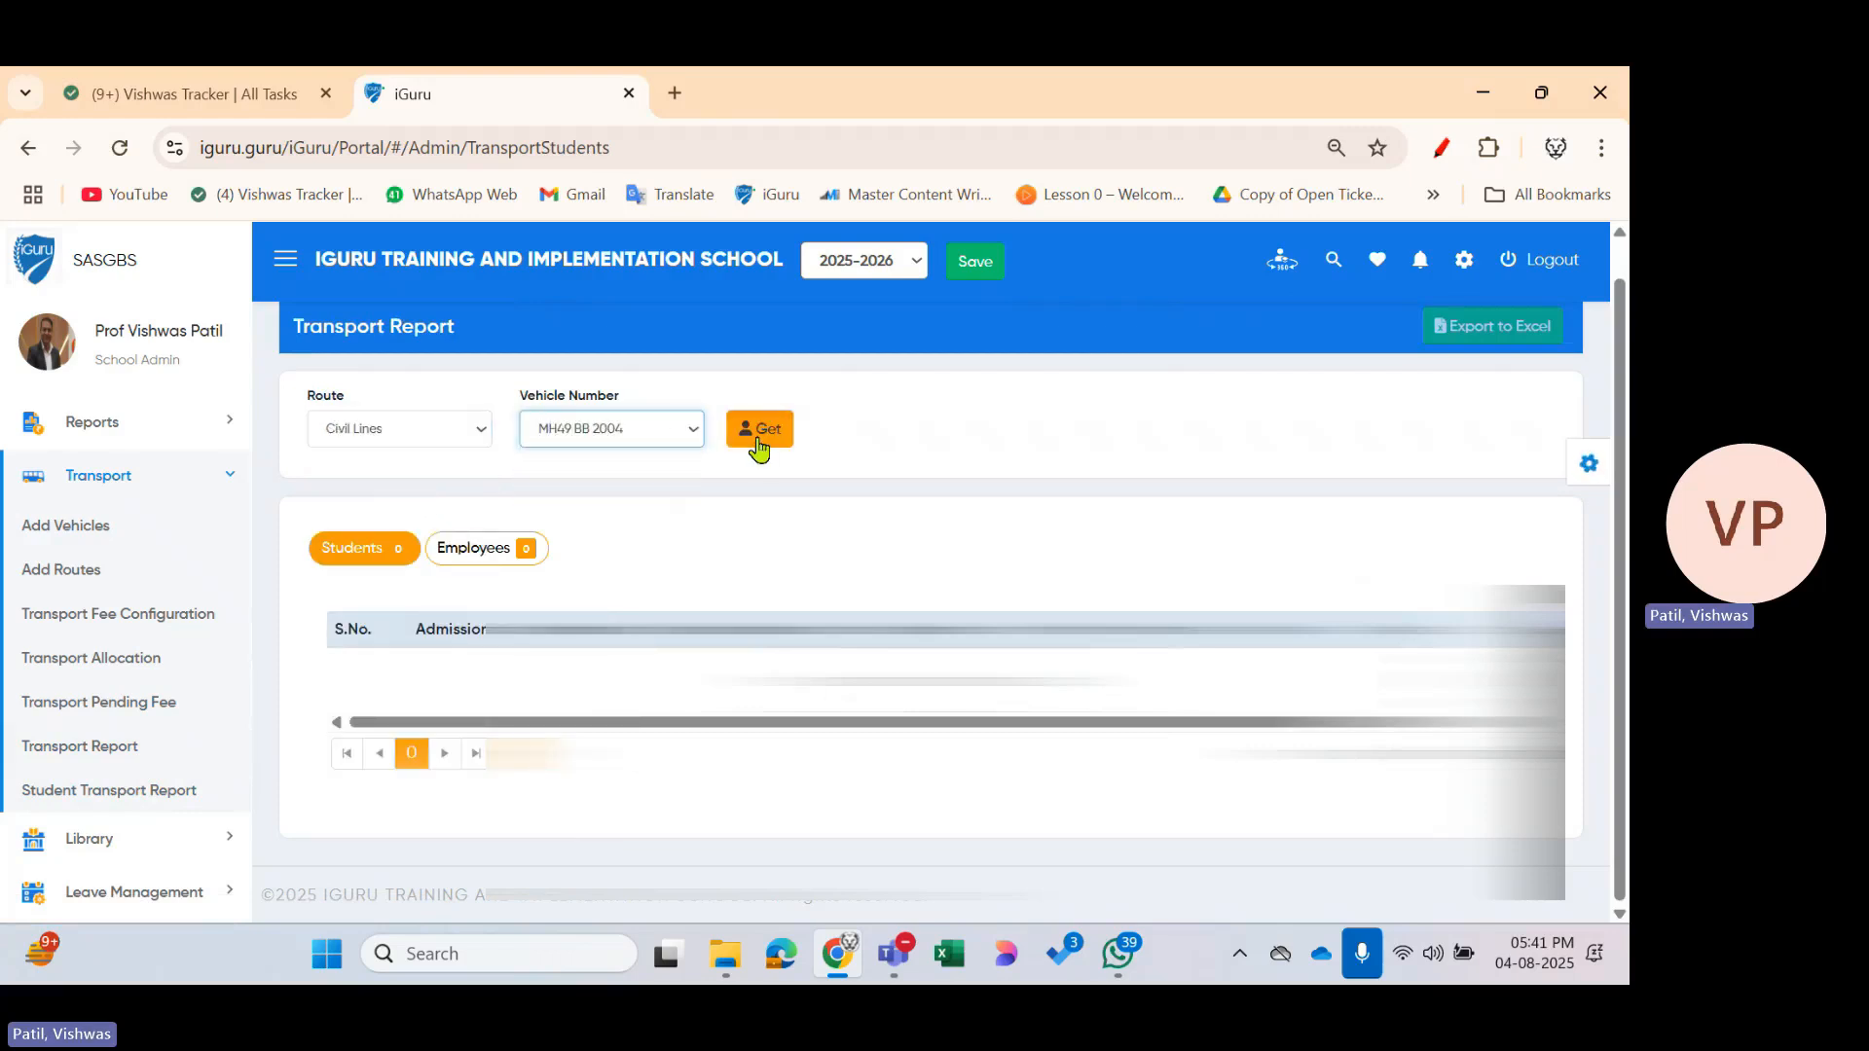
Review the driver details, passenger count and student list, including the Stage column, for the vehicle
scroll(604, 677, down, 4)
scroll(575, 662, up, 2)
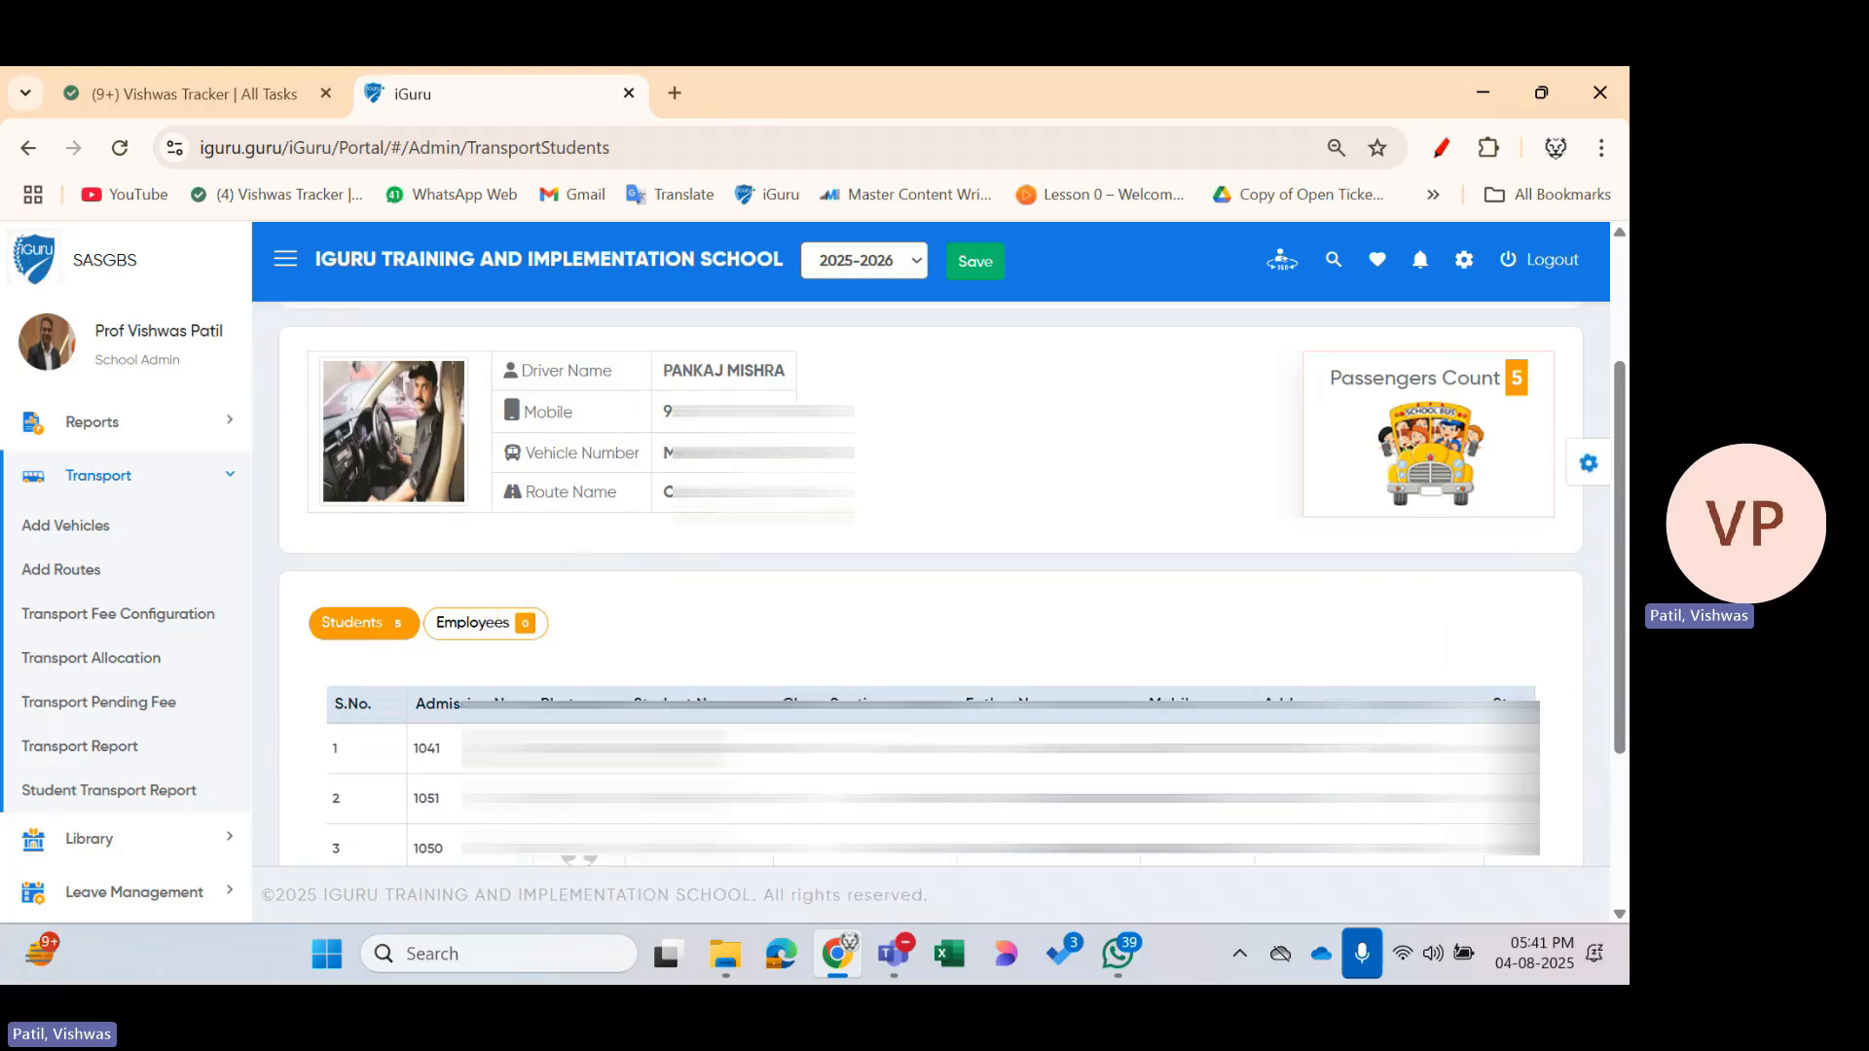
scroll(865, 582, down, 3)
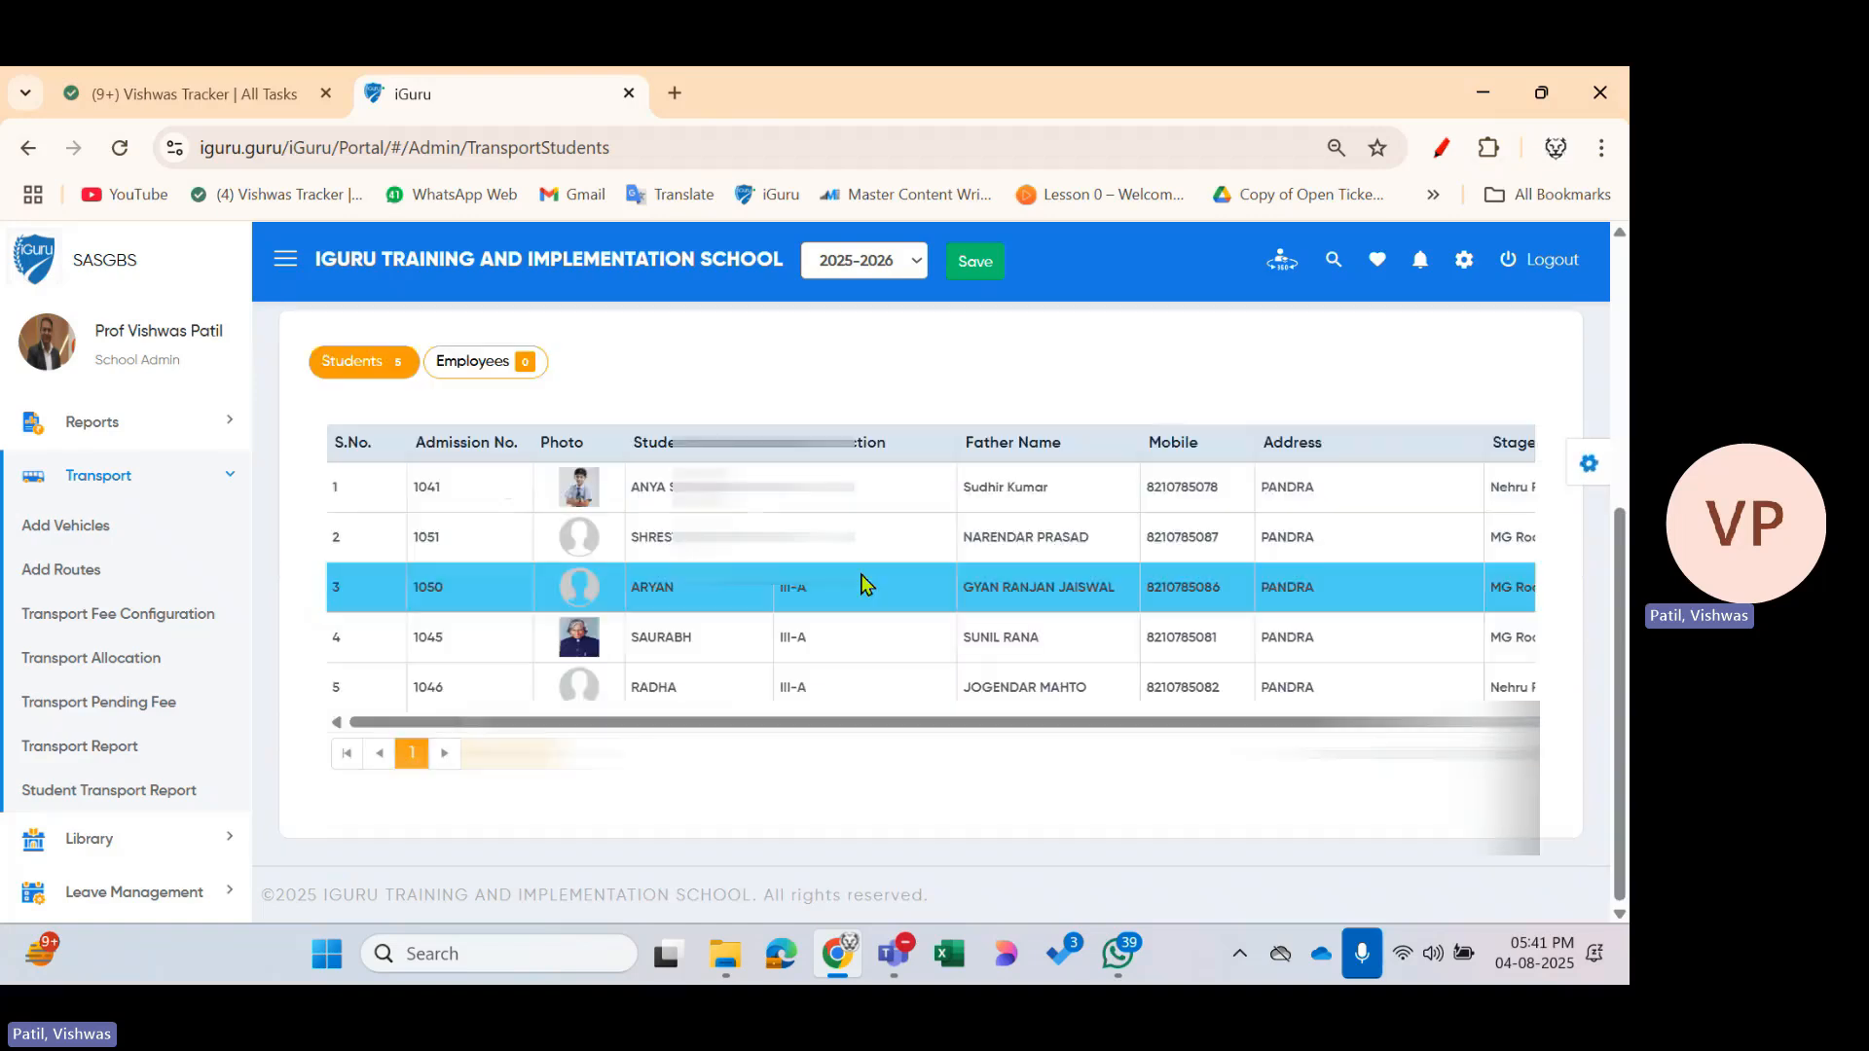
scroll(865, 582, up, 2)
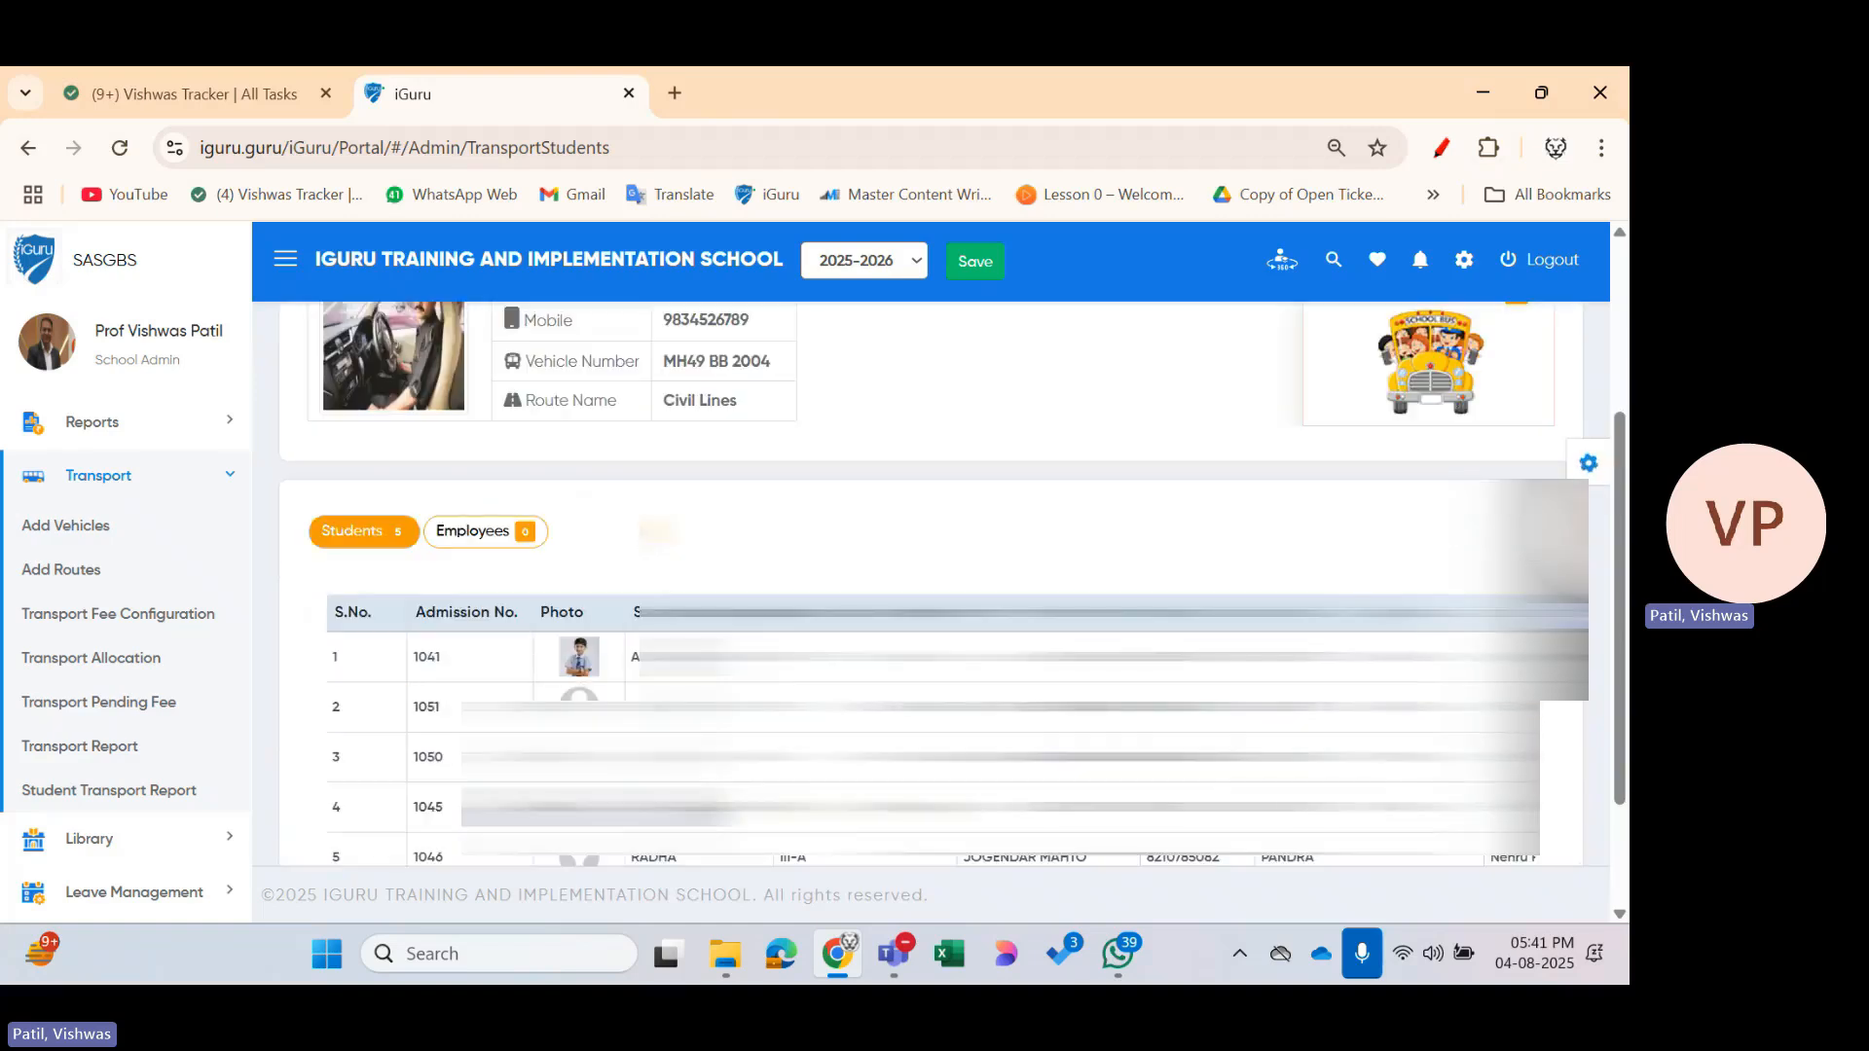
scroll(864, 582, up, 3)
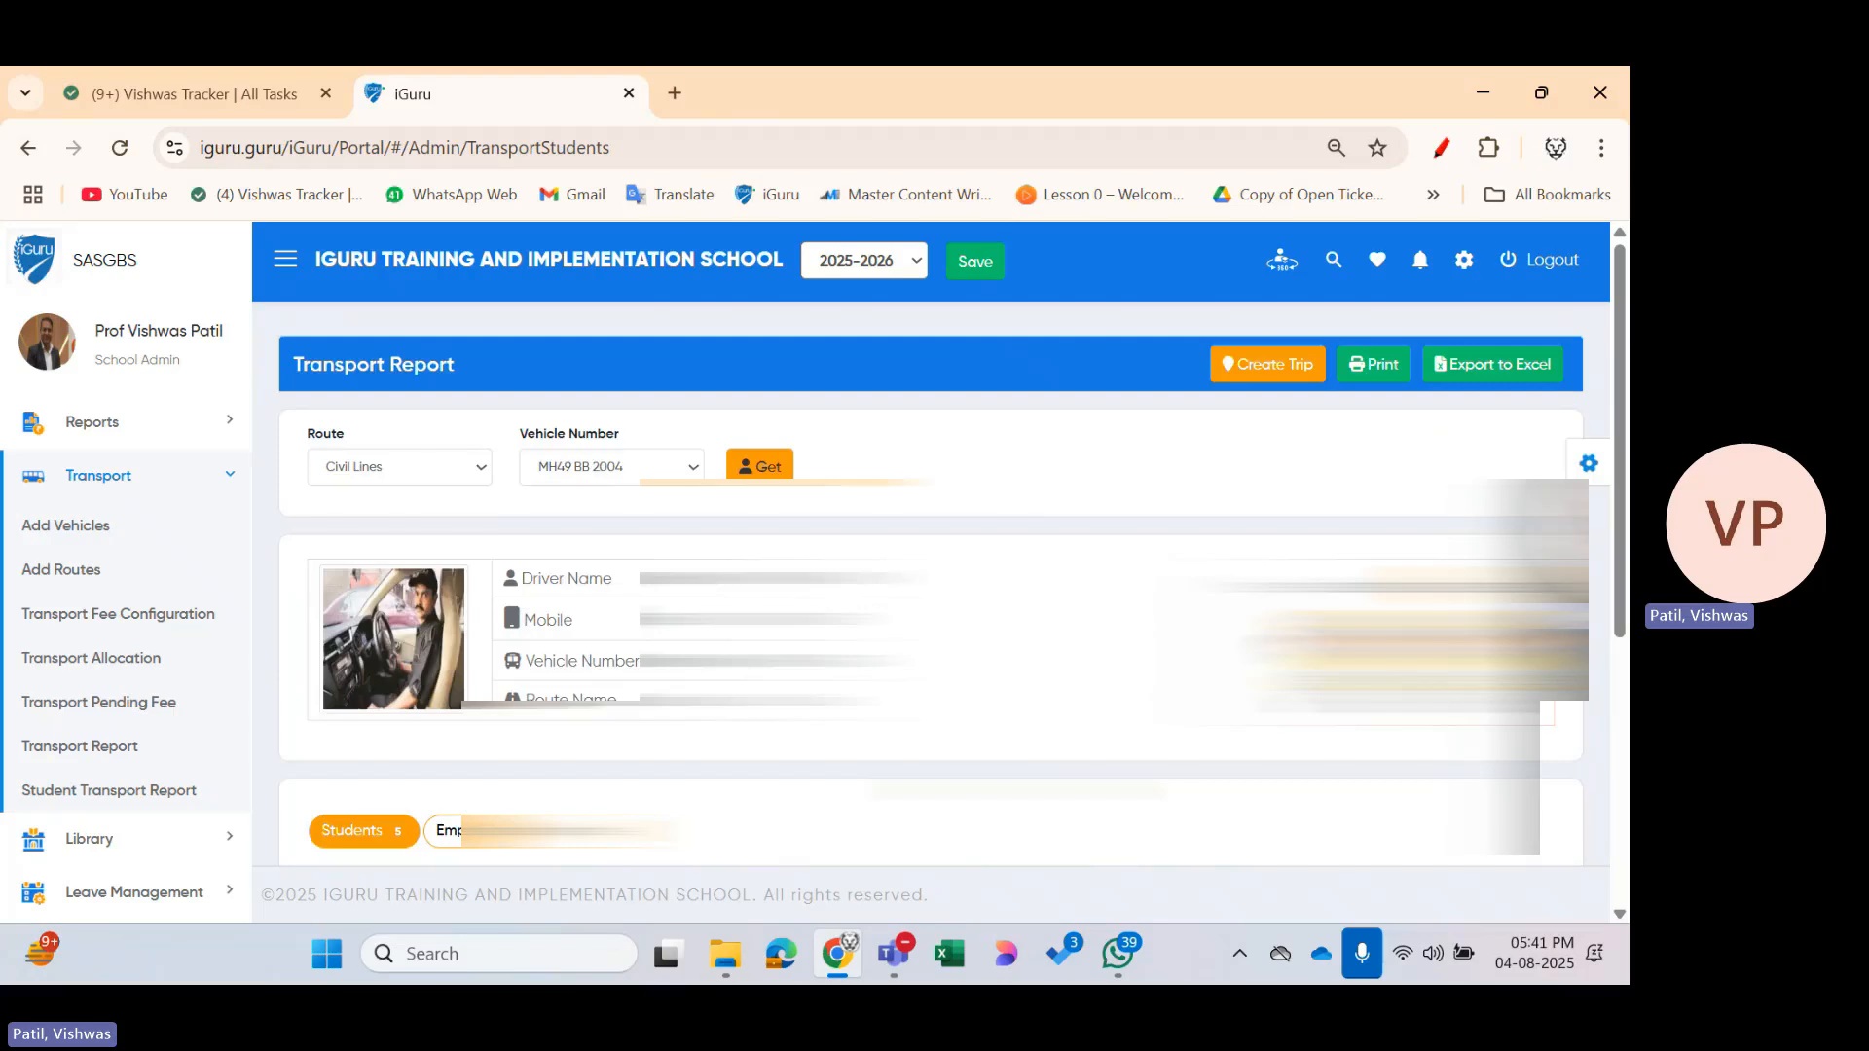
scroll(865, 582, down, 5)
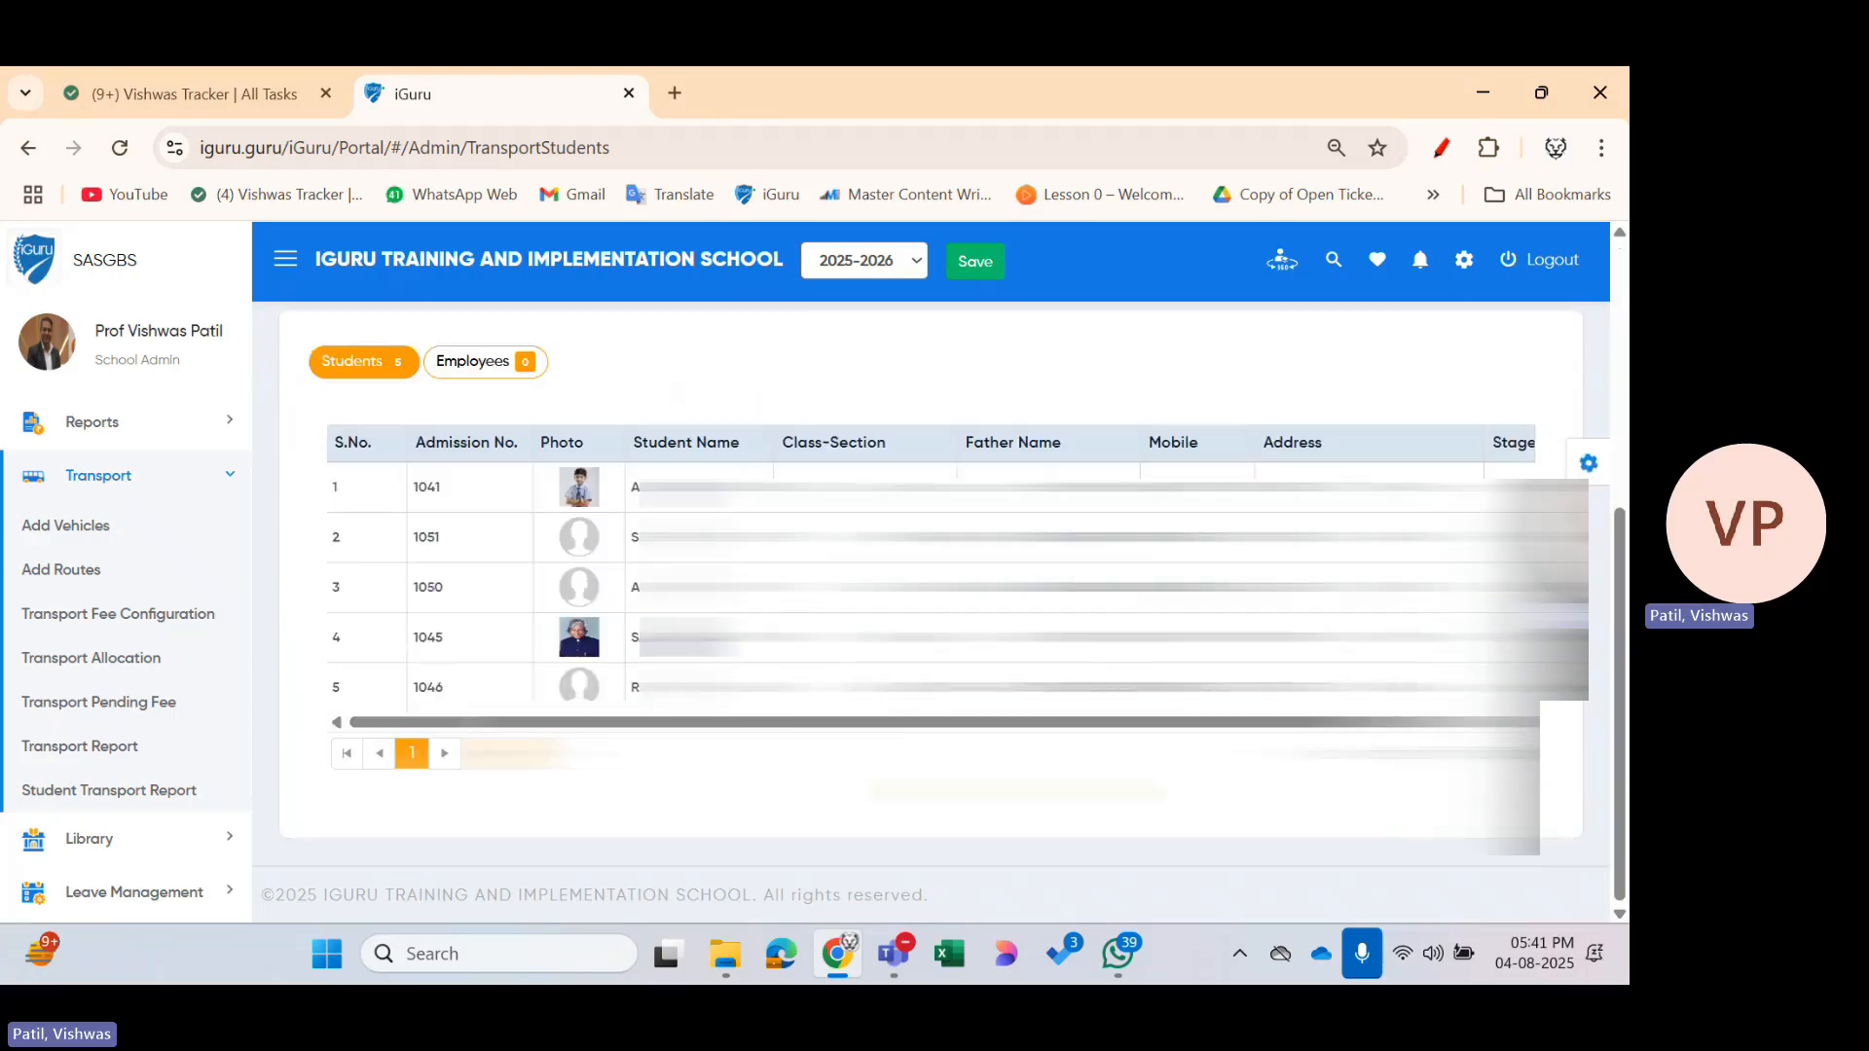
scroll(934, 682, right, 1)
scroll(935, 682, up, 3)
scroll(934, 682, down, 3)
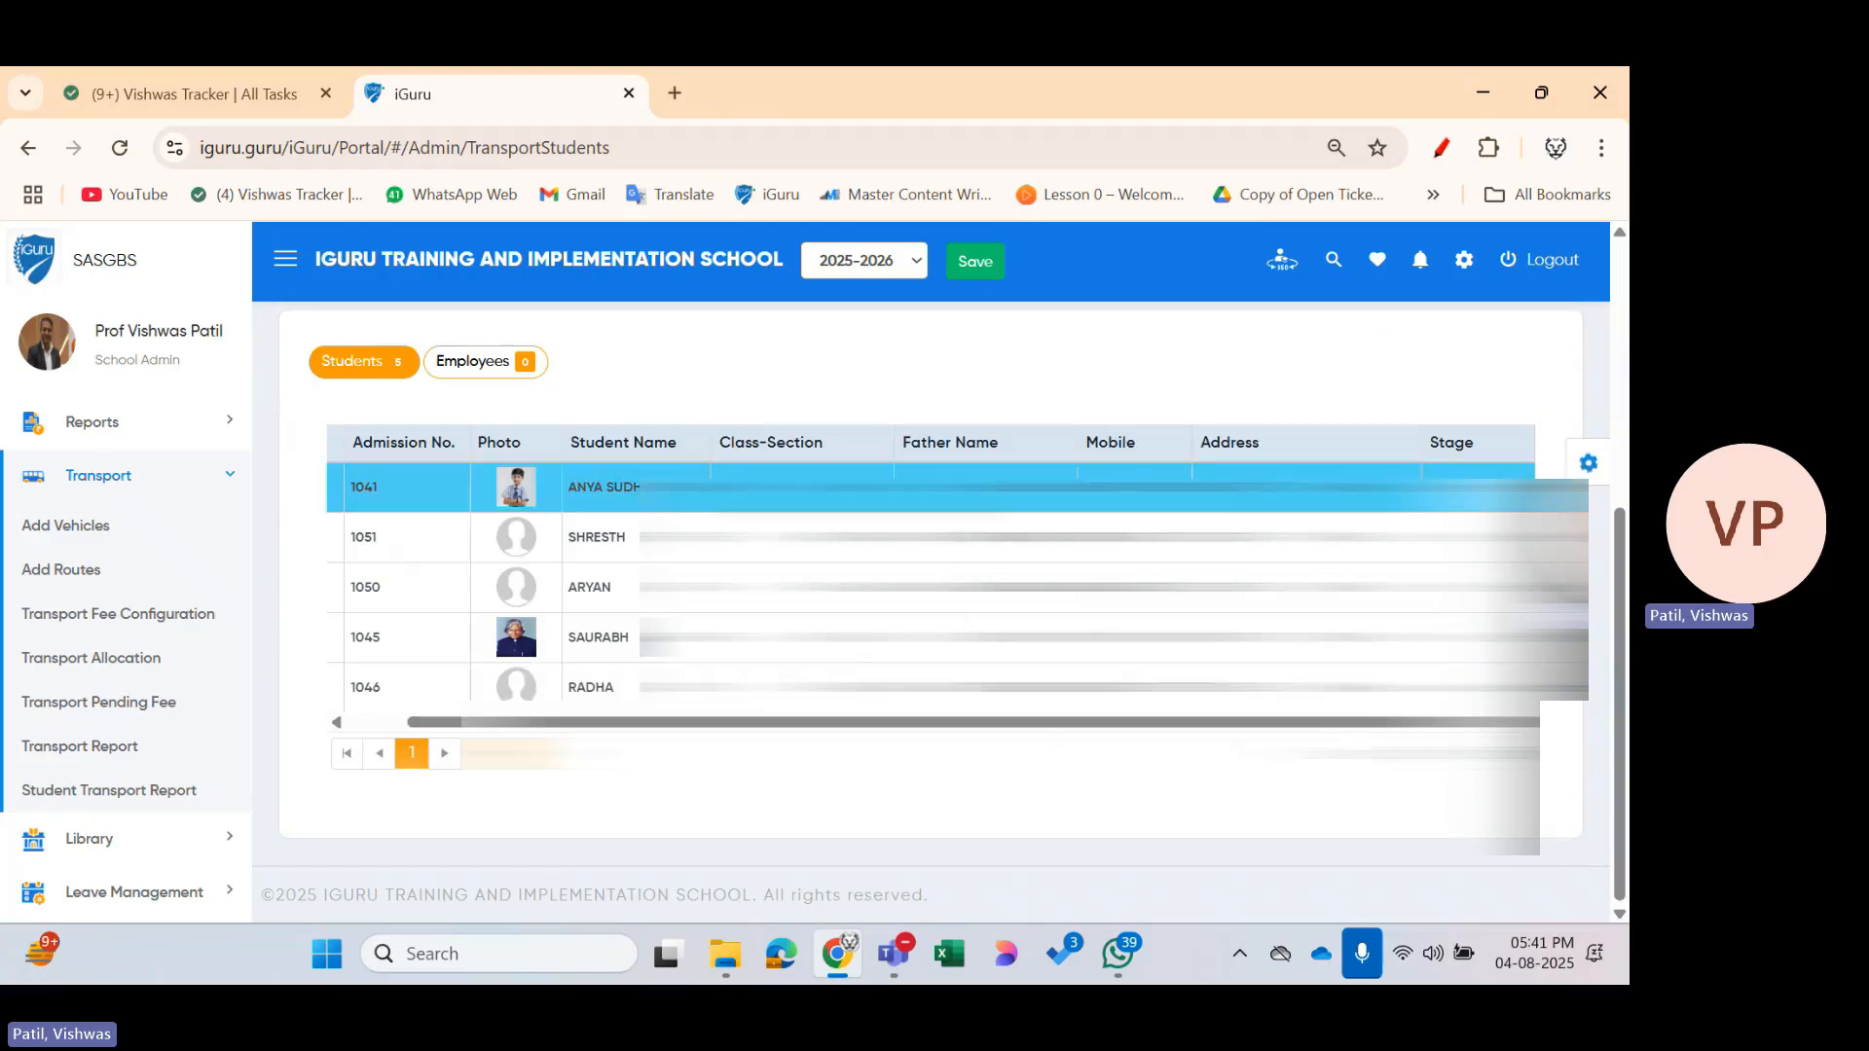
Check the vehicle's employee passenger list and return to its student list
scroll(1451, 474, up, 3)
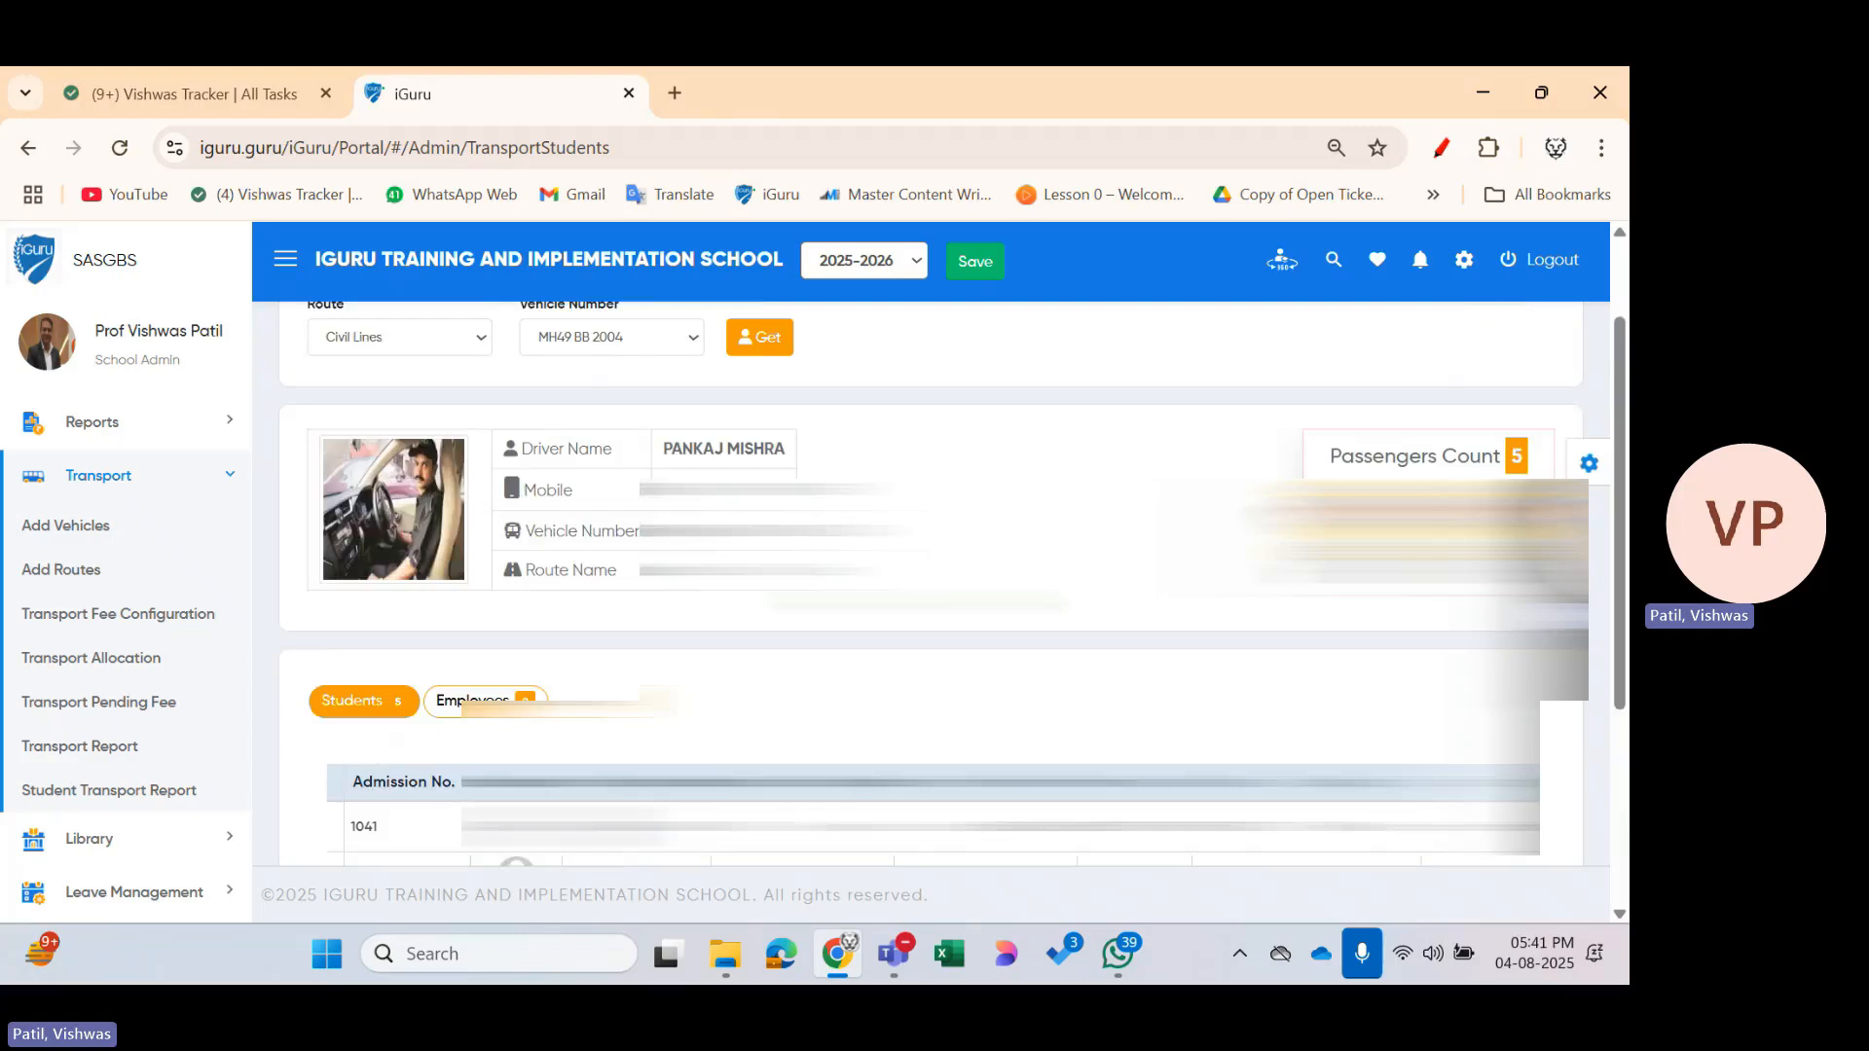
scroll(472, 553, down, 2)
click(472, 545)
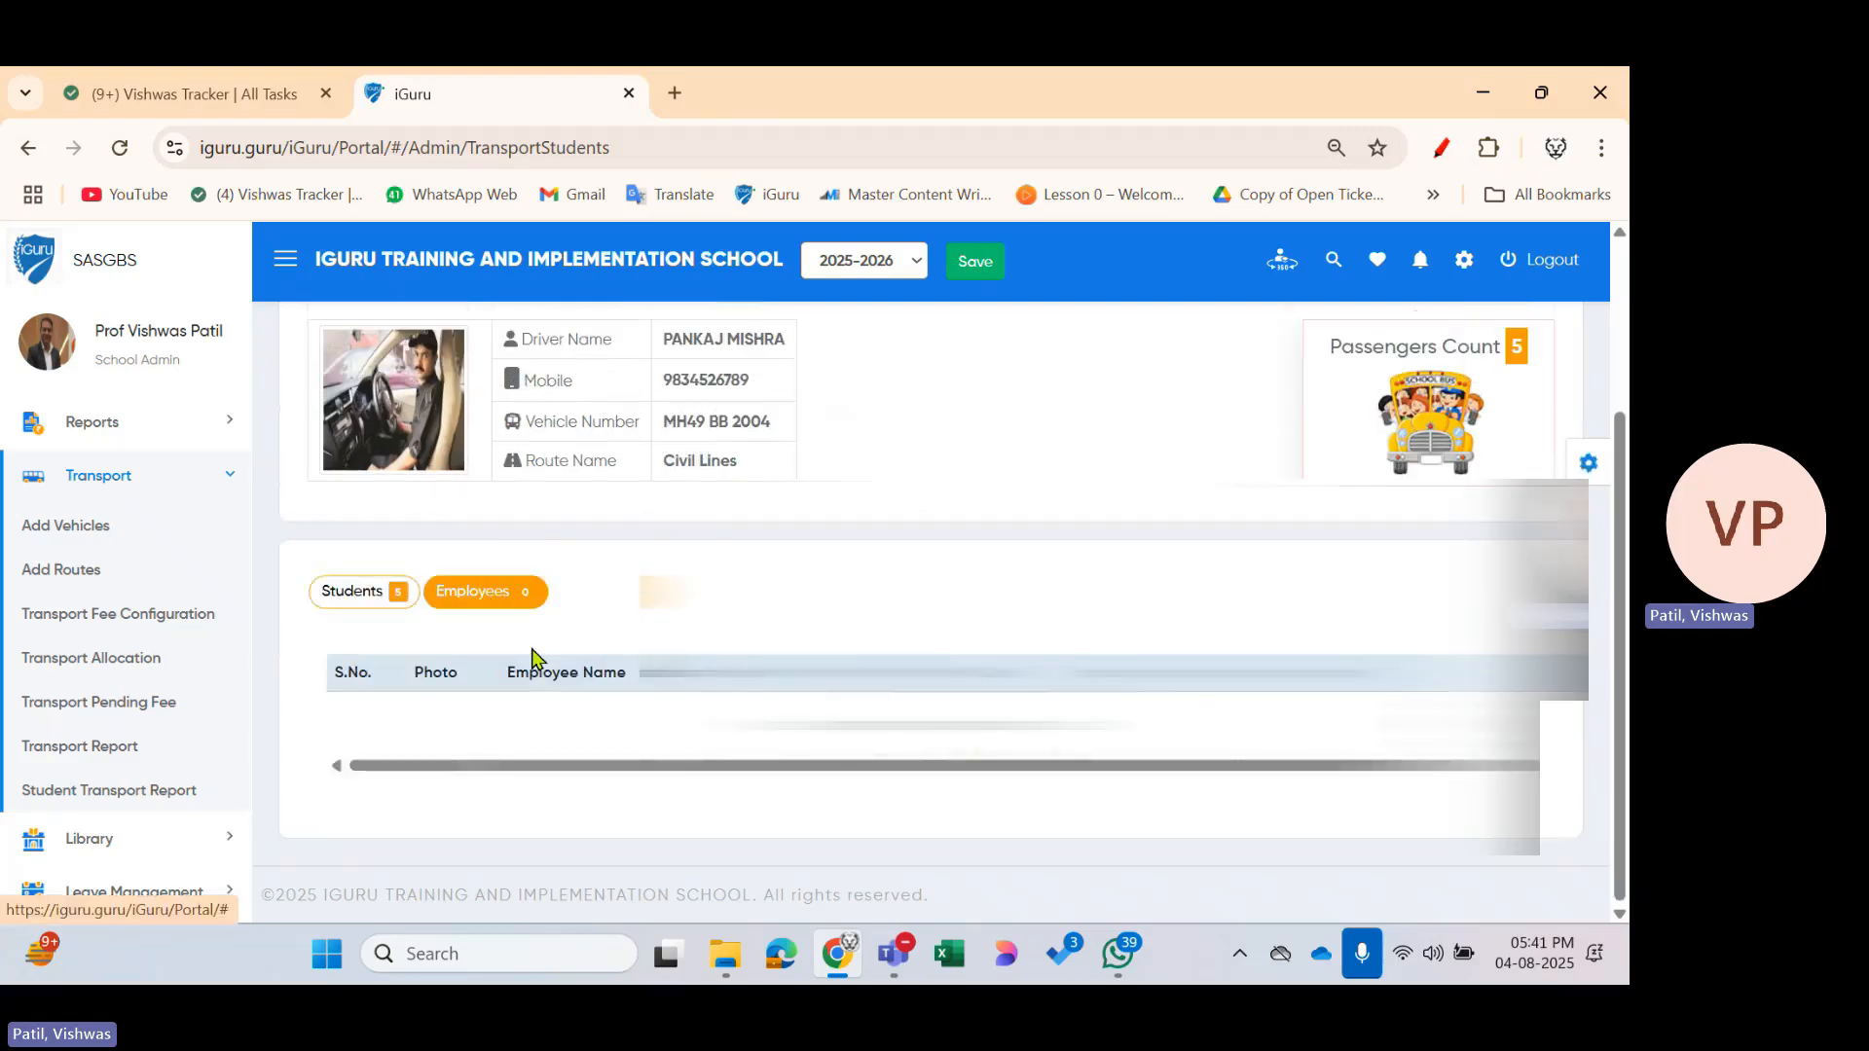
click(360, 600)
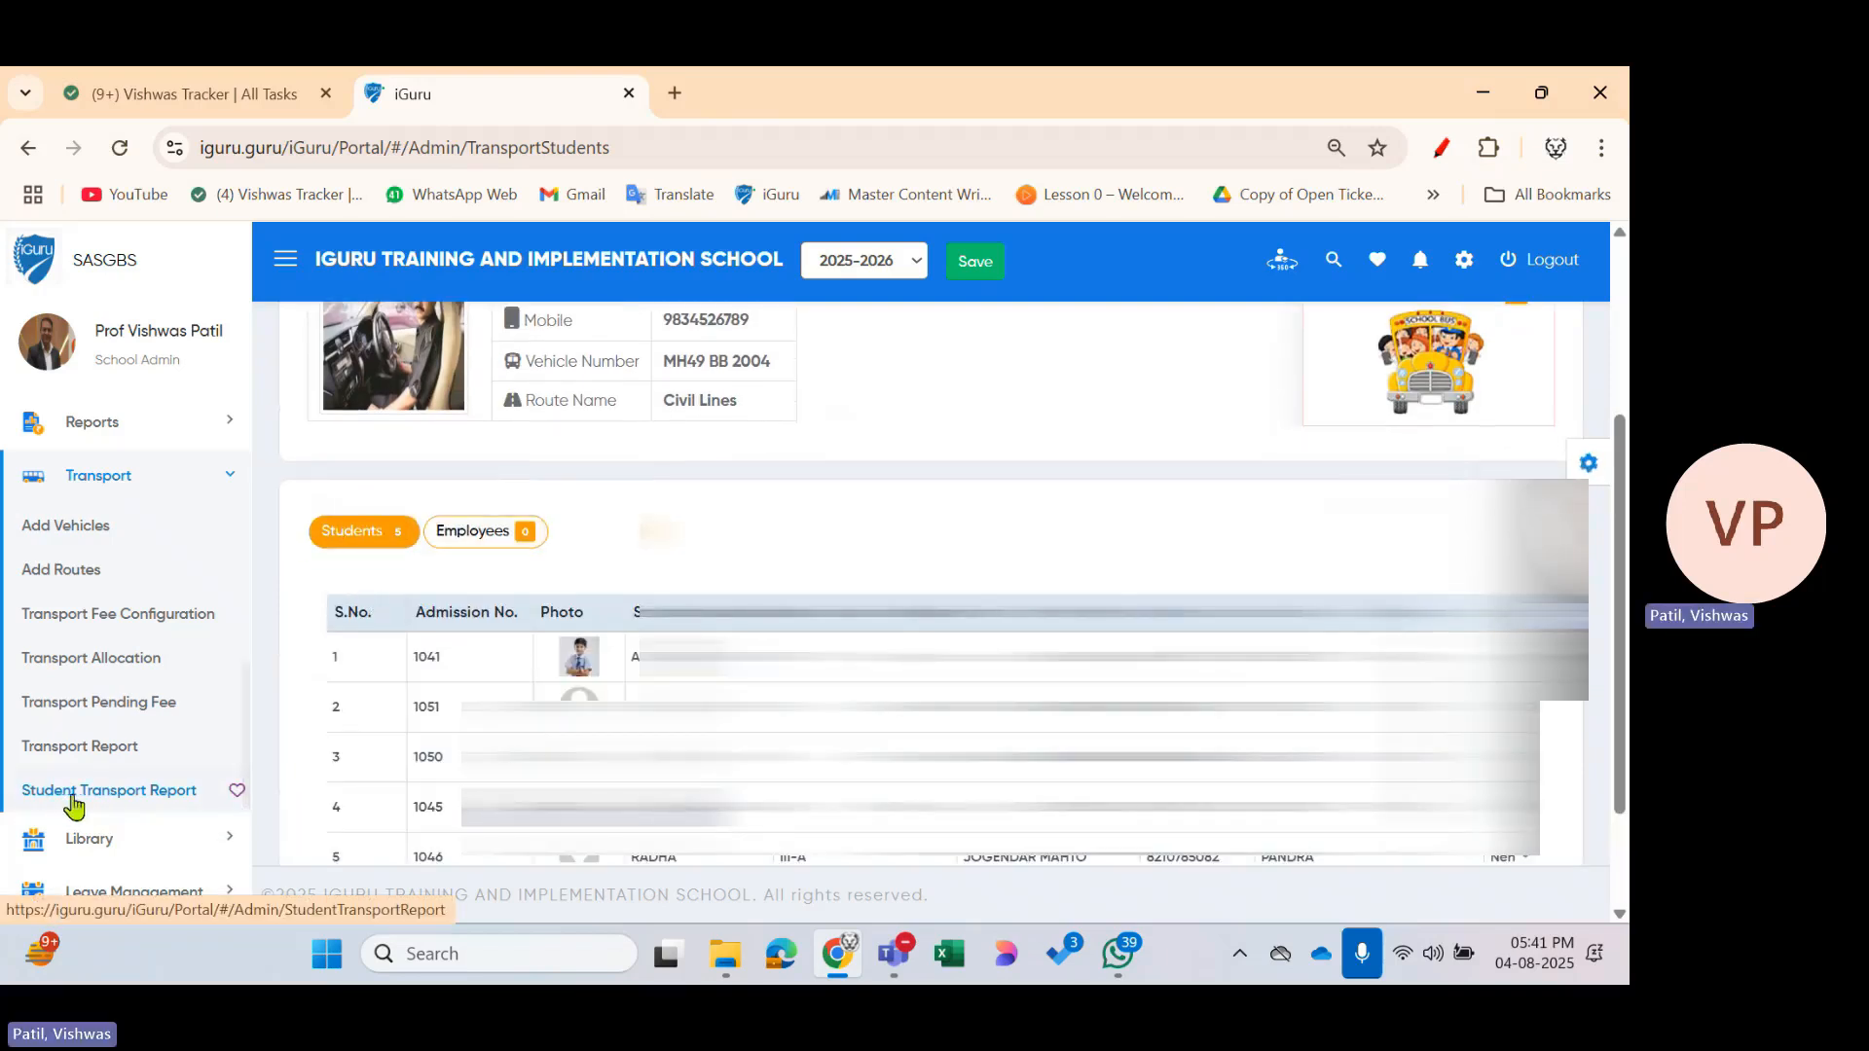
Open the Student Transport Report and choose class II with section II-A
click(109, 804)
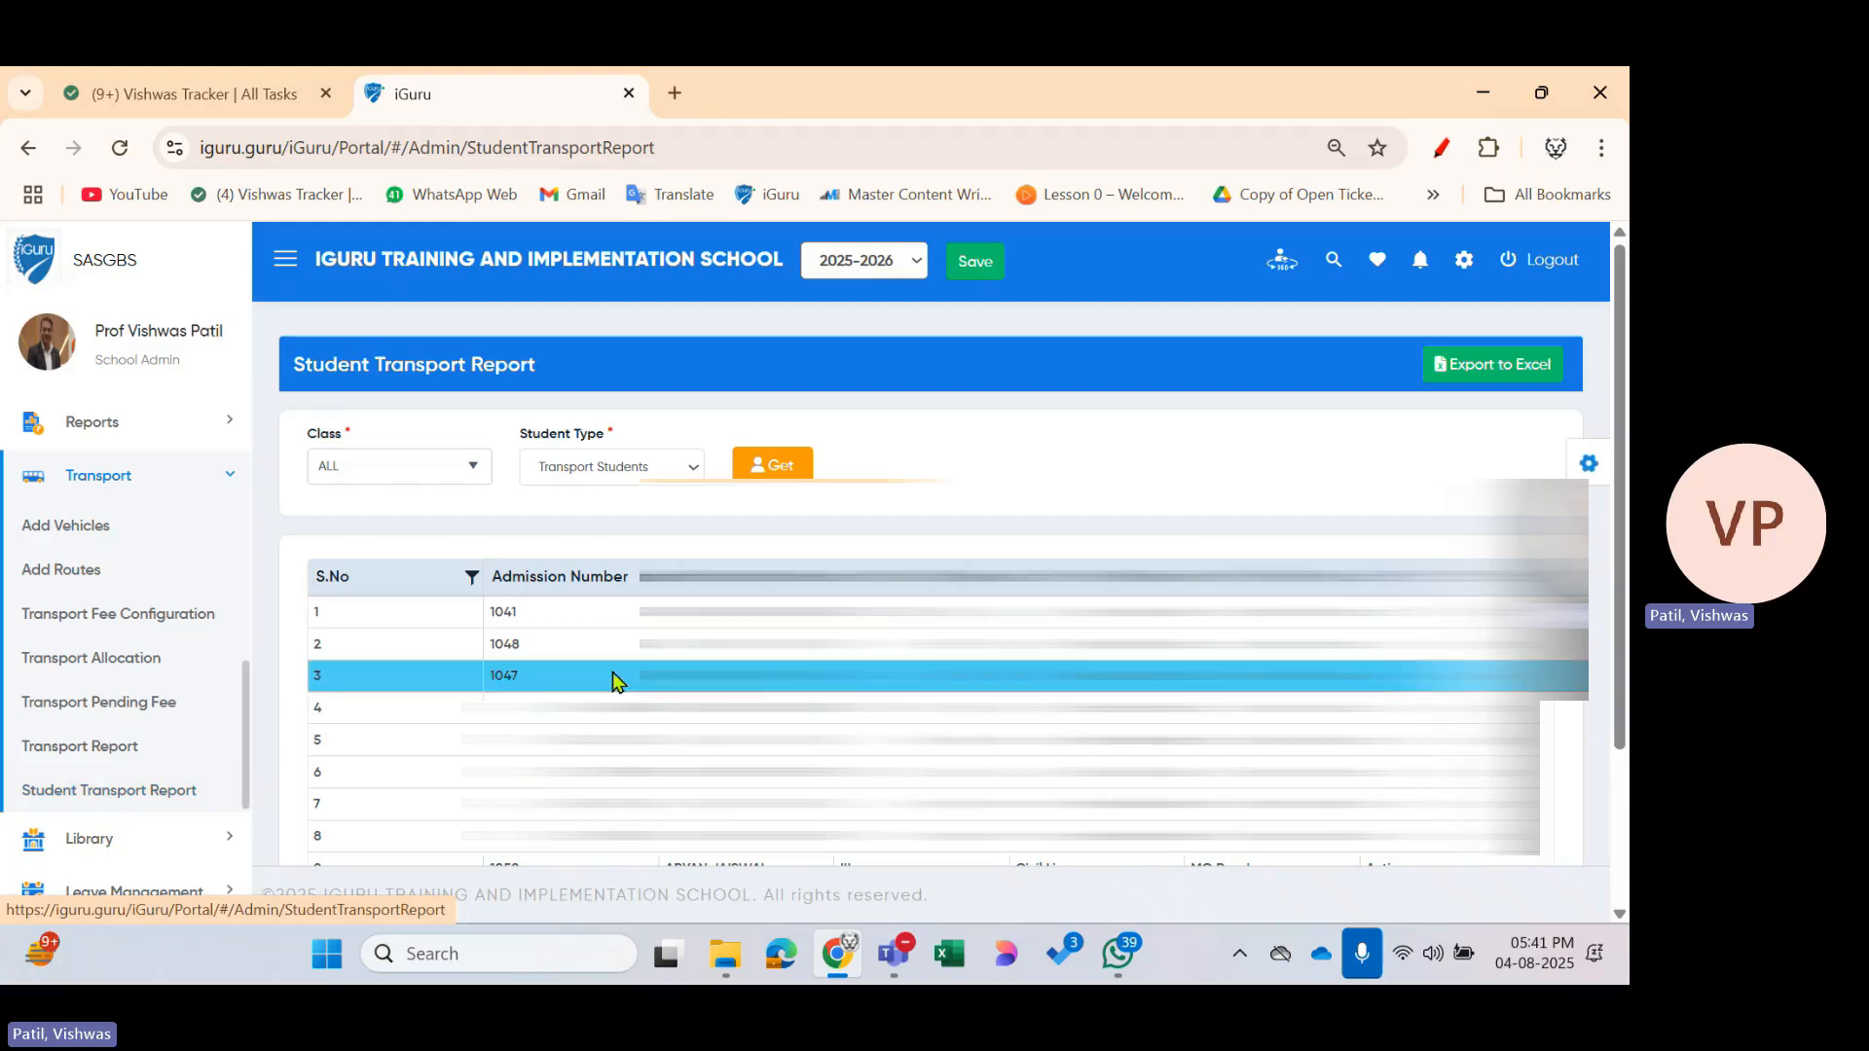
click(466, 479)
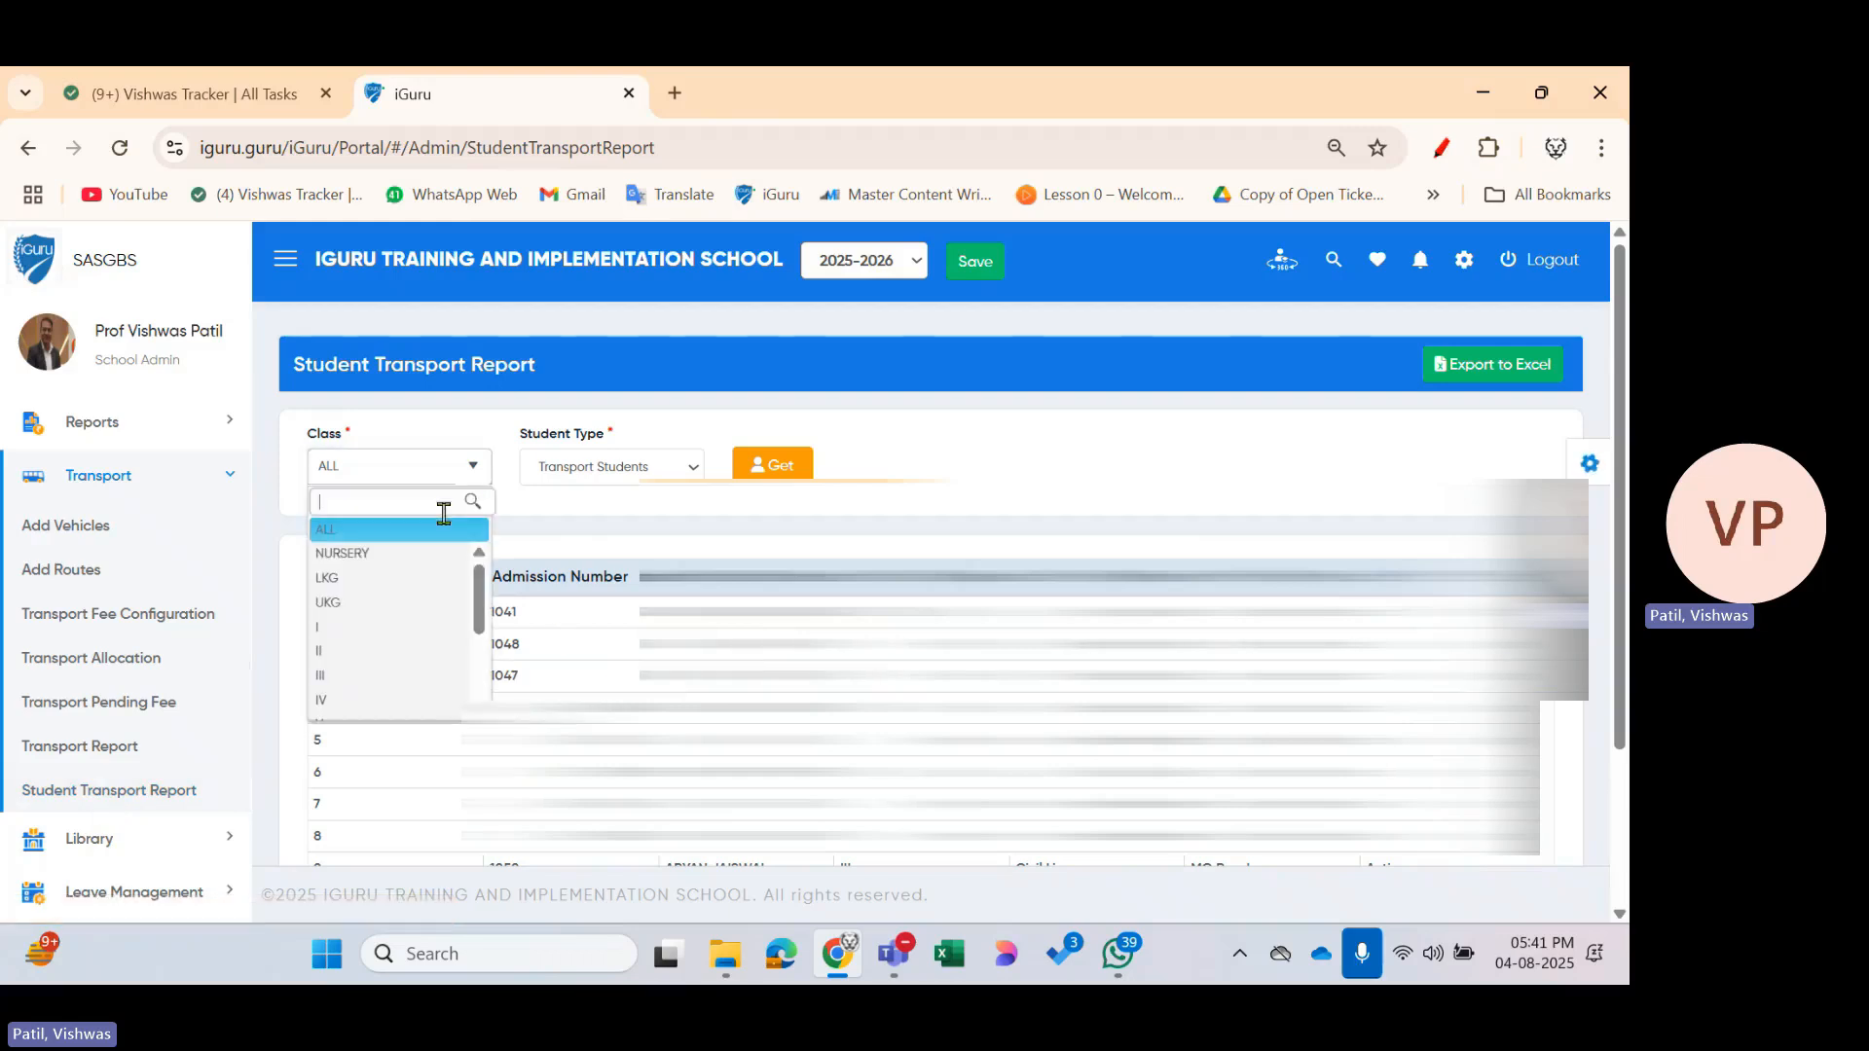
click(406, 670)
click(614, 480)
click(592, 544)
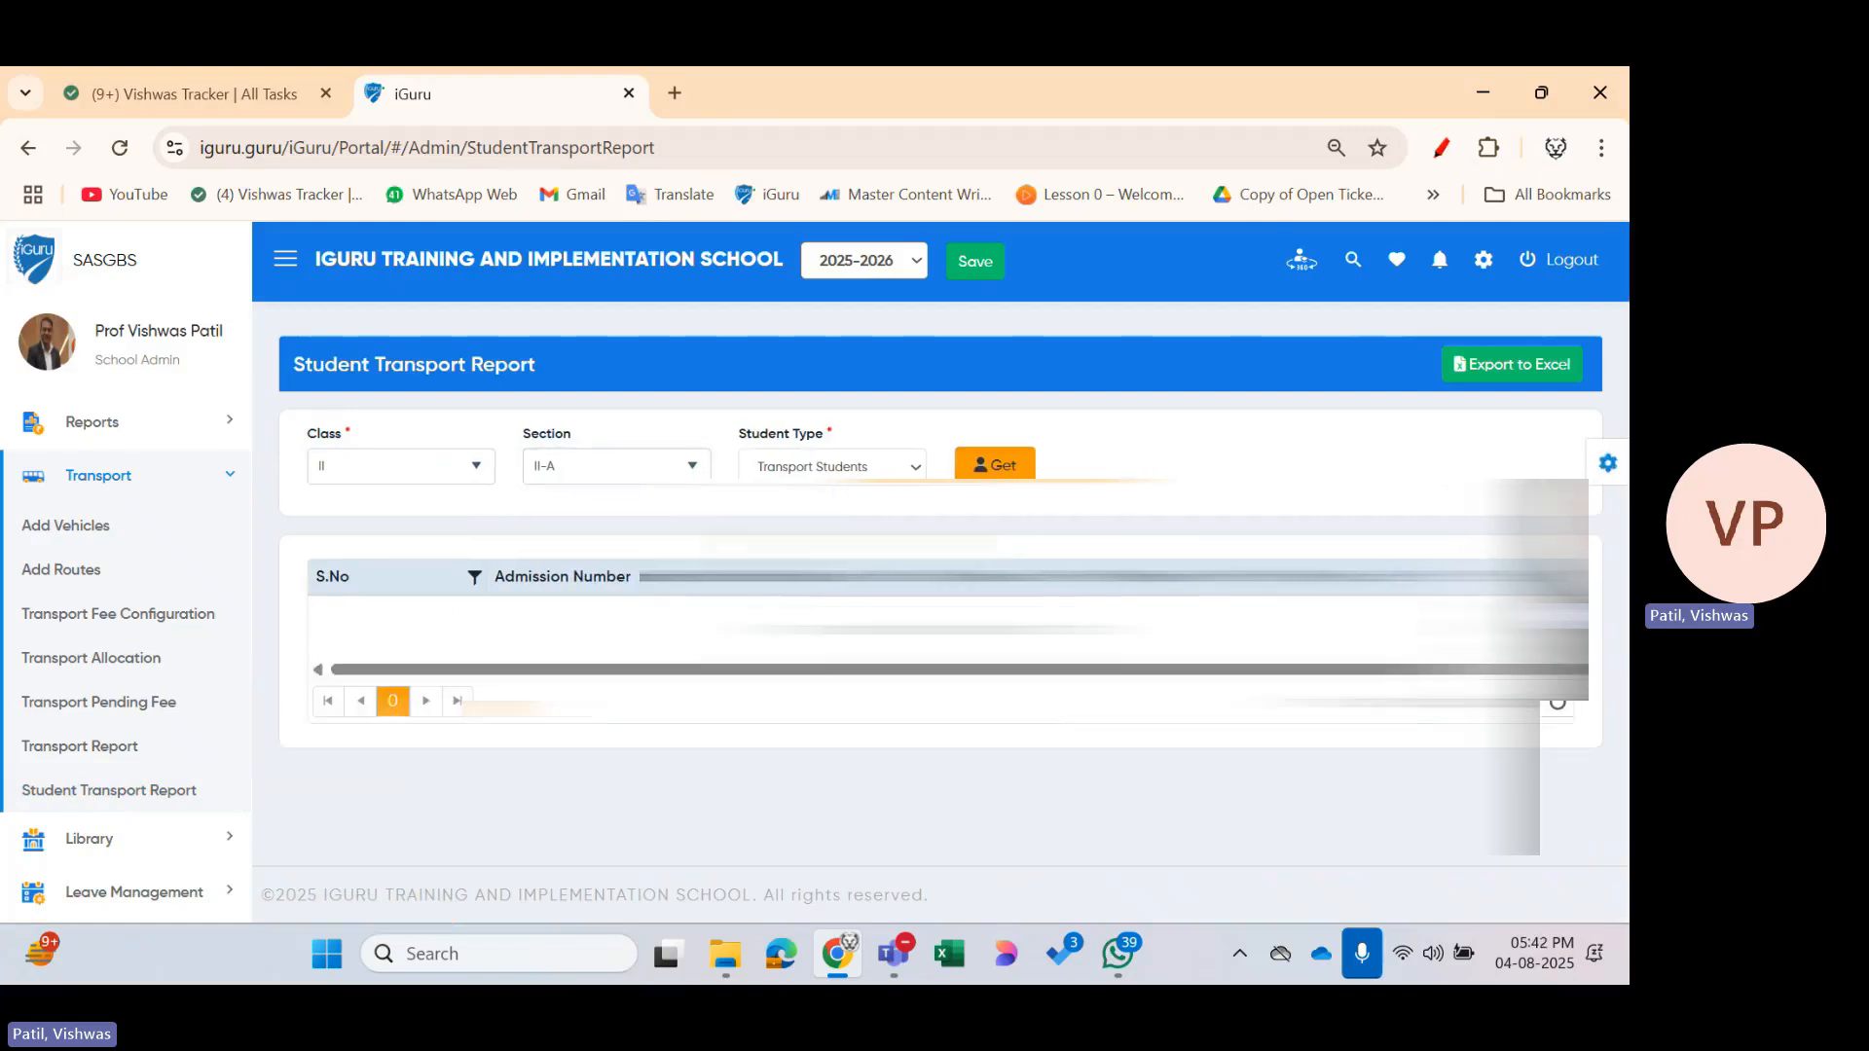
Change the filter to class III, section III-A, load its transport students and look through the list
click(437, 481)
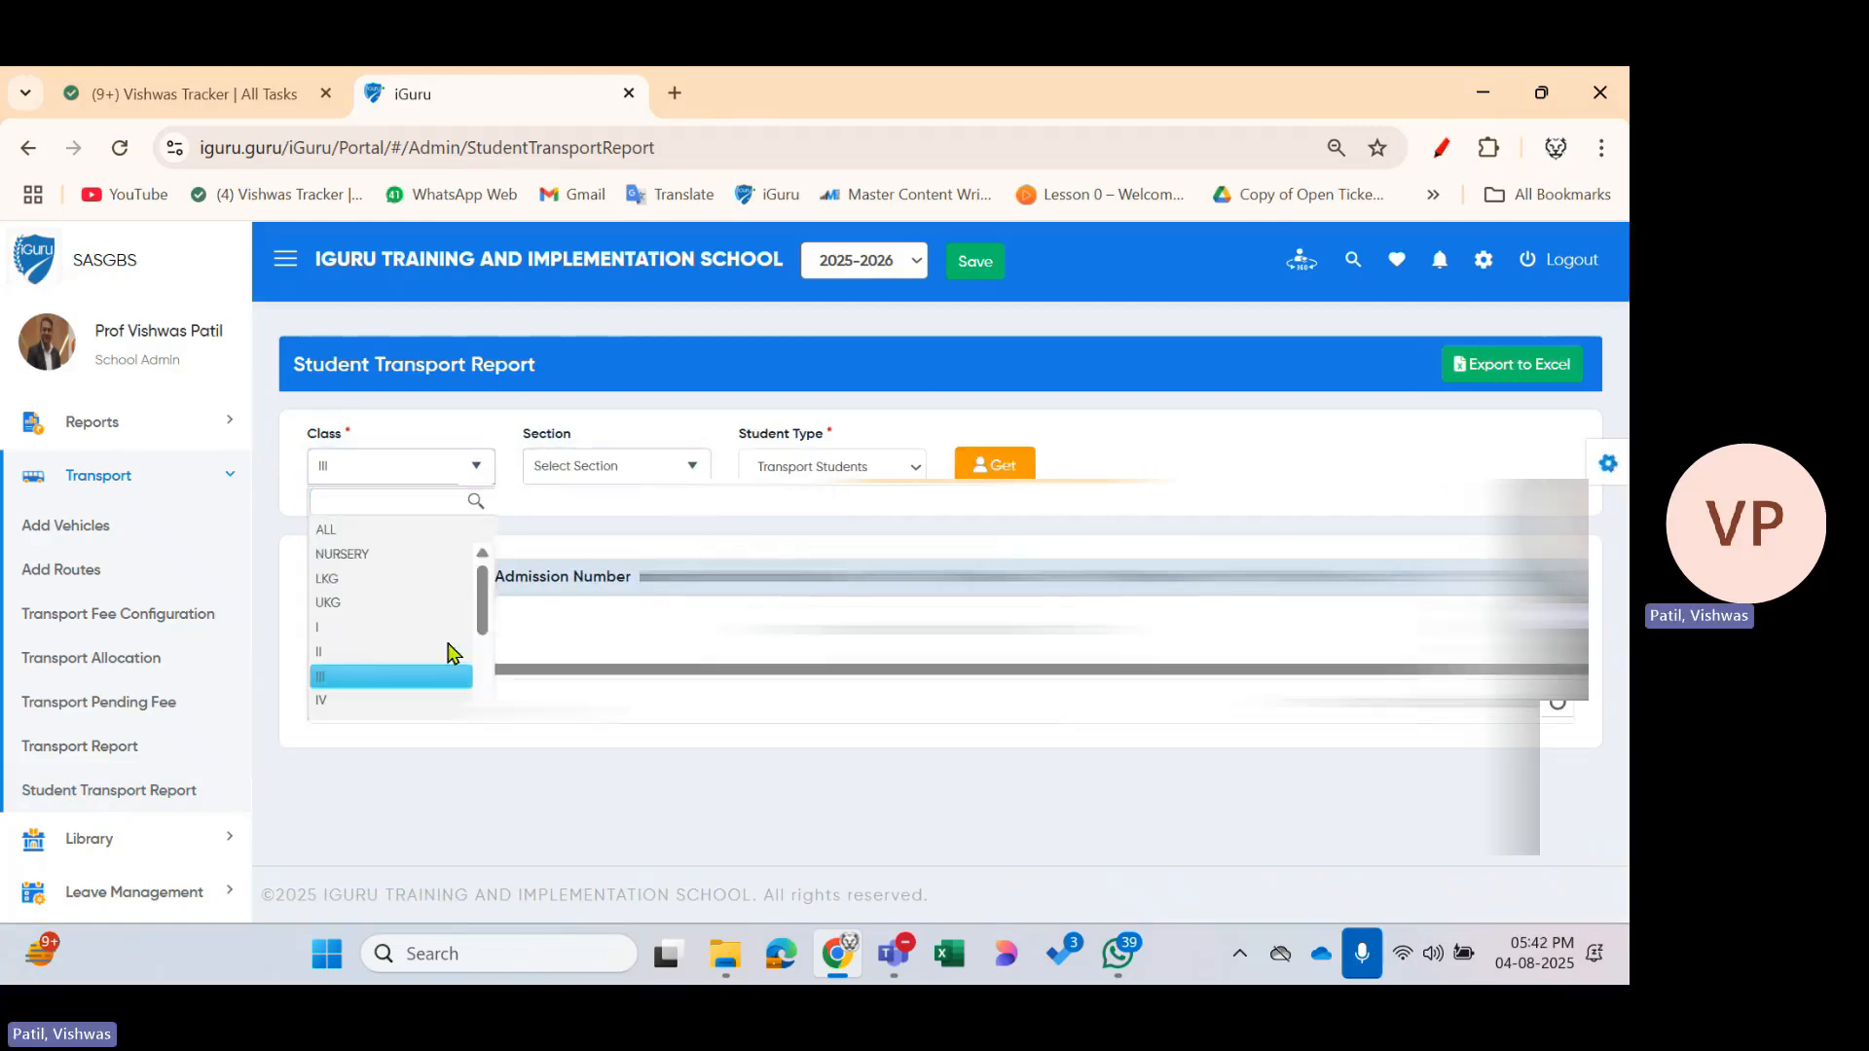
click(449, 654)
click(616, 470)
click(605, 565)
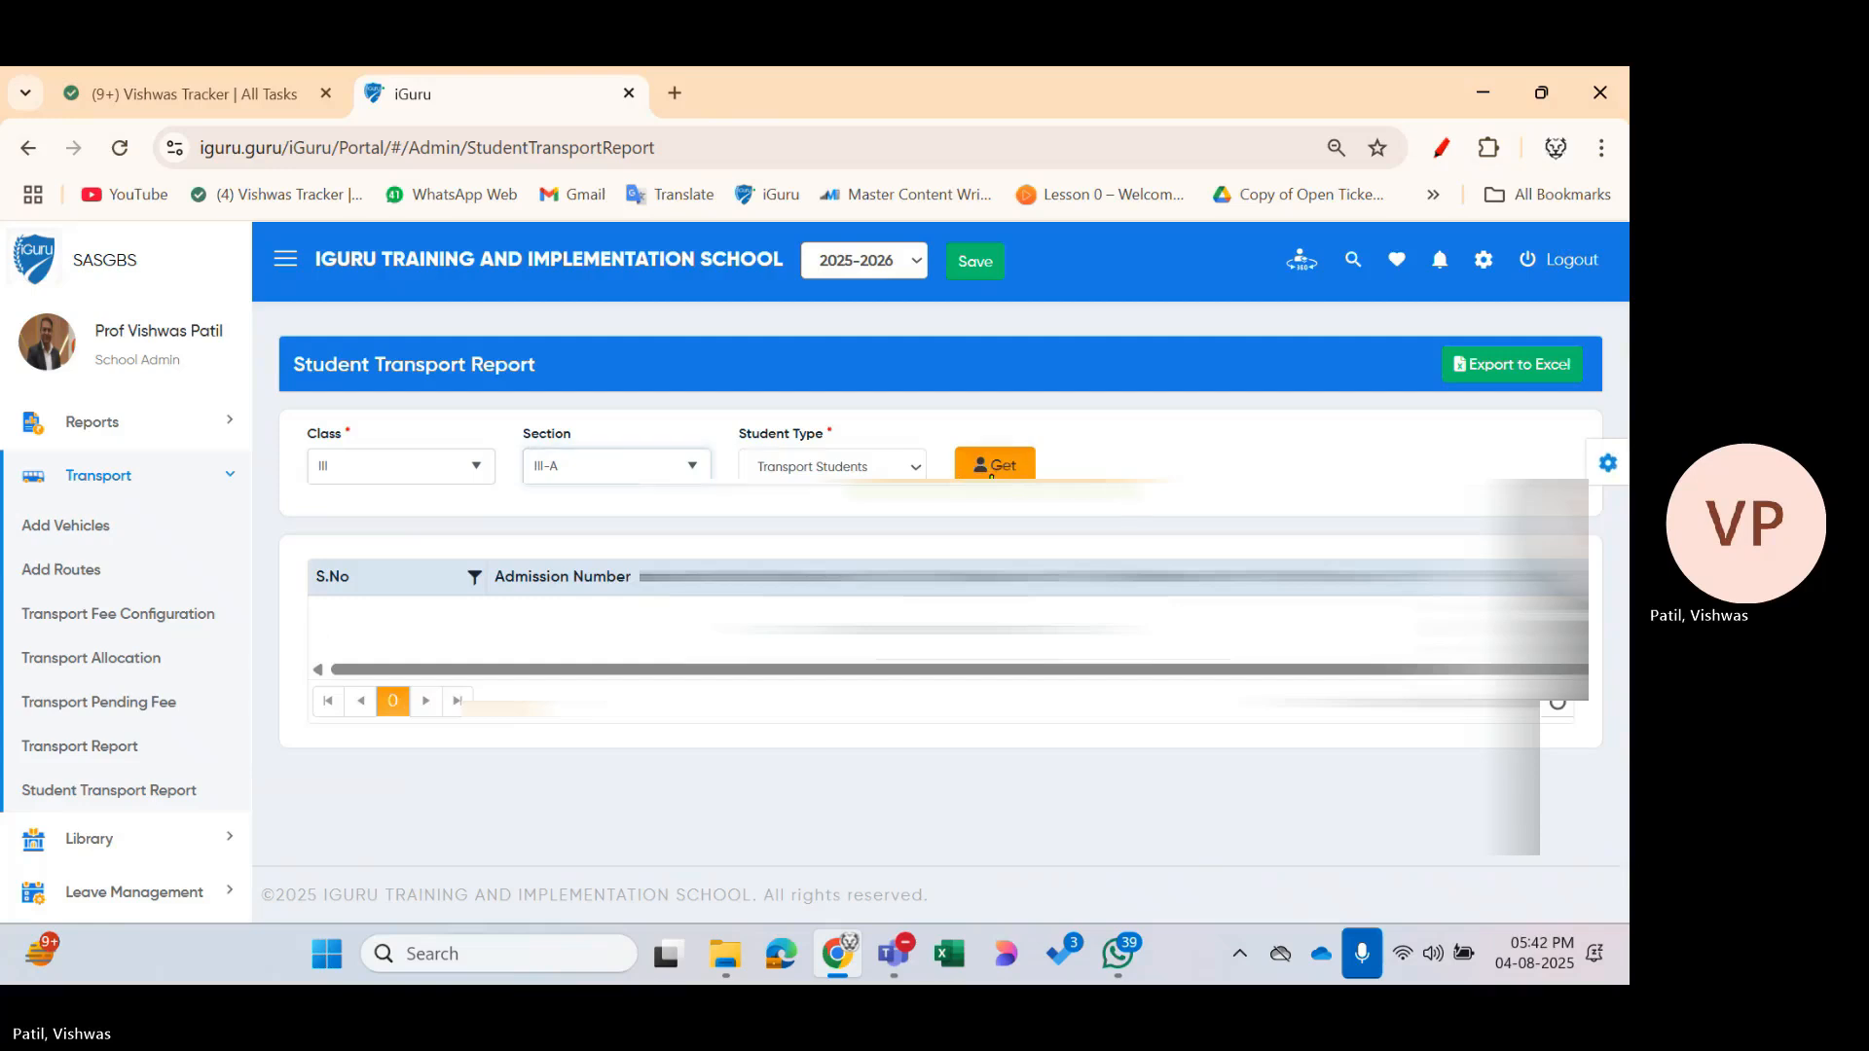
scroll(925, 721, down, 2)
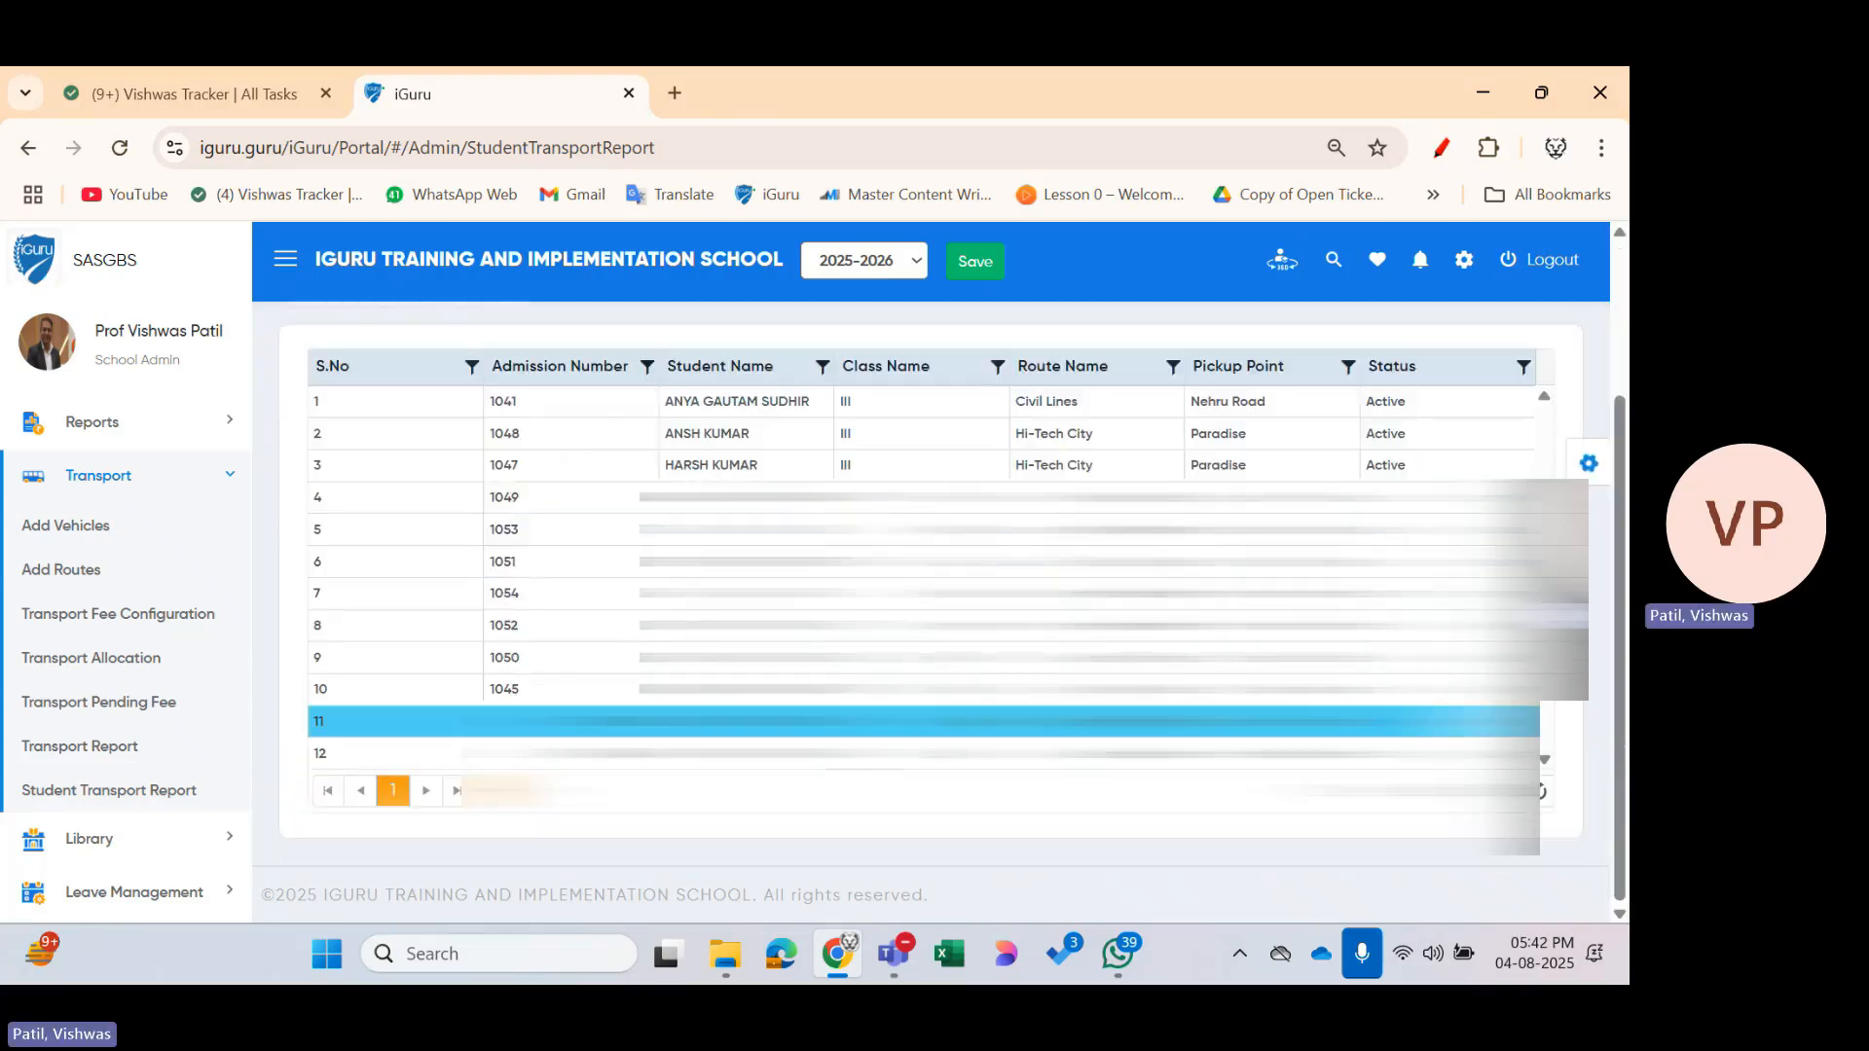
scroll(925, 721, up, 2)
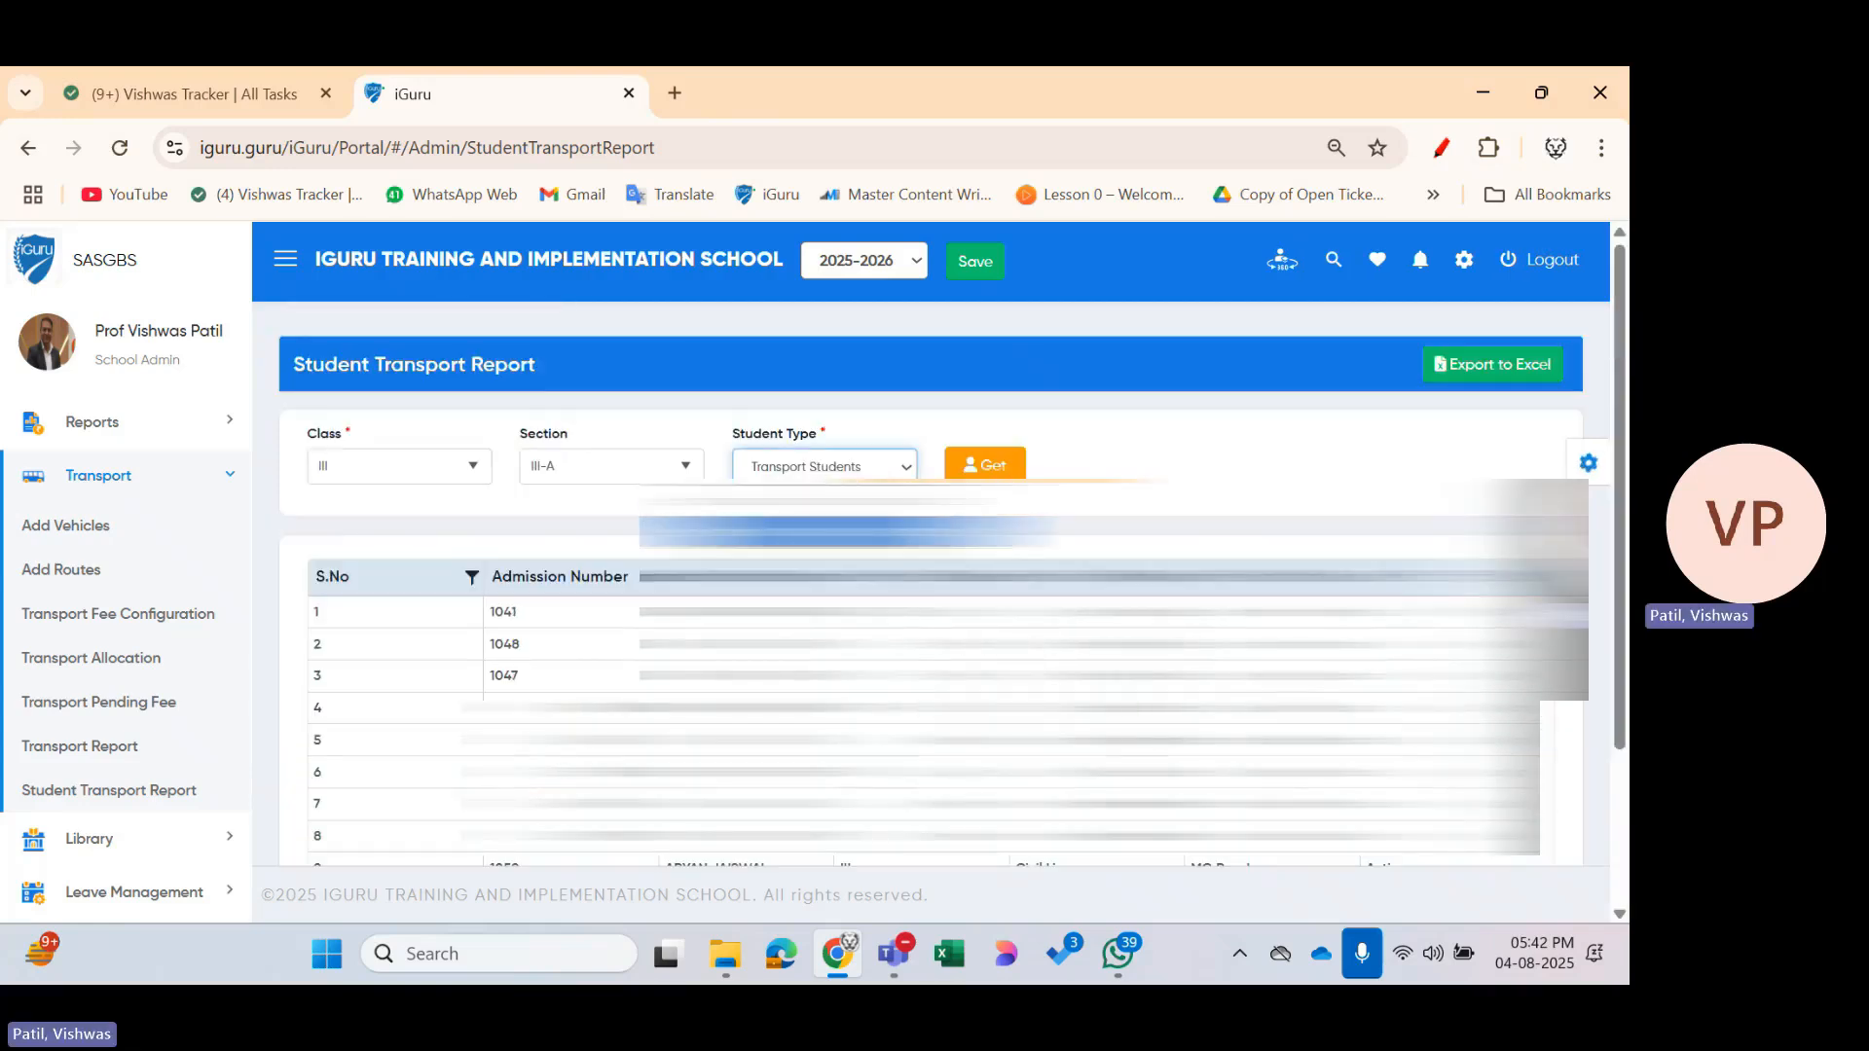
Set the student type to Non-Transport Student, load the class III-A list and look through it
key(Down)
click(995, 467)
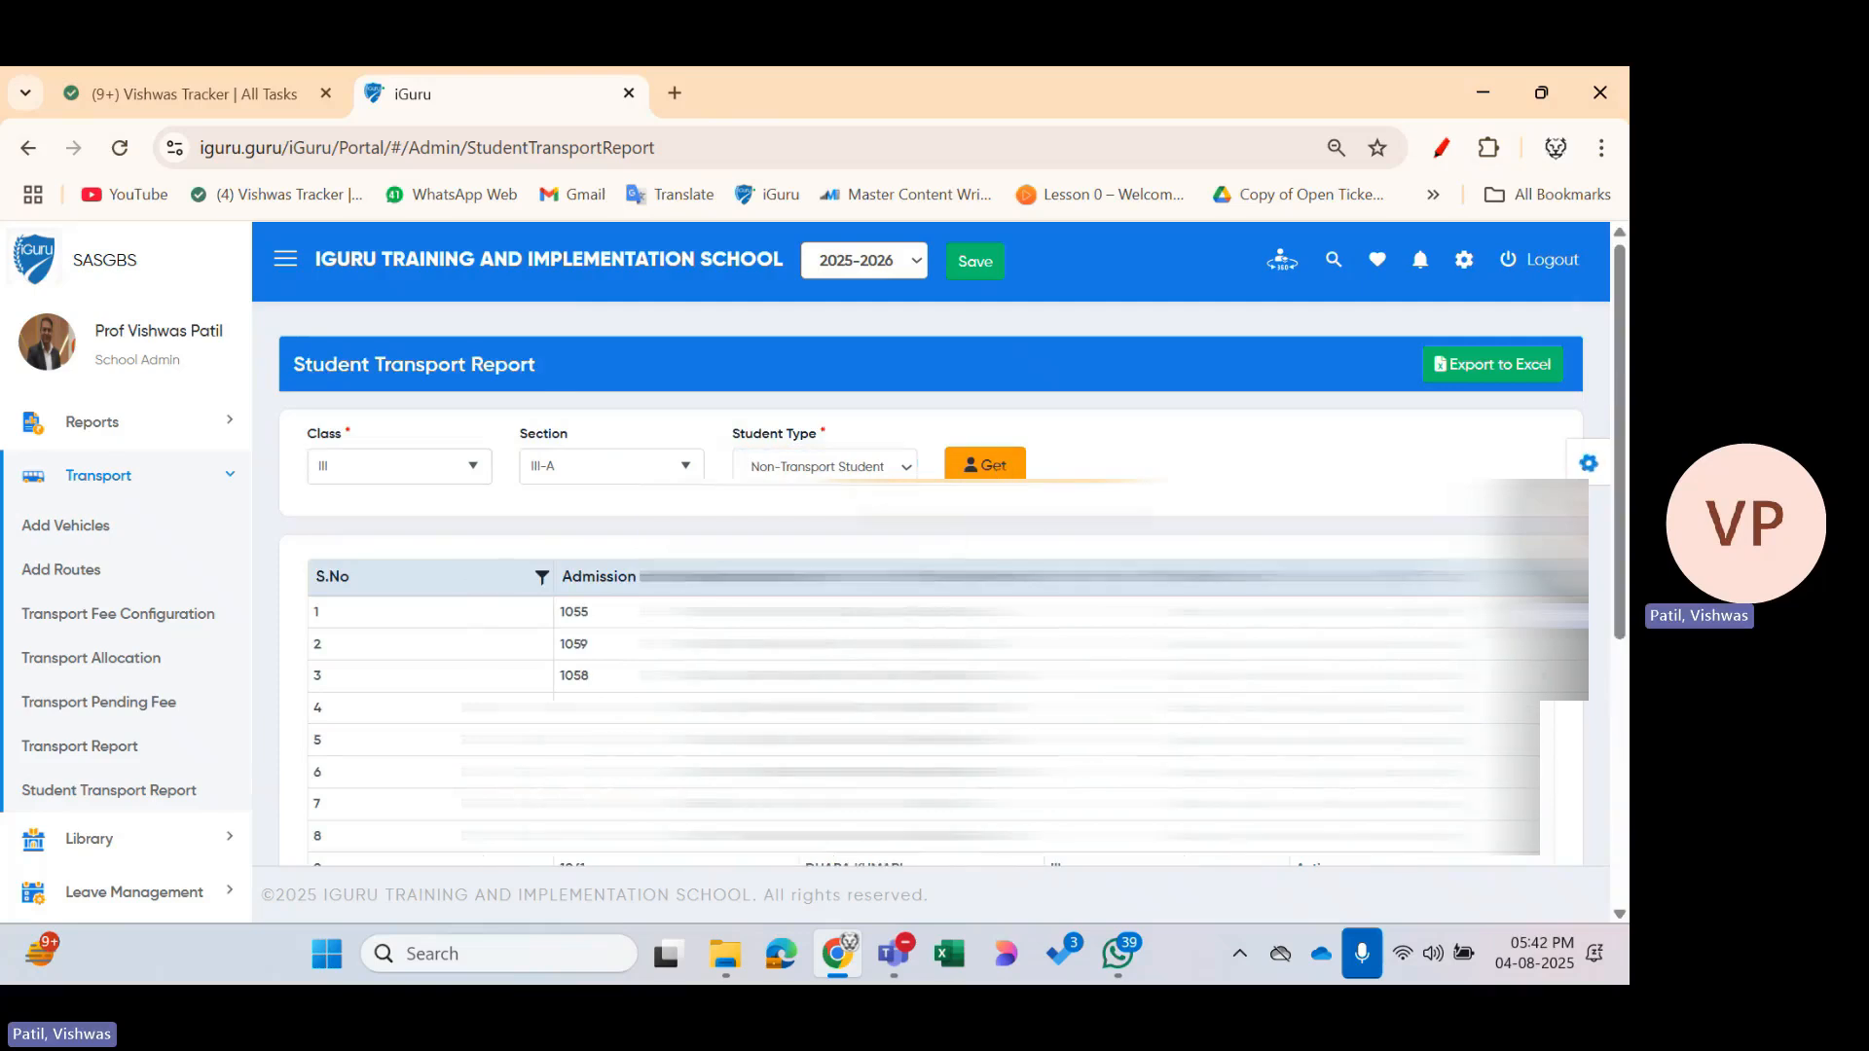
drag(1620, 615, 1604, 874)
scroll(1606, 886, up, 5)
click(319, 752)
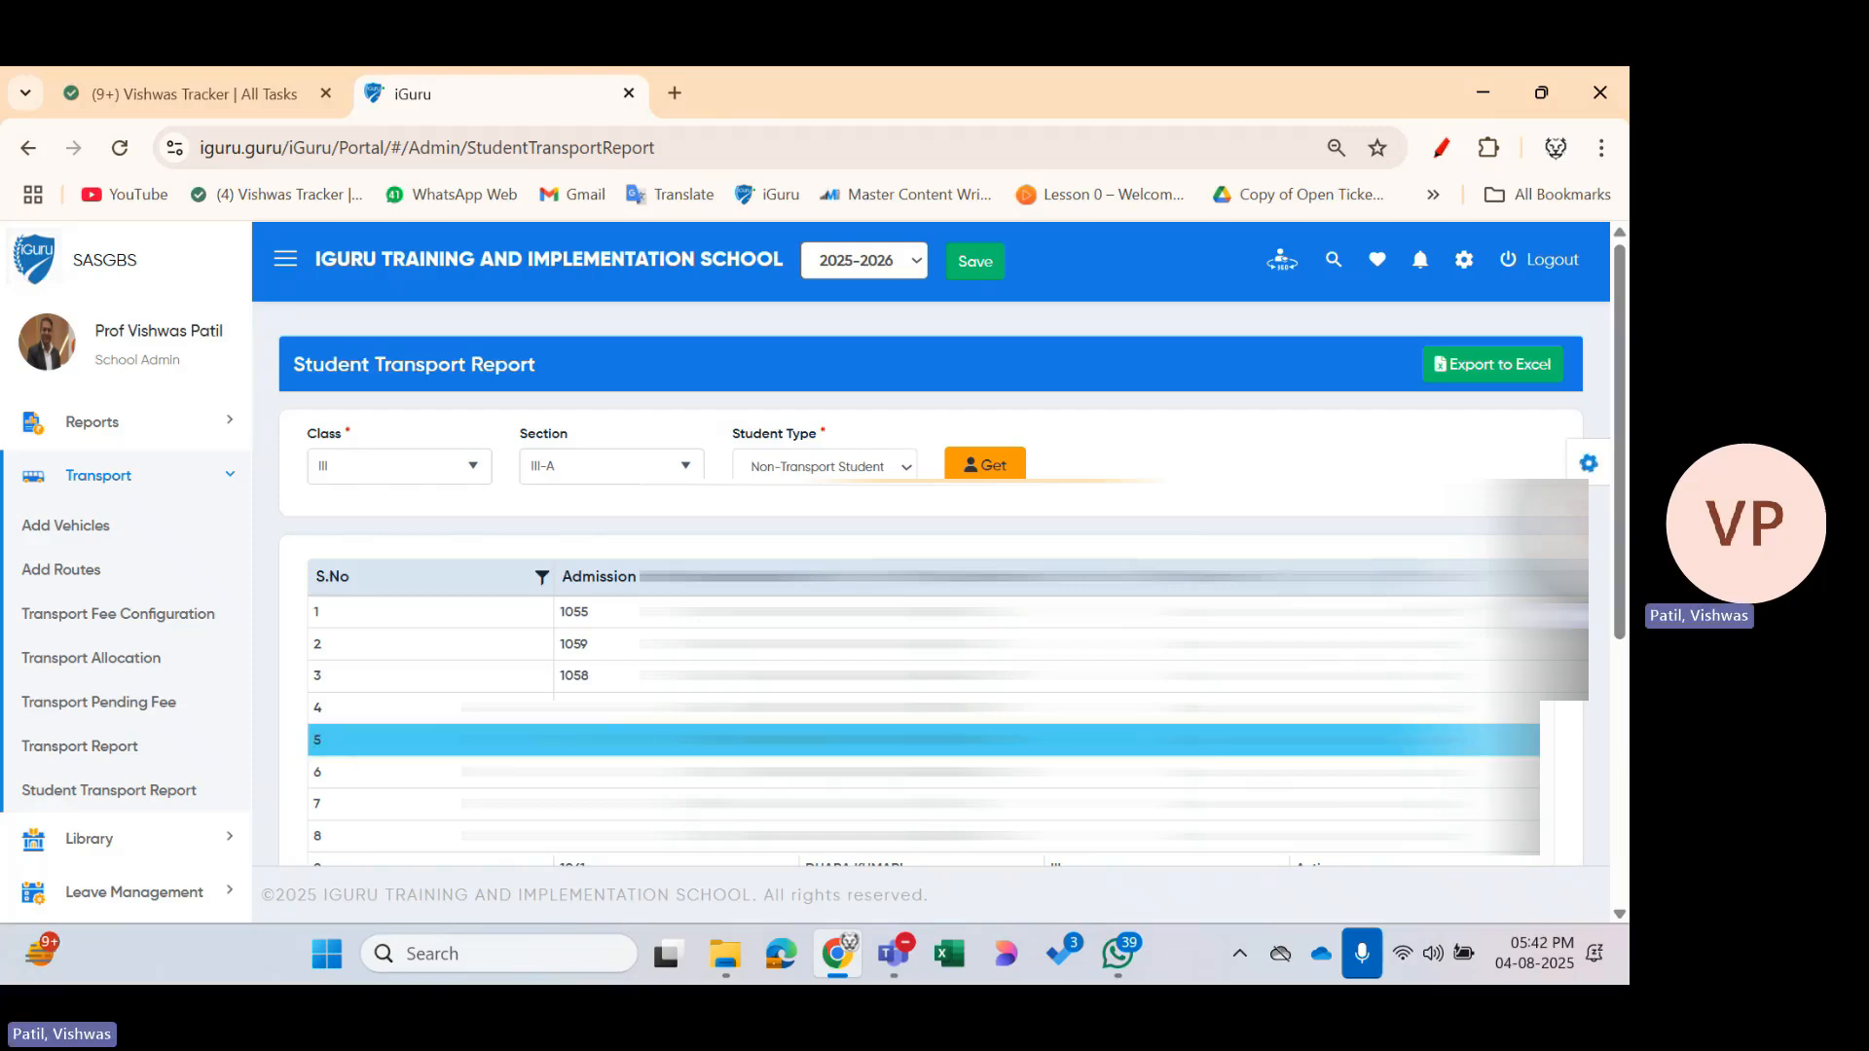